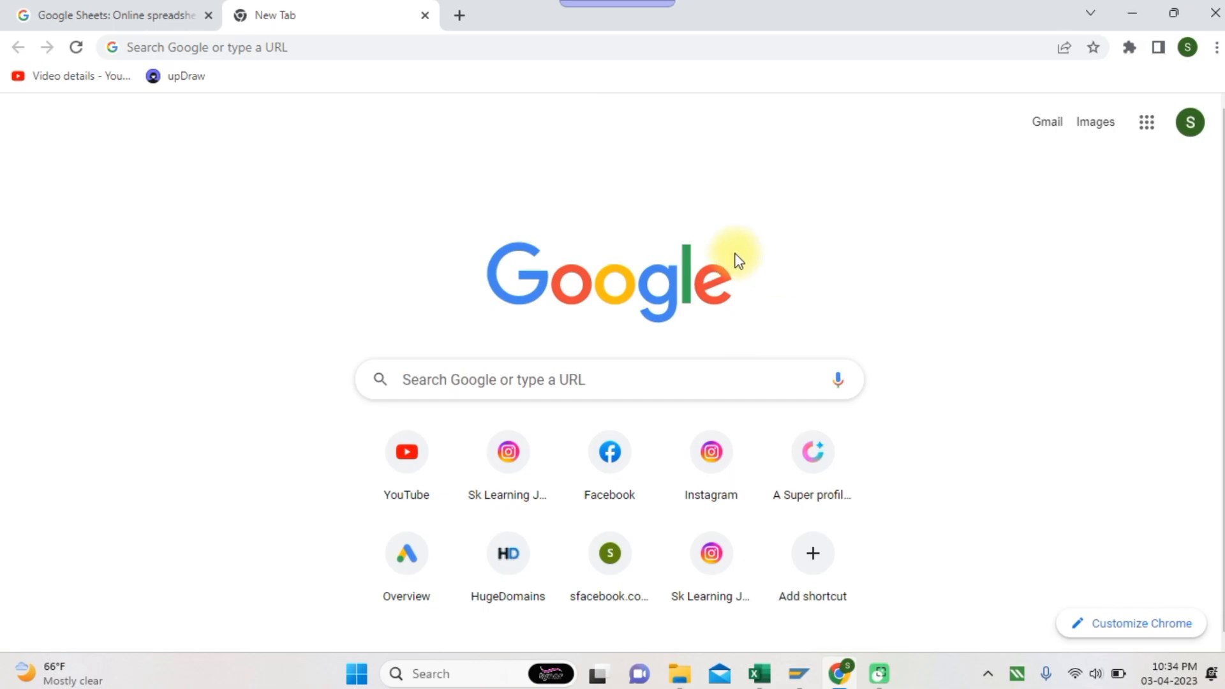
Open the Sheets home page from the Google apps grid on Chrome's new tab page
{"action": "left_click", "coordinate": [1147, 127]}
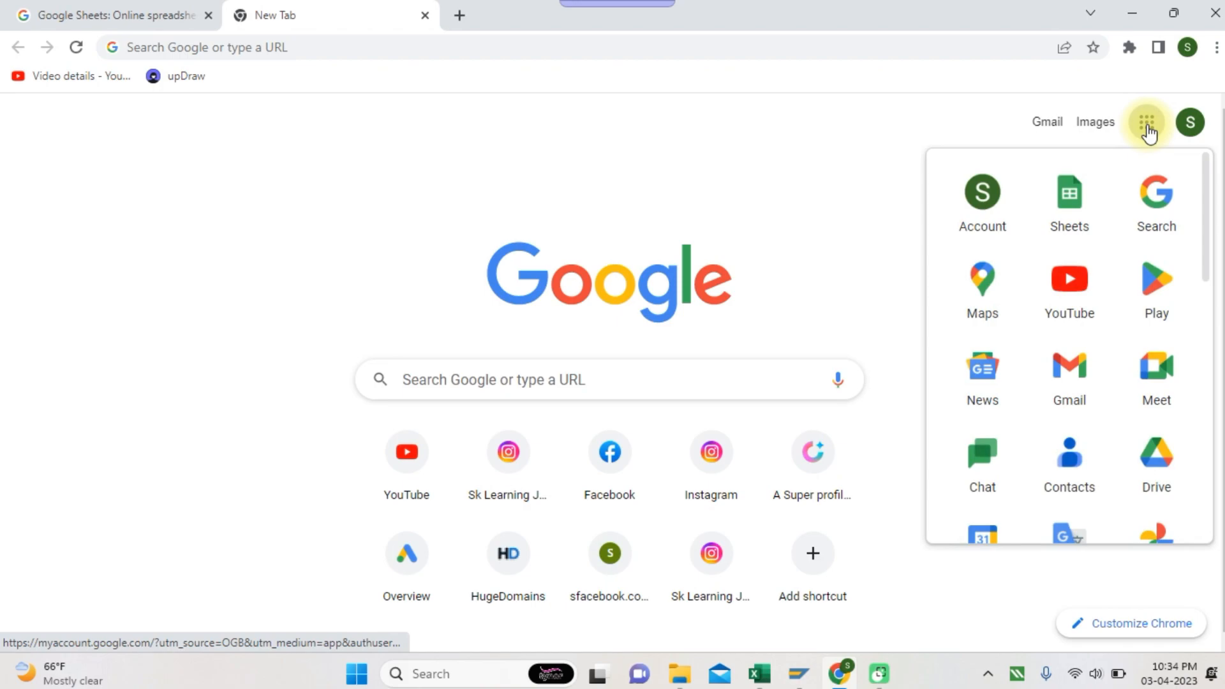
{"action": "scroll", "coordinate": [1137, 274], "scroll_direction": "down", "scroll_amount": 7}
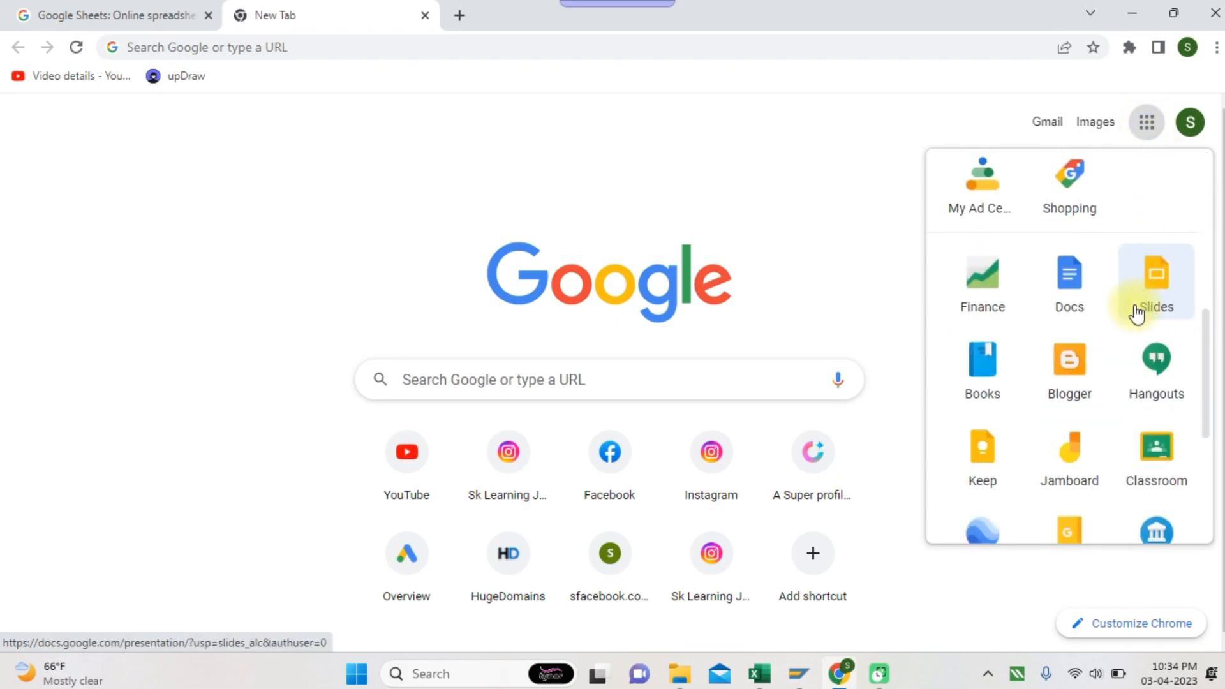
{"action": "scroll", "coordinate": [1138, 405], "scroll_direction": "up", "scroll_amount": 5}
{"action": "scroll", "coordinate": [1138, 405], "scroll_direction": "up", "scroll_amount": 2}
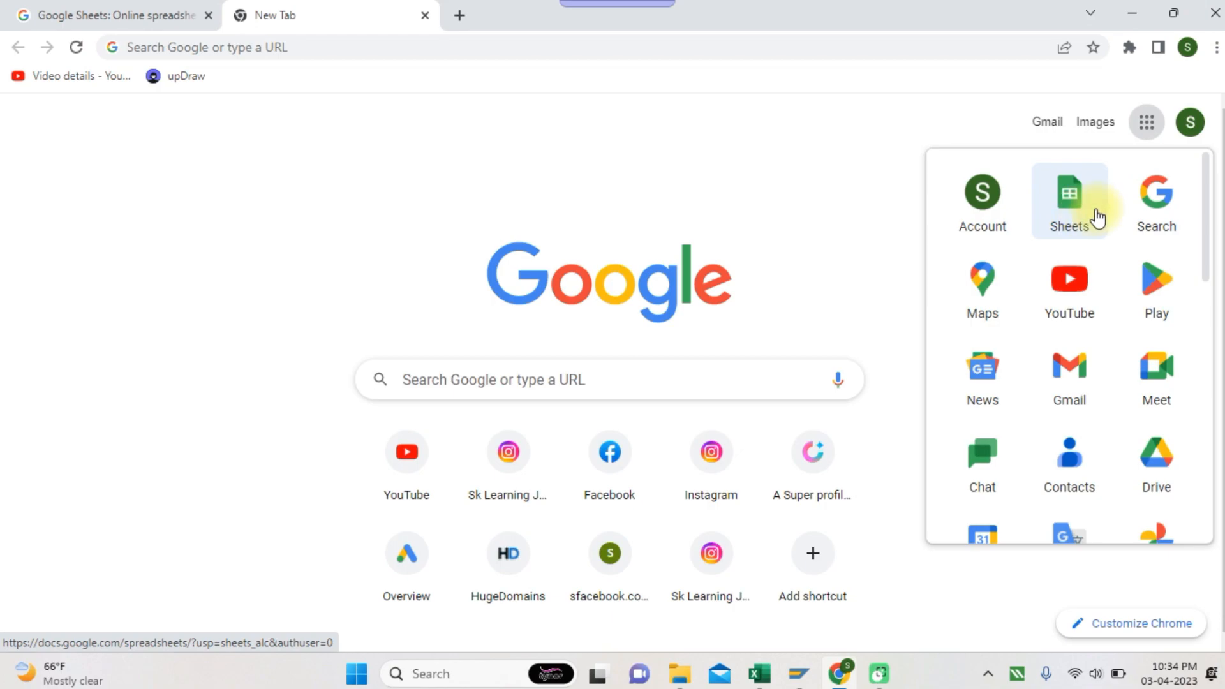
{"action": "left_click_drag", "start_coordinate": [1097, 217], "coordinate": [1077, 201]}
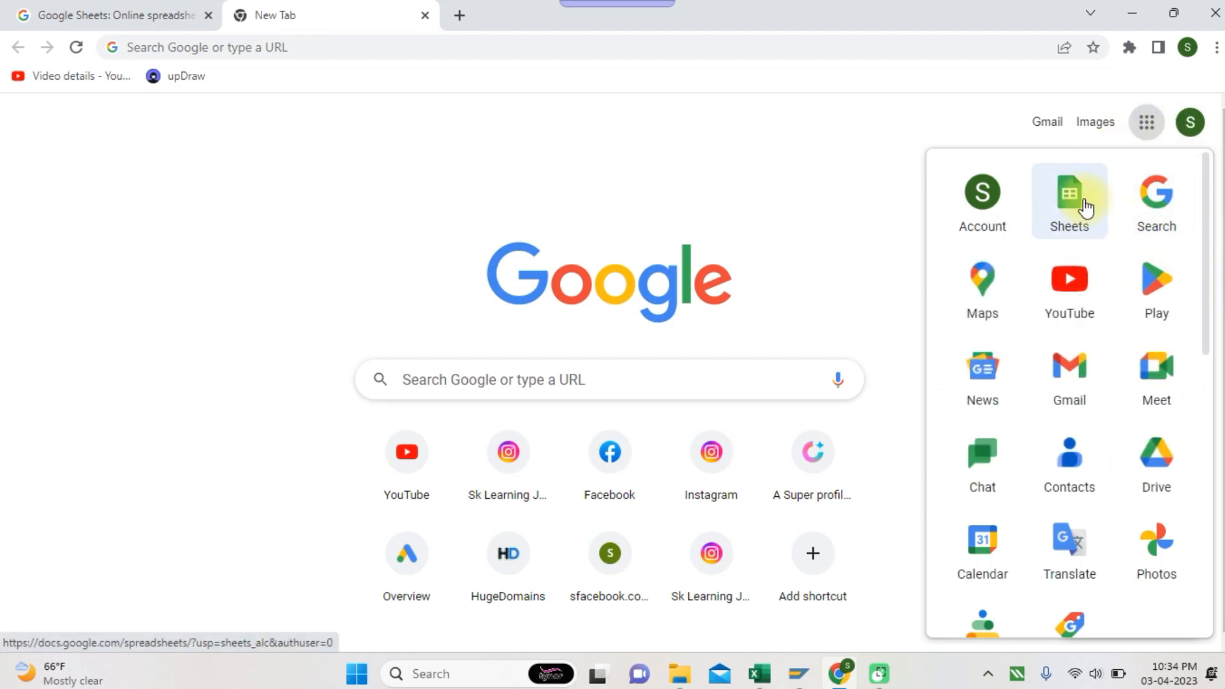
{"action": "left_click", "coordinate": [1085, 202]}
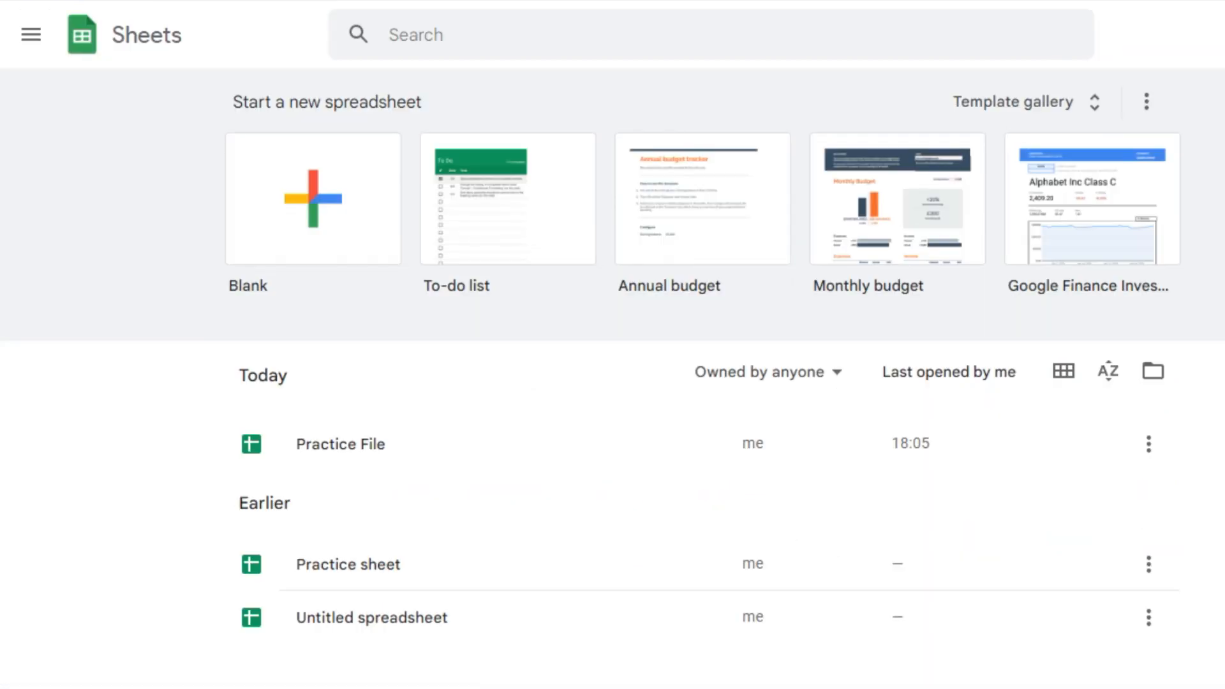
{"action": "left_click", "coordinate": [317, 203]}
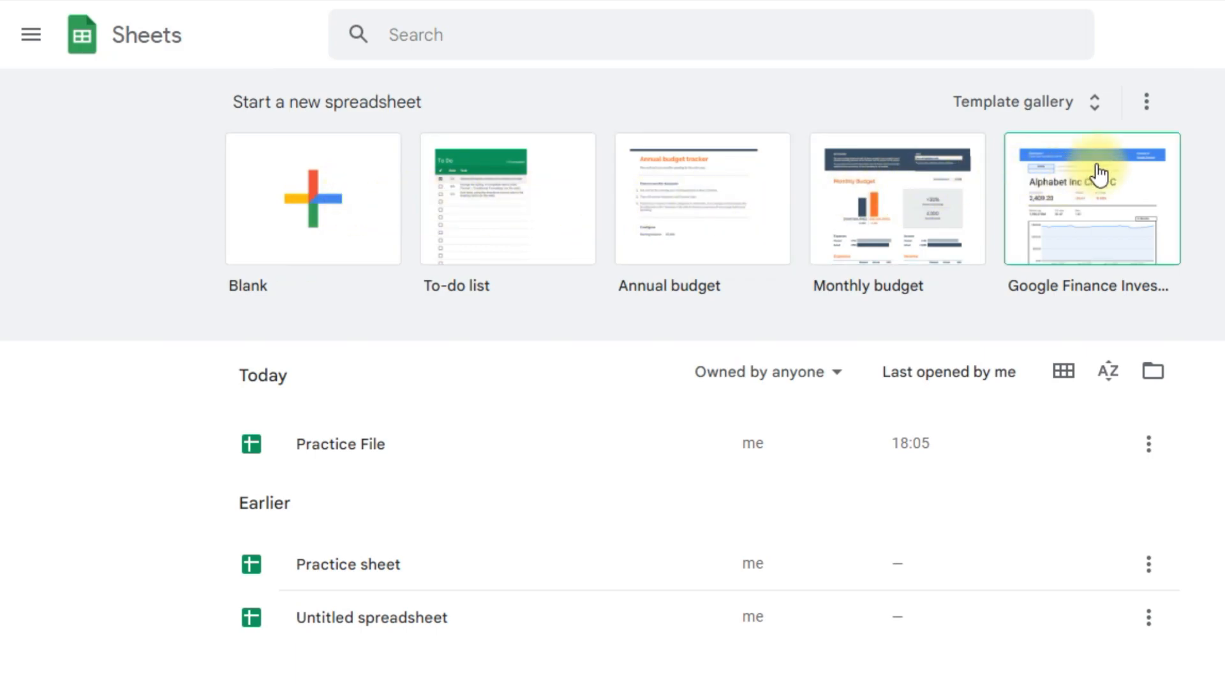
{"action": "left_click", "coordinate": [1097, 110]}
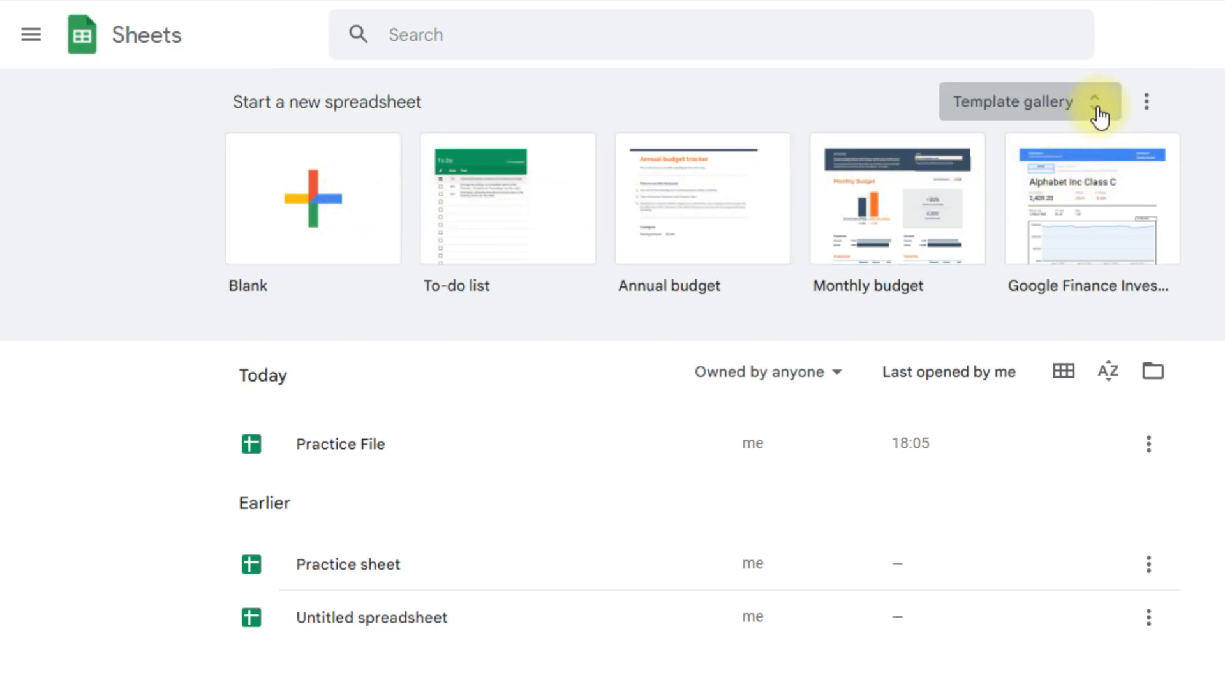
{"action": "scroll", "coordinate": [793, 448], "scroll_direction": "down", "scroll_amount": 10}
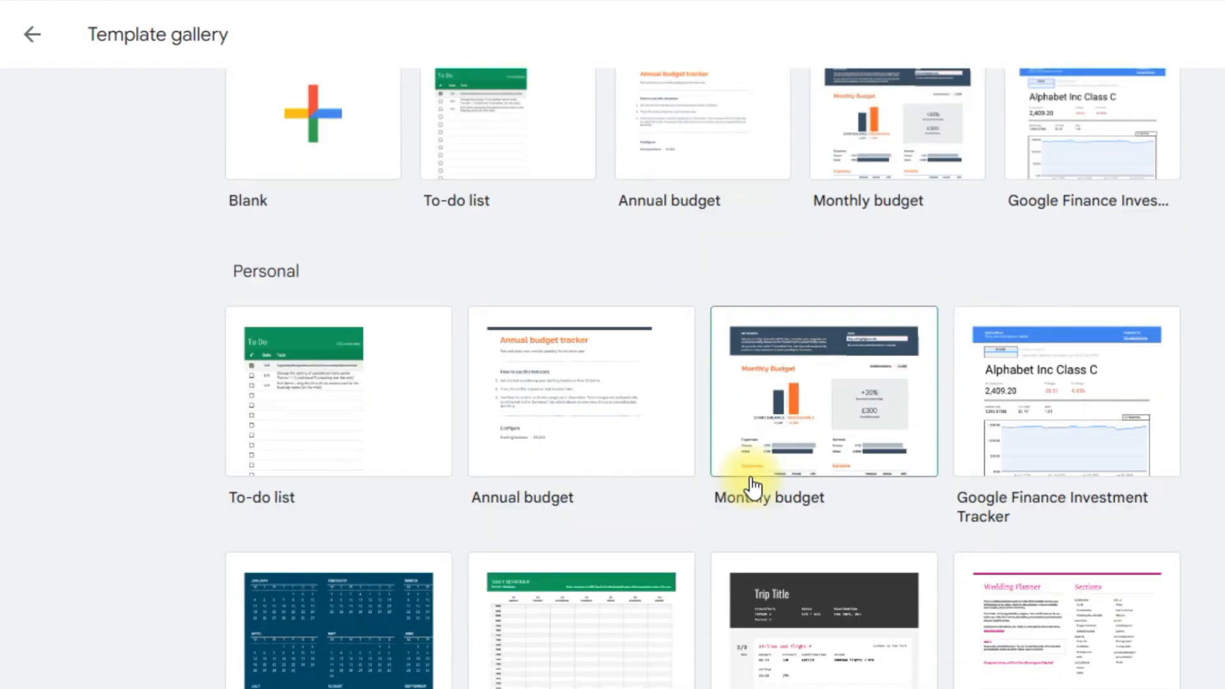
{"action": "scroll", "coordinate": [752, 479], "scroll_direction": "up", "scroll_amount": 10}
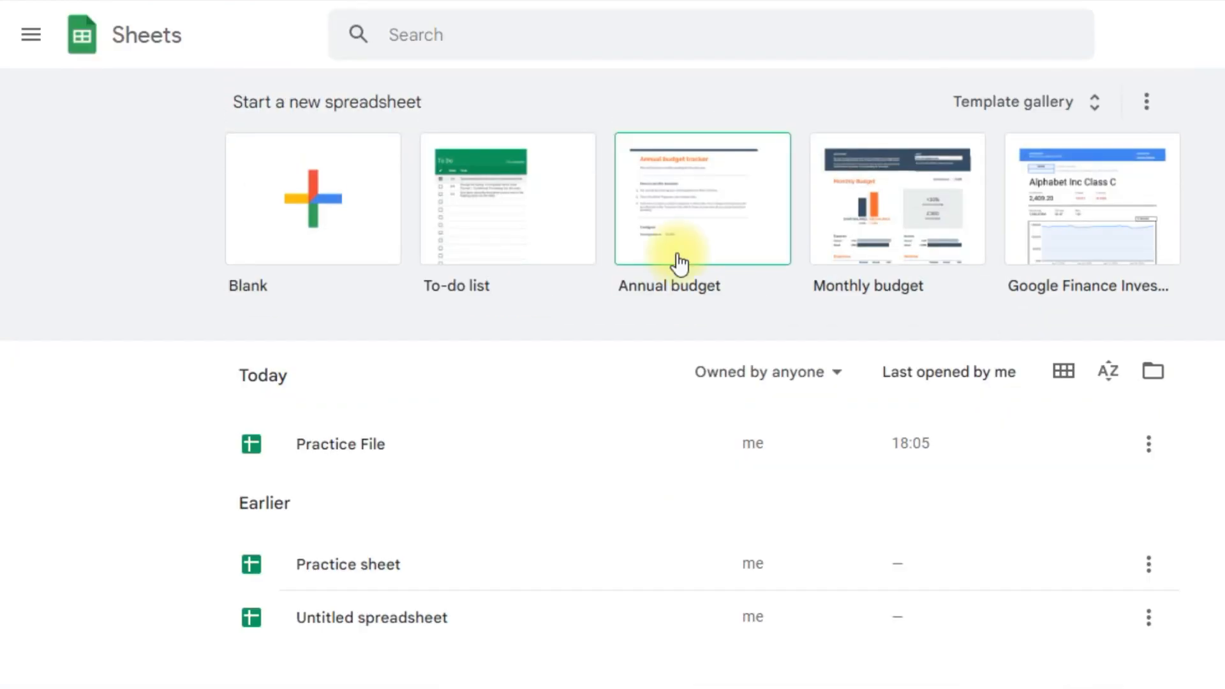
{"action": "left_click", "coordinate": [31, 35]}
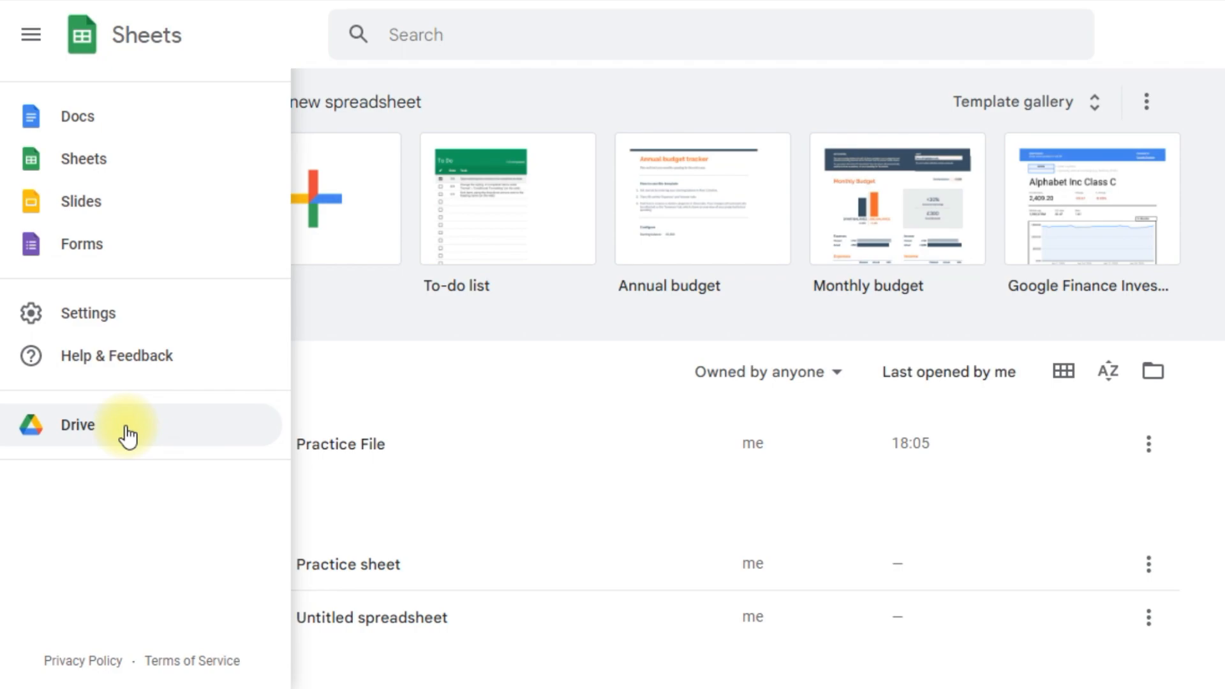
{"action": "left_click", "coordinate": [364, 320]}
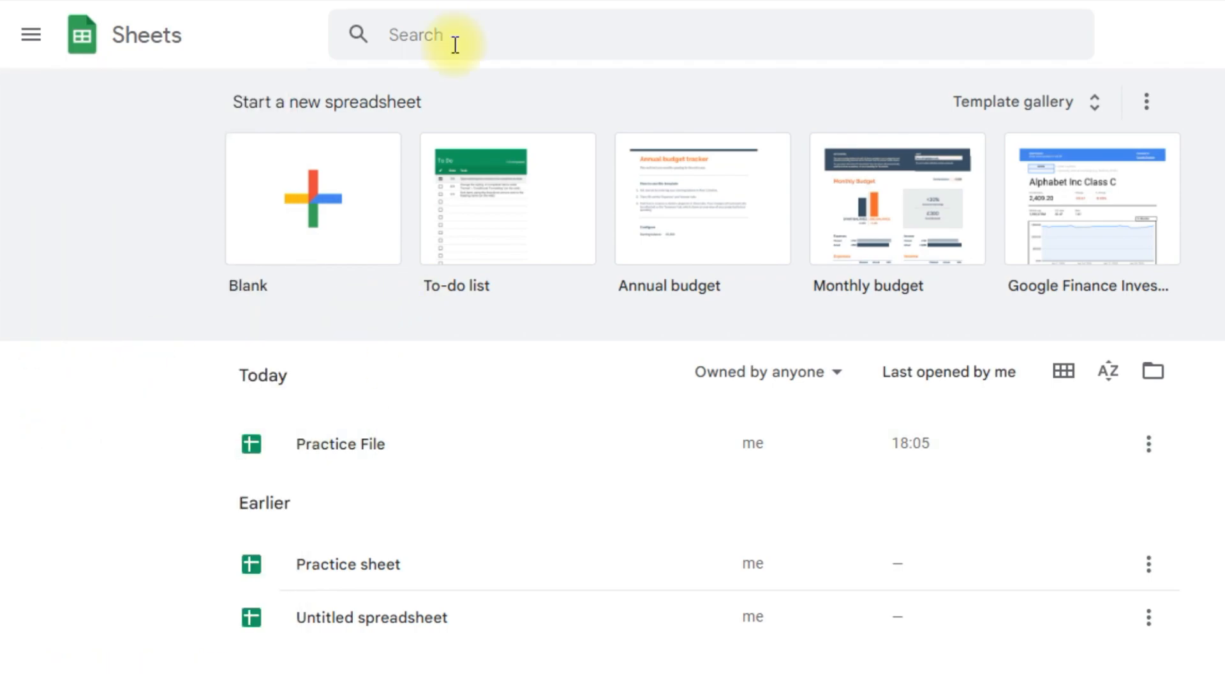
Create a spreadsheet from the Blank template and select cell D6
{"action": "left_click", "coordinate": [329, 217]}
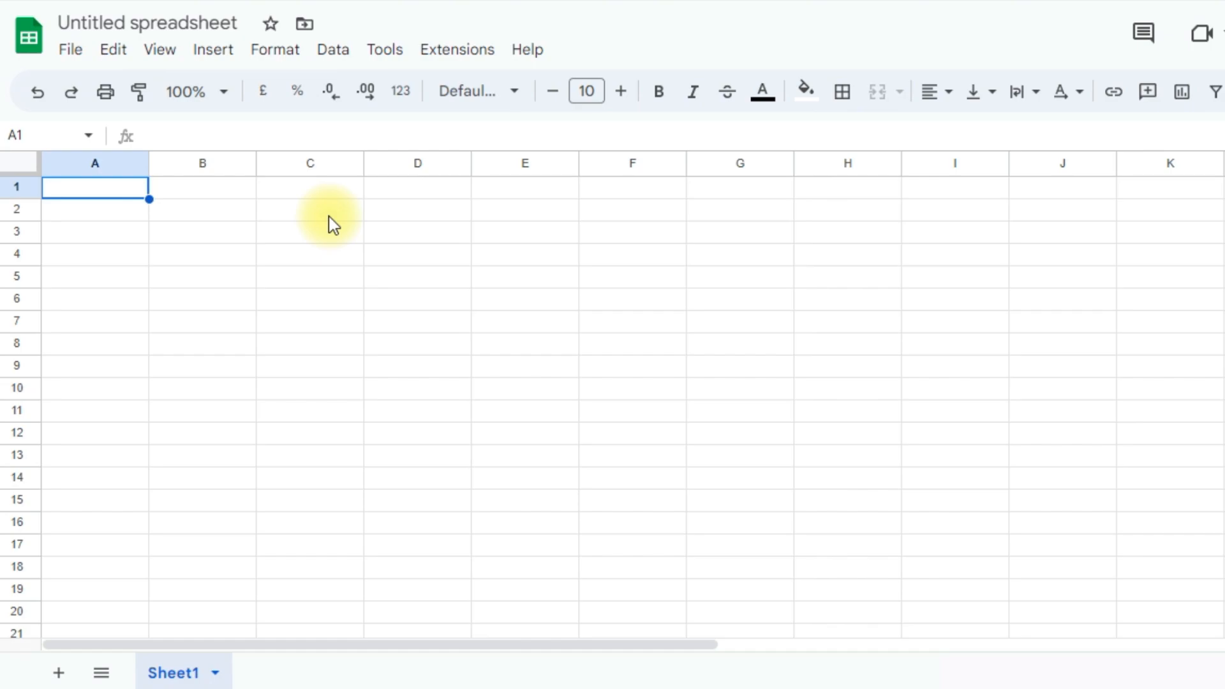
{"action": "left_click", "coordinate": [391, 301]}
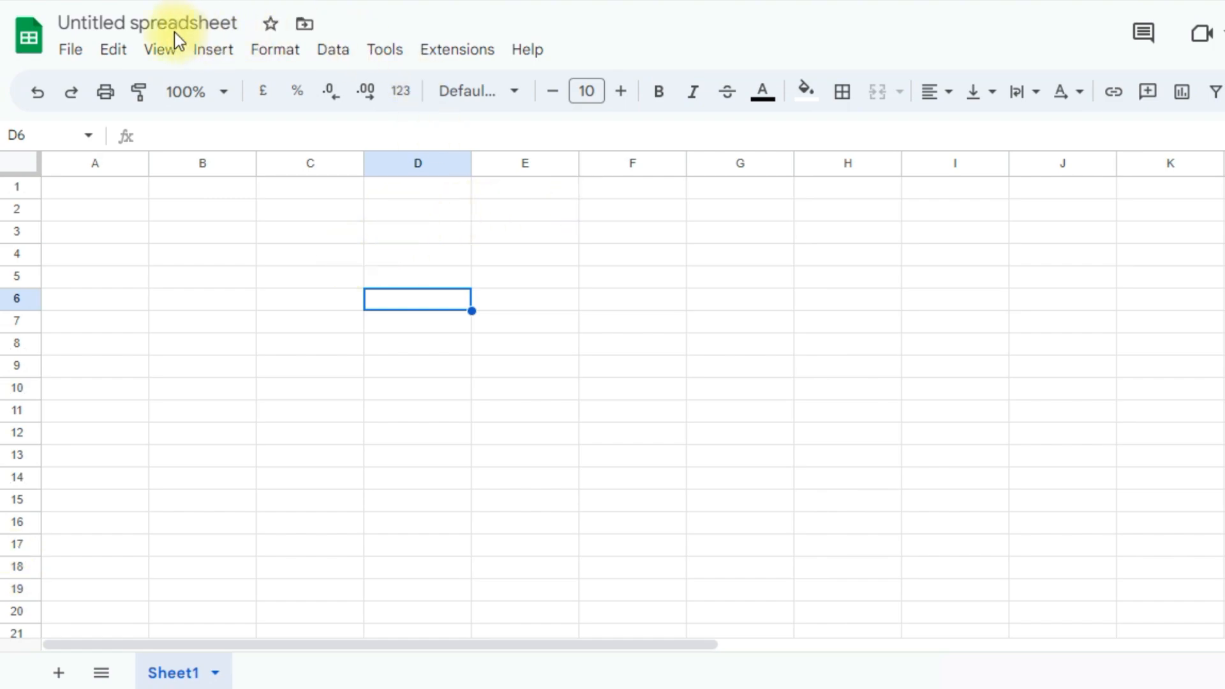
Rename the spreadsheet to 'My sheet', leaving it in its current Drive folder
{"action": "left_click", "coordinate": [237, 23]}
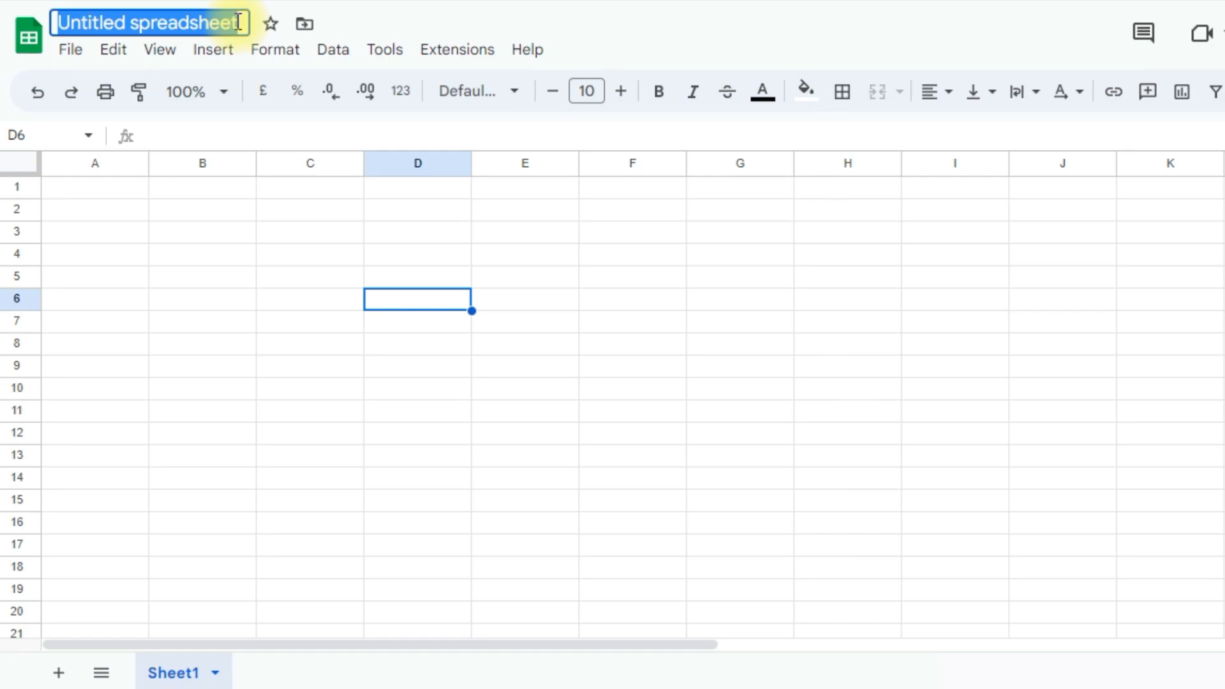
{"action": "type", "text": "My sheet"}
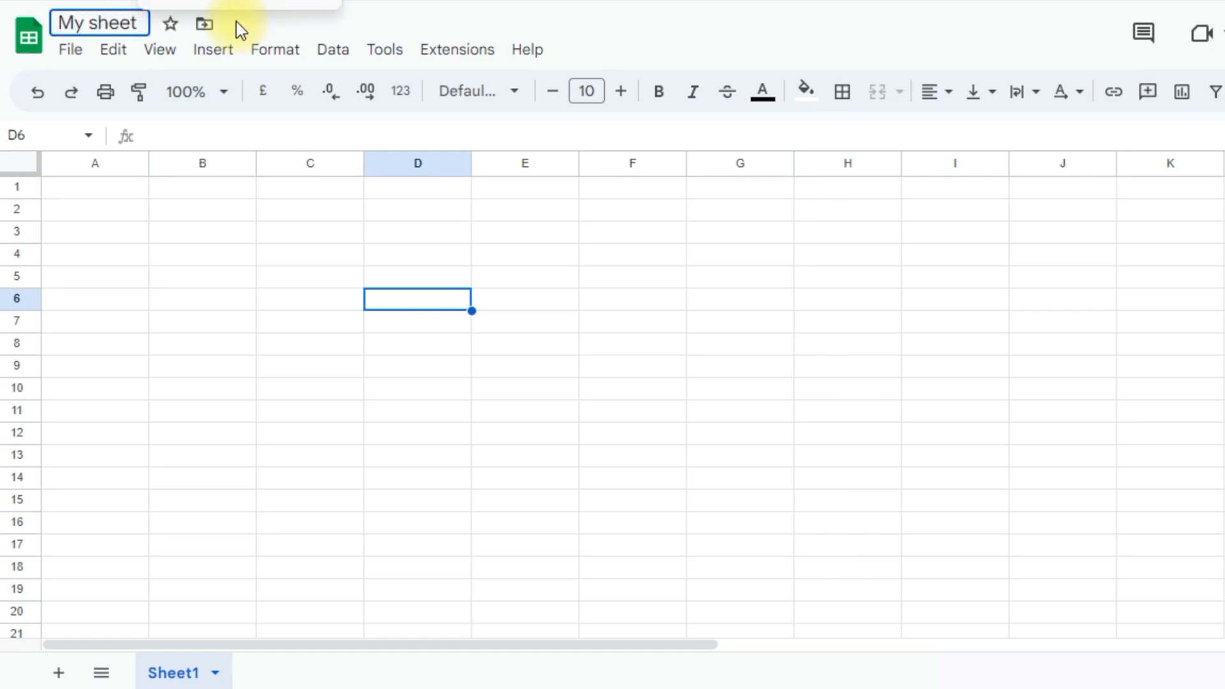
{"action": "key", "text": "Return"}
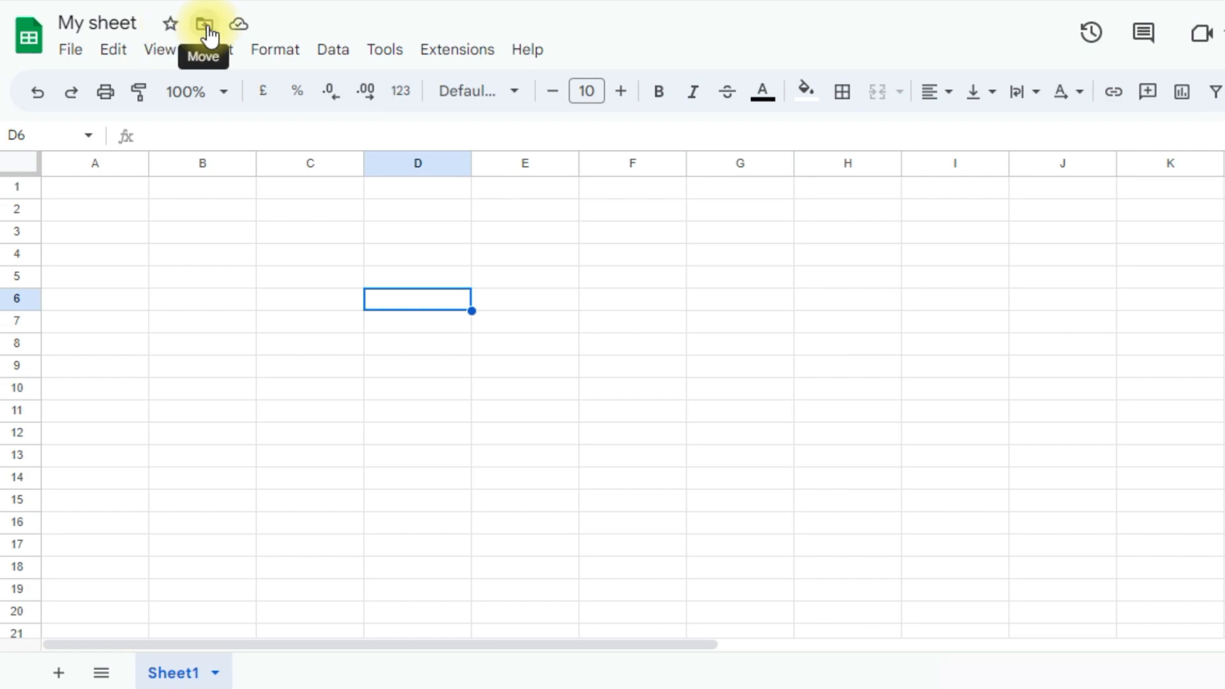
{"action": "left_click", "coordinate": [204, 26]}
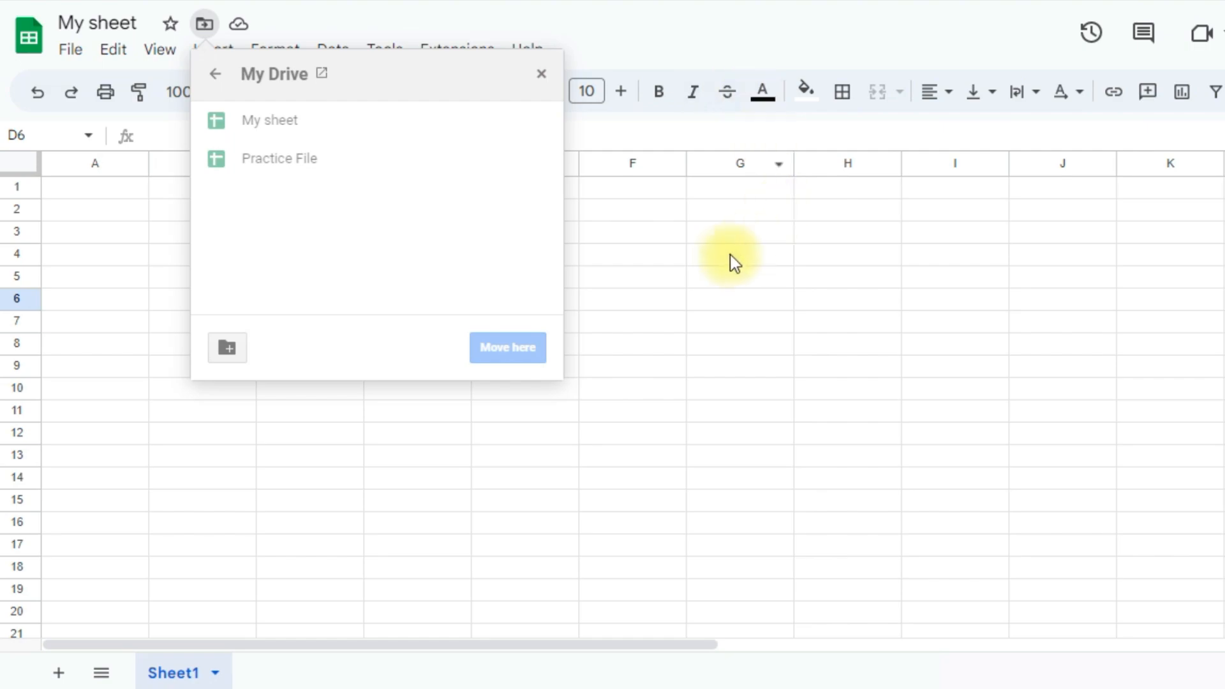
{"action": "left_click", "coordinate": [96, 254]}
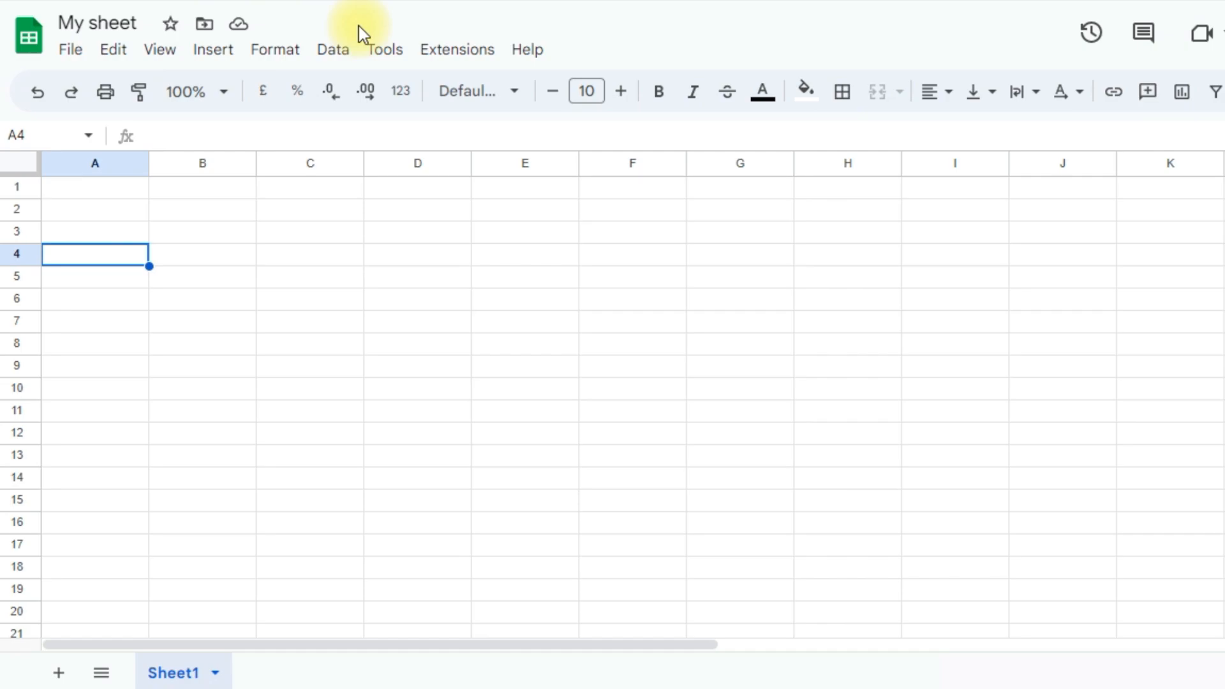
Open Practice File from the Recent list using File > Open
{"action": "left_click", "coordinate": [67, 52]}
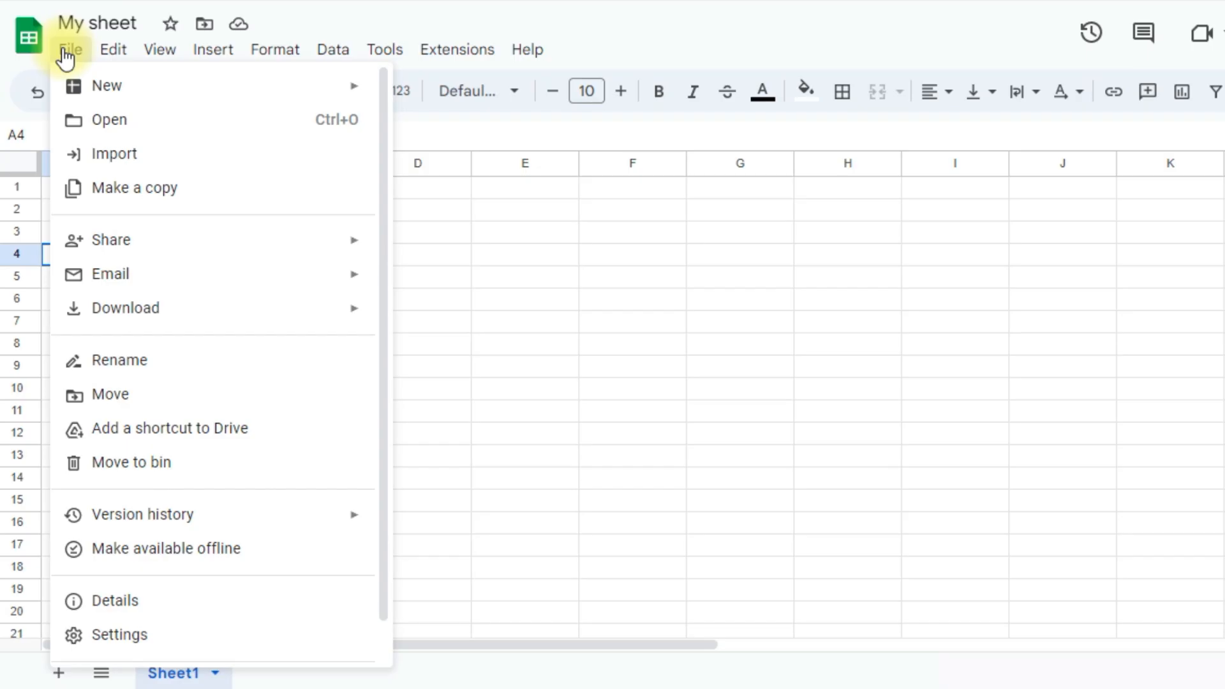
{"action": "left_click", "coordinate": [114, 122]}
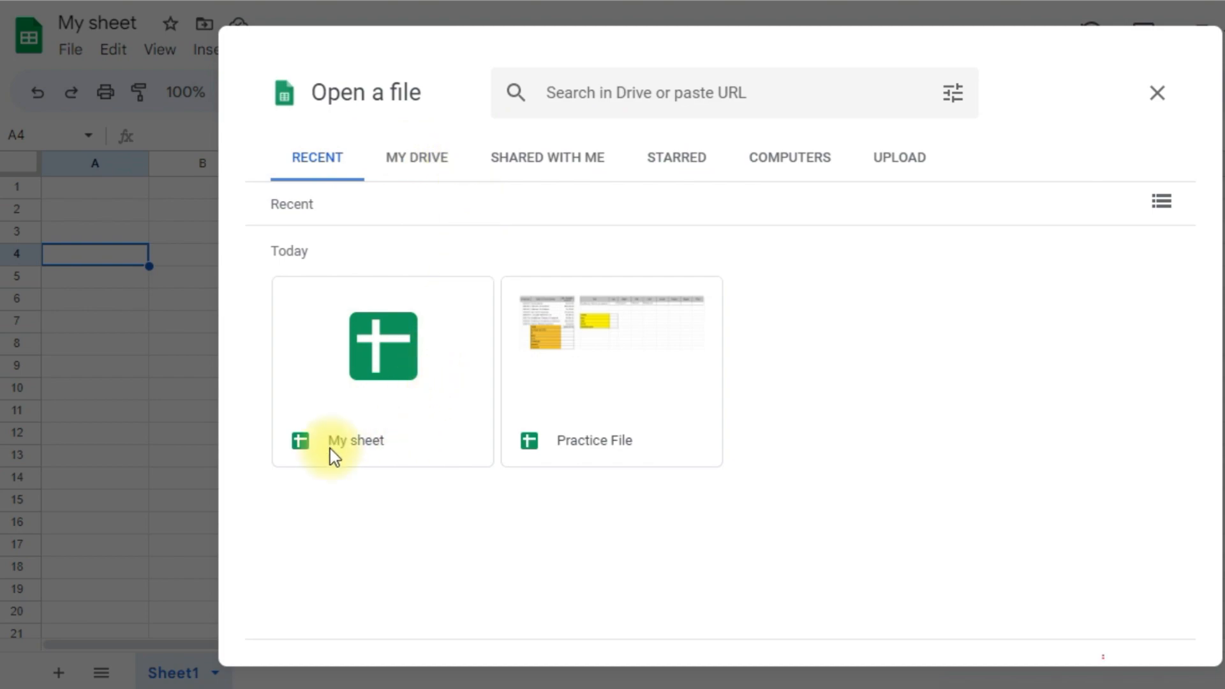
{"action": "left_click", "coordinate": [640, 377]}
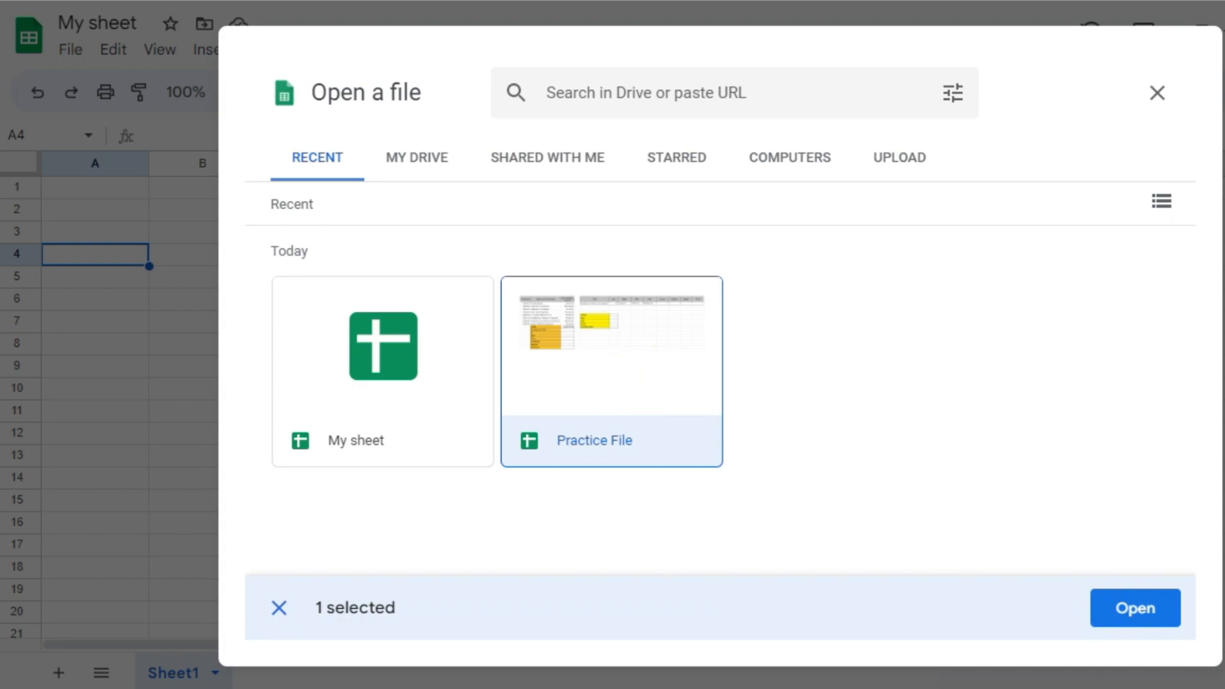
{"action": "left_click", "coordinate": [1146, 613]}
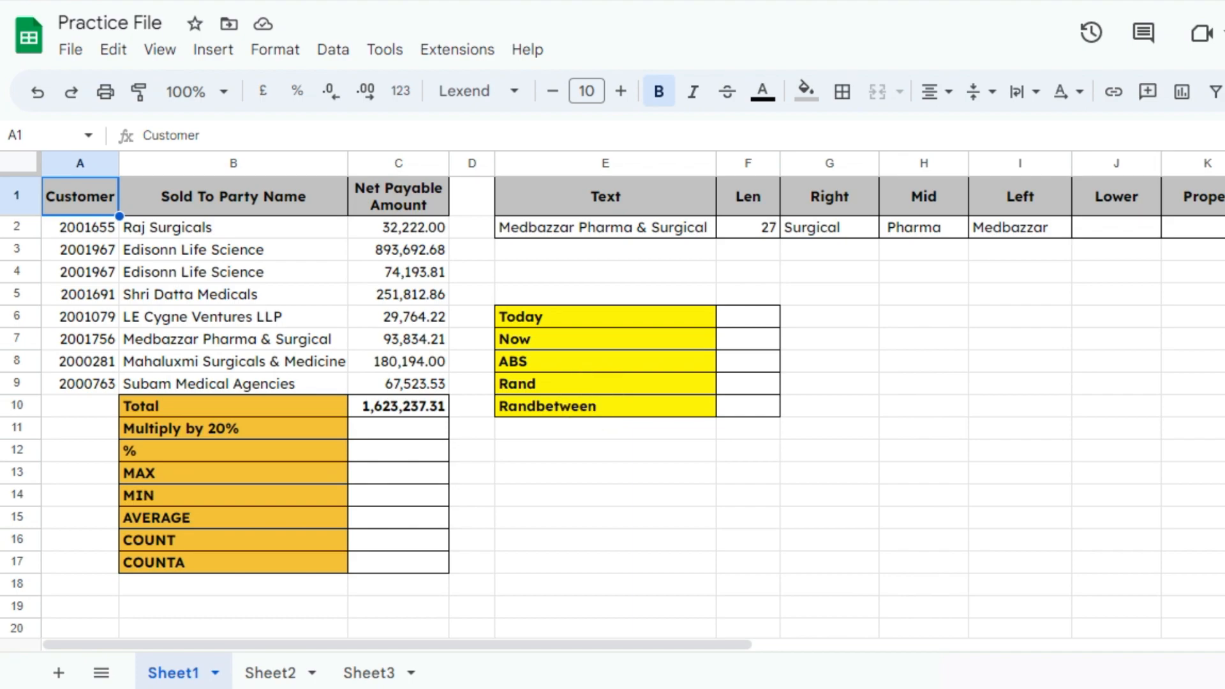
{"action": "left_click", "coordinate": [272, 672]}
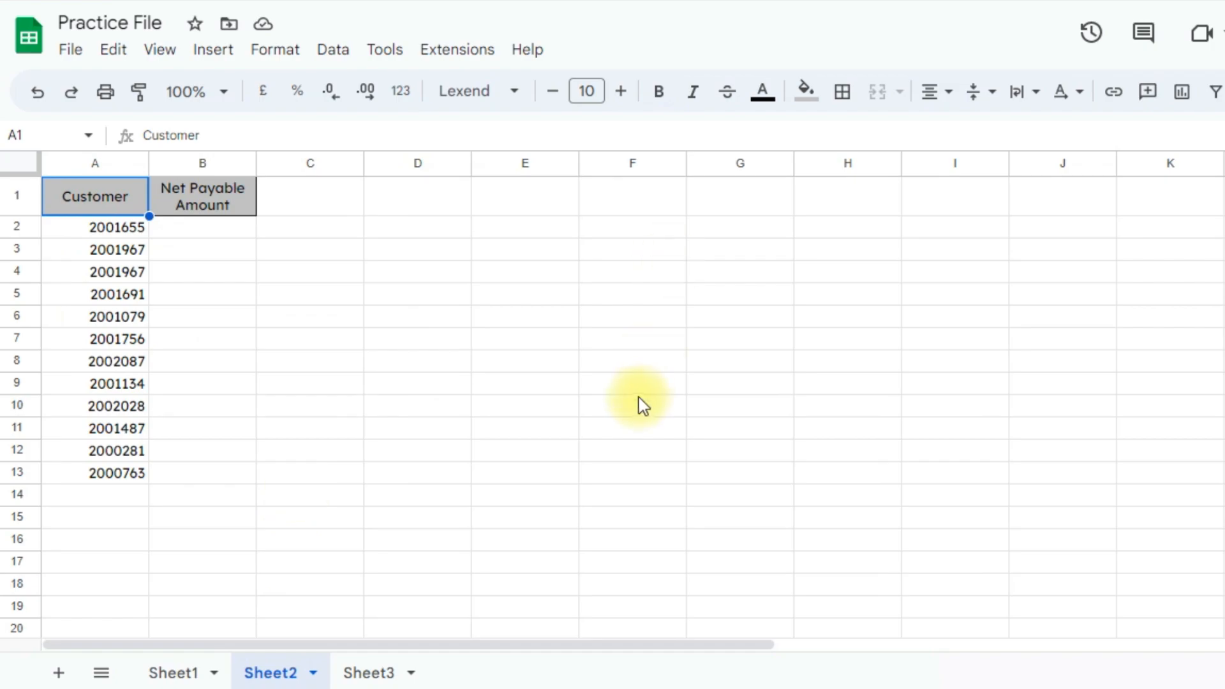
{"action": "left_click", "coordinate": [170, 671]}
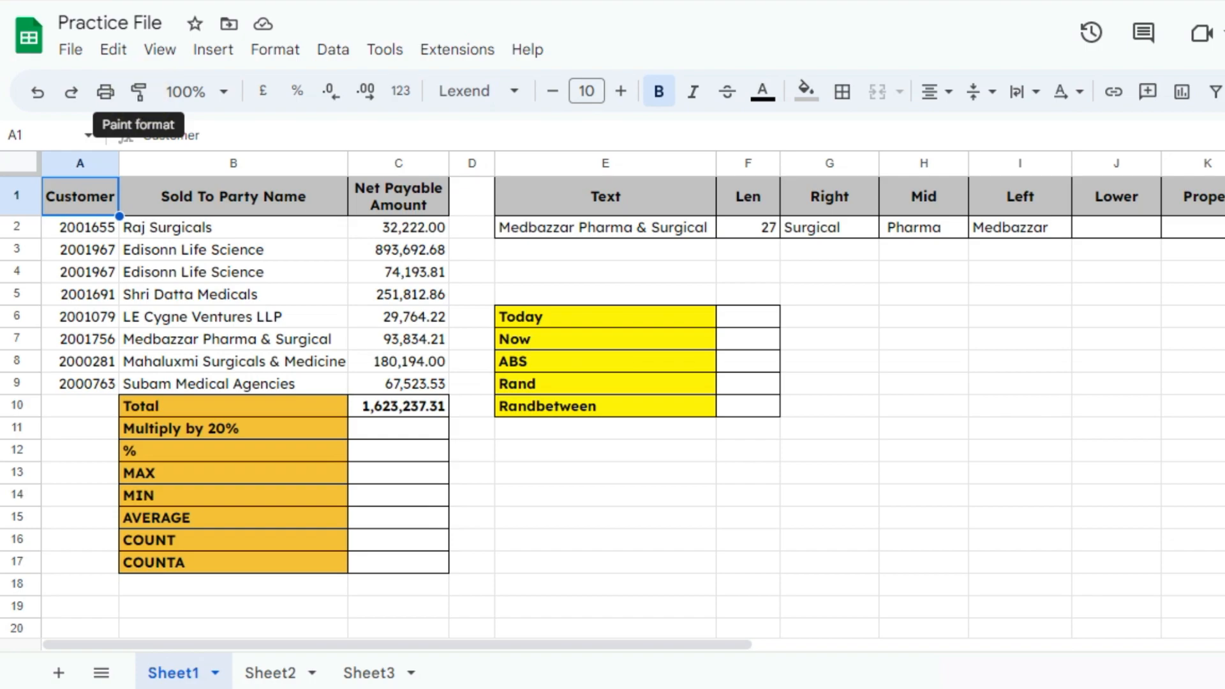
Paint A1's header format onto E6, restore E6's yellow label format, and zoom to 50%
{"action": "left_click", "coordinate": [256, 274]}
{"action": "left_click", "coordinate": [103, 209]}
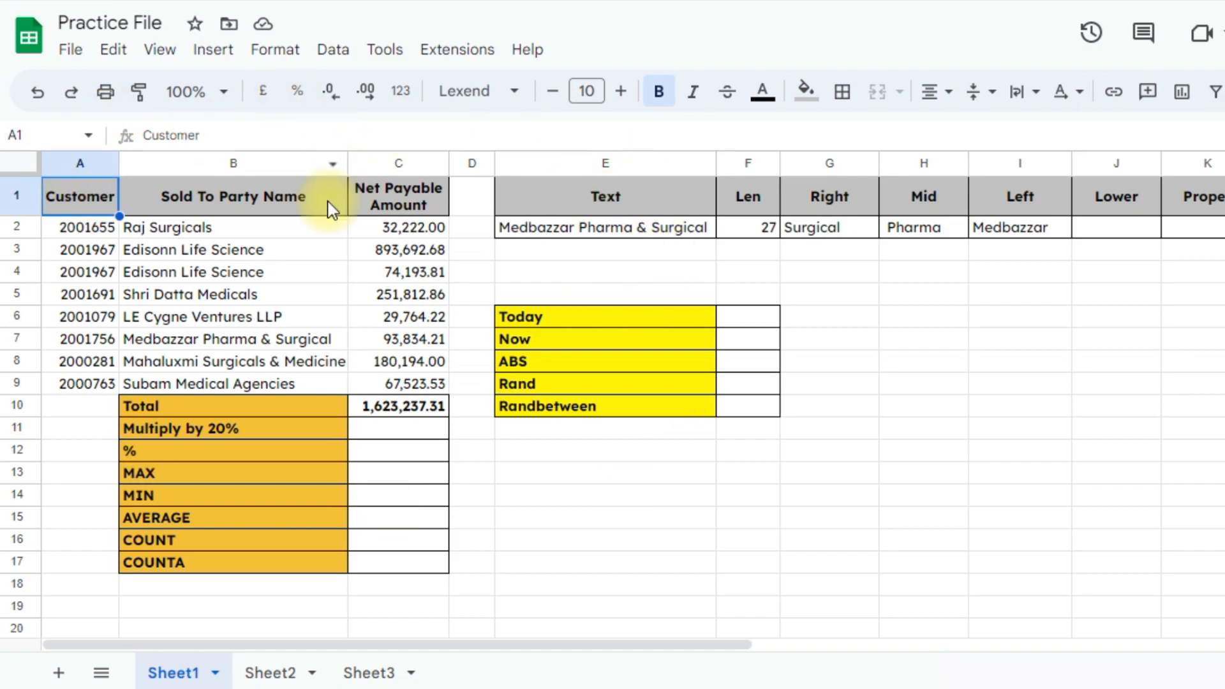
{"action": "left_click", "coordinate": [139, 91]}
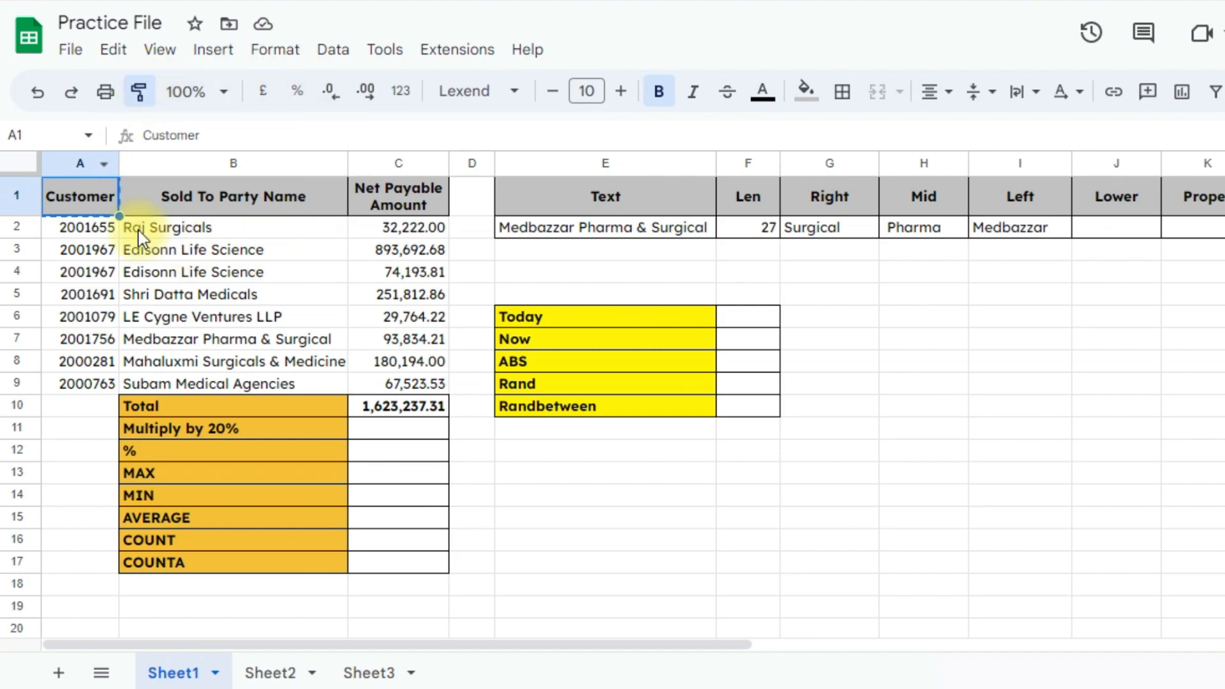
{"action": "left_click", "coordinate": [581, 316]}
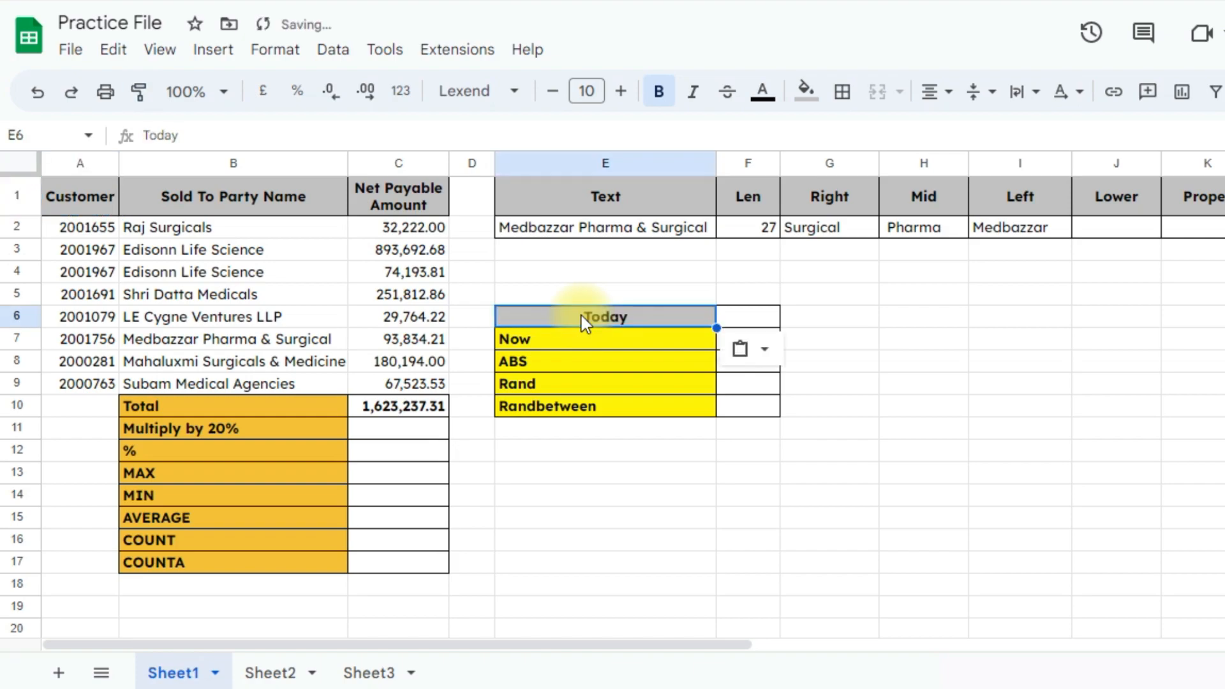
{"action": "left_click", "coordinate": [643, 338]}
{"action": "left_click", "coordinate": [630, 321]}
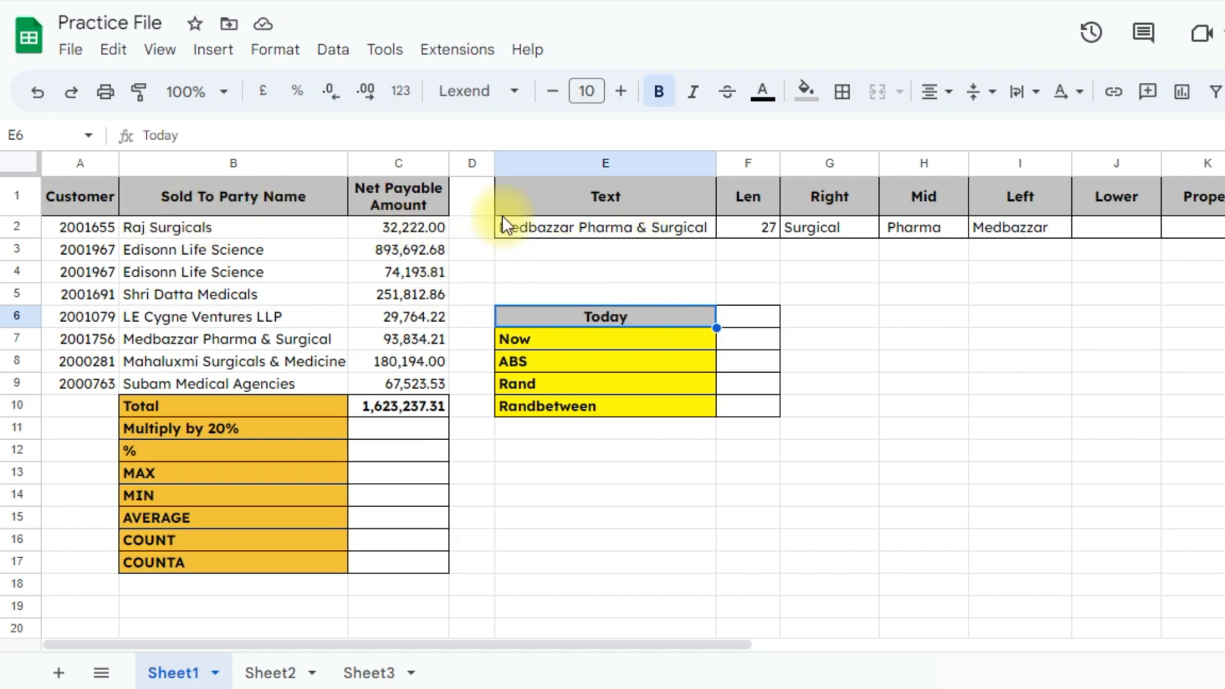
{"action": "left_click", "coordinate": [617, 321]}
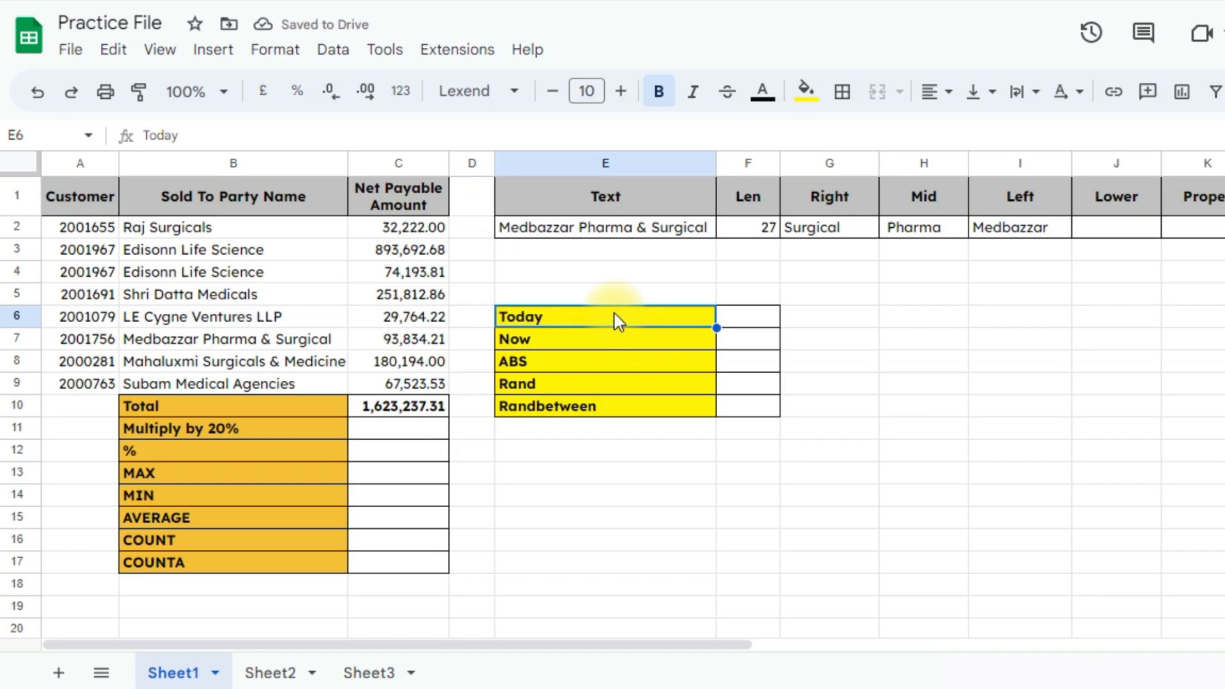
{"action": "left_click", "coordinate": [225, 92]}
{"action": "left_click", "coordinate": [192, 130]}
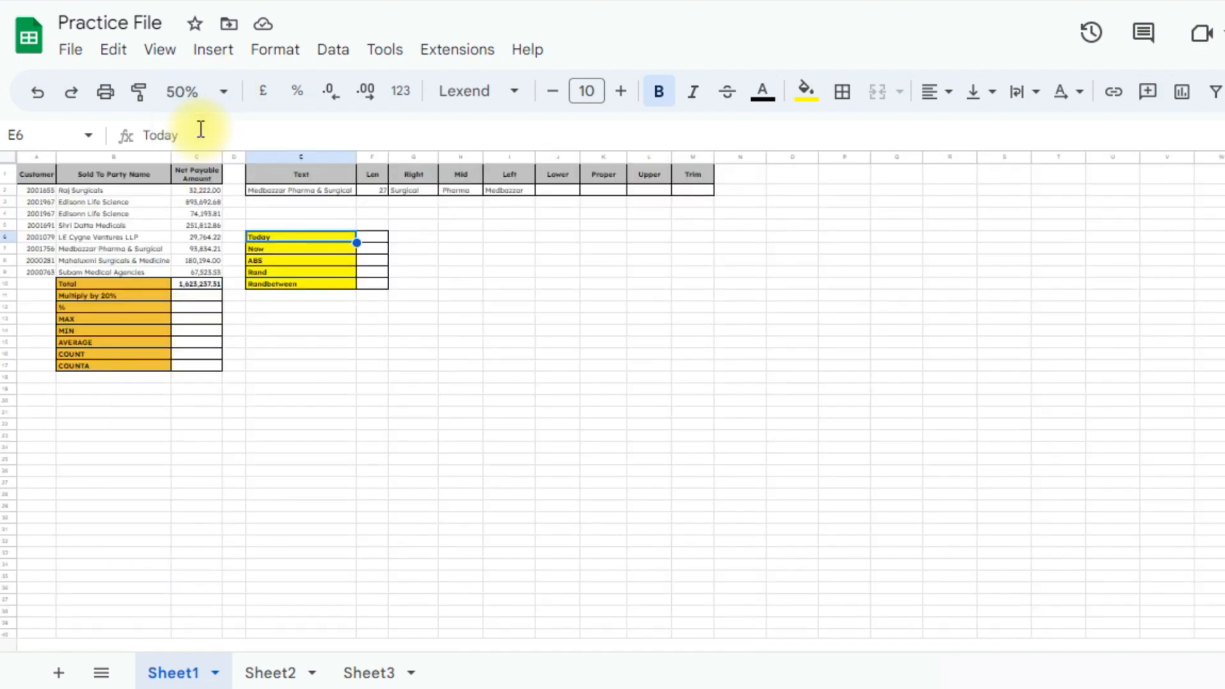
Zoom the sheet to 90%, then to 100%, and show the number formats list
{"action": "left_click", "coordinate": [224, 92]}
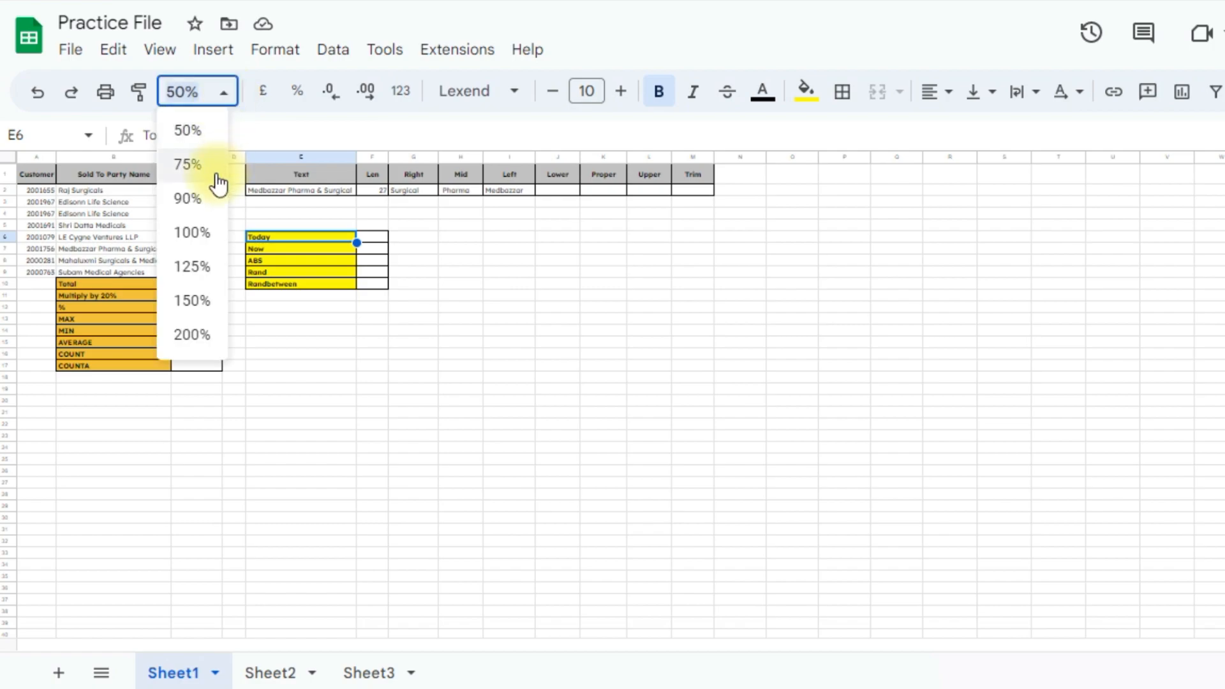
{"action": "left_click", "coordinate": [210, 194]}
{"action": "left_click", "coordinate": [223, 92]}
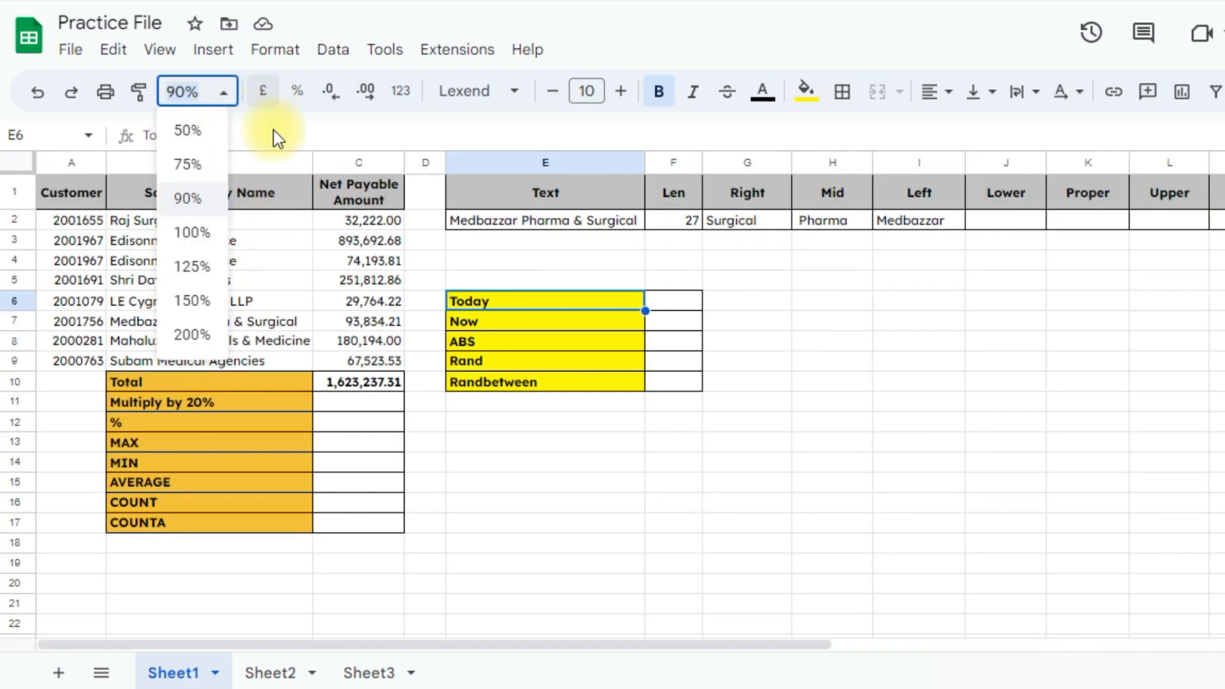
{"action": "left_click", "coordinate": [197, 229]}
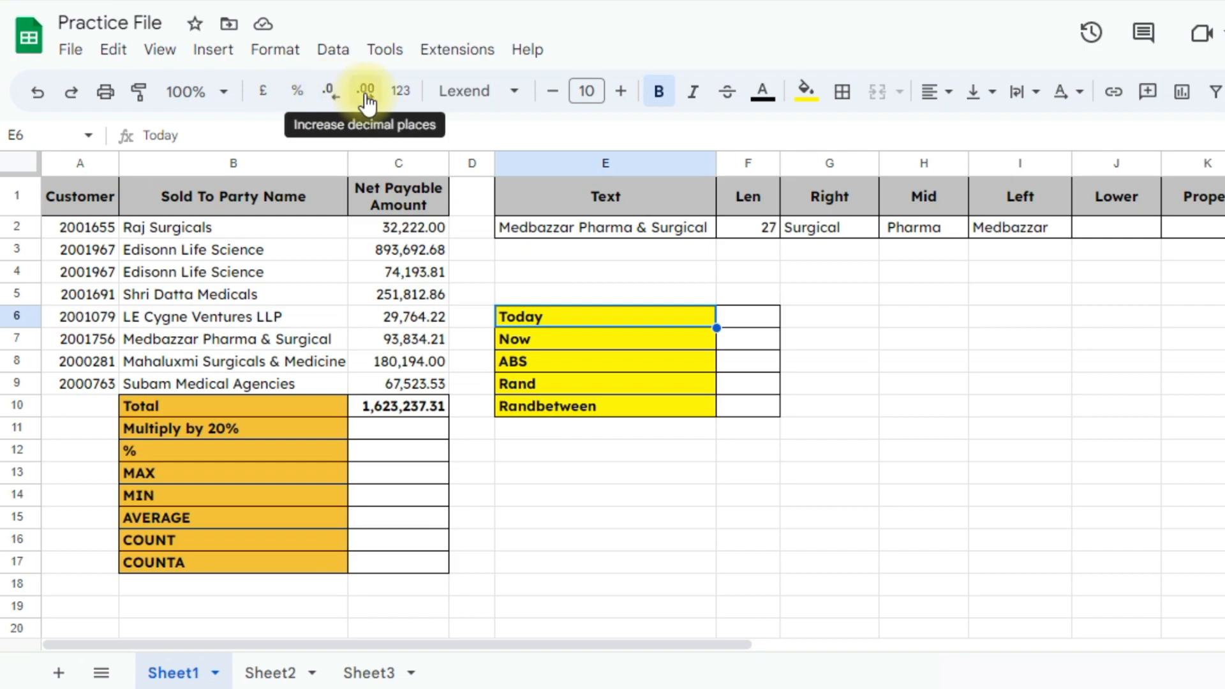
{"action": "left_click", "coordinate": [408, 96]}
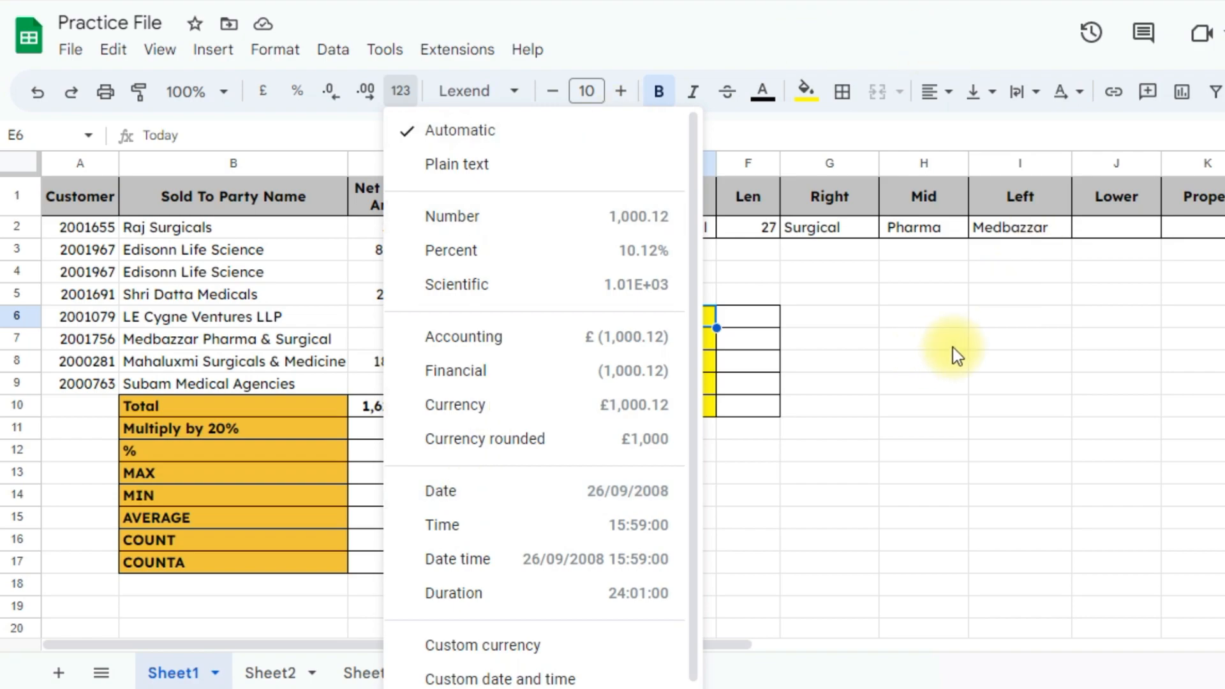
Dismiss the number formats list by clicking empty cell G7
{"action": "left_click", "coordinate": [841, 344]}
Set empty cell H8's font size to 13 after browsing the font list
{"action": "left_click", "coordinate": [511, 104]}
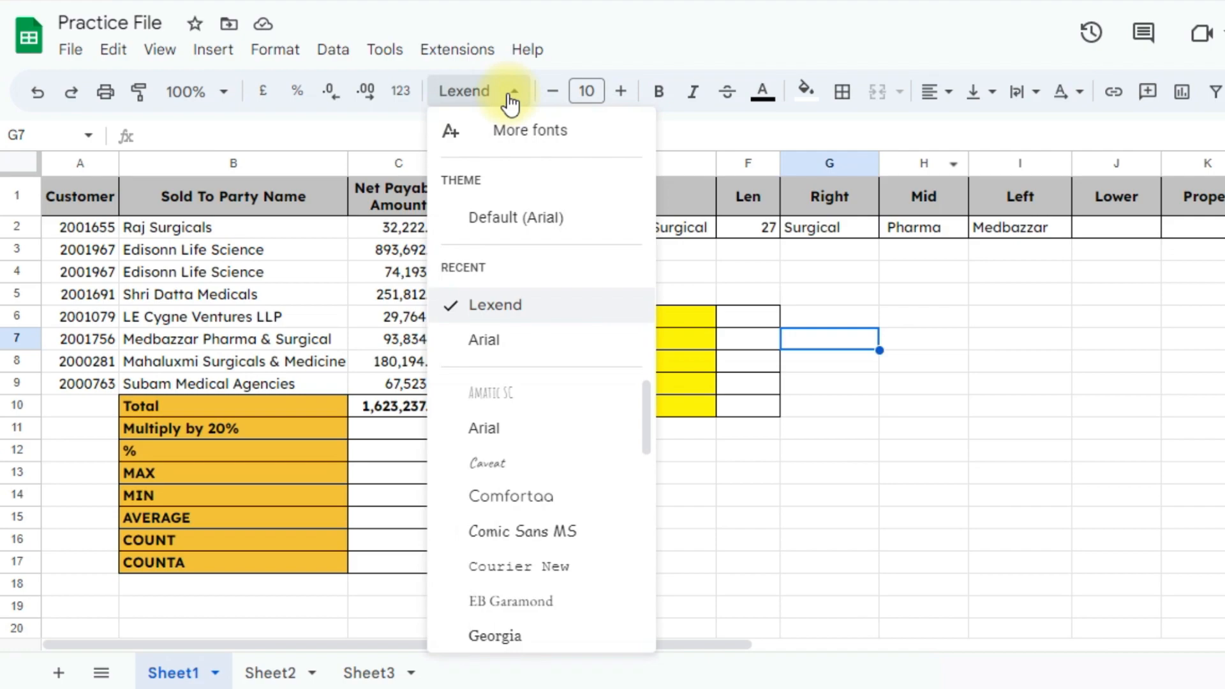
{"action": "left_click", "coordinate": [281, 224]}
{"action": "left_click", "coordinate": [99, 206]}
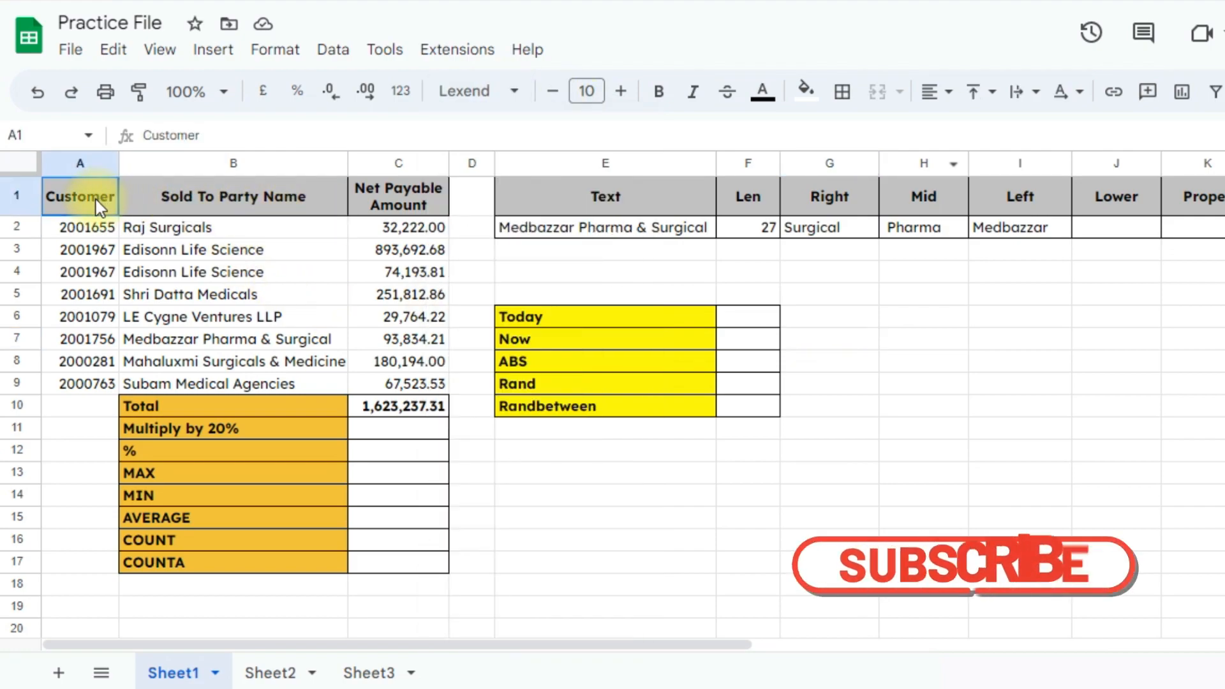
{"action": "left_click", "coordinate": [514, 95]}
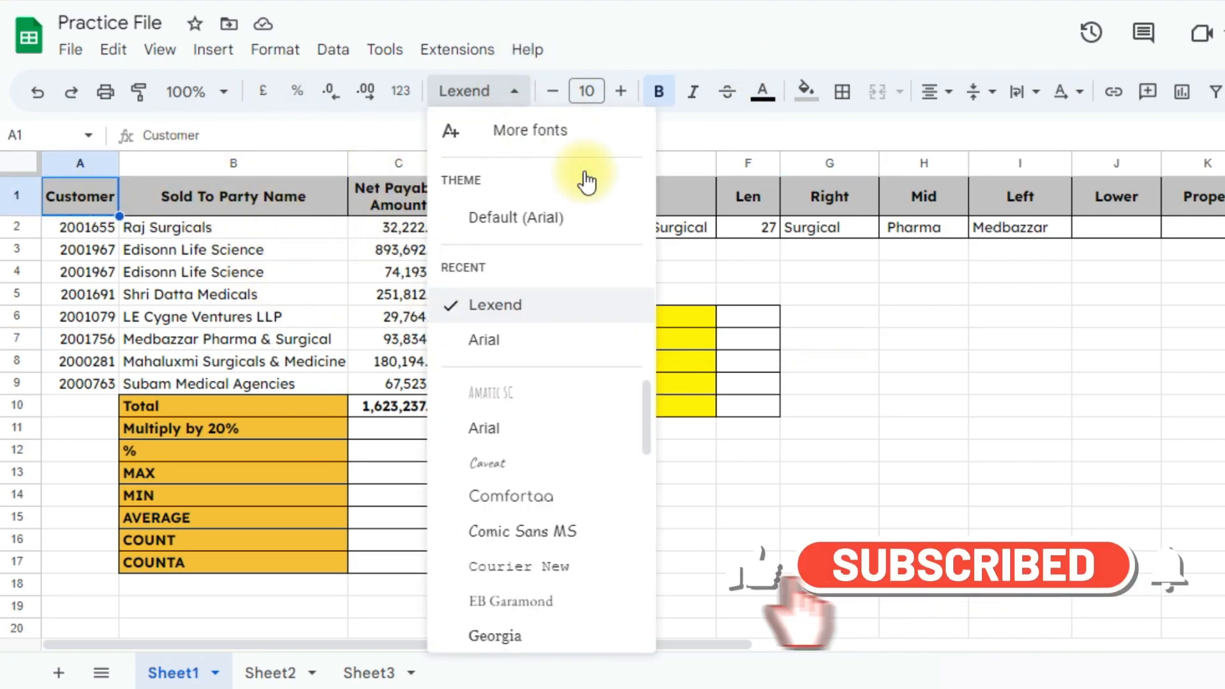
{"action": "left_click", "coordinate": [886, 361]}
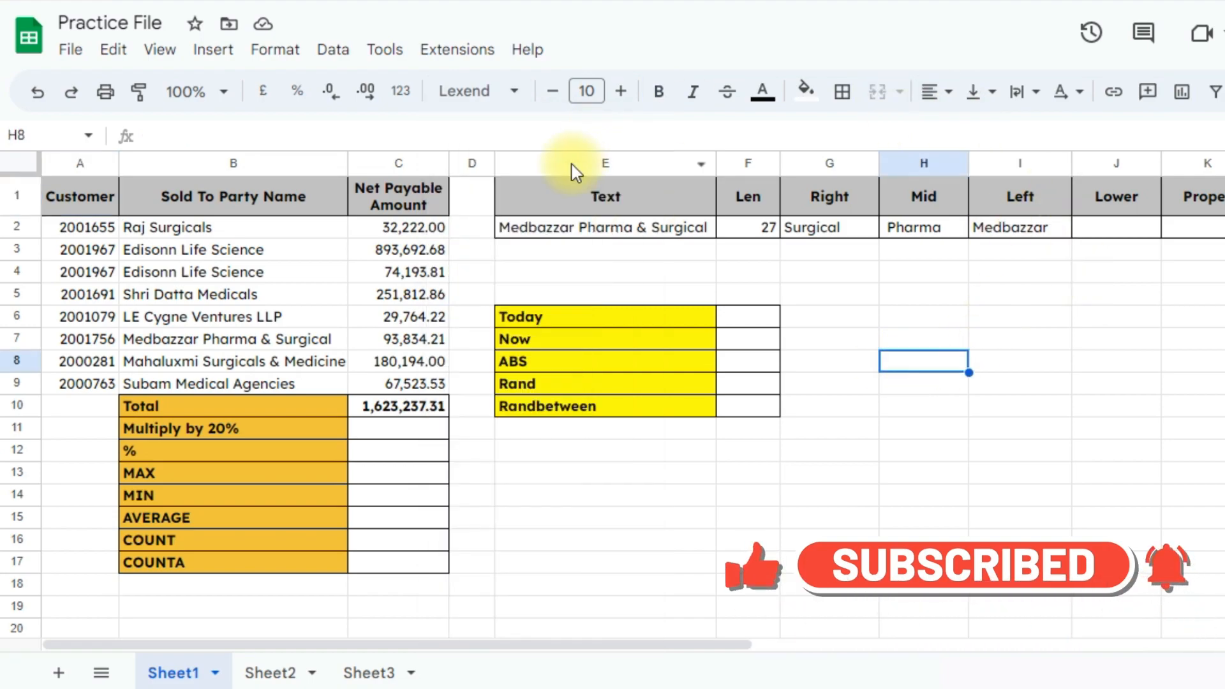
{"action": "left_click", "coordinate": [621, 91]}
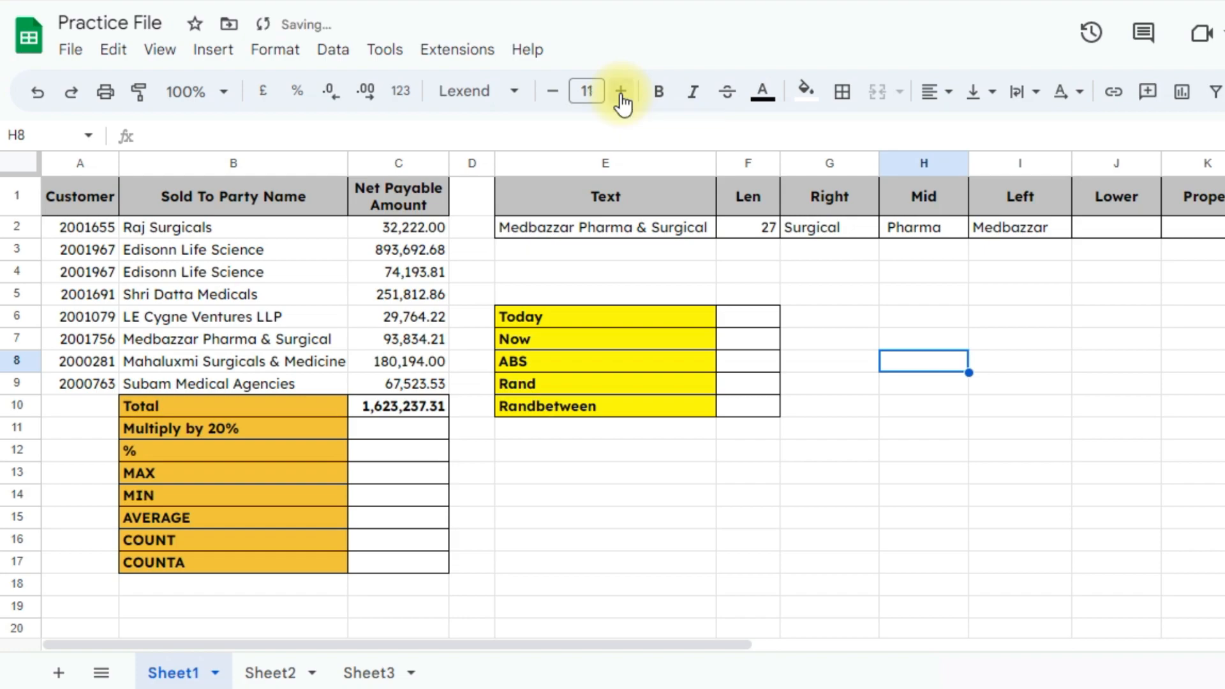
{"action": "left_click", "coordinate": [620, 92]}
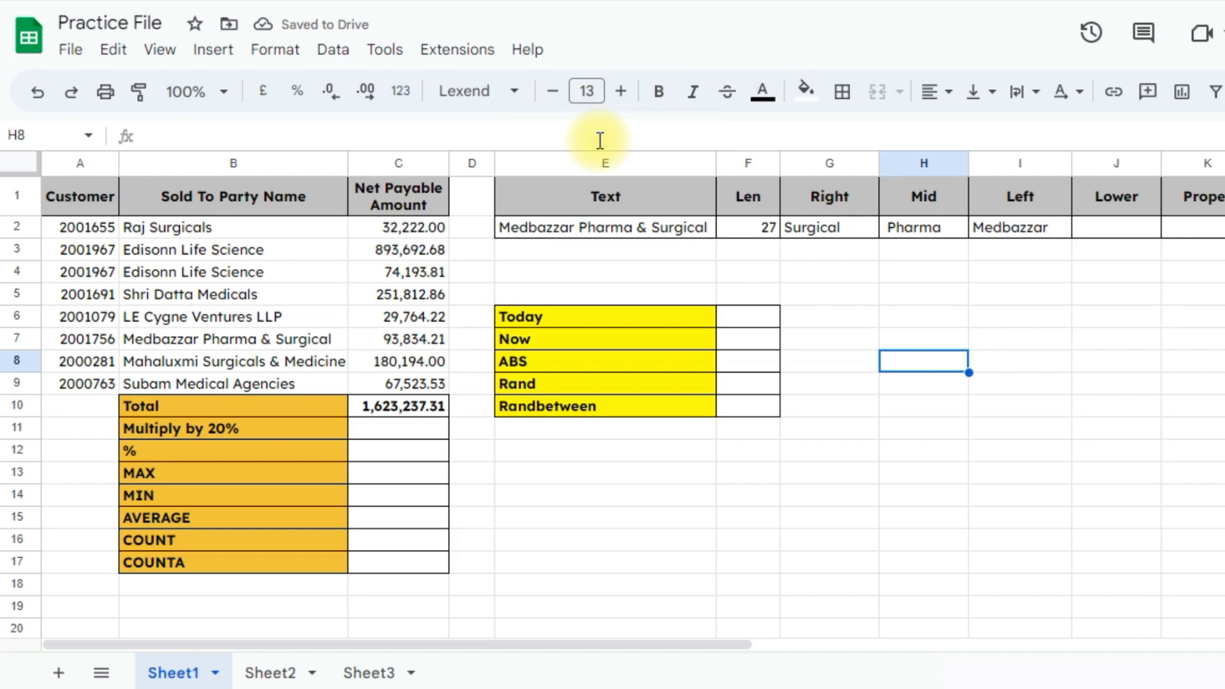
{"action": "left_click", "coordinate": [595, 184]}
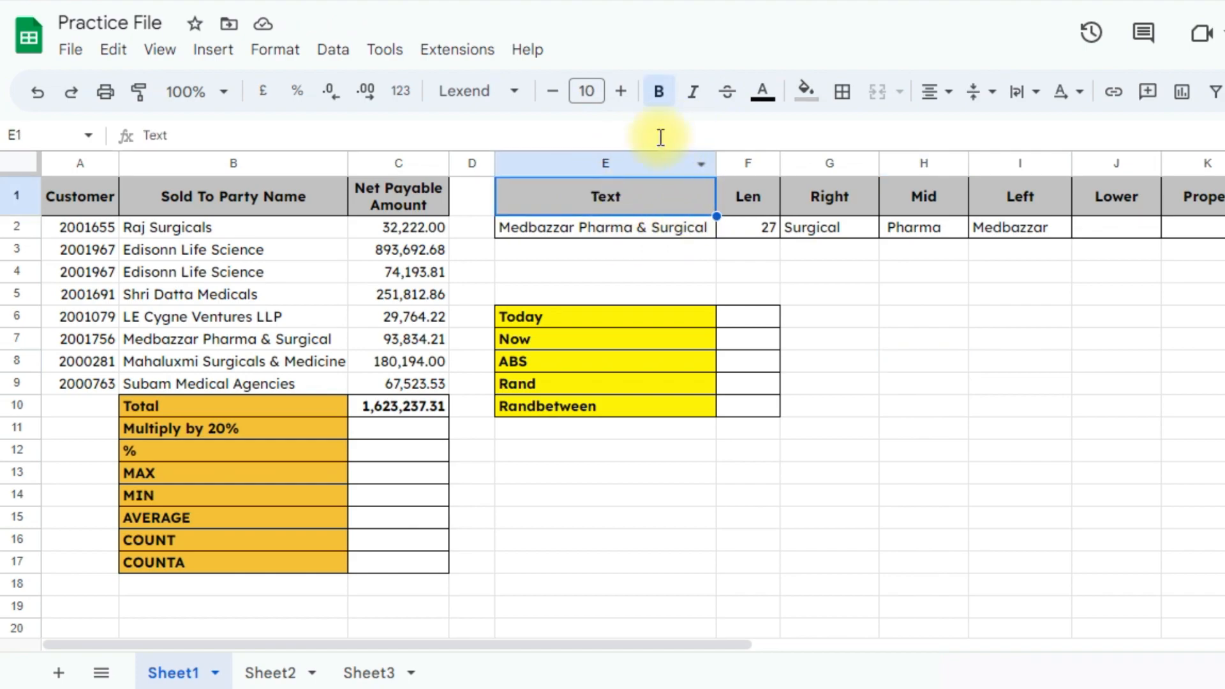
Try bold and italic on E2's Medbazzar Pharma & Surgical text, then apply strikethrough
{"action": "left_click", "coordinate": [659, 91]}
{"action": "left_click", "coordinate": [634, 228]}
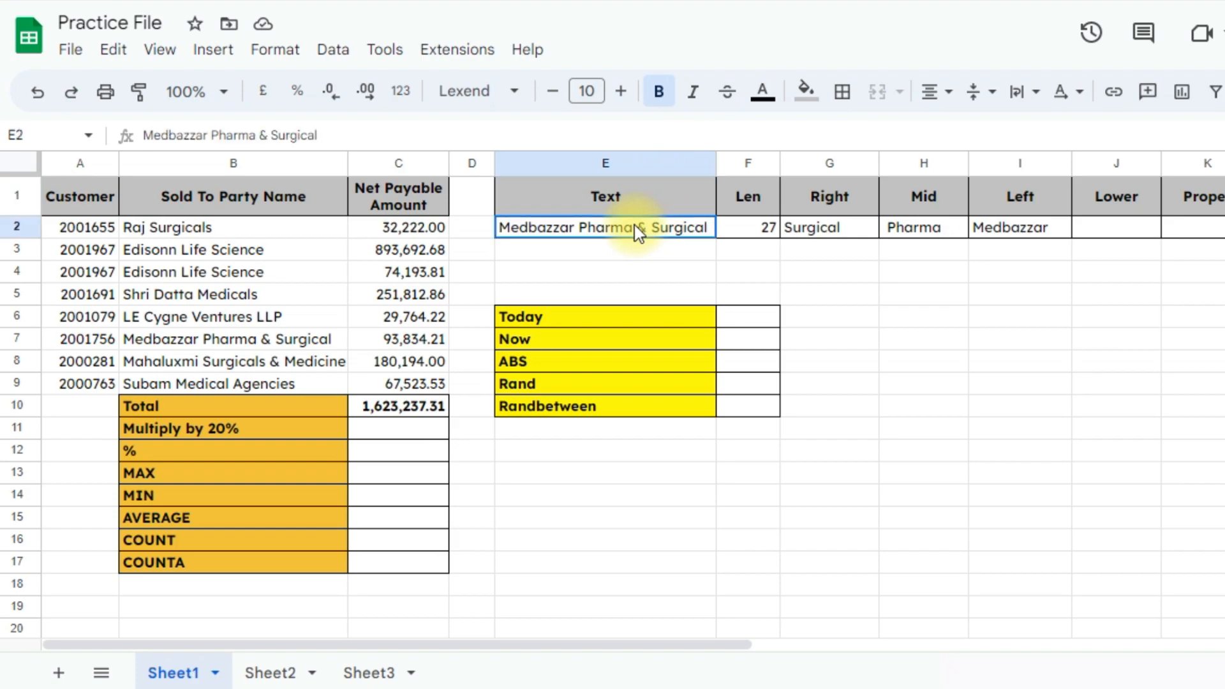
{"action": "left_click", "coordinate": [658, 91]}
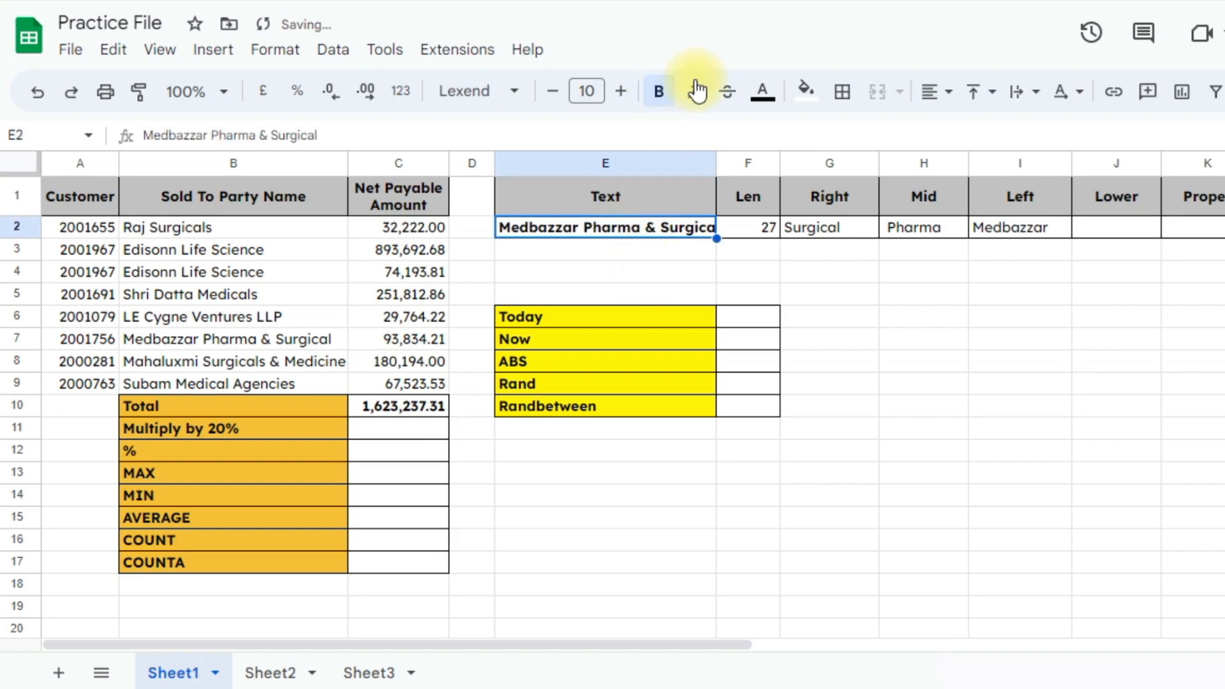
{"action": "left_click", "coordinate": [659, 94]}
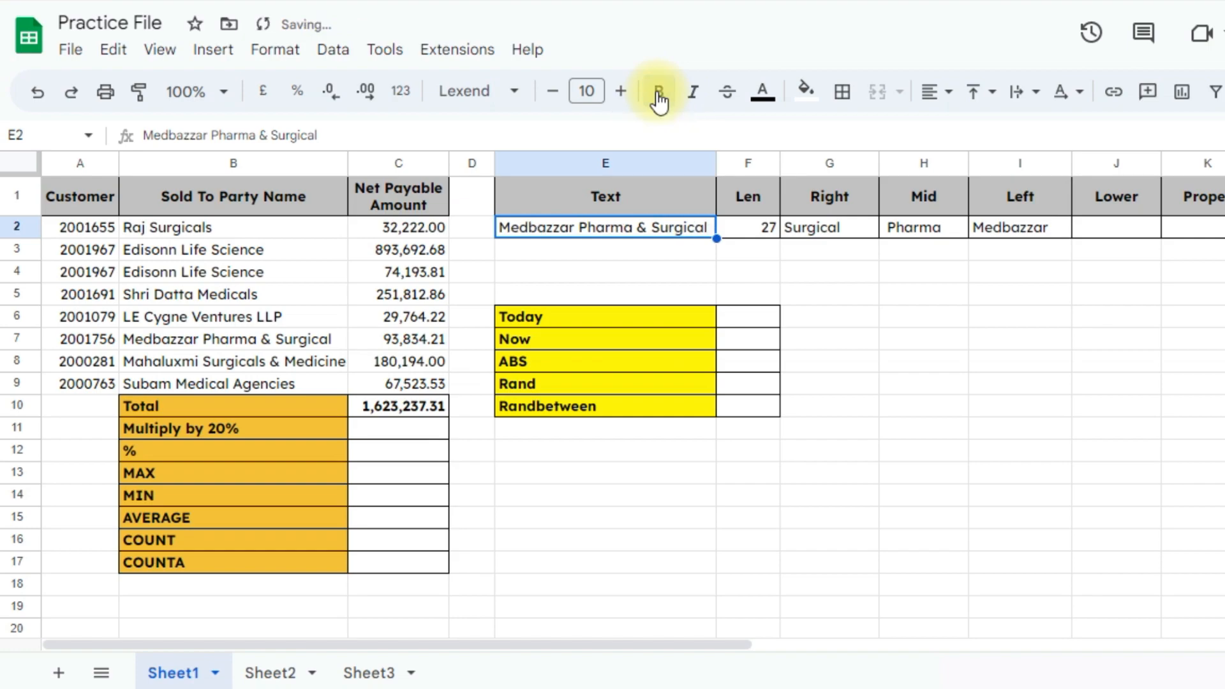
{"action": "left_click", "coordinate": [697, 97]}
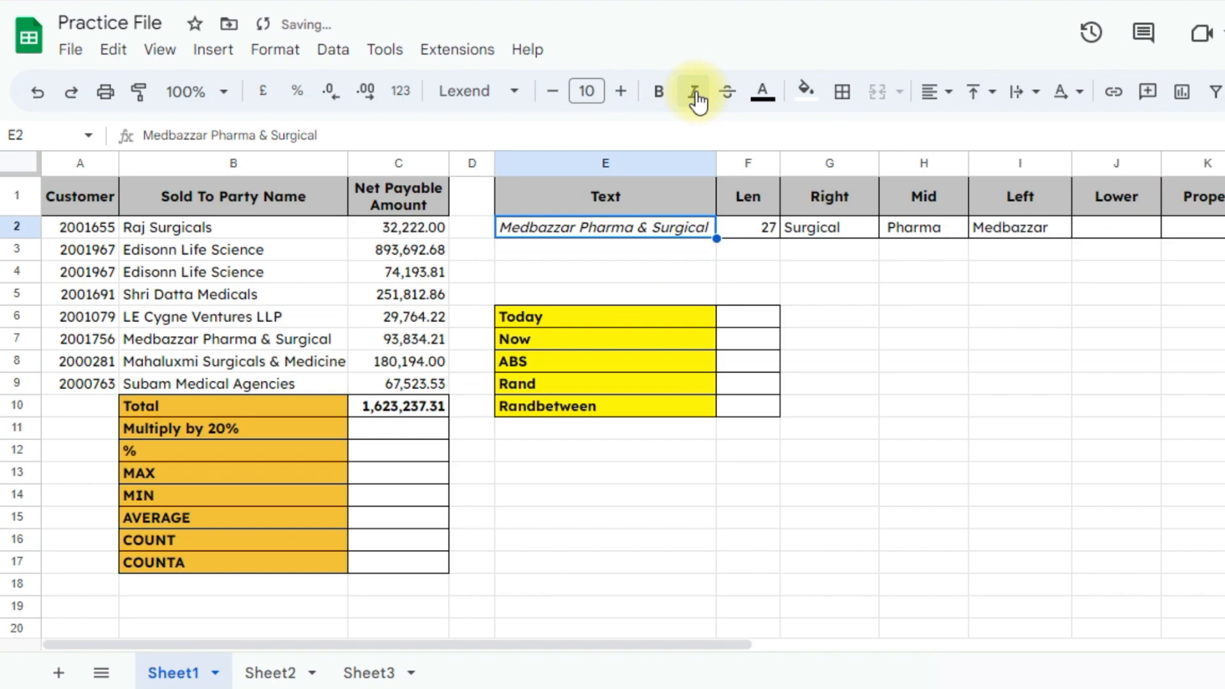
{"action": "left_click", "coordinate": [697, 99]}
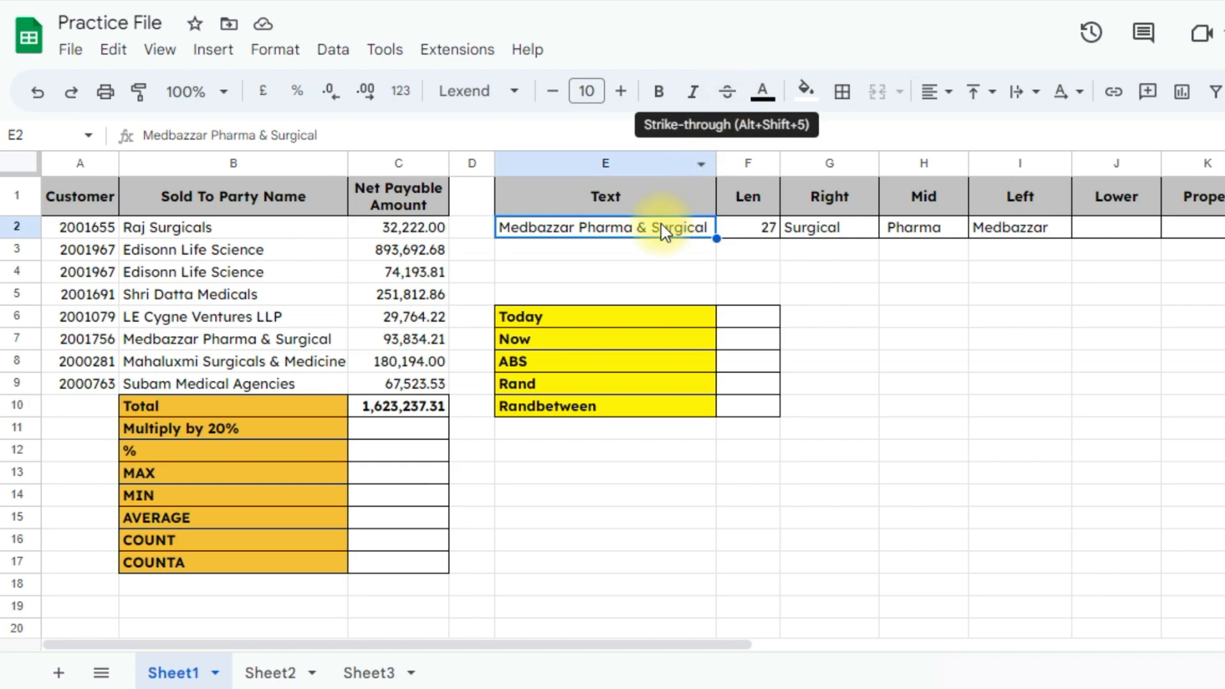
{"action": "left_click", "coordinate": [729, 99]}
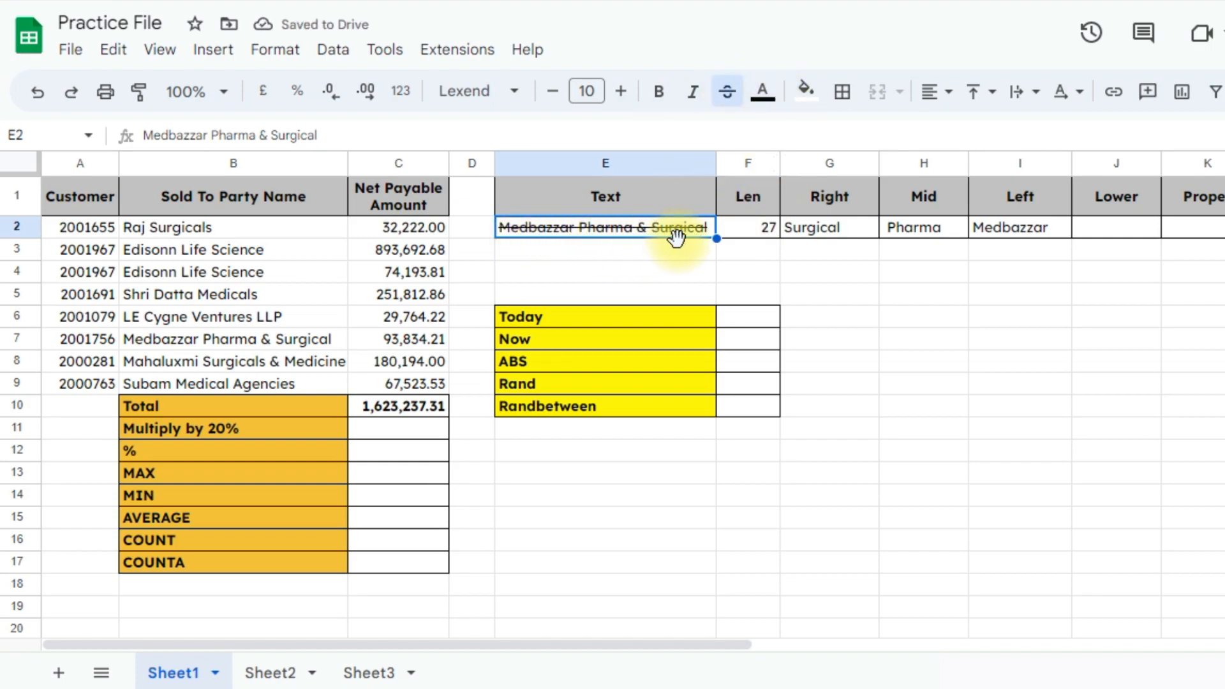
Remove E2's strikethrough, make its text red and fill the cell cyan
{"action": "left_click", "coordinate": [729, 102]}
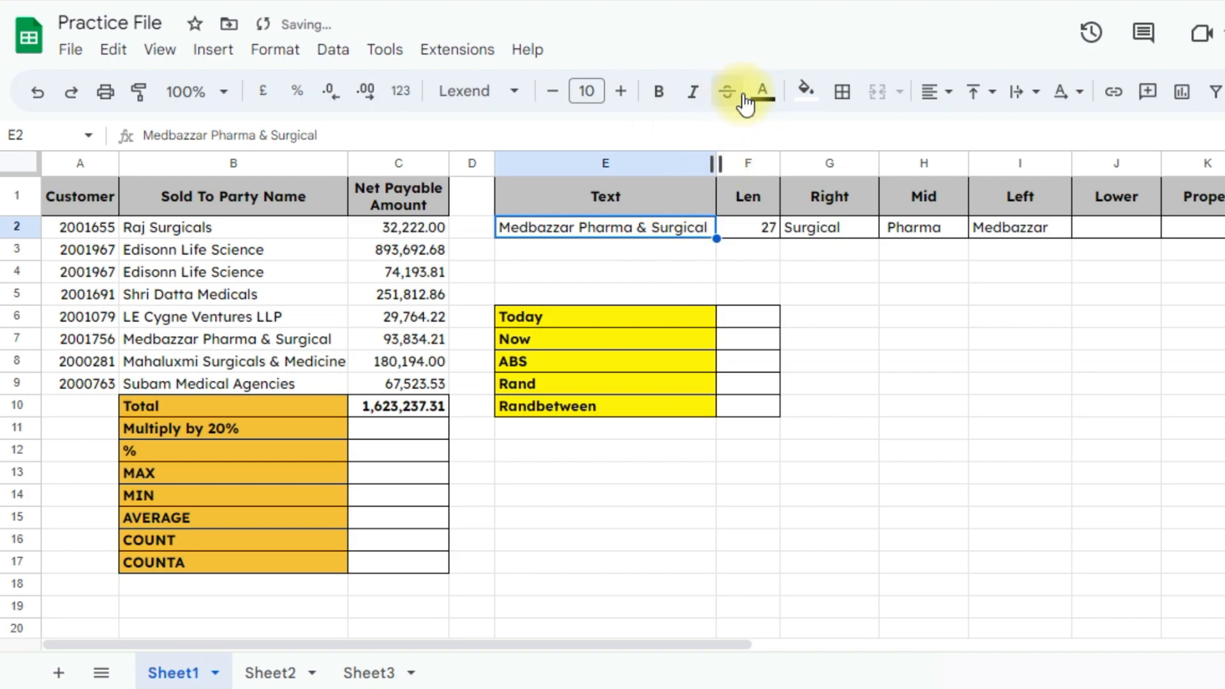
{"action": "left_click", "coordinate": [766, 101]}
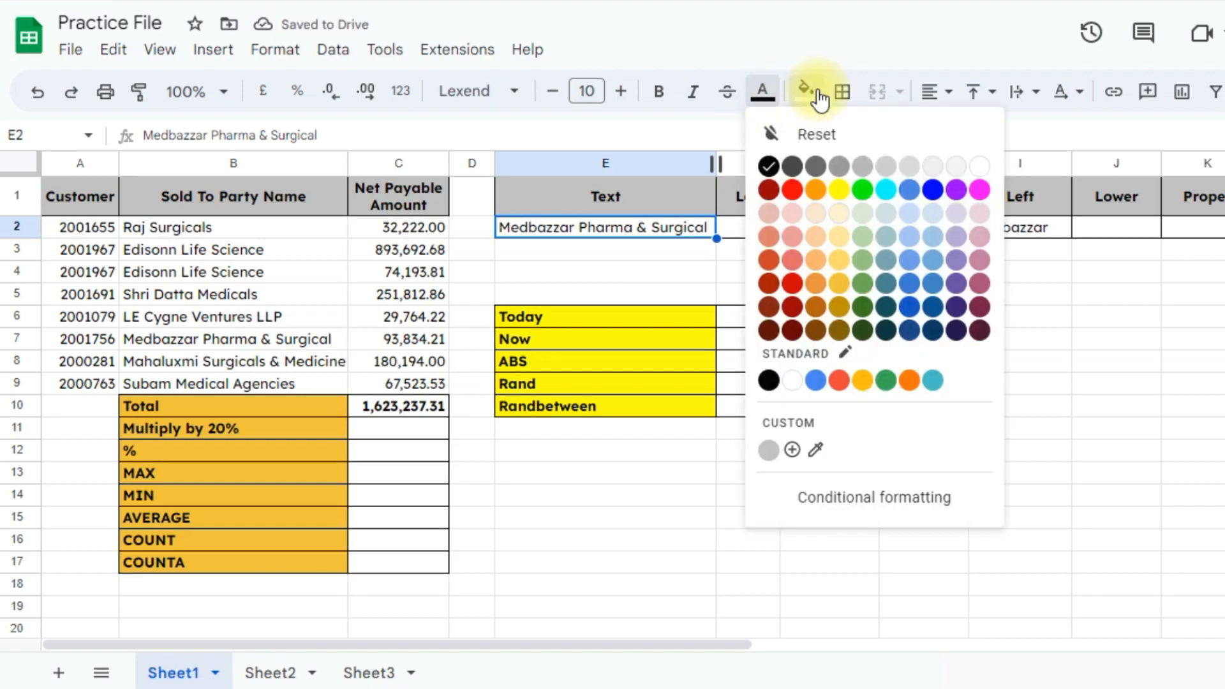
{"action": "left_click", "coordinate": [791, 190]}
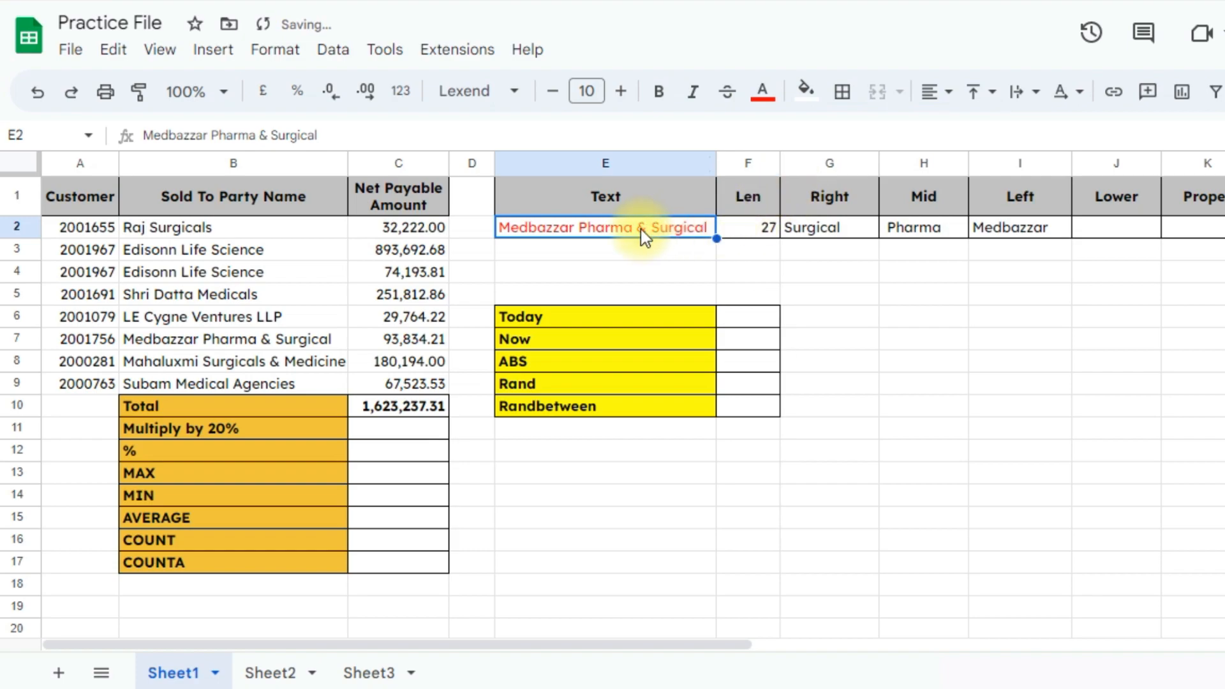
{"action": "left_click", "coordinate": [806, 90]}
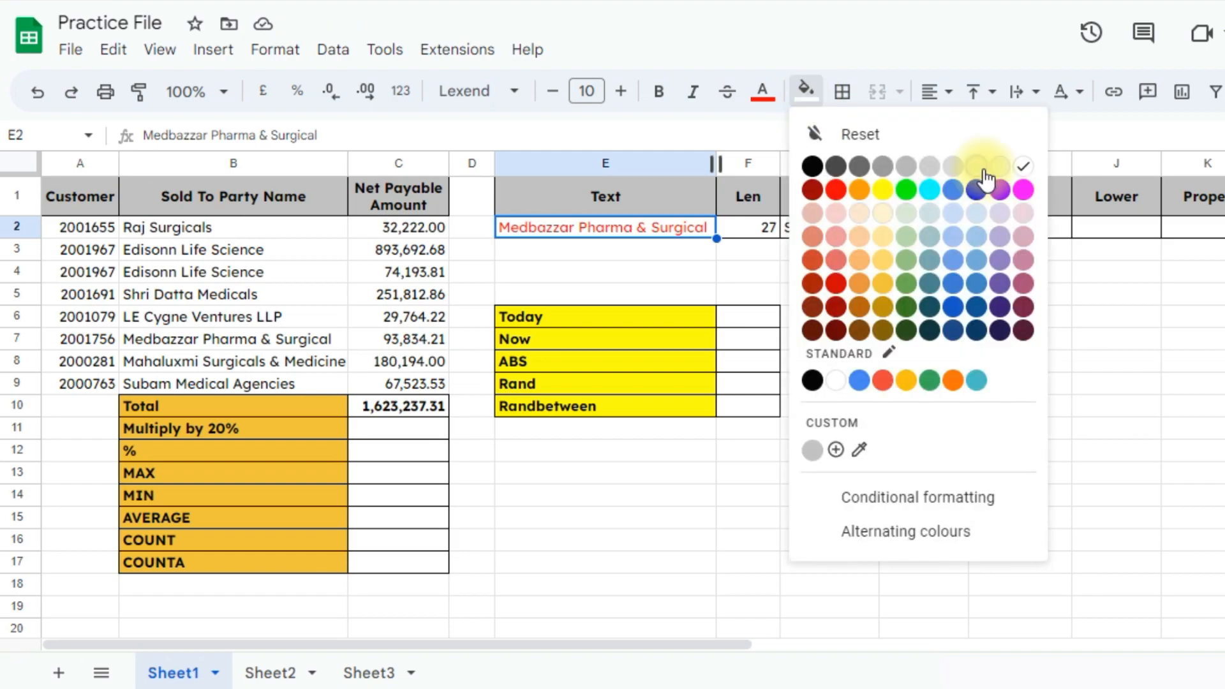
{"action": "left_click", "coordinate": [929, 190]}
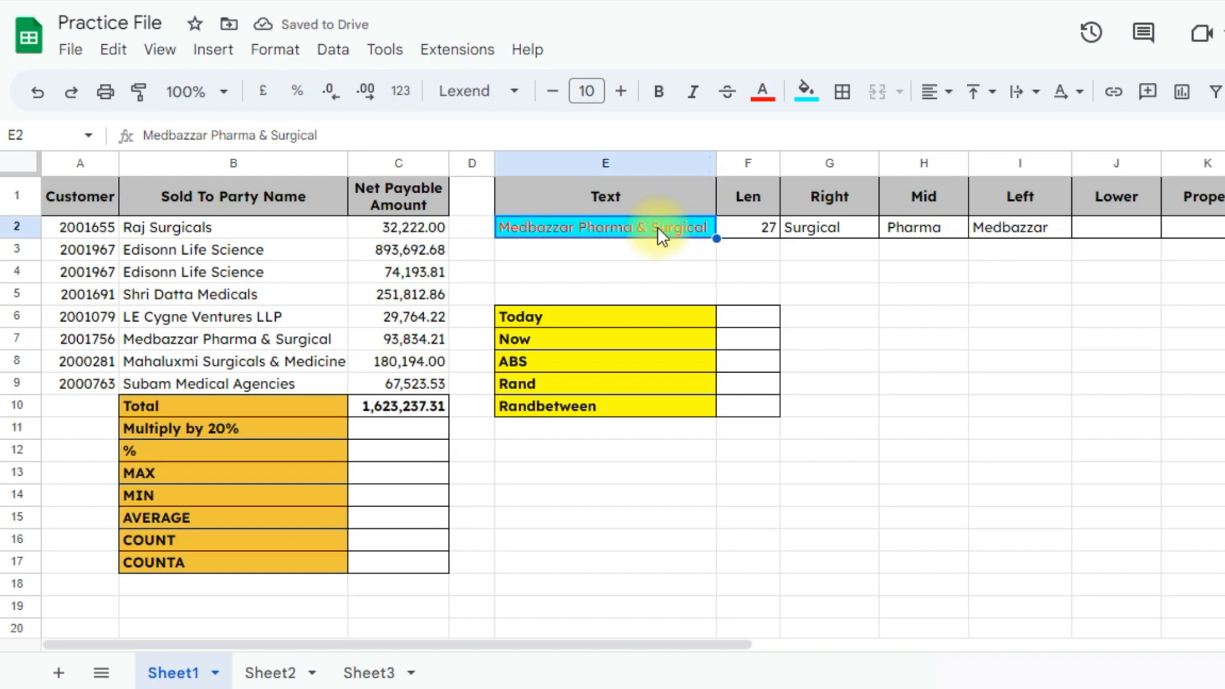
{"action": "left_click", "coordinate": [843, 95]}
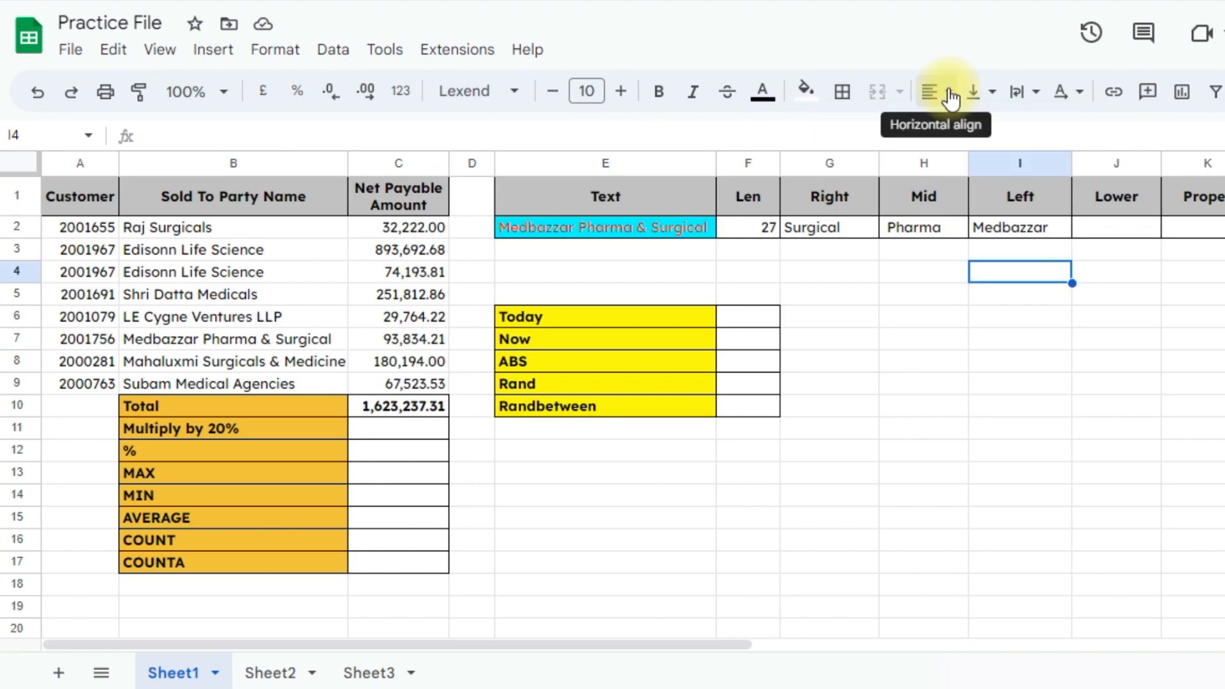
Vertically align the Text header in E1 to Bottom, after trying Top and Middle
{"action": "left_click", "coordinate": [950, 99]}
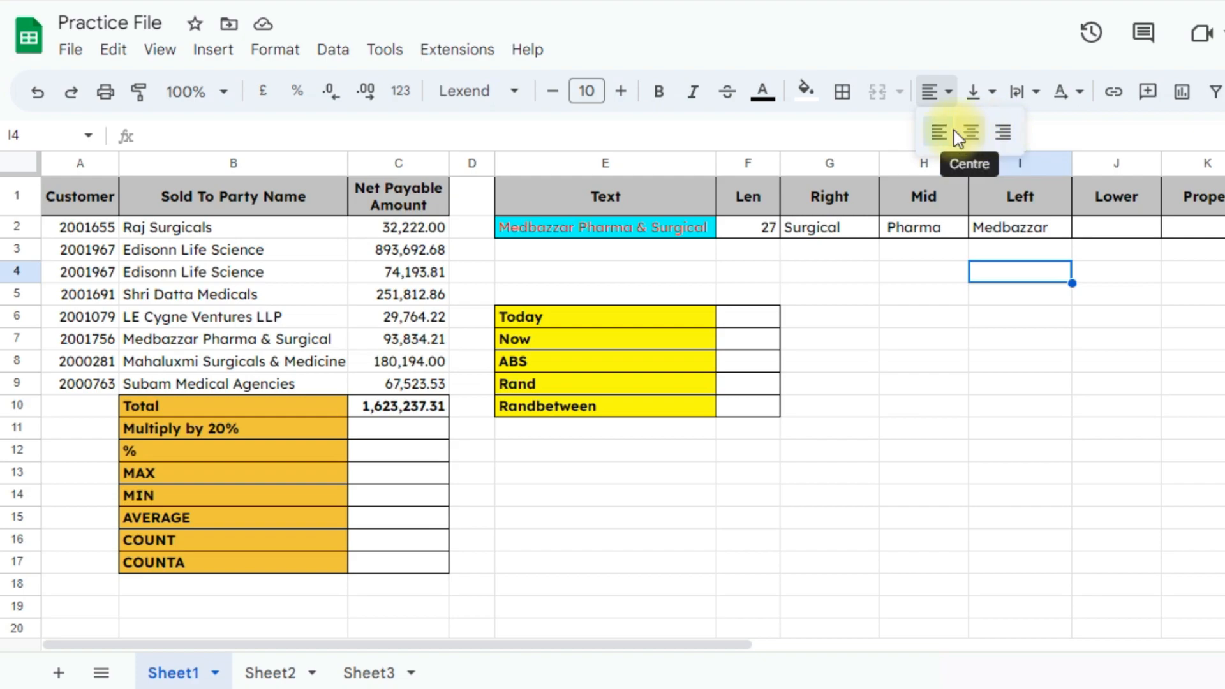
{"action": "left_click", "coordinate": [995, 94]}
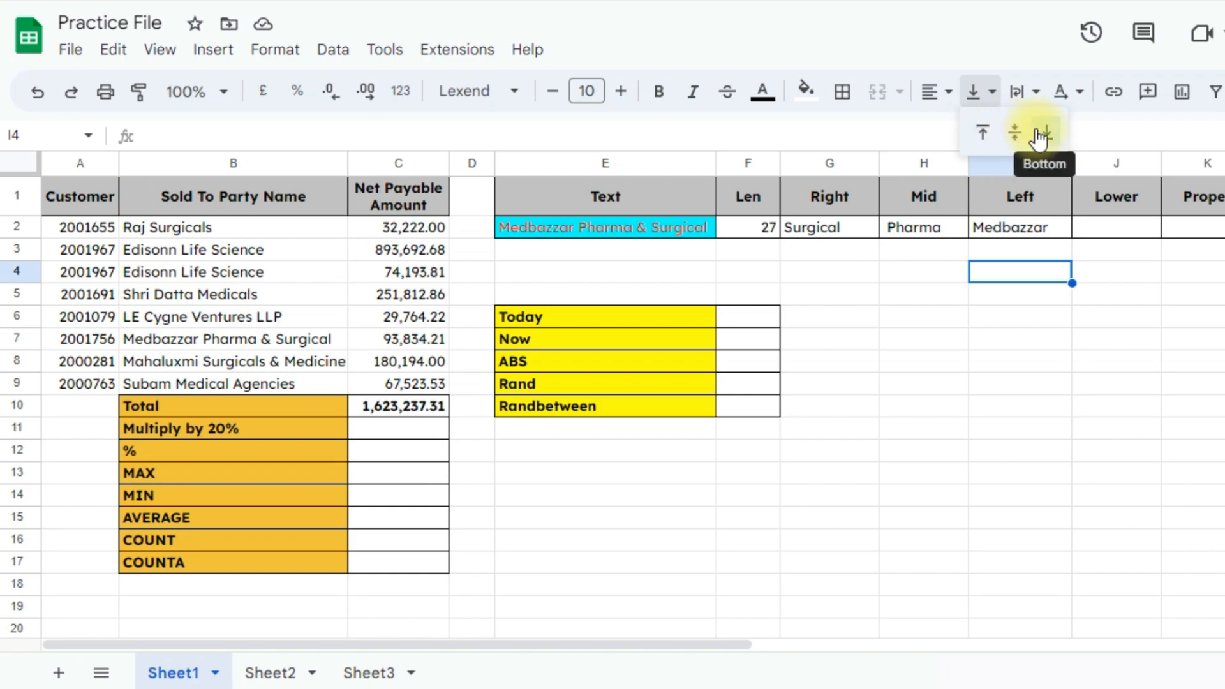
{"action": "left_click", "coordinate": [637, 193]}
{"action": "left_click", "coordinate": [990, 104]}
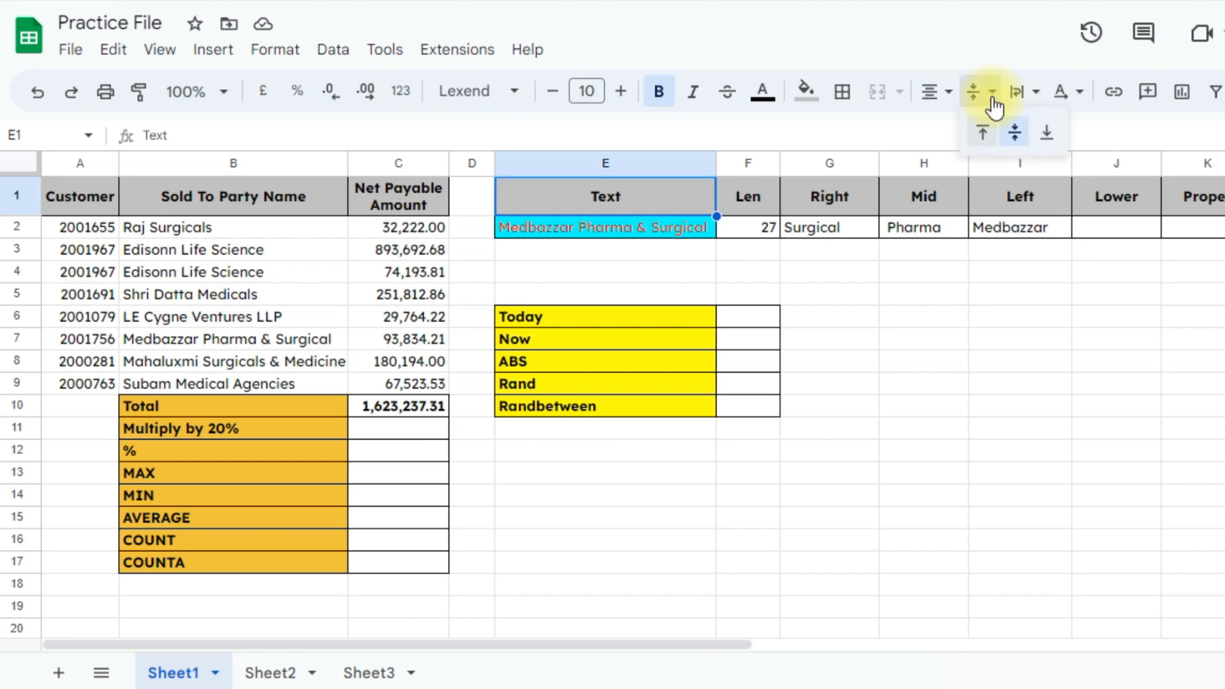
{"action": "left_click", "coordinate": [982, 128]}
{"action": "left_click", "coordinate": [994, 95]}
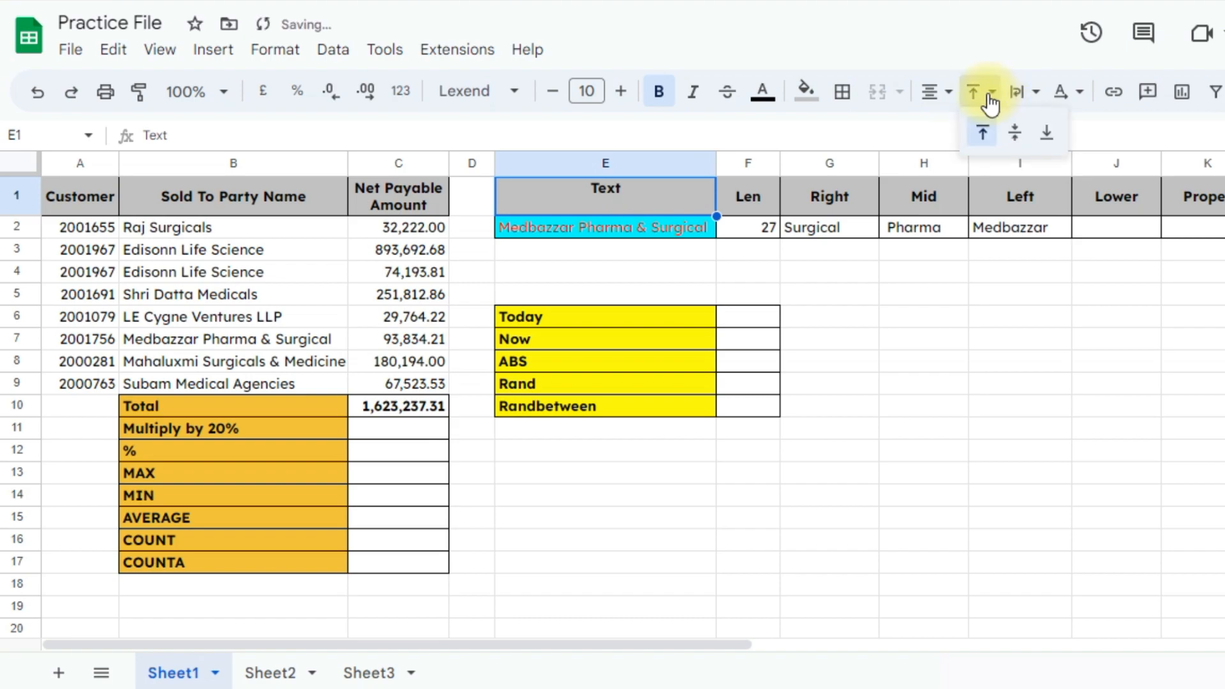
{"action": "left_click", "coordinate": [1016, 128]}
{"action": "left_click", "coordinate": [1000, 100]}
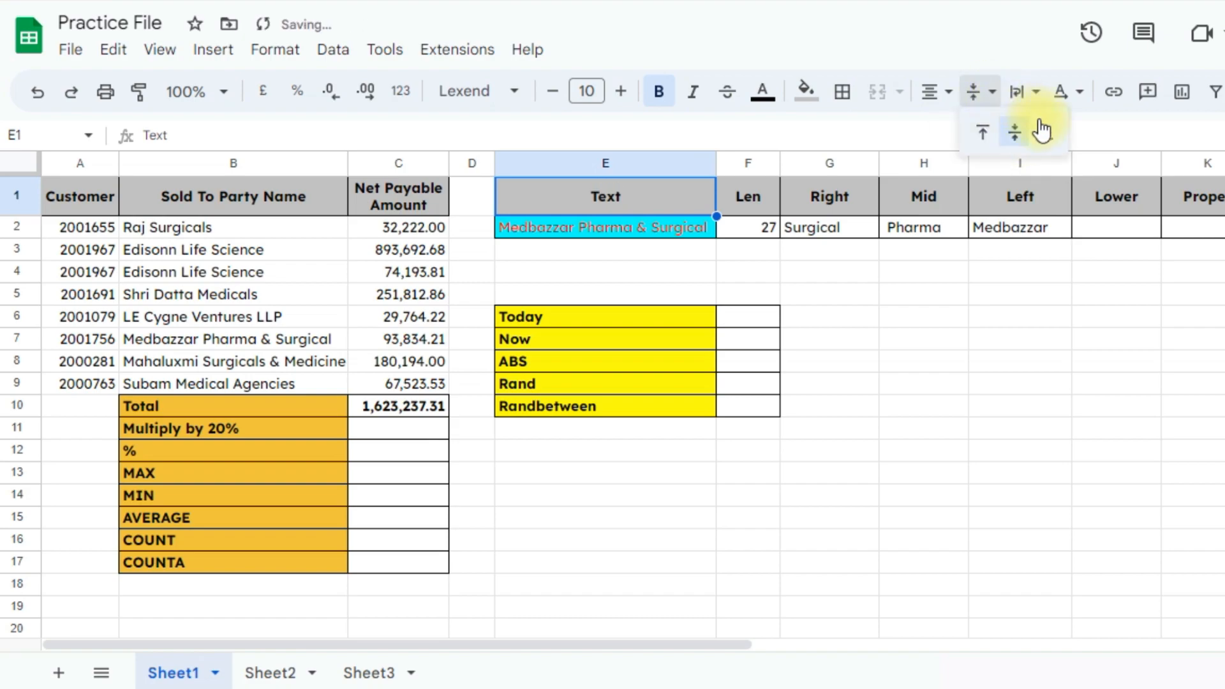
{"action": "left_click", "coordinate": [1047, 128]}
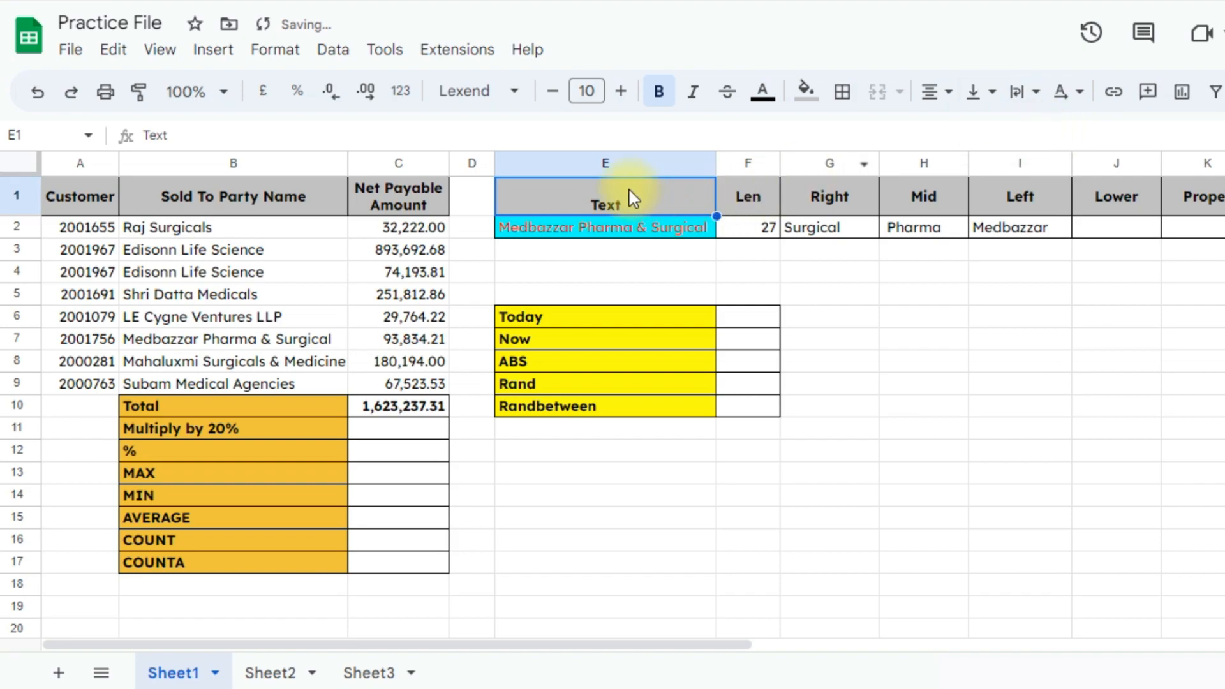
{"action": "left_click", "coordinate": [923, 293]}
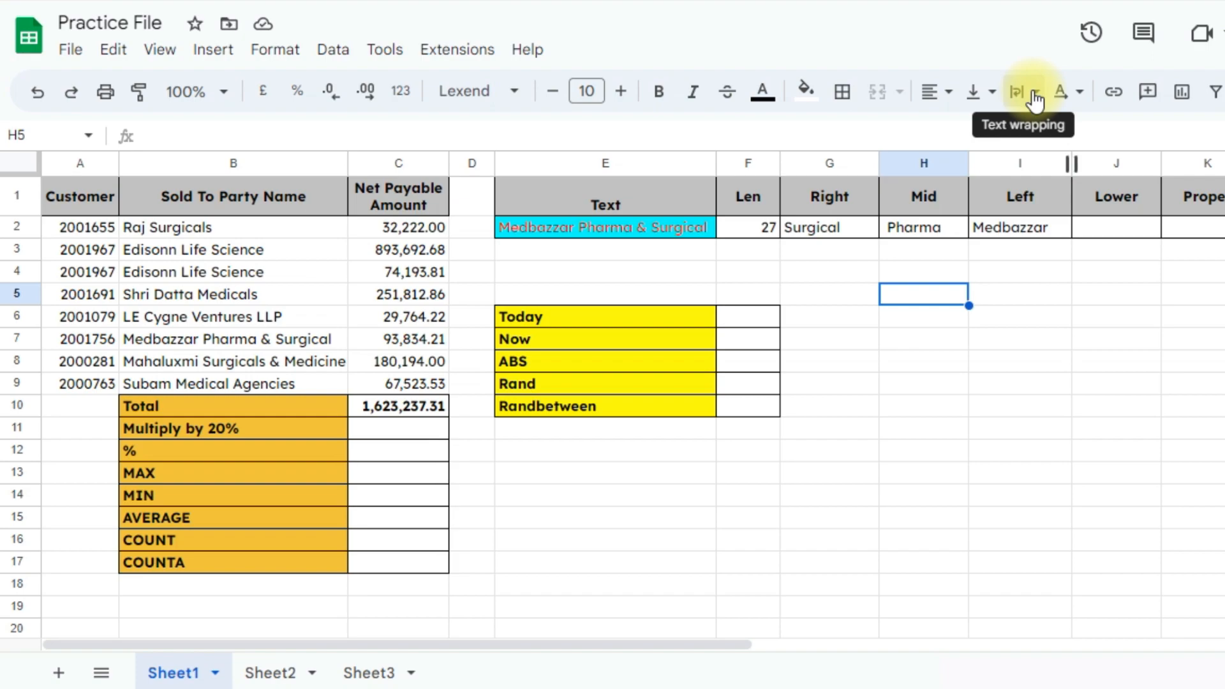
Wrap the Net Payable Amount header in C1 and narrow column C so it spans three lines
{"action": "left_click", "coordinate": [403, 193]}
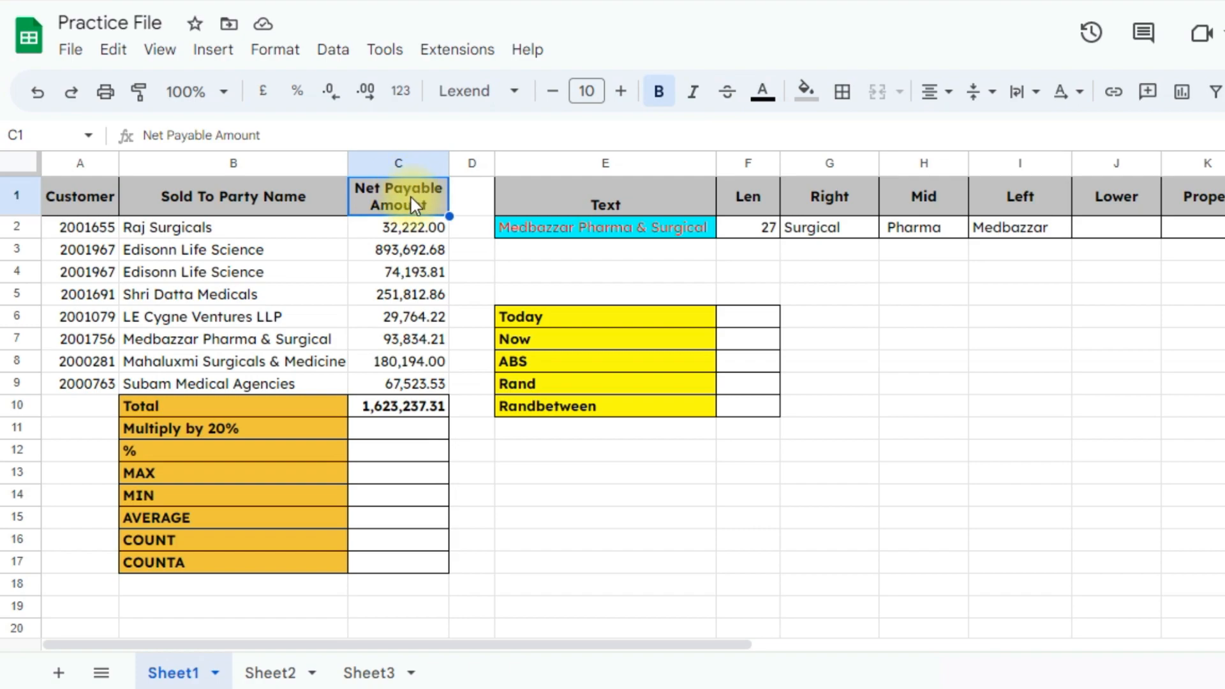
{"action": "left_click", "coordinate": [1023, 91]}
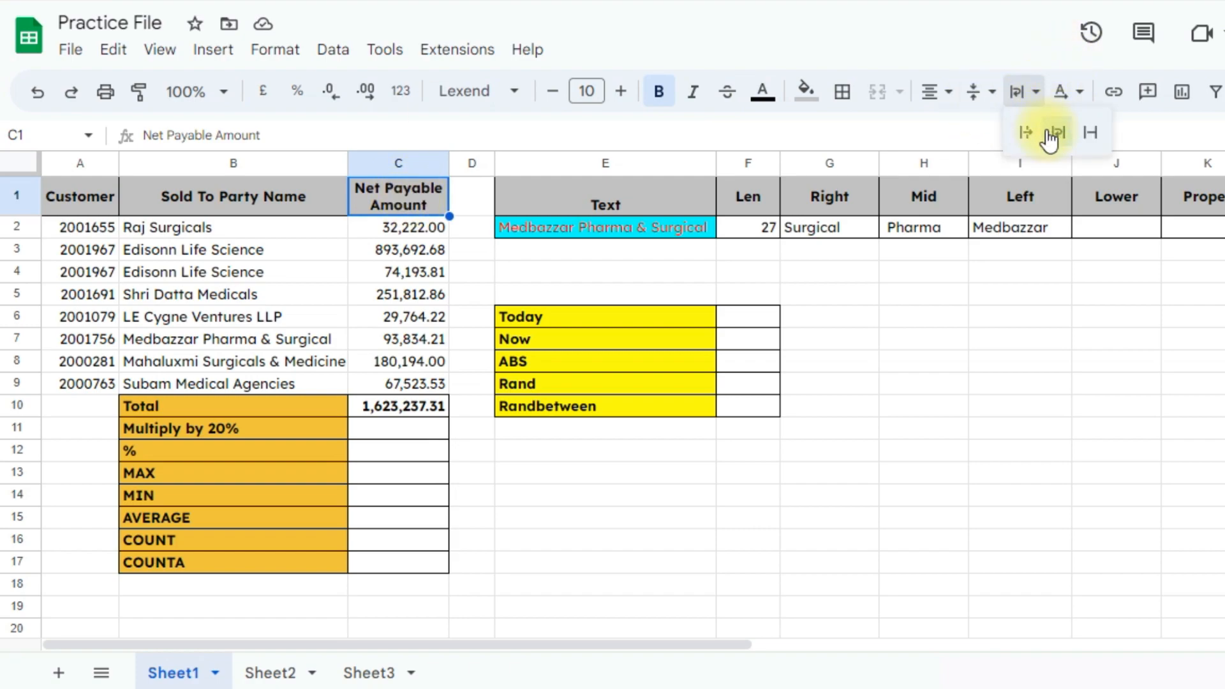
{"action": "left_click", "coordinate": [1052, 134]}
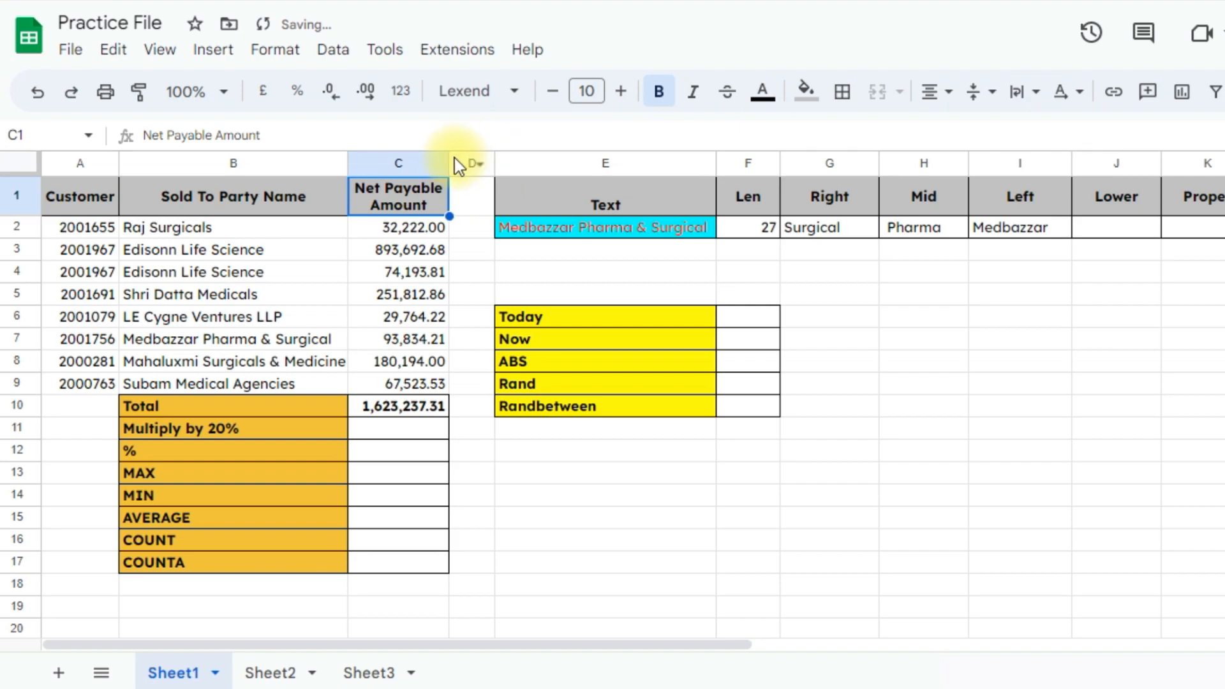
{"action": "left_click_drag", "start_coordinate": [448, 164], "coordinate": [432, 164]}
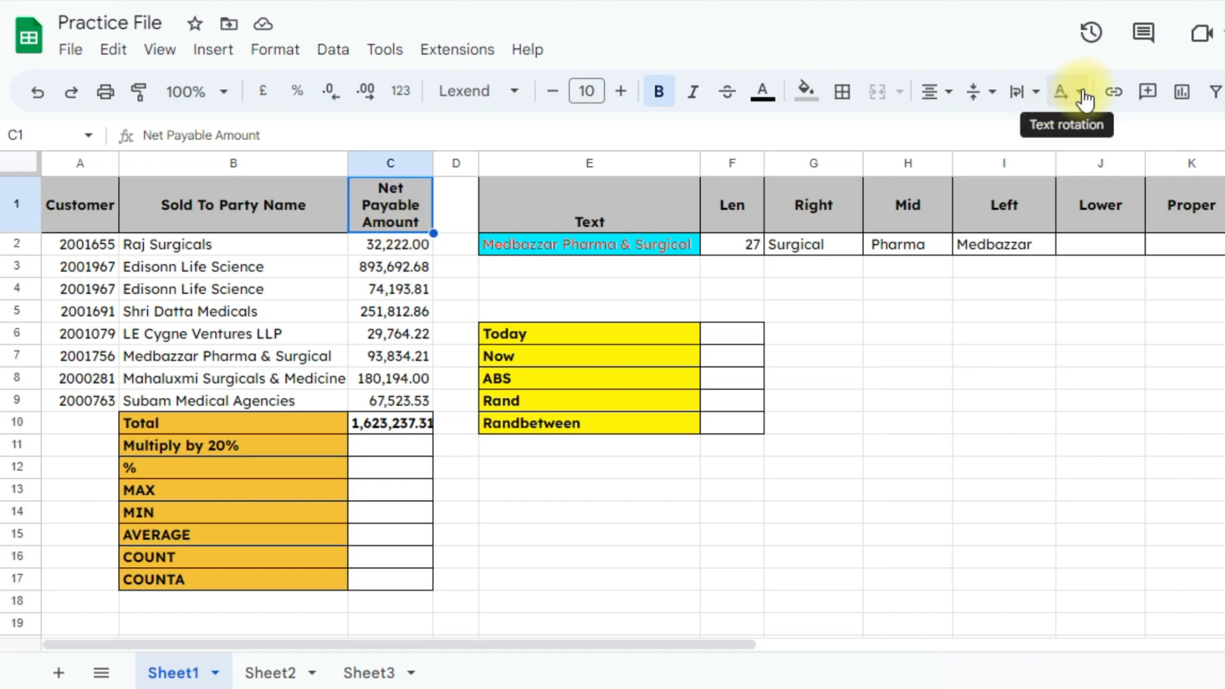
{"action": "left_click", "coordinate": [1063, 95]}
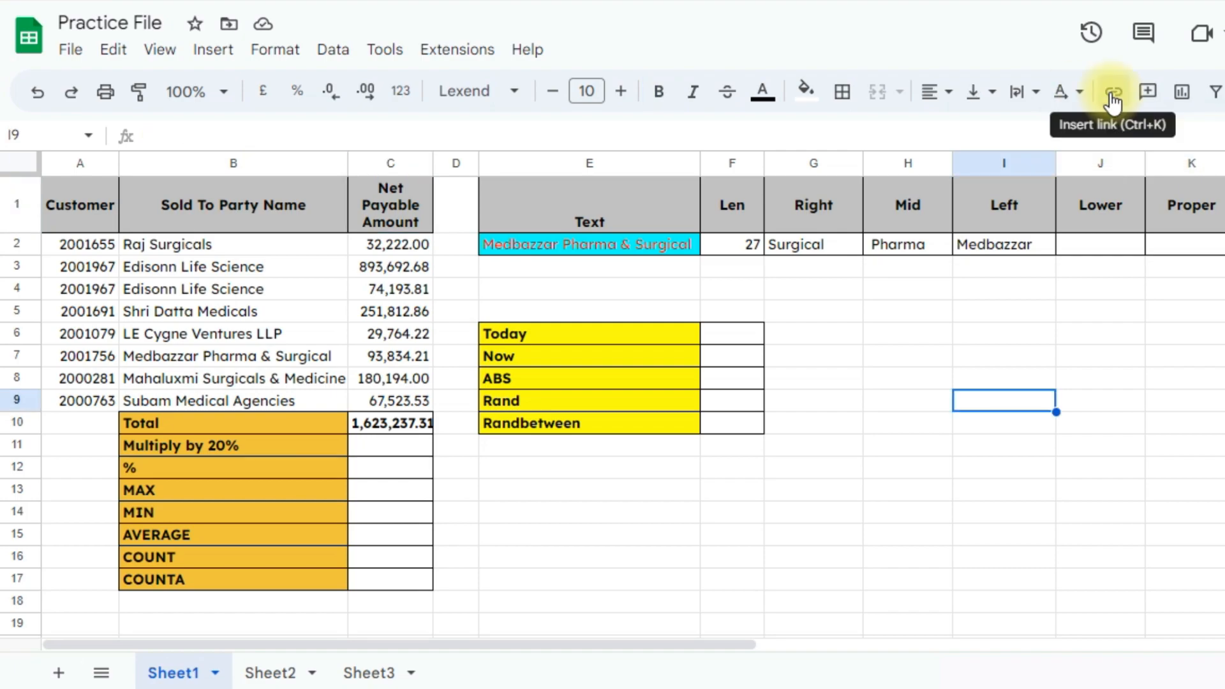
{"action": "left_click", "coordinate": [600, 288]}
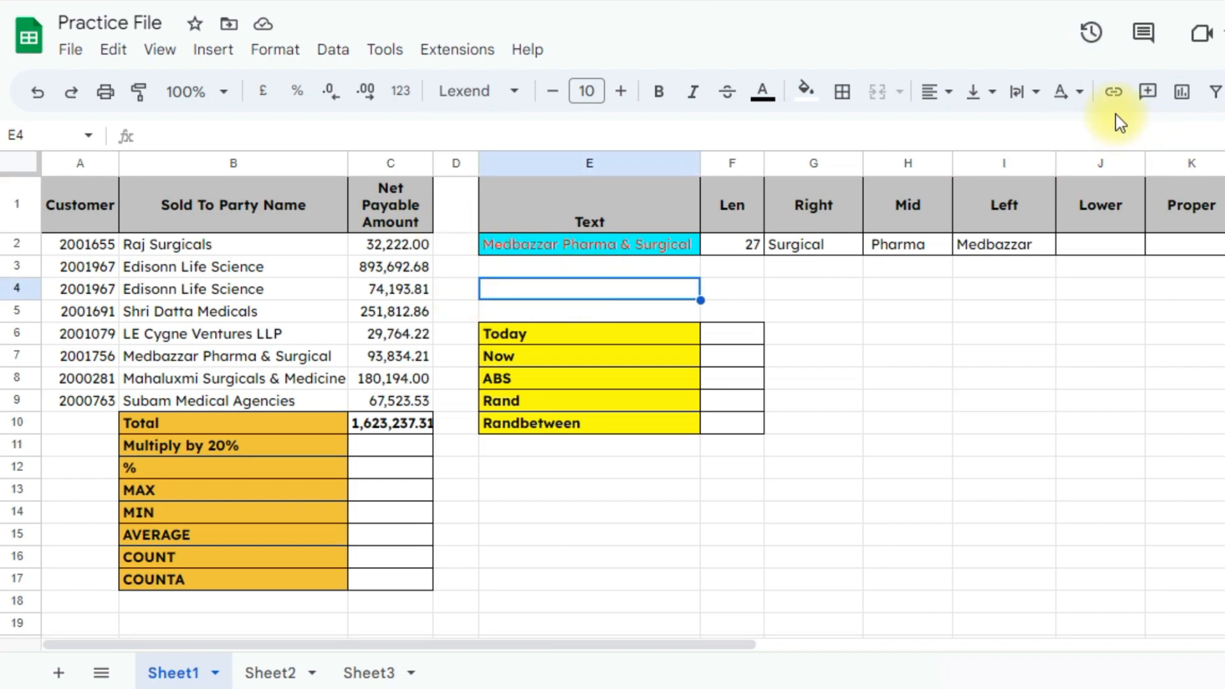
{"action": "left_click", "coordinate": [1114, 93]}
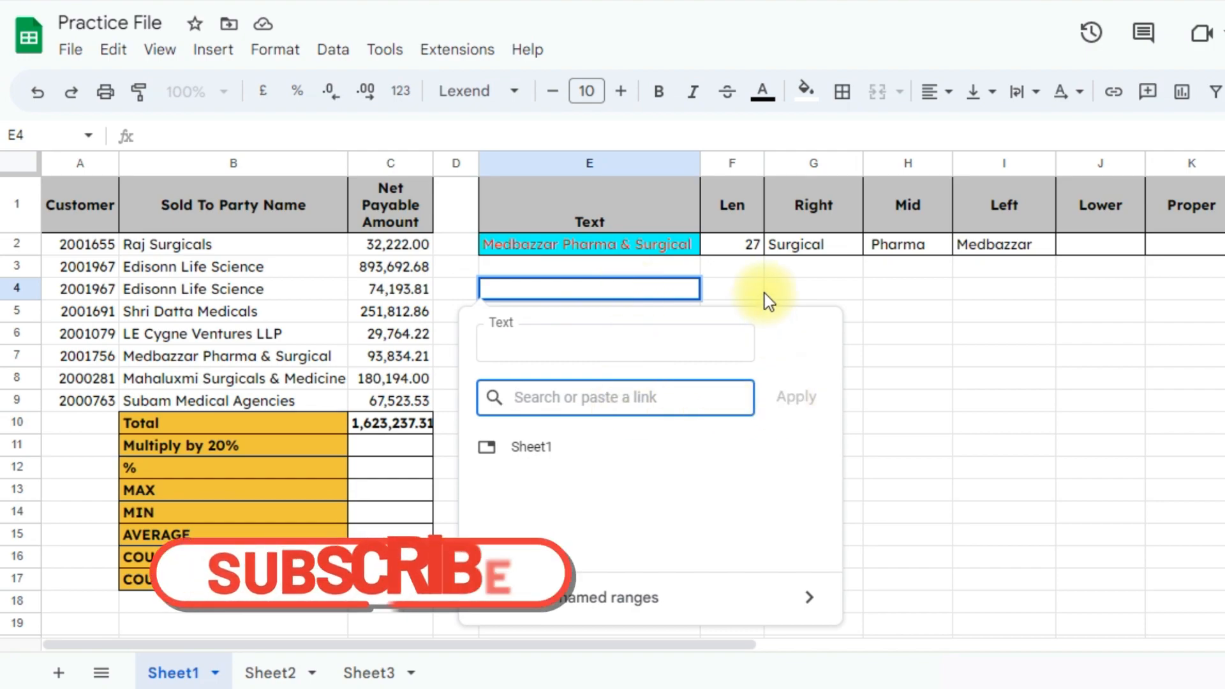
{"action": "left_click", "coordinate": [744, 290]}
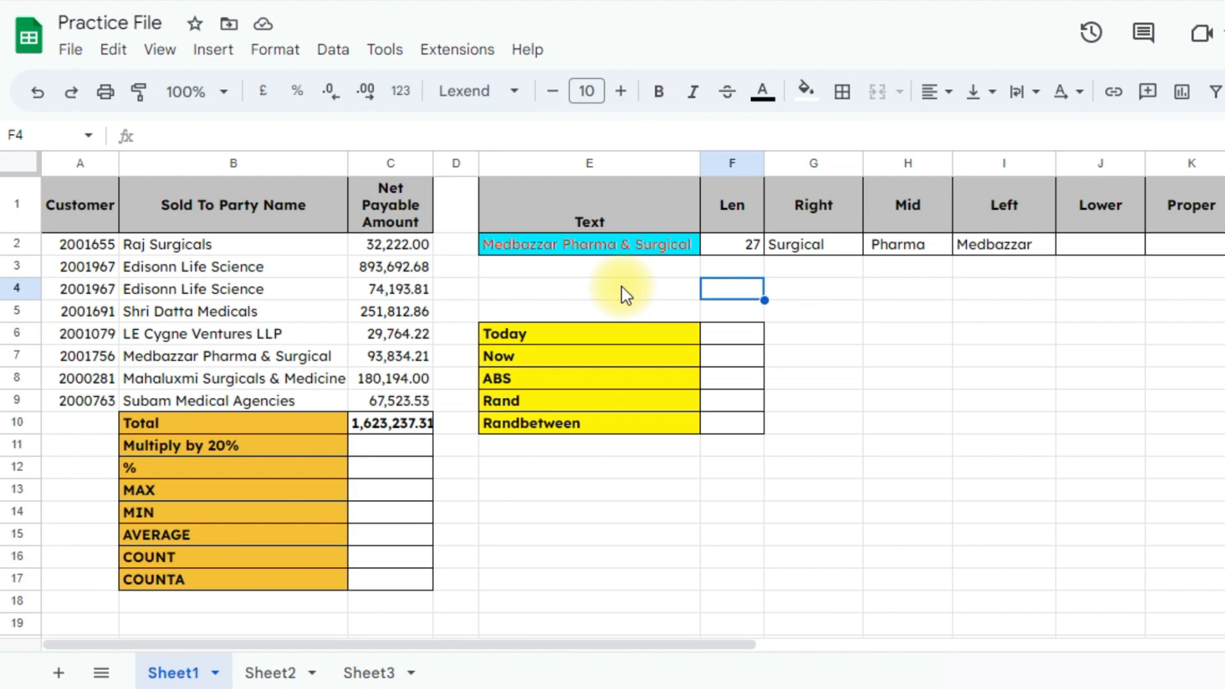
{"action": "left_click", "coordinate": [1126, 333]}
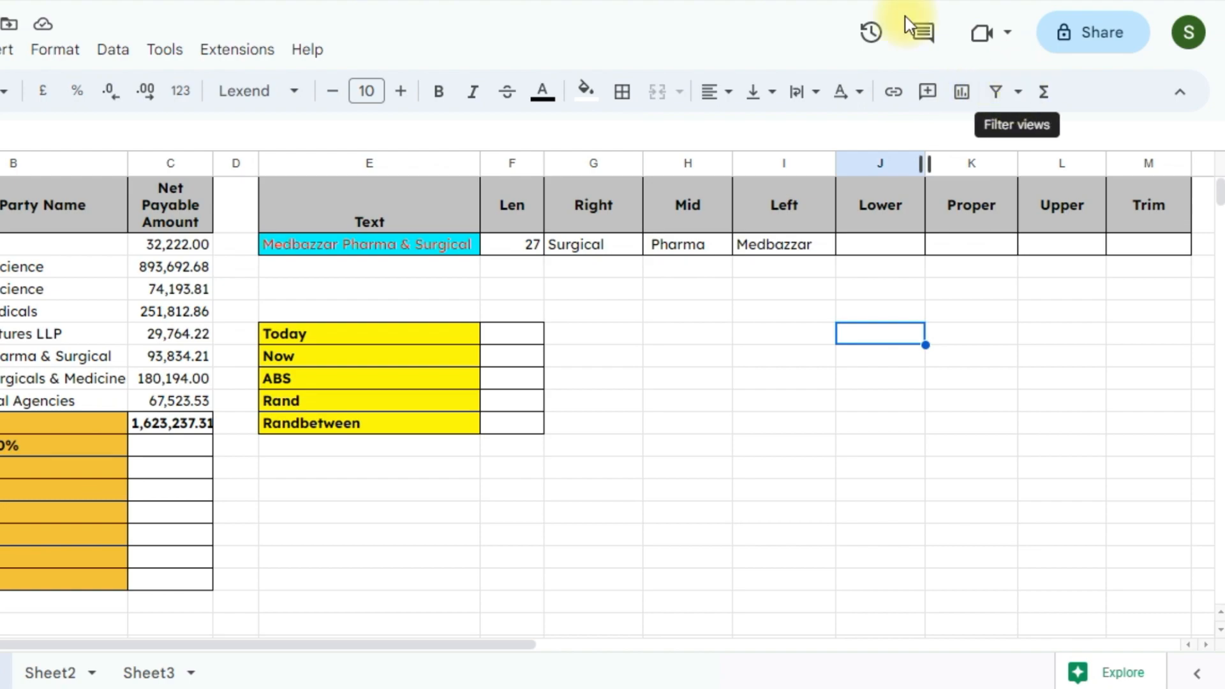
Create a new filter view over headers A1:C1, checking the Sold To Party Name filter menu
{"action": "left_click", "coordinate": [0, 204]}
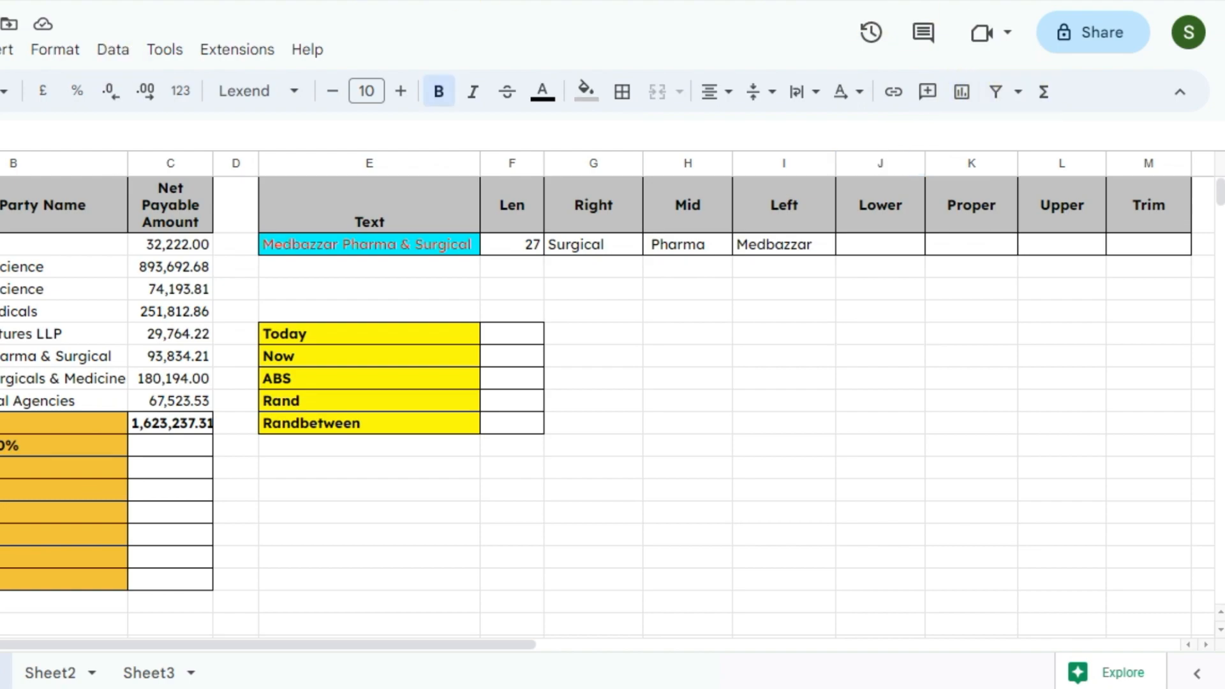
{"action": "left_click_drag", "start_coordinate": [0, 205], "coordinate": [169, 209]}
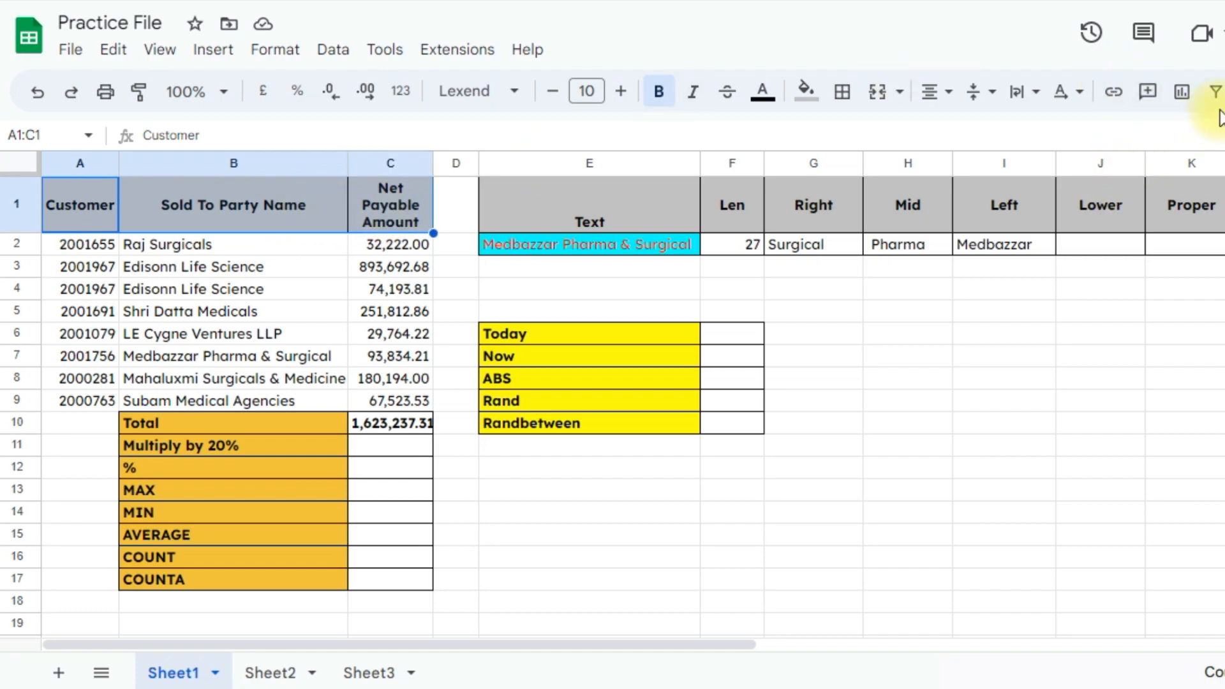
{"action": "left_click", "coordinate": [1220, 102]}
{"action": "left_click", "coordinate": [1121, 137]}
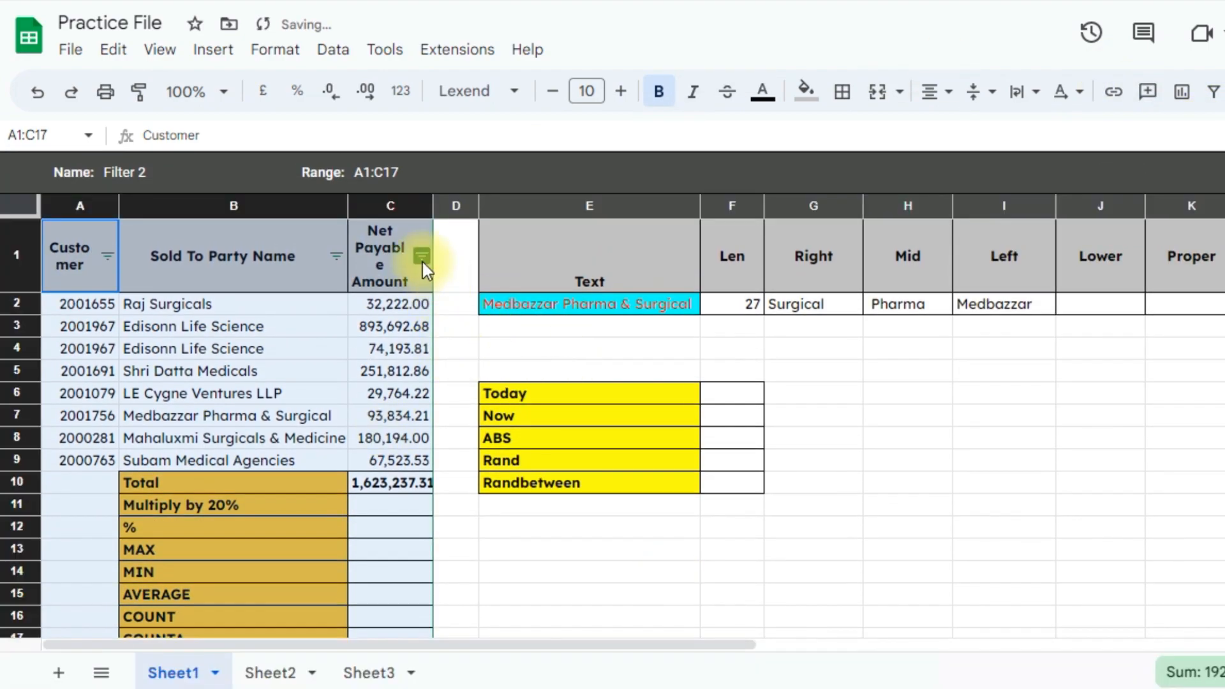
{"action": "left_click", "coordinate": [336, 256]}
{"action": "scroll", "coordinate": [183, 429], "scroll_direction": "down", "scroll_amount": 3}
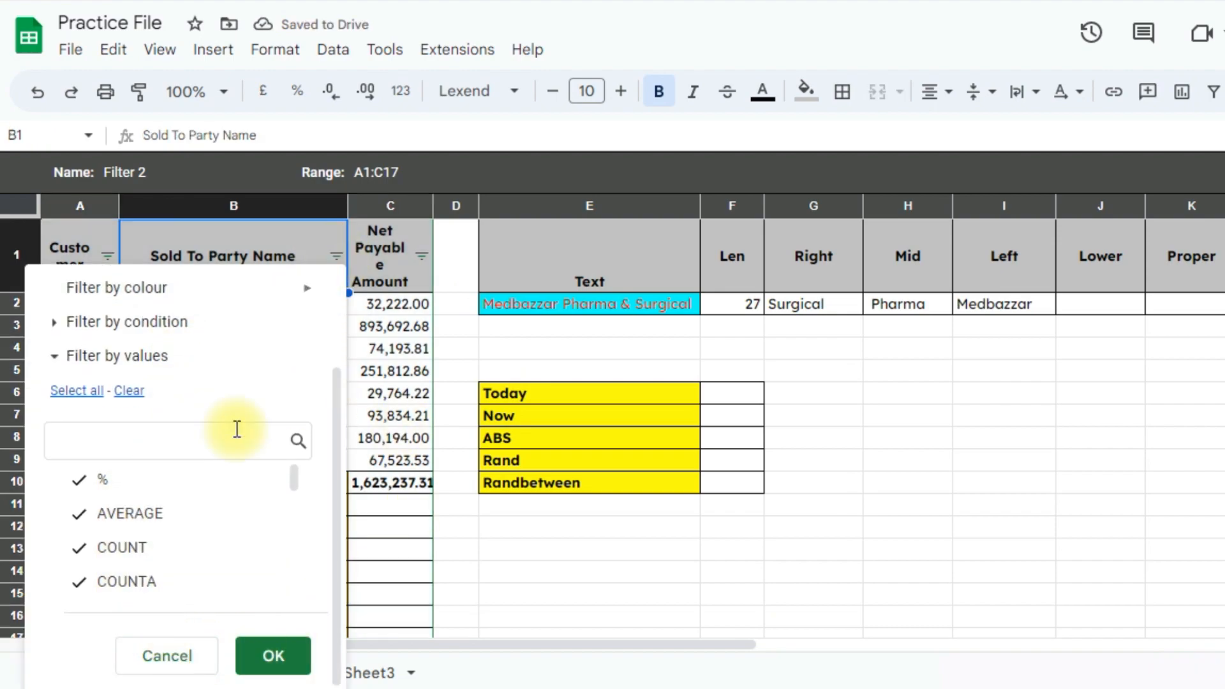
{"action": "left_click", "coordinate": [455, 571]}
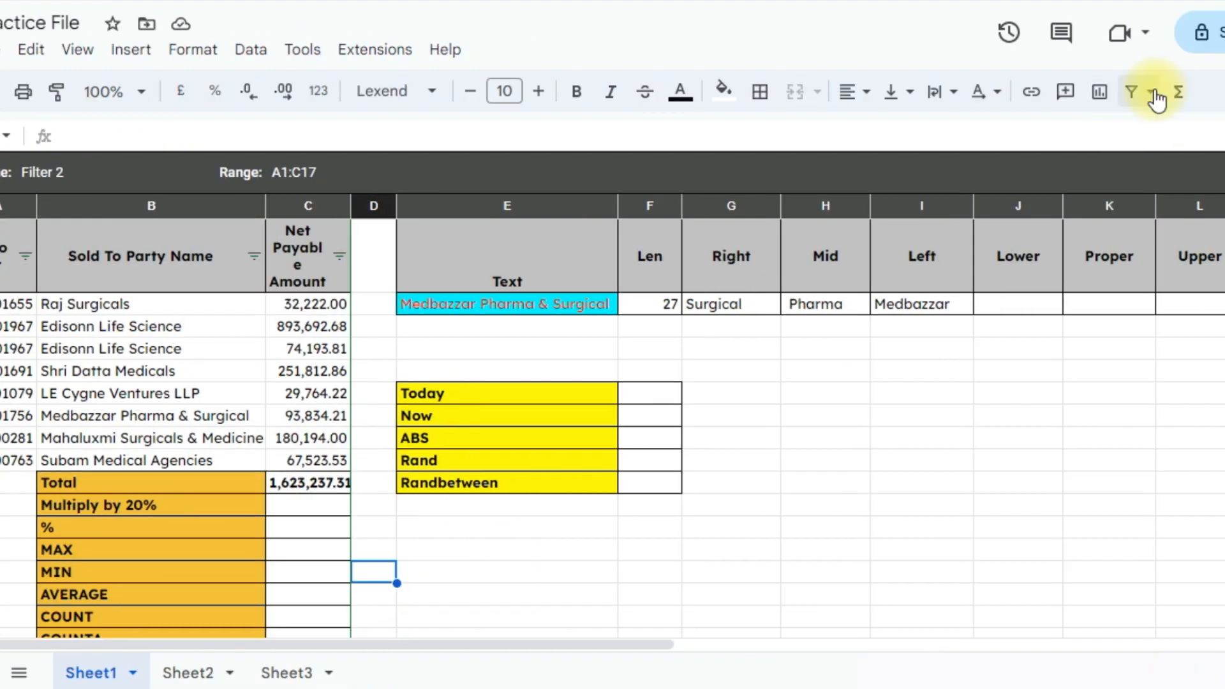
Leave the filter view and return to the normal, unfiltered sheet
{"action": "left_click", "coordinate": [1222, 91]}
{"action": "left_click", "coordinate": [936, 255]}
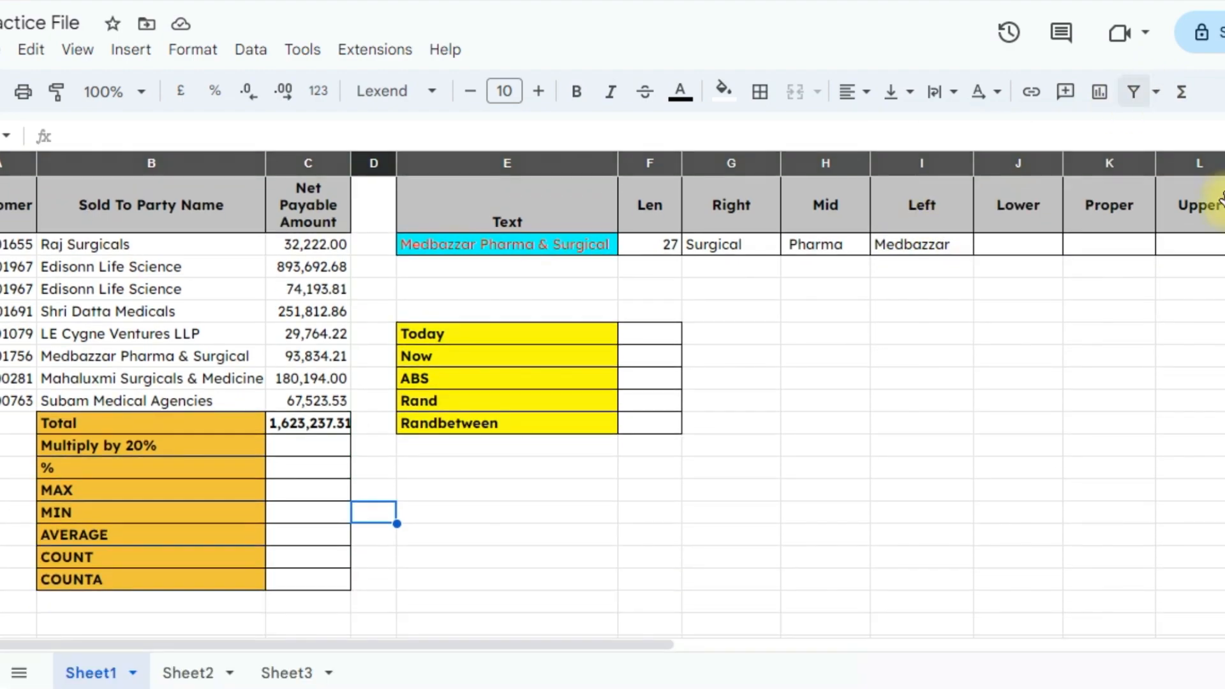
{"action": "left_click", "coordinate": [209, 216]}
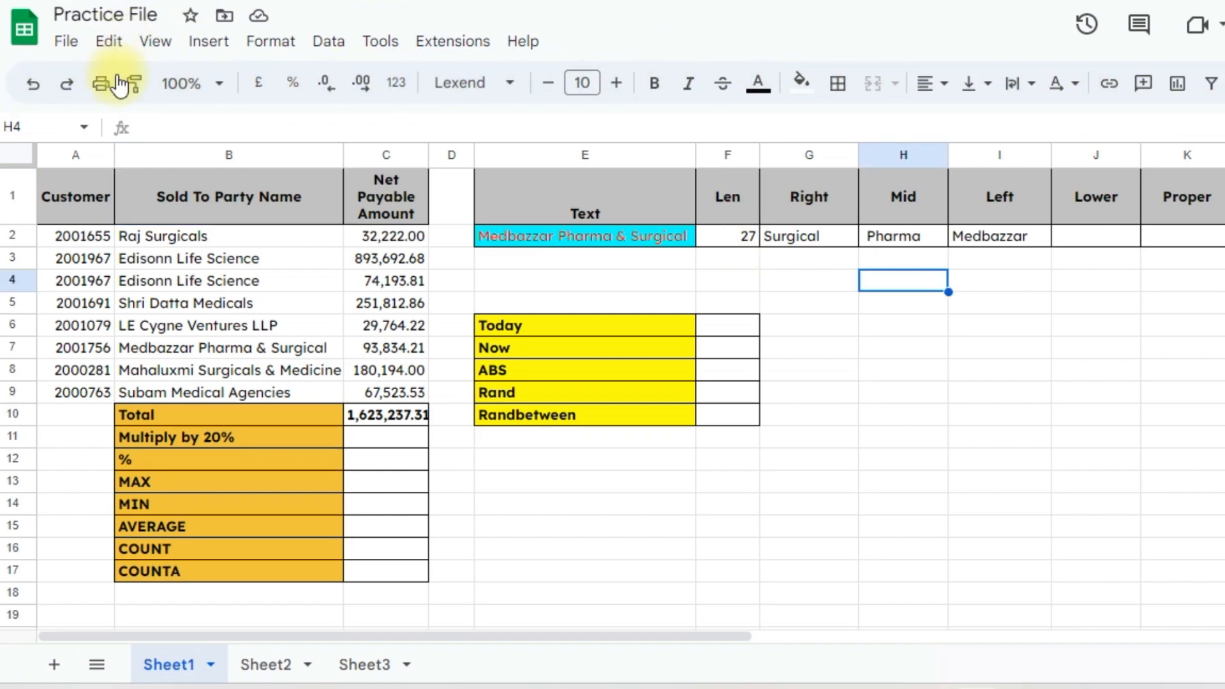
Browse the File through Extensions menus, then open Help > Function list
{"action": "left_click", "coordinate": [66, 42]}
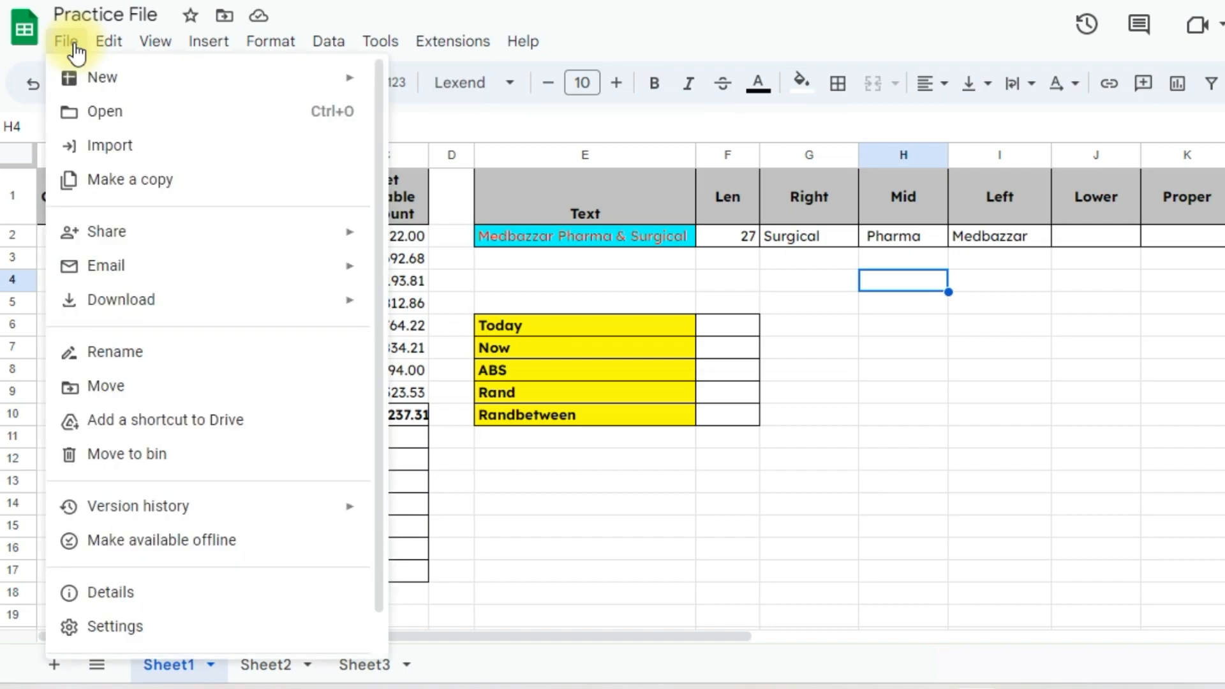
{"action": "left_click", "coordinate": [110, 42]}
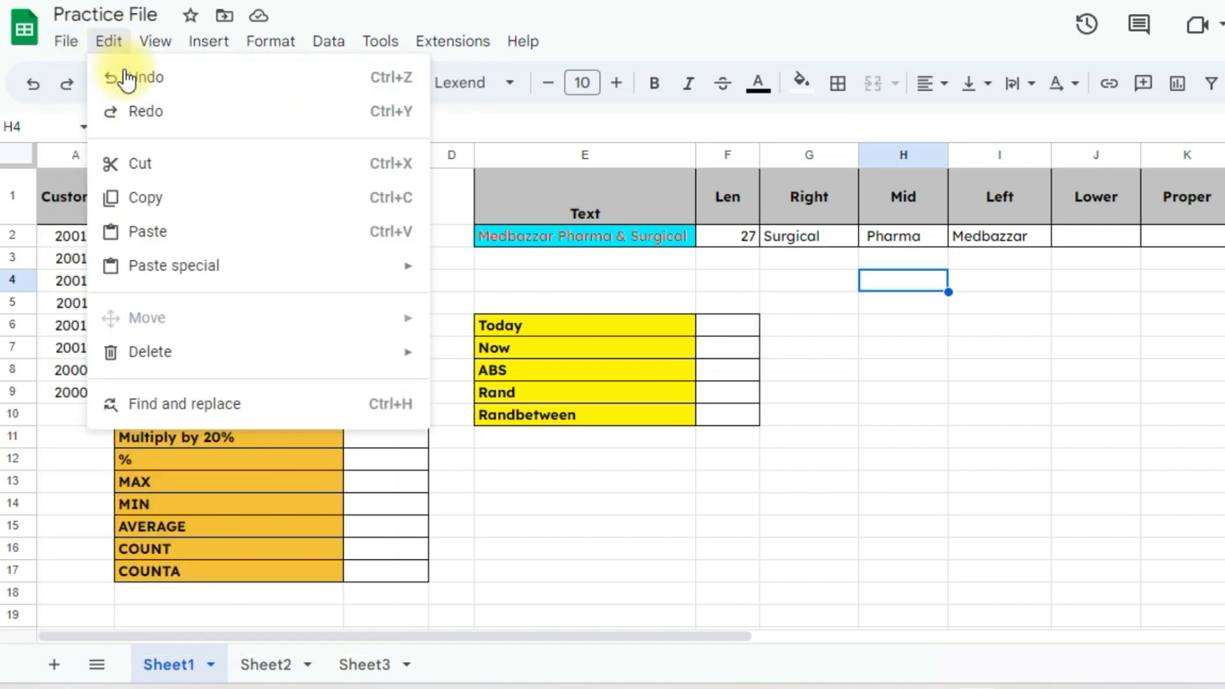
{"action": "mouse_move", "coordinate": [167, 46]}
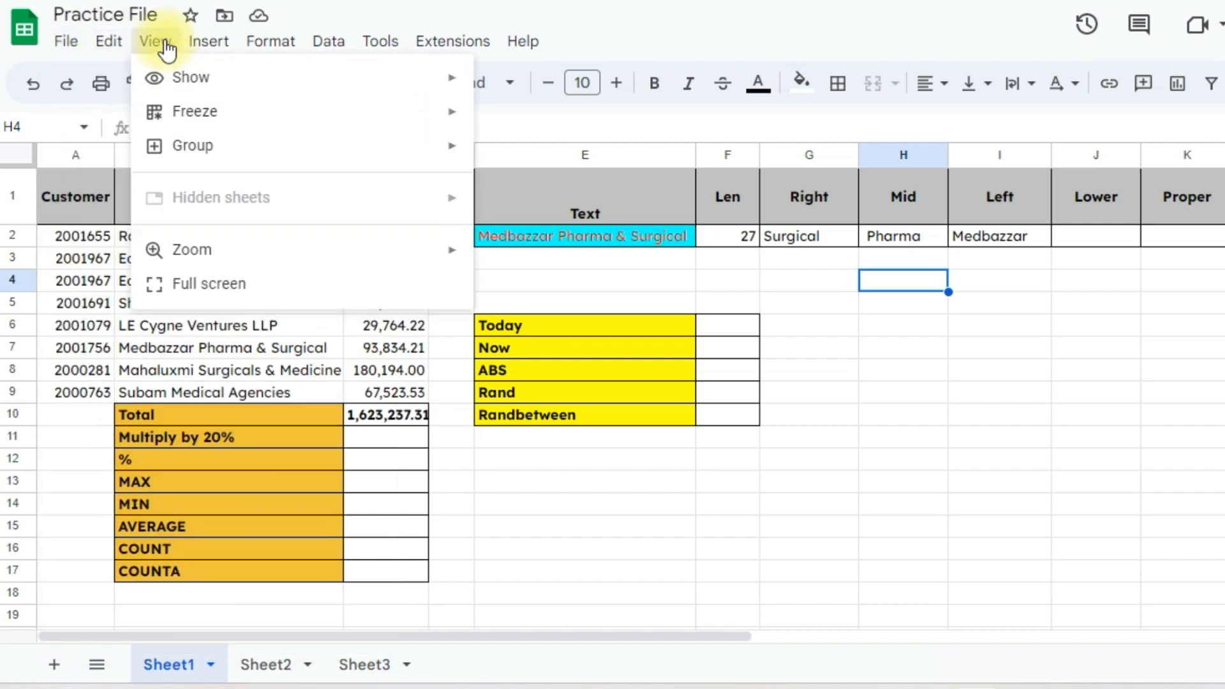
{"action": "mouse_move", "coordinate": [275, 46]}
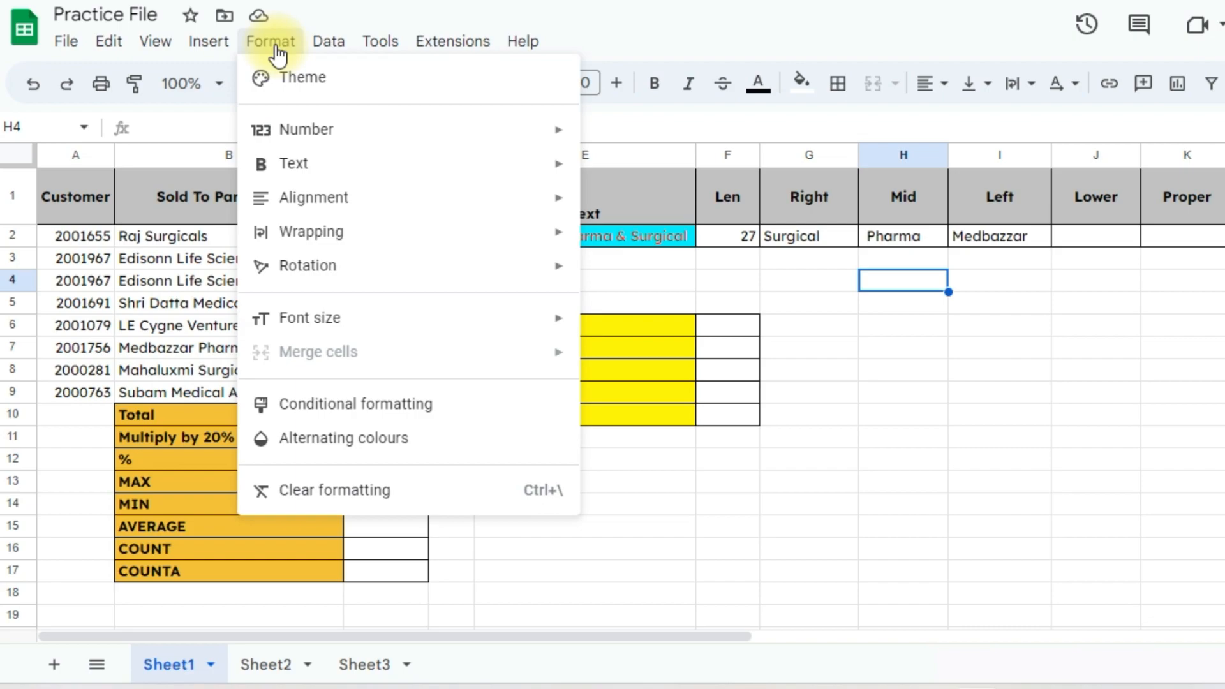
{"action": "mouse_move", "coordinate": [323, 56]}
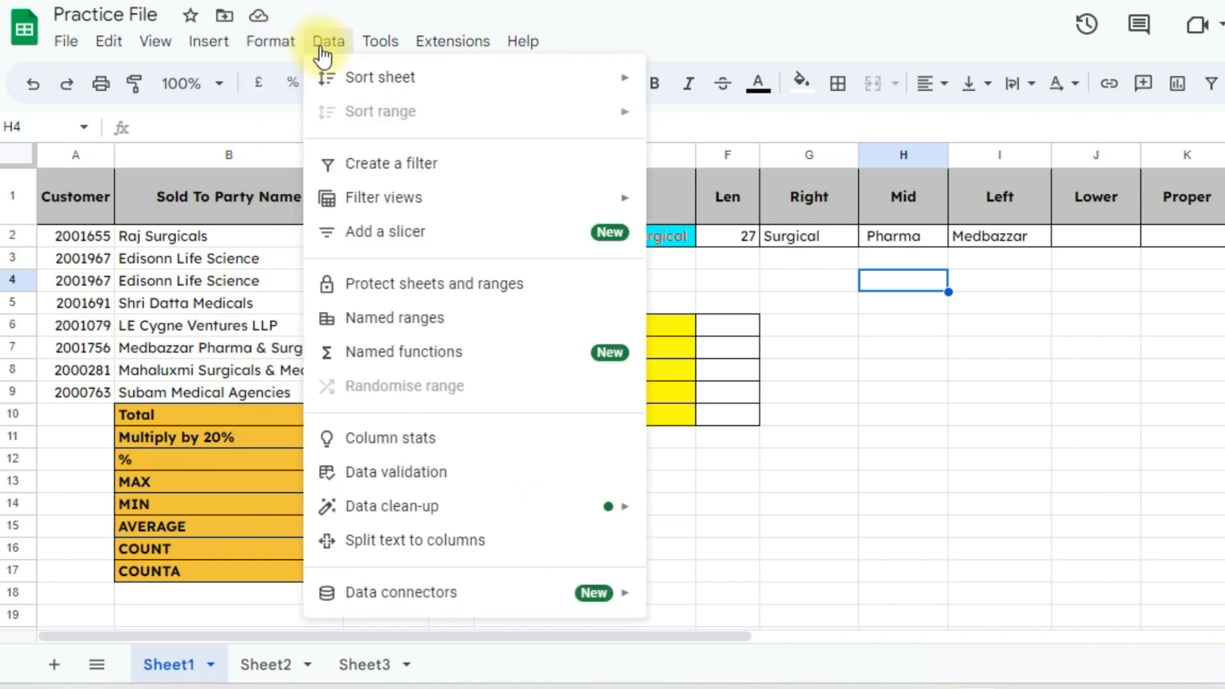
{"action": "mouse_move", "coordinate": [383, 54]}
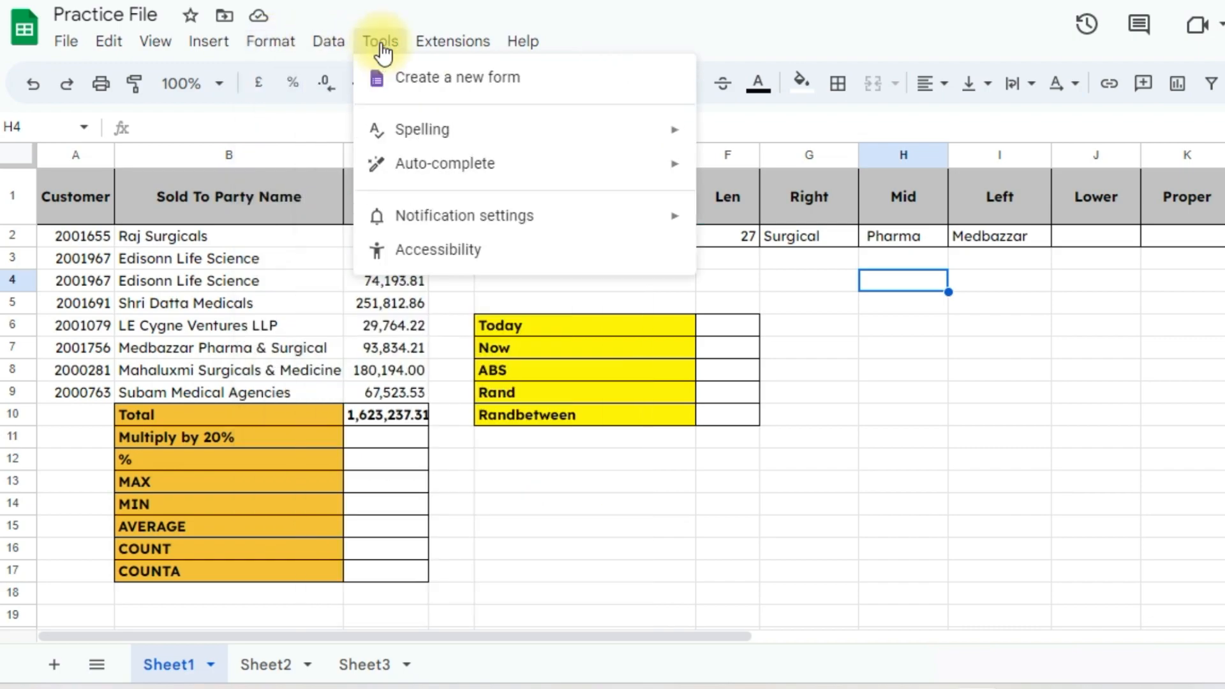
{"action": "mouse_move", "coordinate": [432, 53]}
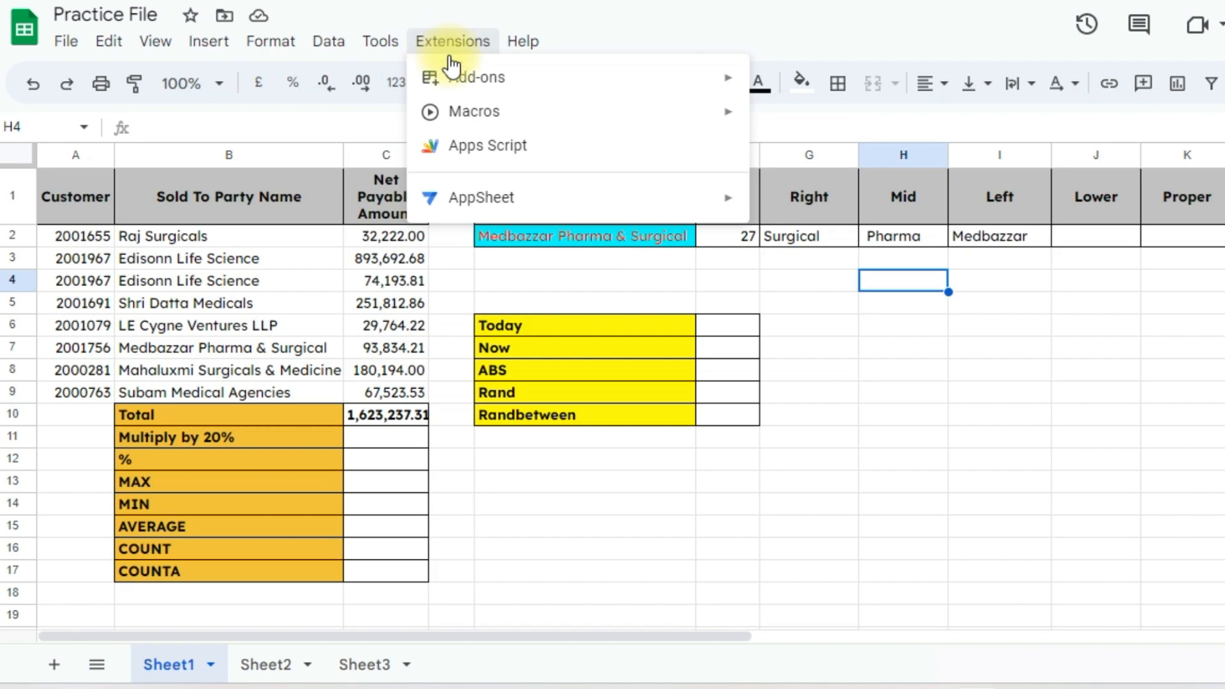
{"action": "mouse_move", "coordinate": [472, 114]}
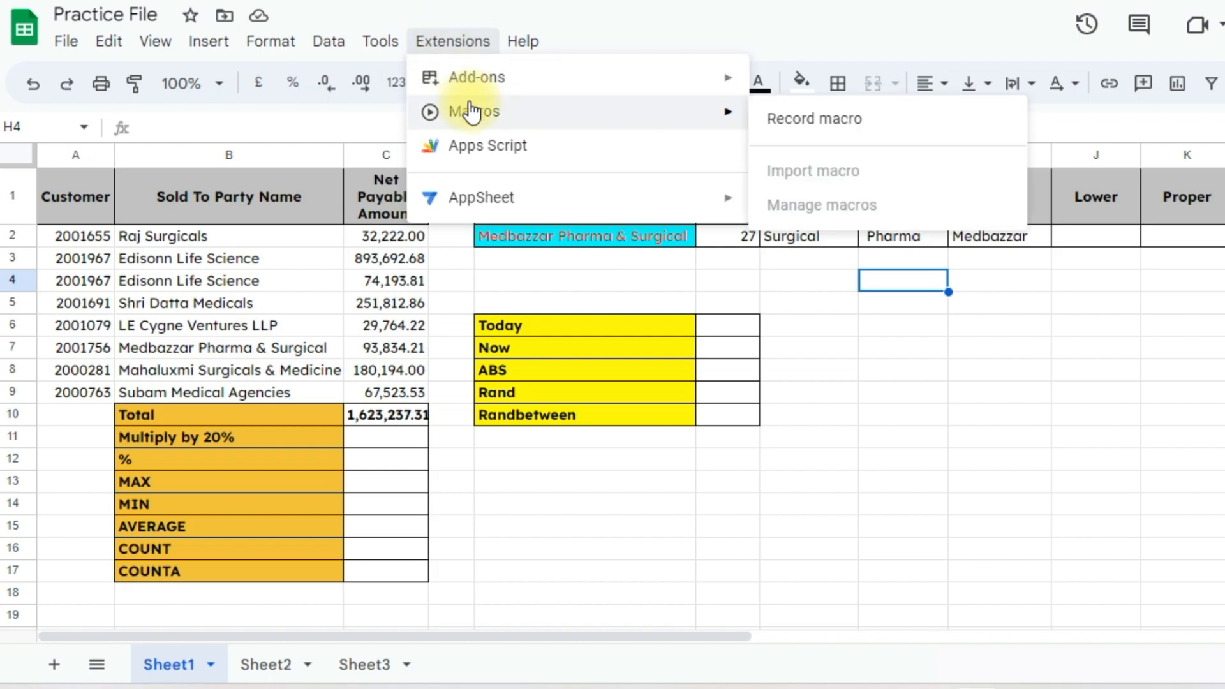
{"action": "left_click", "coordinate": [522, 42]}
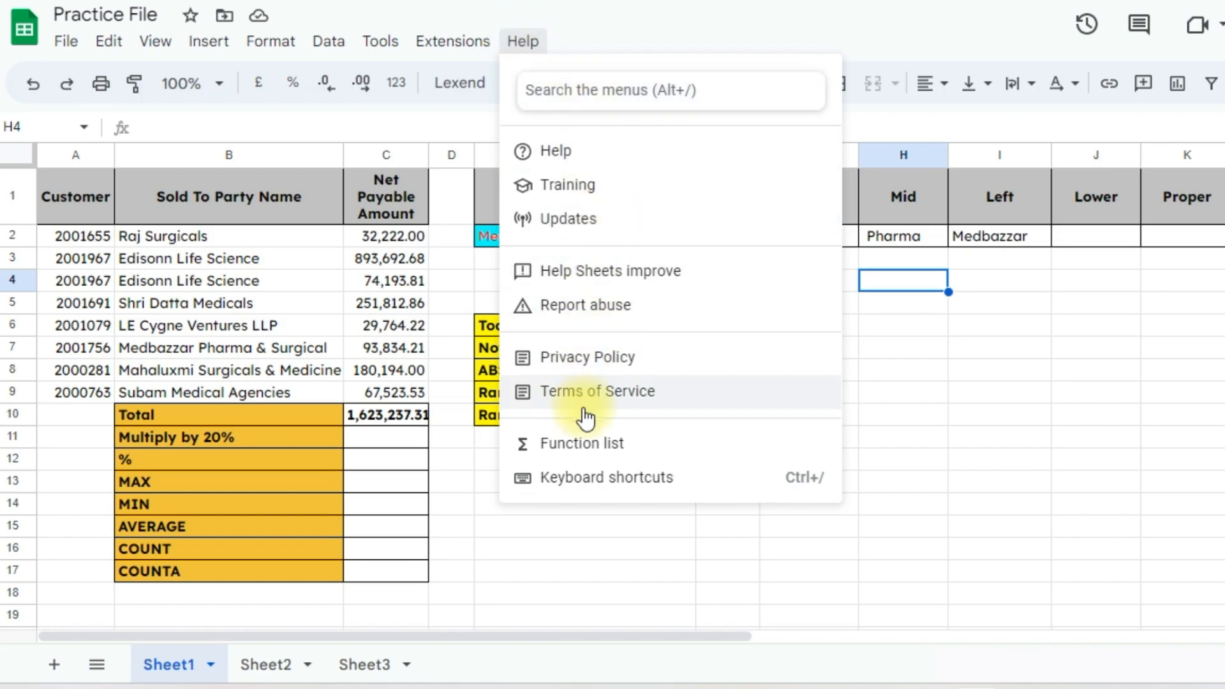
{"action": "left_click", "coordinate": [593, 445]}
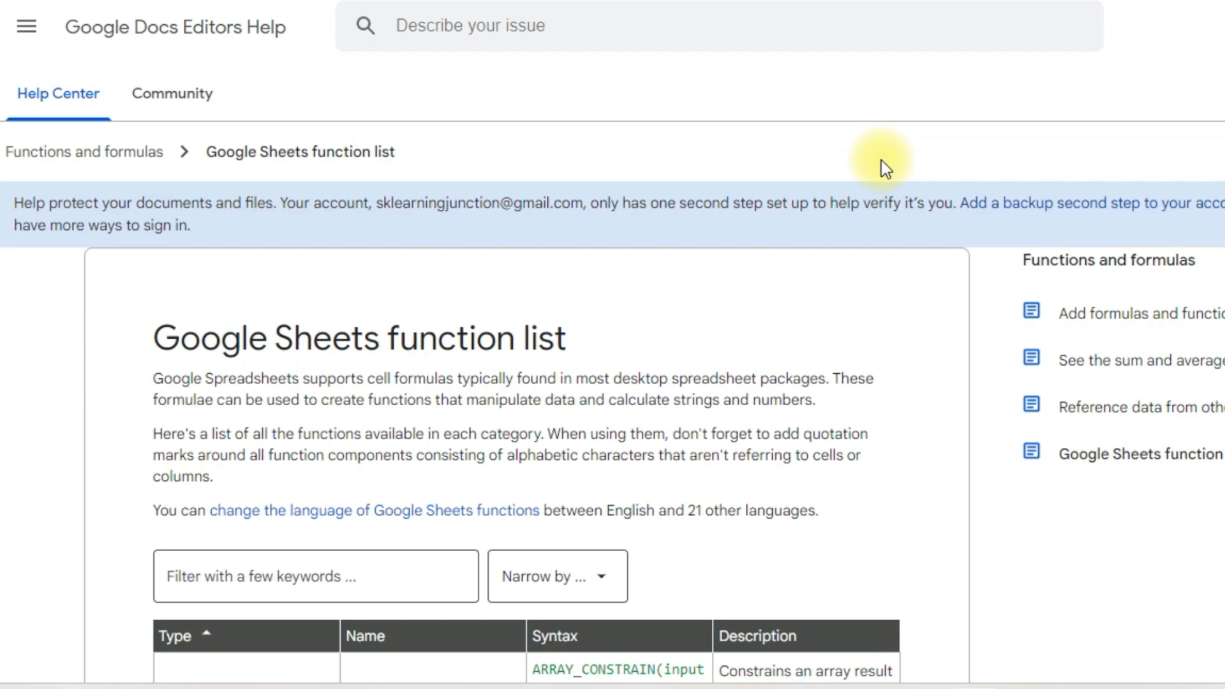
Scroll through the function list table, then return to Practice File and clear the C10 total
{"action": "scroll", "coordinate": [779, 295], "scroll_direction": "down", "scroll_amount": 5}
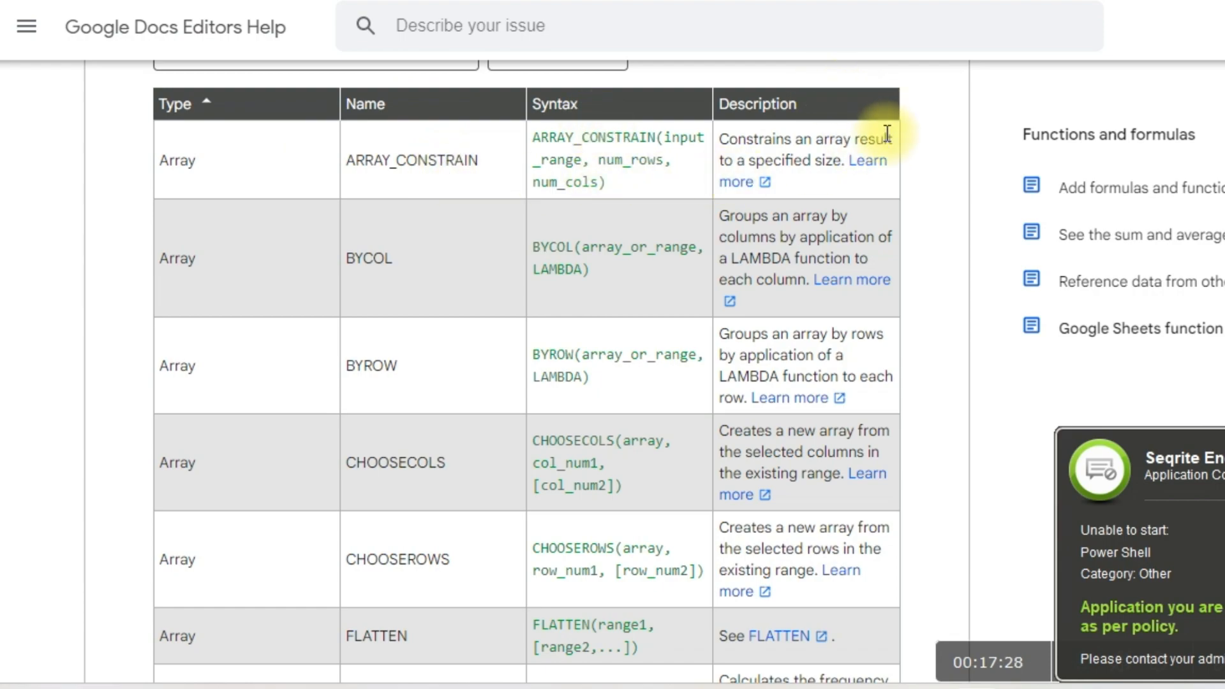
{"action": "scroll", "coordinate": [520, 383], "scroll_direction": "down", "scroll_amount": 10}
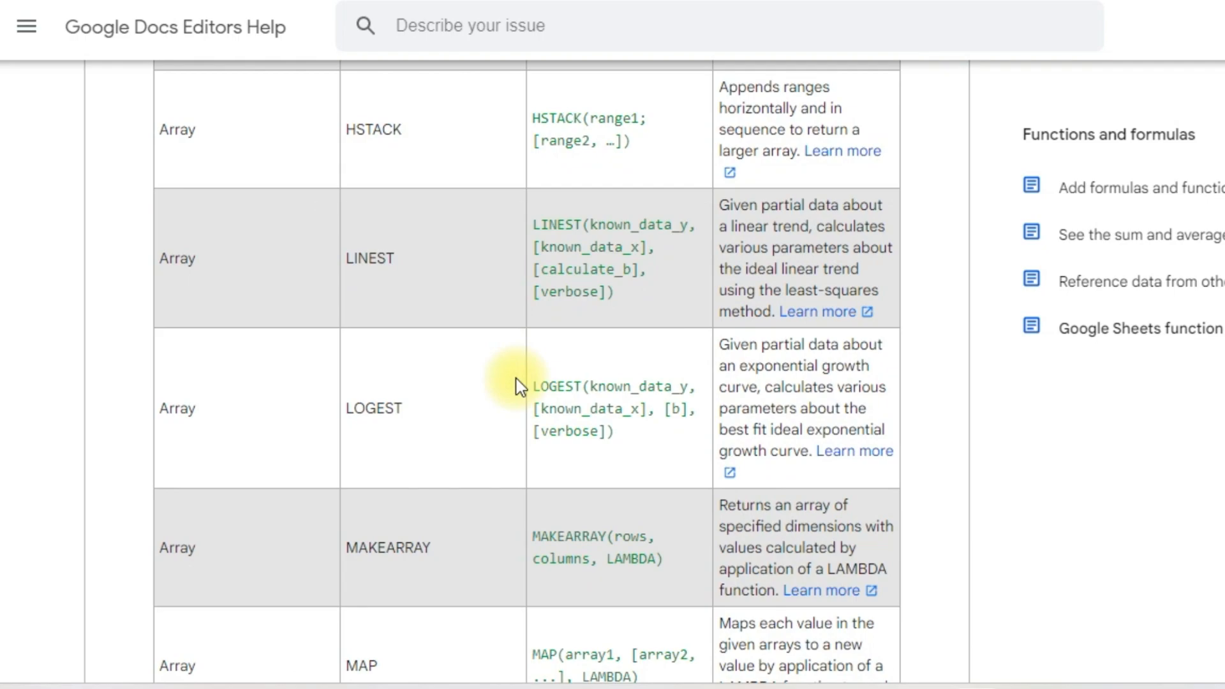
{"action": "scroll", "coordinate": [655, 401], "scroll_direction": "up", "scroll_amount": 2}
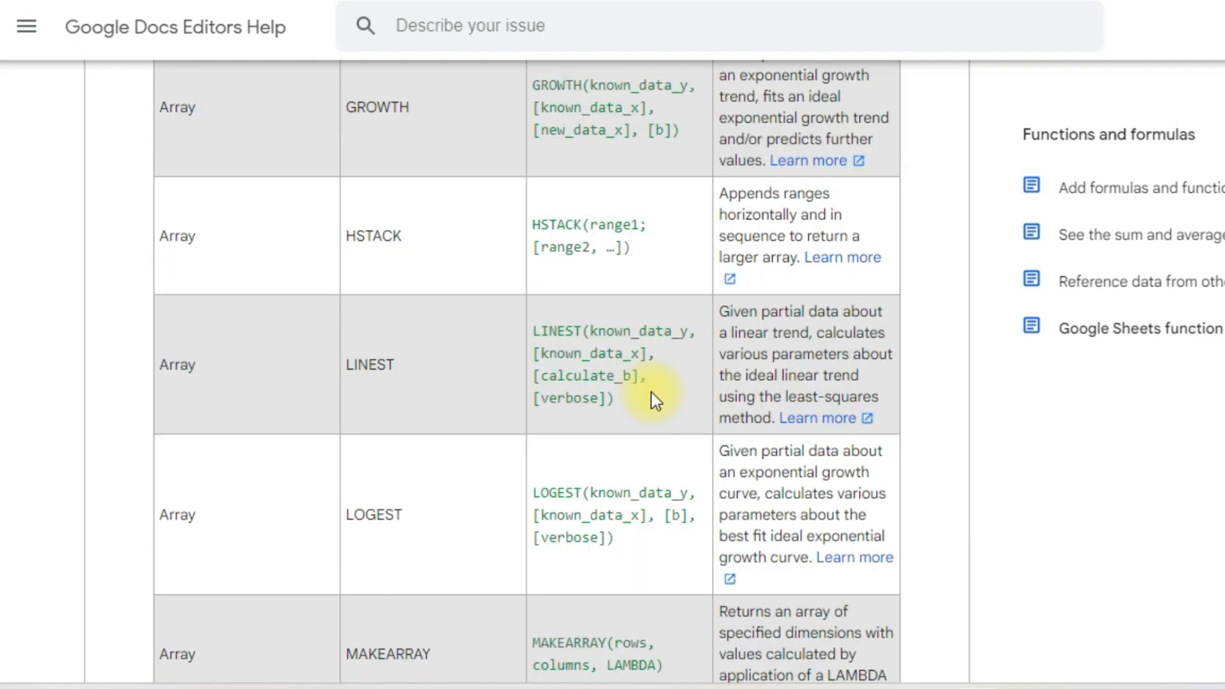
{"action": "scroll", "coordinate": [656, 401], "scroll_direction": "up", "scroll_amount": 20}
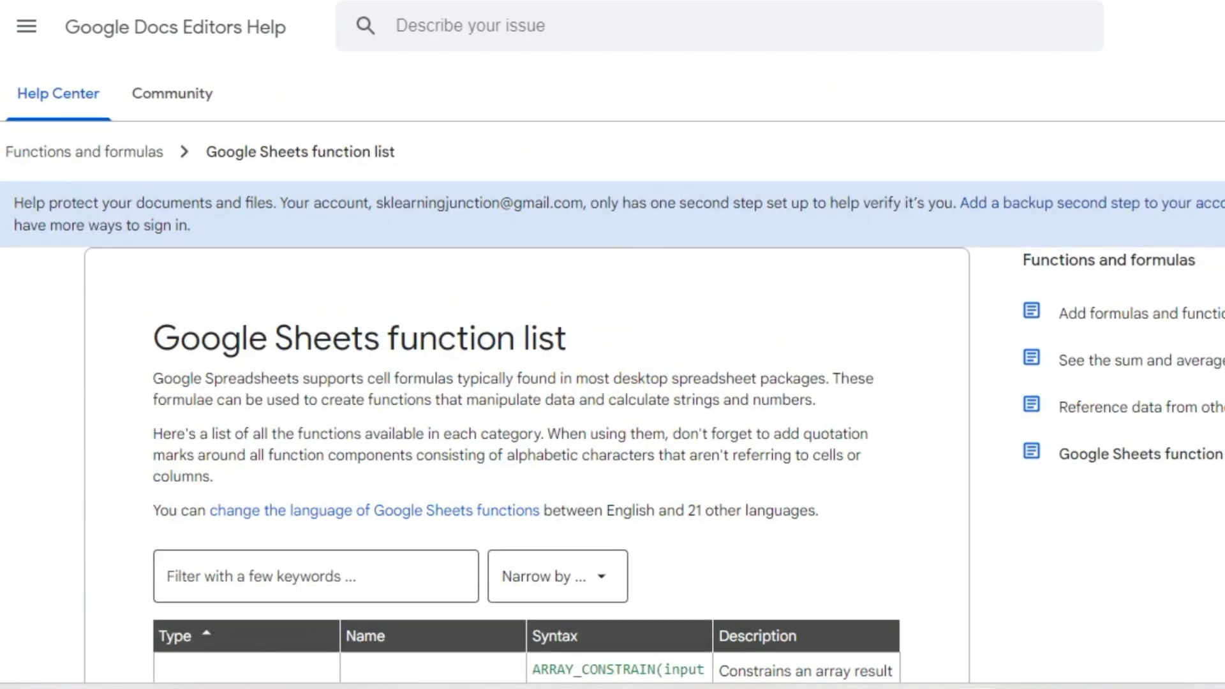
{"action": "key", "text": "ctrl+shift+Tab"}
{"action": "key", "text": "ctrl+z"}
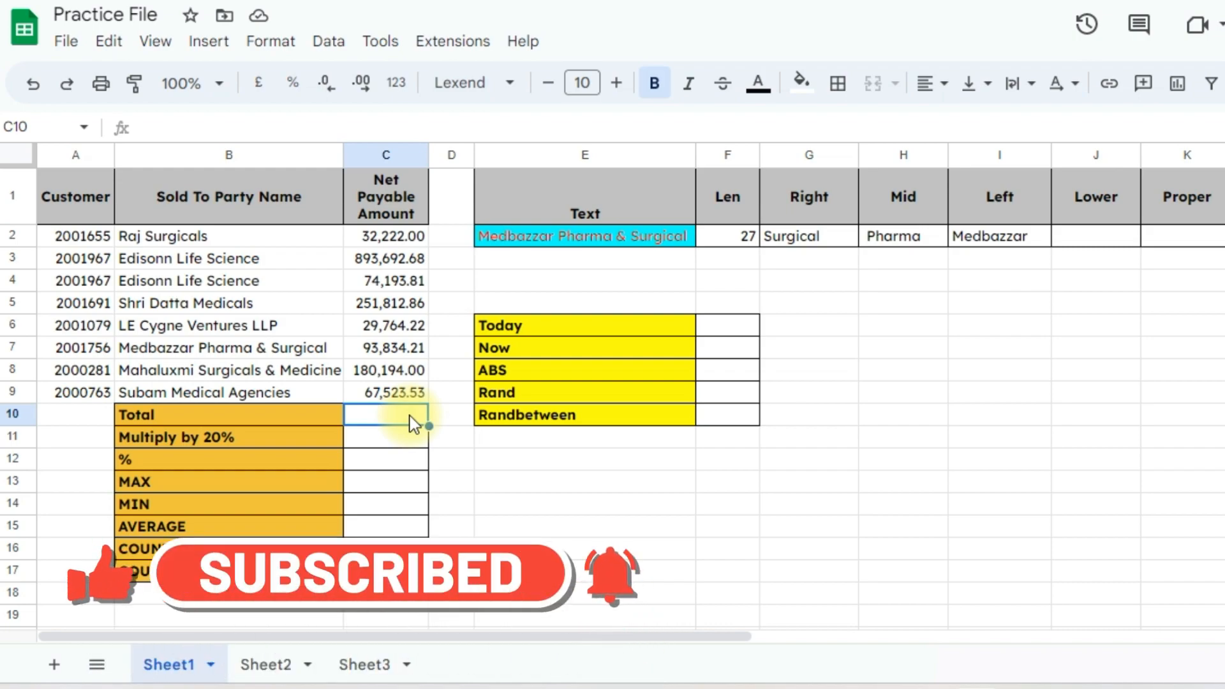
Enter =C2+C3+C4 in Total cell C10, giving 1,000,108.49
{"action": "type", "text": "="}
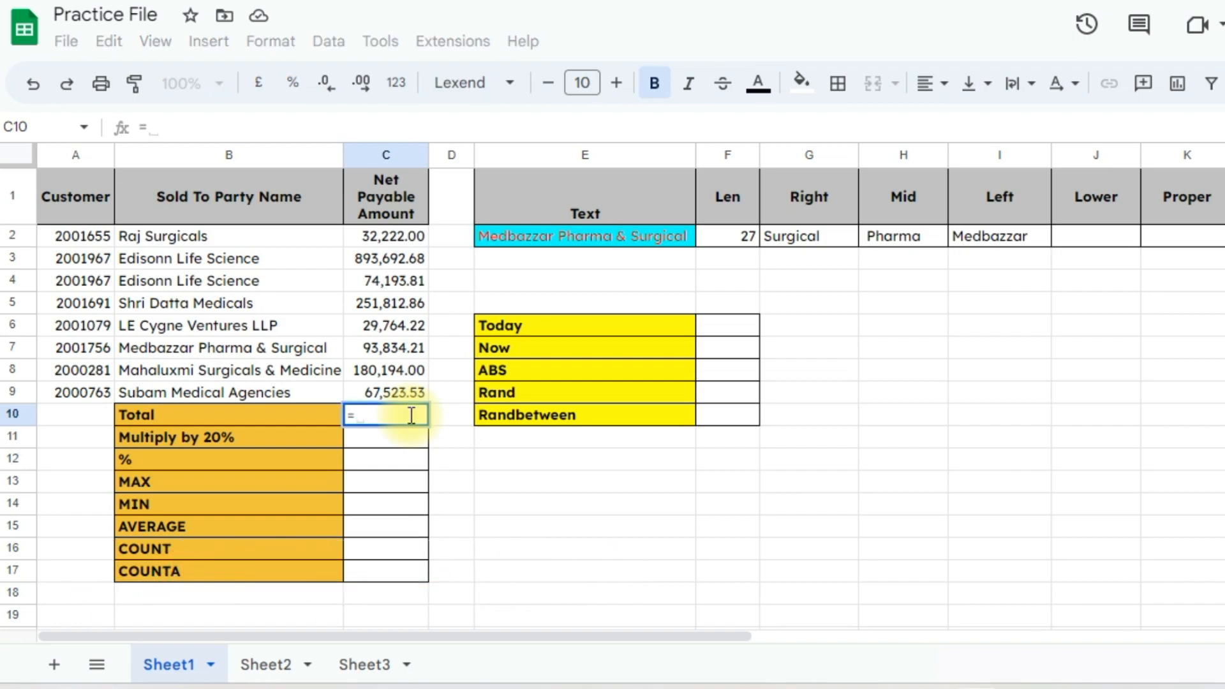
{"action": "key", "text": "Up"}
{"action": "key", "text": "Up"}
{"action": "key", "text": "Up"}
{"action": "key", "text": "Up"}
{"action": "key", "text": "Up"}
{"action": "key", "text": "Up"}
{"action": "key", "text": "Up"}
{"action": "key", "text": "Up"}
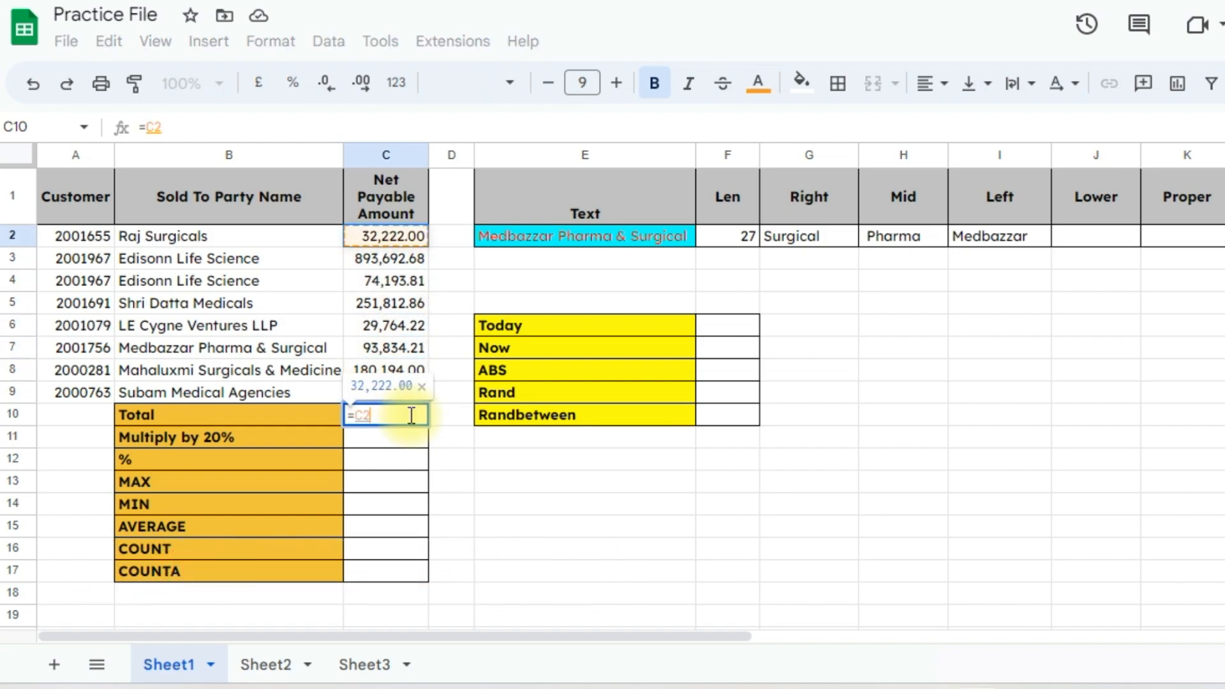
{"action": "type", "text": "+"}
{"action": "key", "text": "Up"}
{"action": "key", "text": "Up"}
{"action": "key", "text": "Up"}
{"action": "key", "text": "Up"}
{"action": "key", "text": "Up"}
{"action": "key", "text": "Up"}
{"action": "key", "text": "Up"}
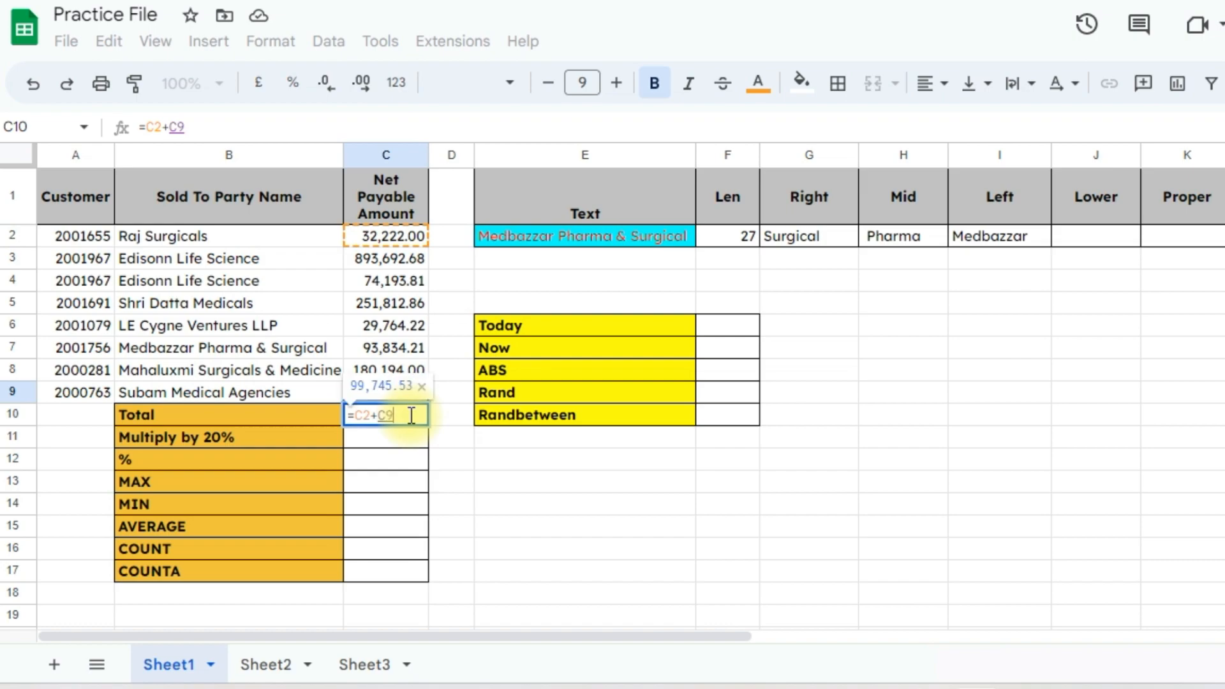
{"action": "type", "text": "+"}
{"action": "key", "text": "Up"}
{"action": "key", "text": "Up"}
{"action": "key", "text": "Up"}
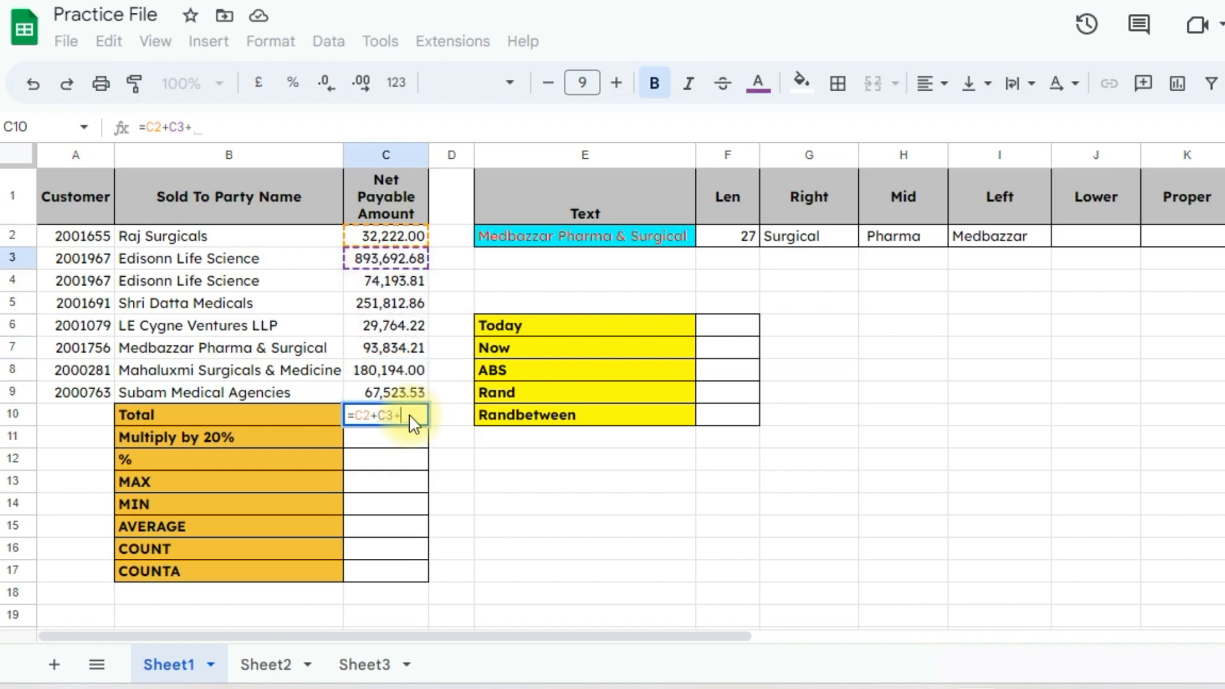
{"action": "key", "text": "Up"}
{"action": "key", "text": "Up"}
{"action": "key", "text": "Up"}
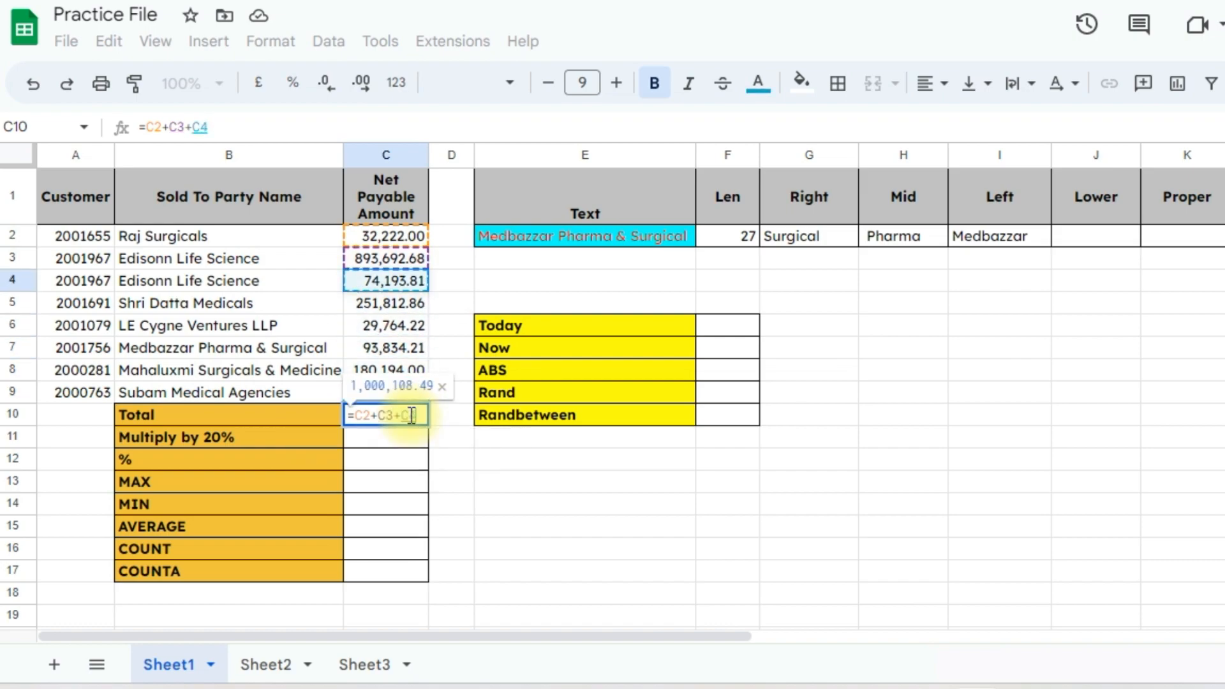
{"action": "type", "text": "+"}
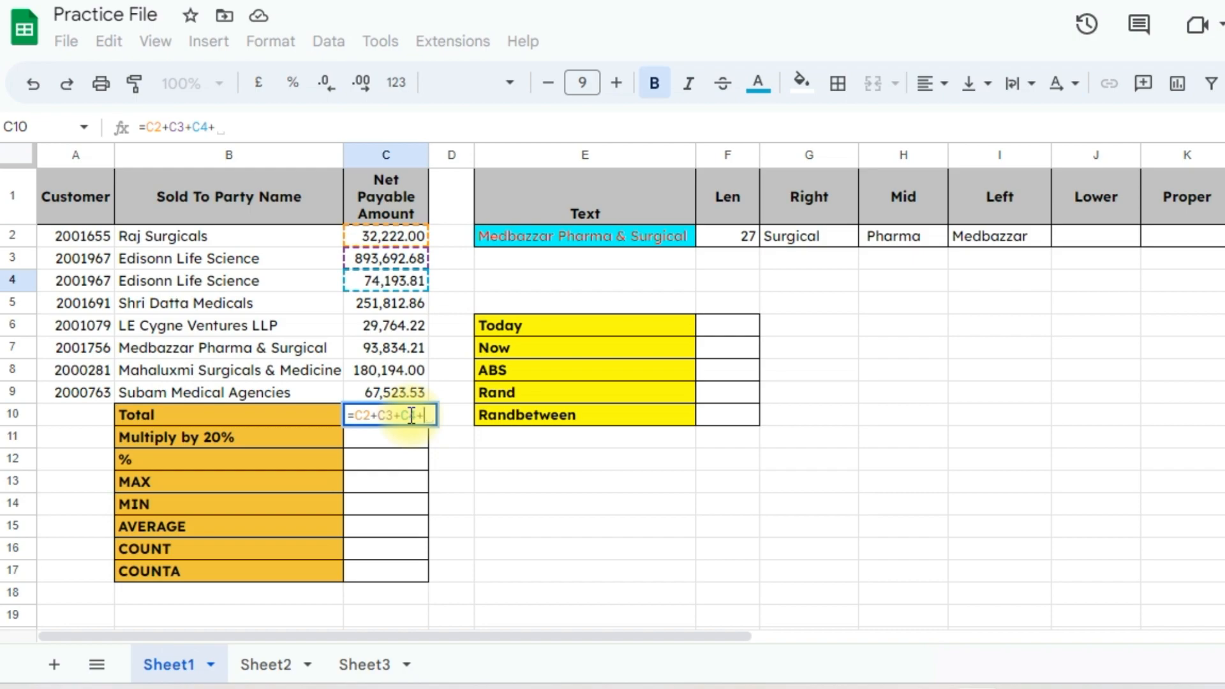
{"action": "key", "text": "BackSpace"}
{"action": "key", "text": "Return"}
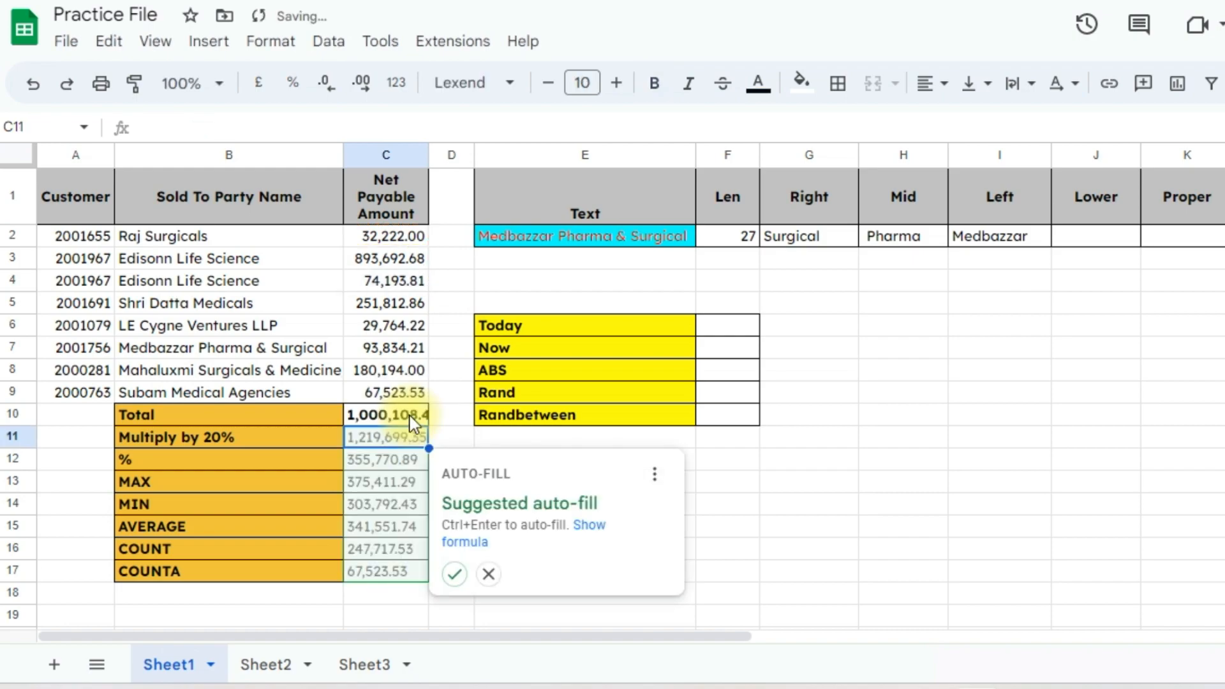
{"action": "left_click", "coordinate": [411, 424]}
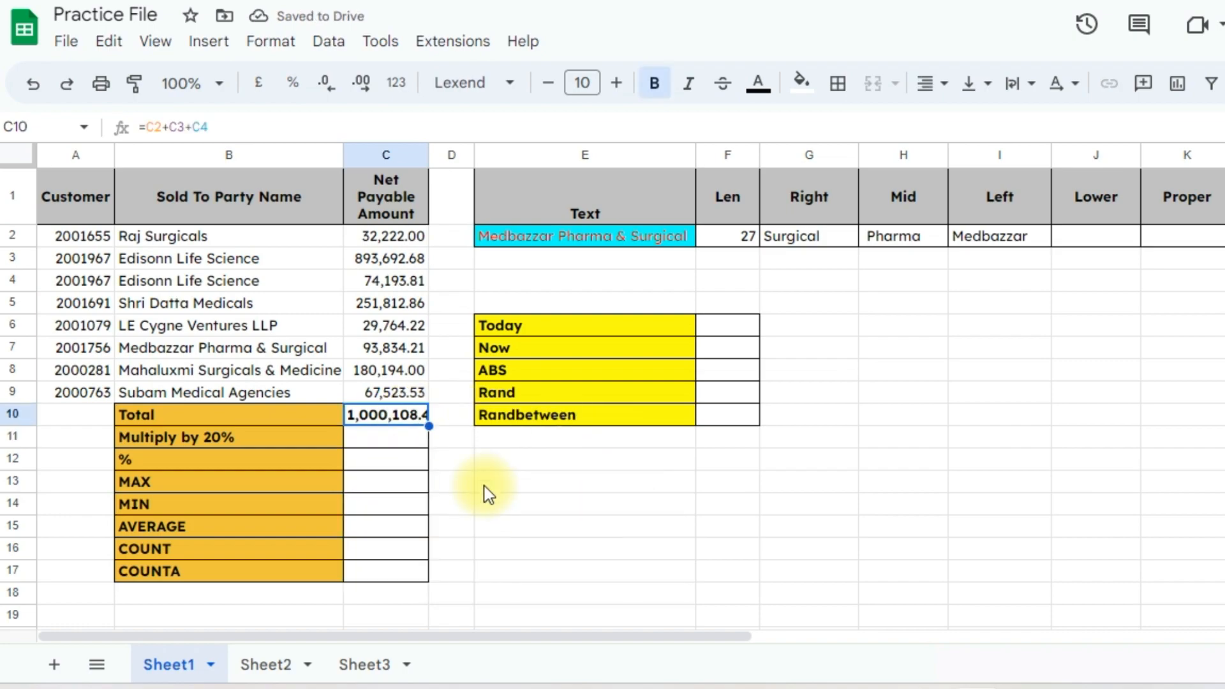
{"action": "key", "text": "F2"}
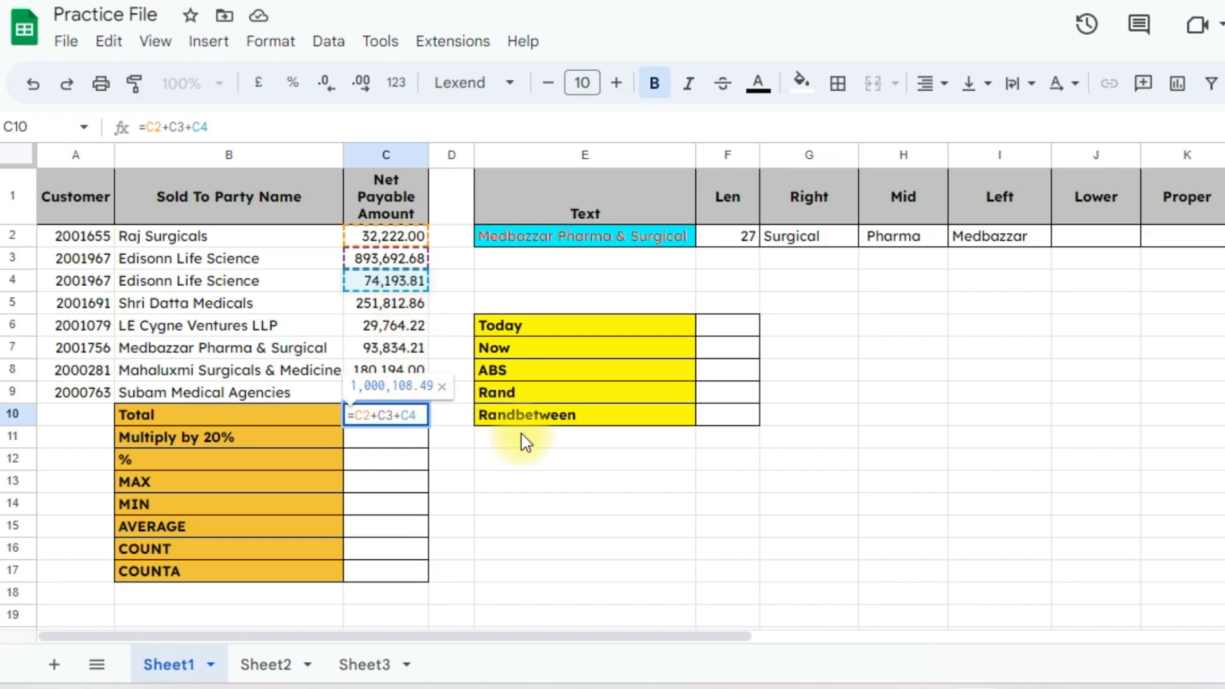
{"action": "left_click", "coordinate": [474, 467]}
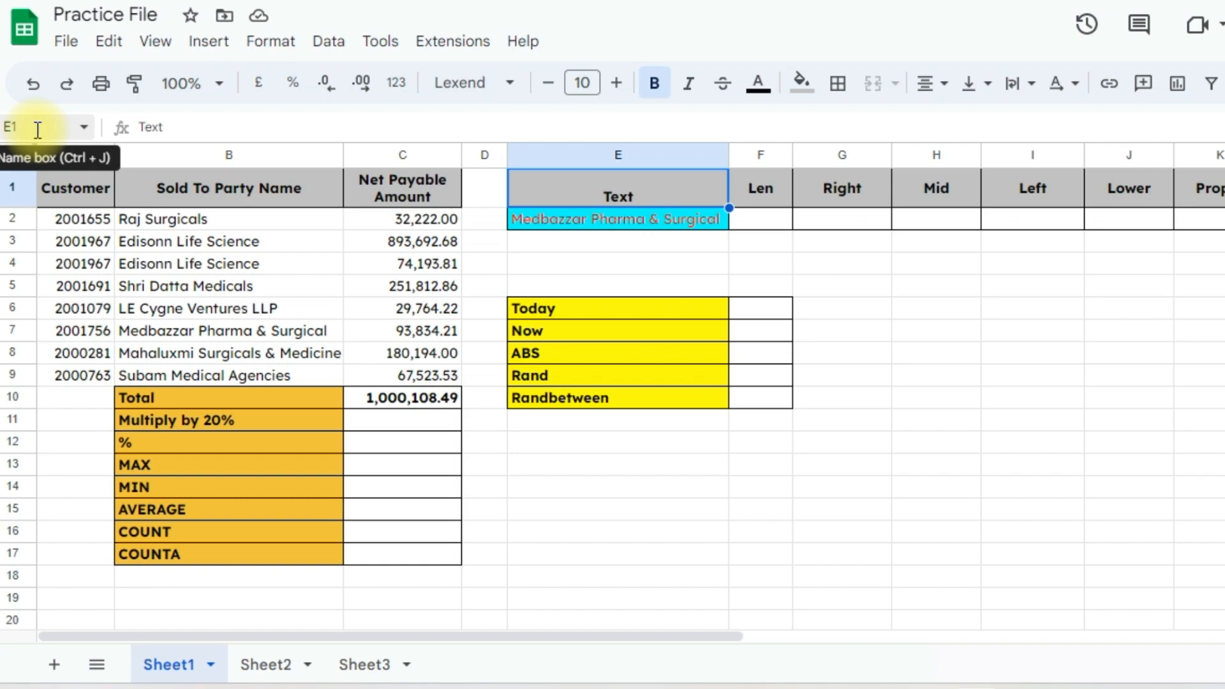
{"action": "left_click", "coordinate": [606, 262]}
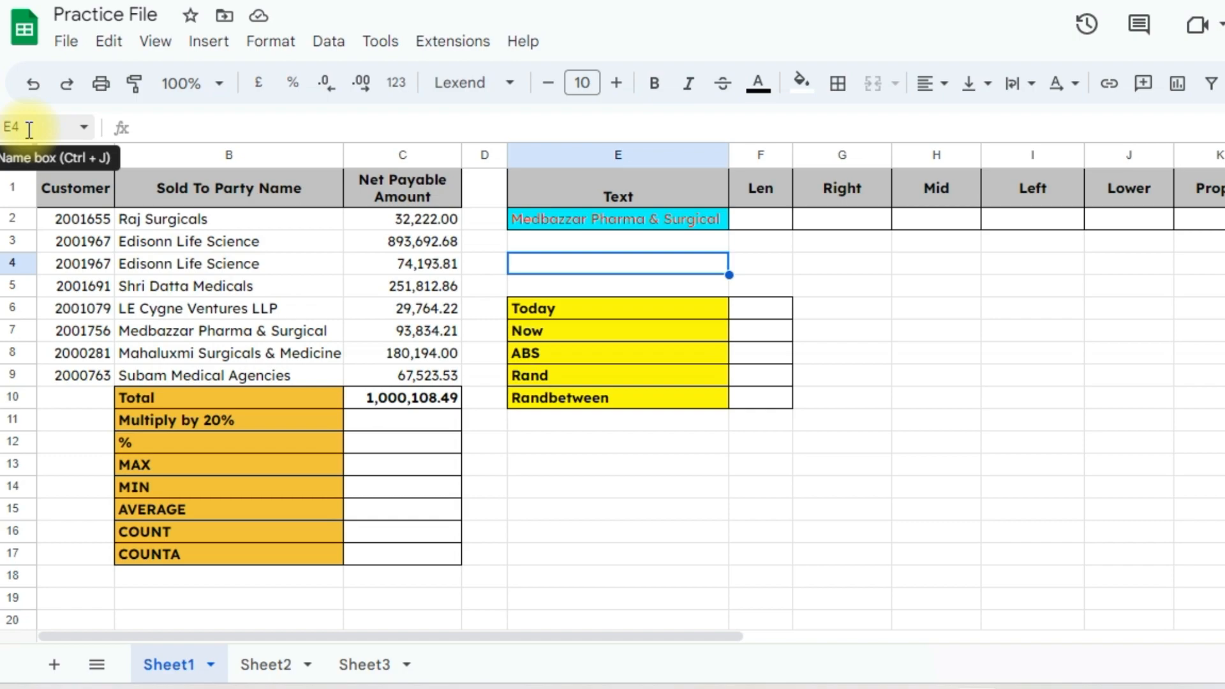
{"action": "left_click", "coordinate": [164, 127]}
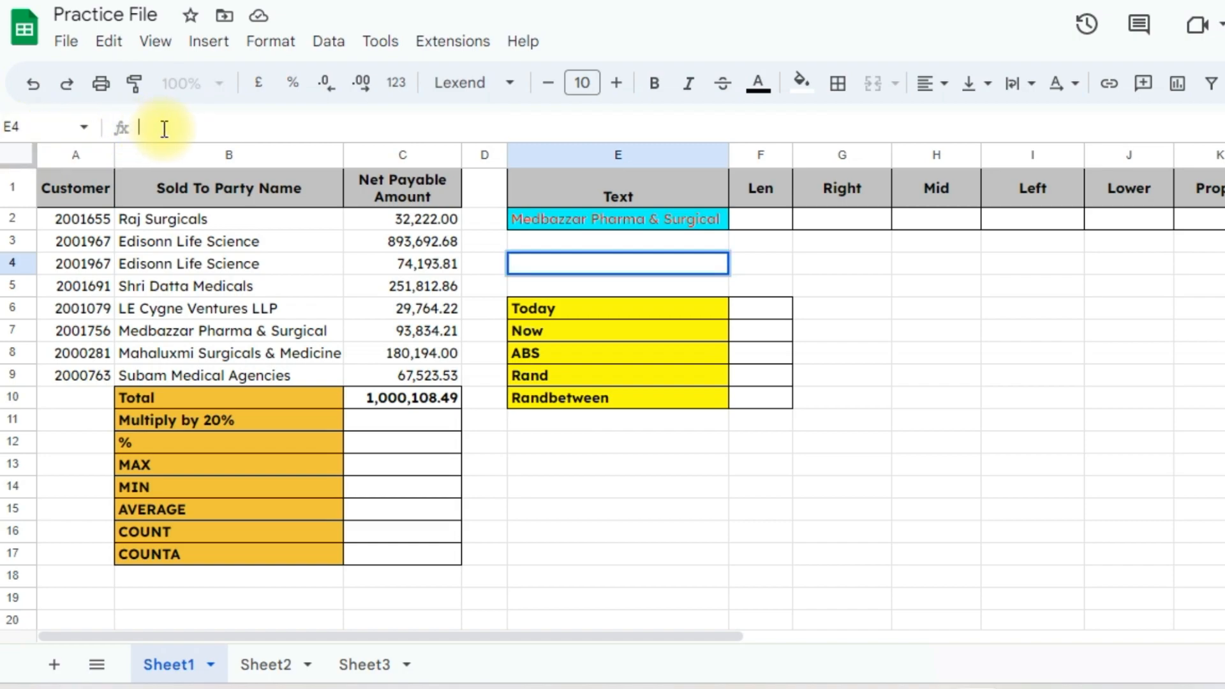
{"action": "left_click", "coordinate": [251, 125]}
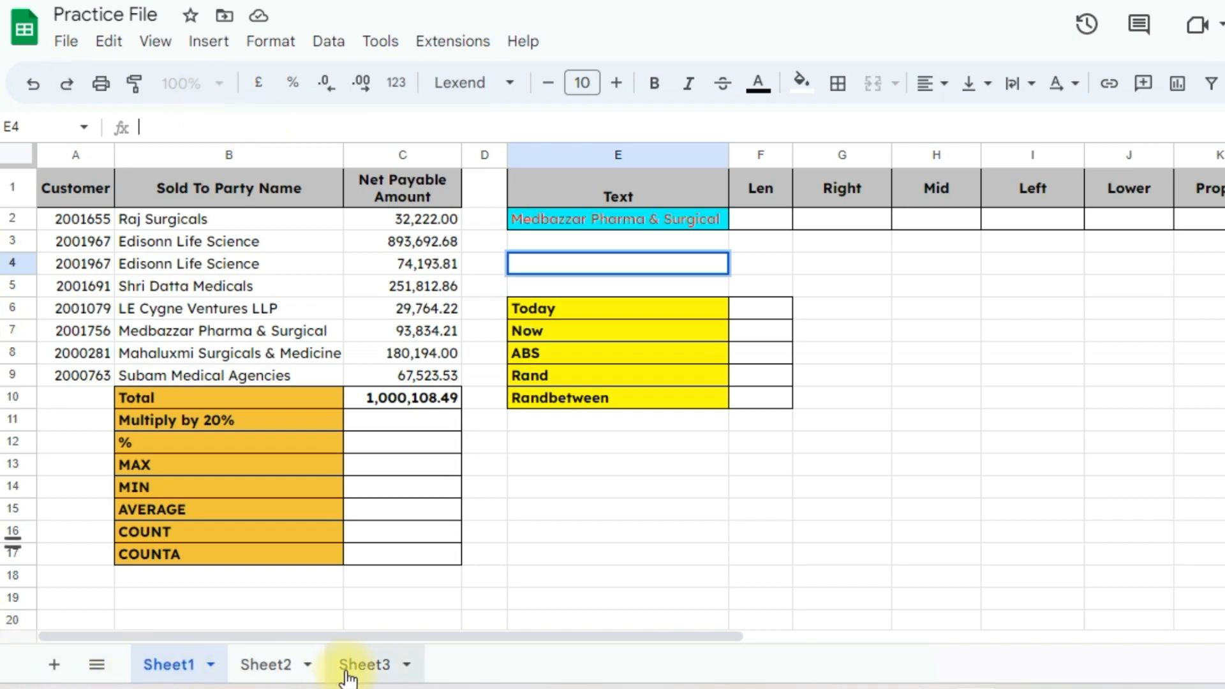
Add a blank Sheet4, view Sheet2 and Sheet3, then go back to Sheet1's cell C10
{"action": "left_click", "coordinate": [56, 666]}
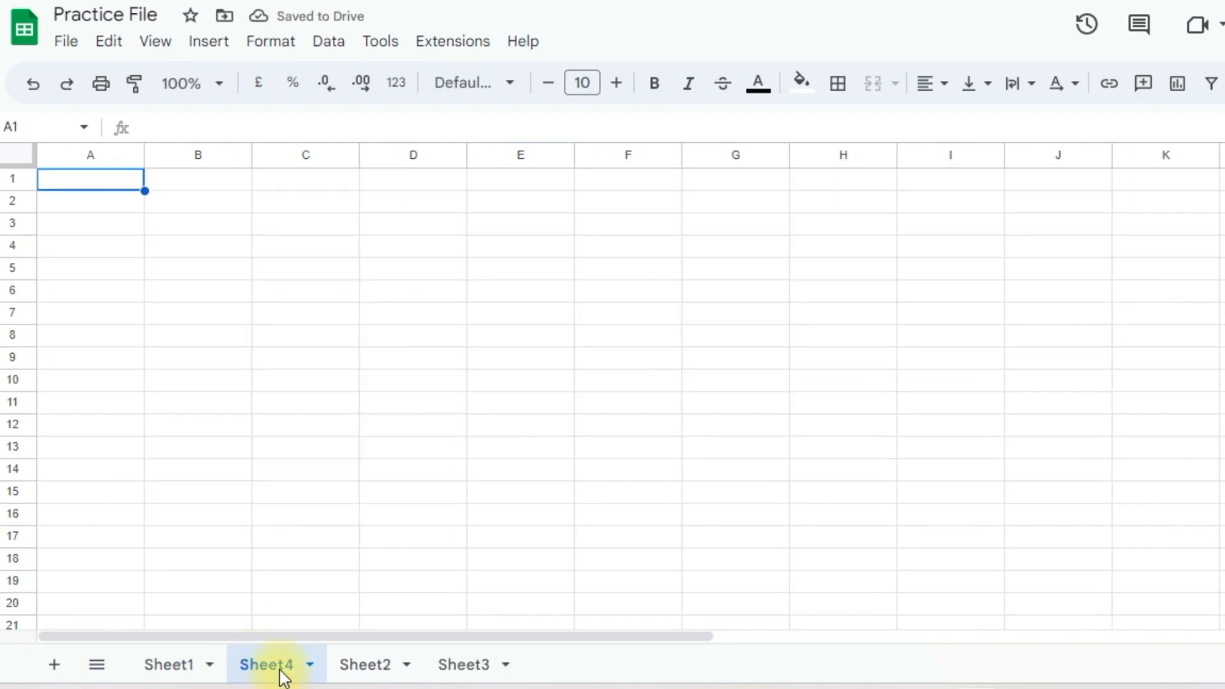
{"action": "left_click", "coordinate": [99, 667]}
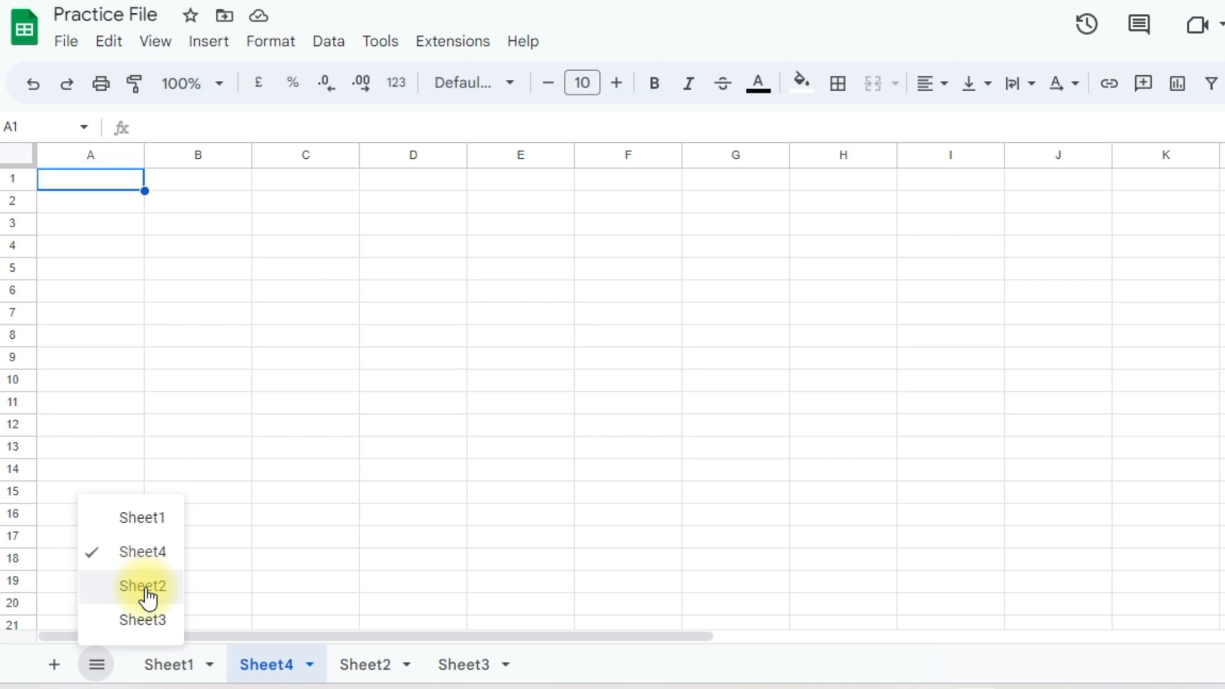
{"action": "left_click", "coordinate": [355, 665]}
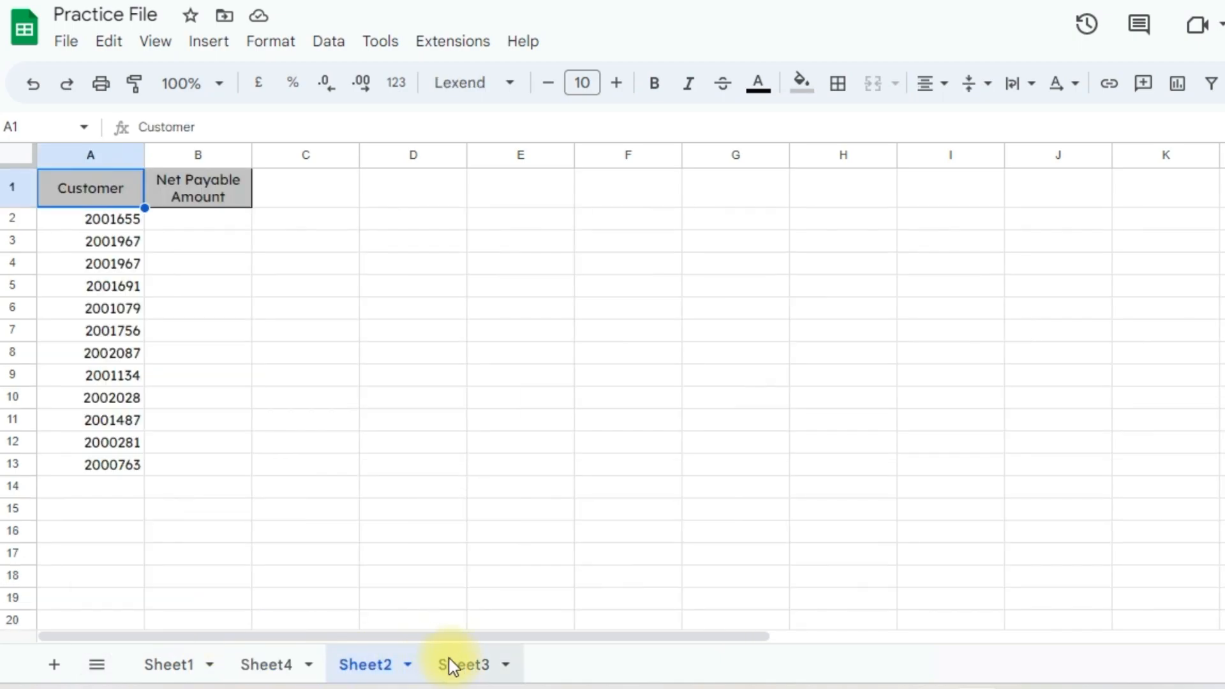
{"action": "left_click", "coordinate": [453, 665]}
{"action": "left_click", "coordinate": [96, 664]}
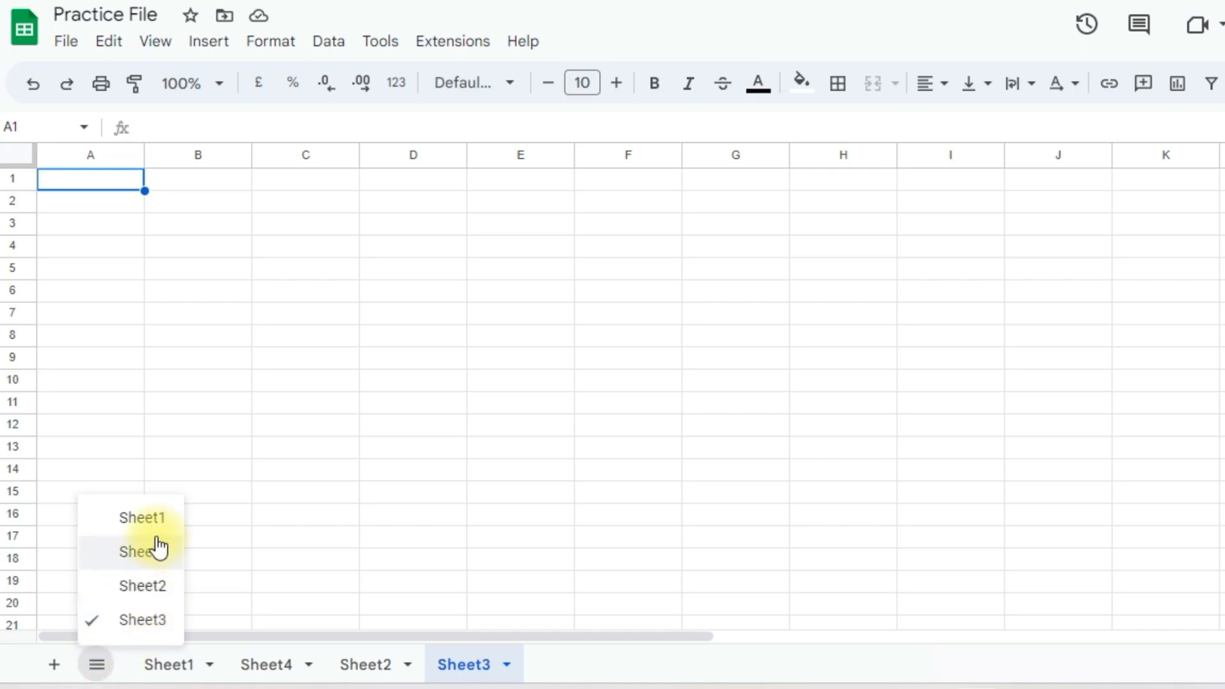
{"action": "left_click", "coordinate": [152, 517]}
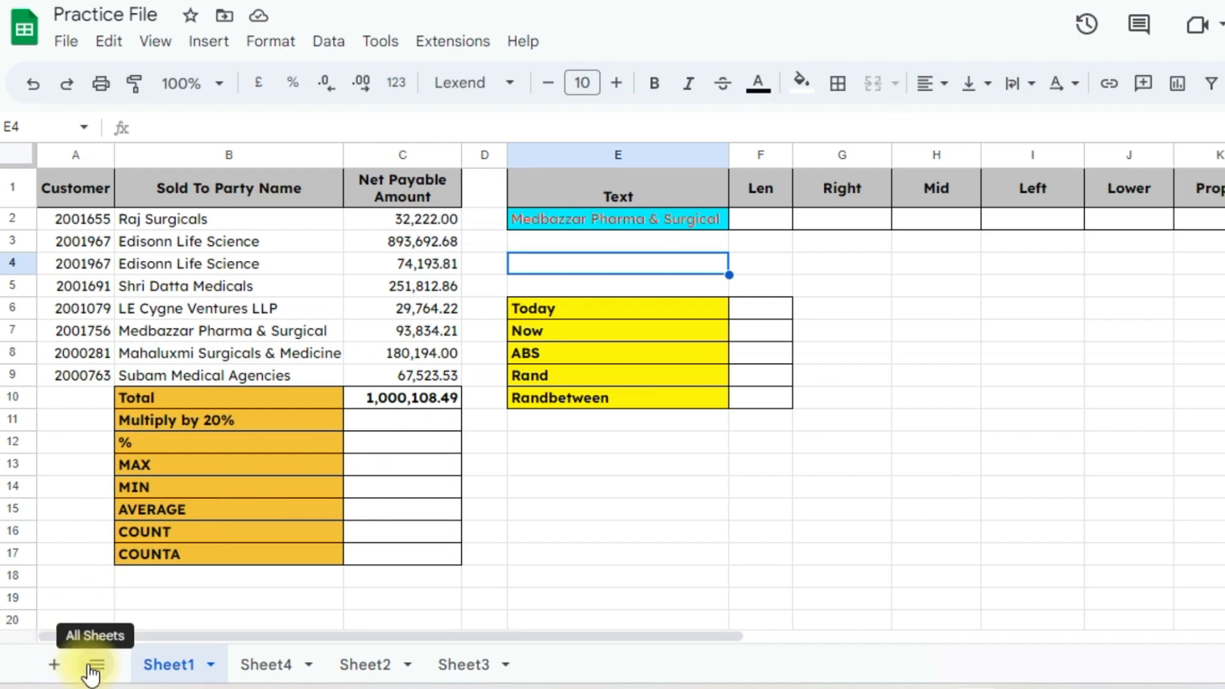
{"action": "left_click", "coordinate": [440, 402]}
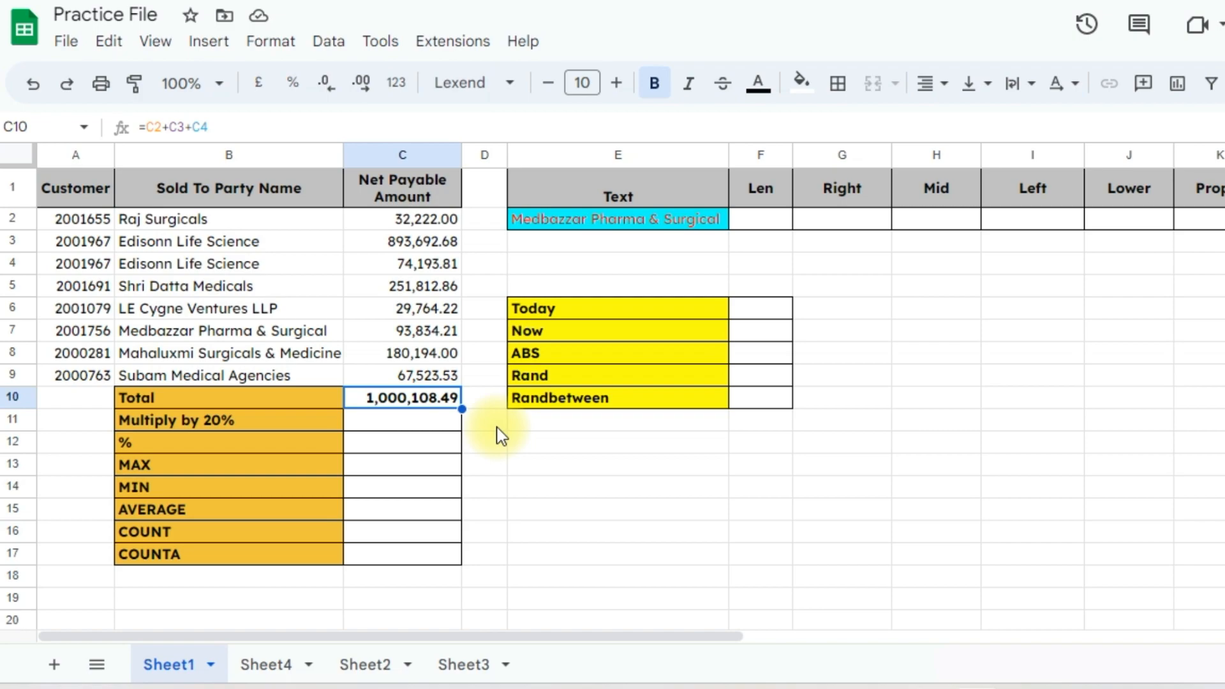
Replace the C10 formula with =SUM(C2:C9), totalling 1,623,237.31
{"action": "key", "text": "Delete"}
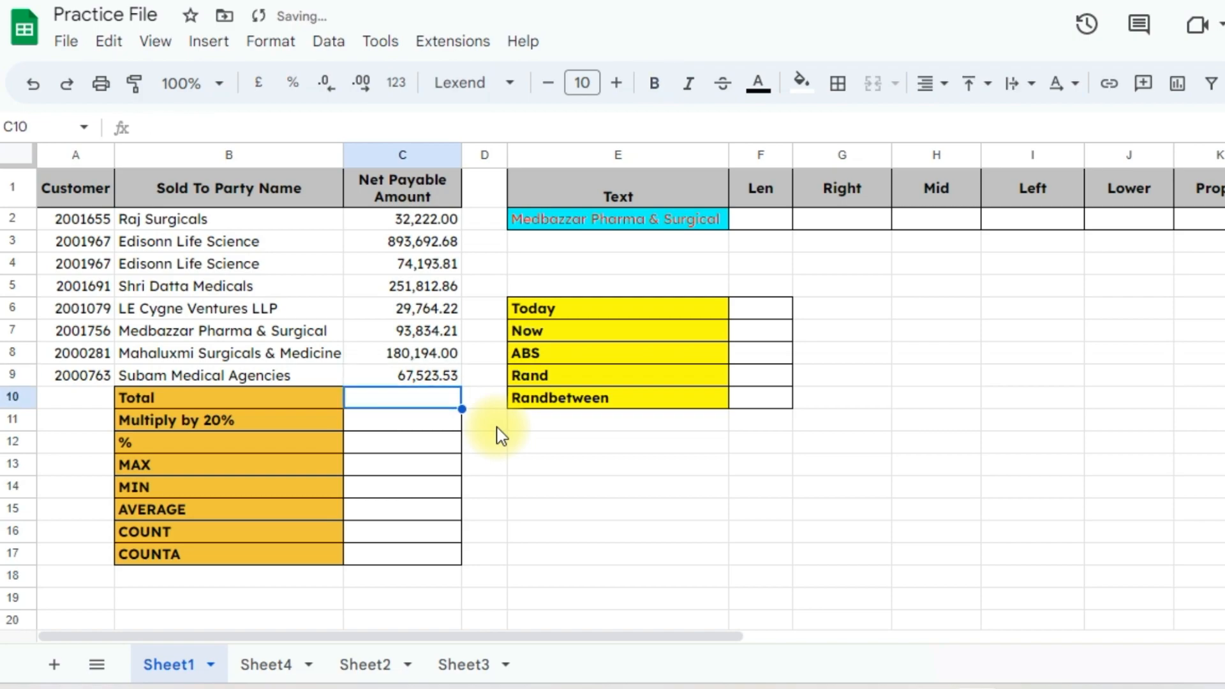
{"action": "type", "text": "="}
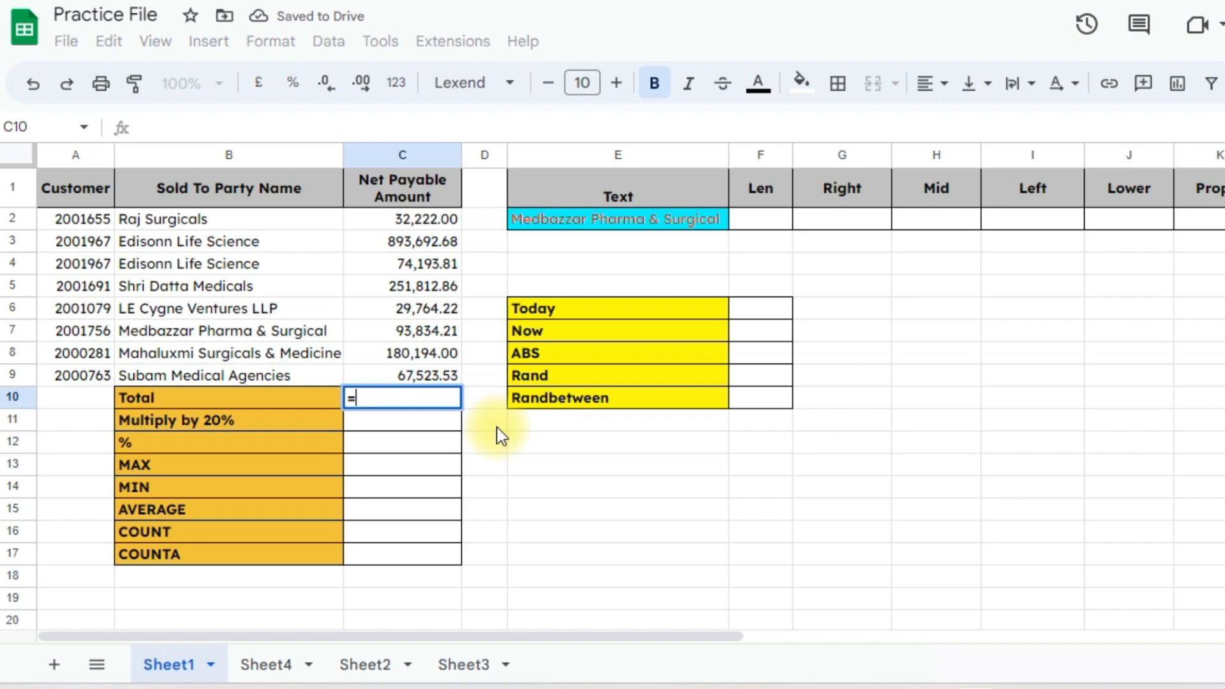
{"action": "type", "text": "sum("}
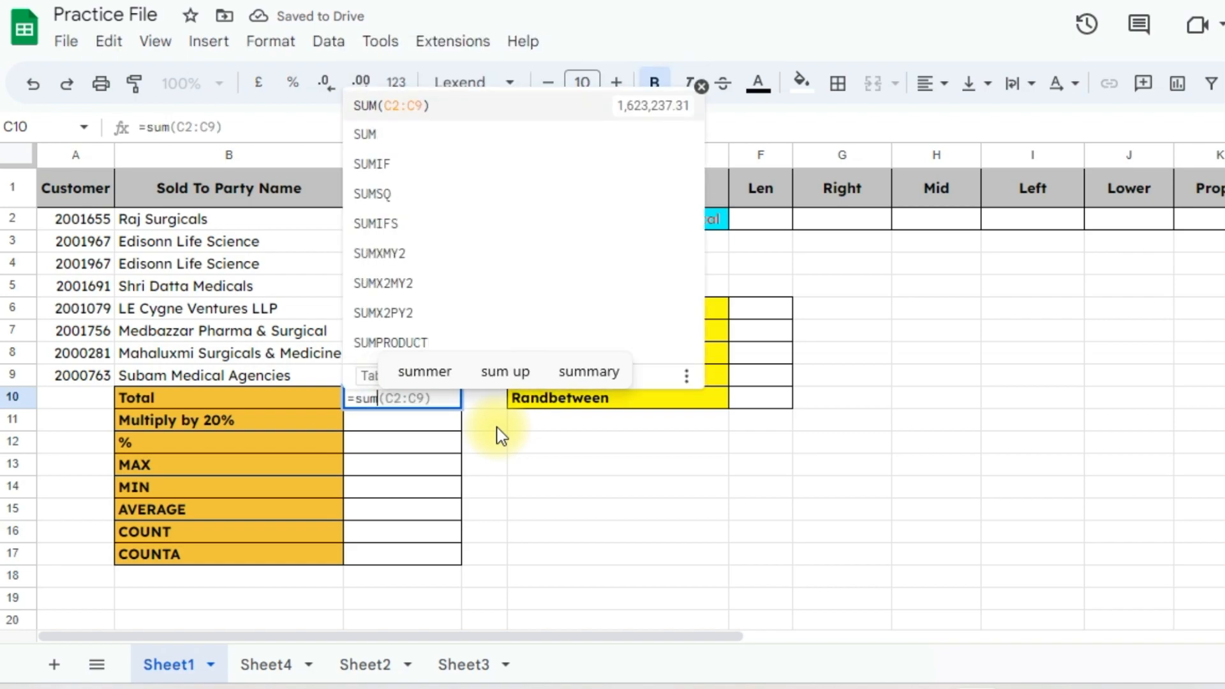
{"action": "key", "text": "Tab"}
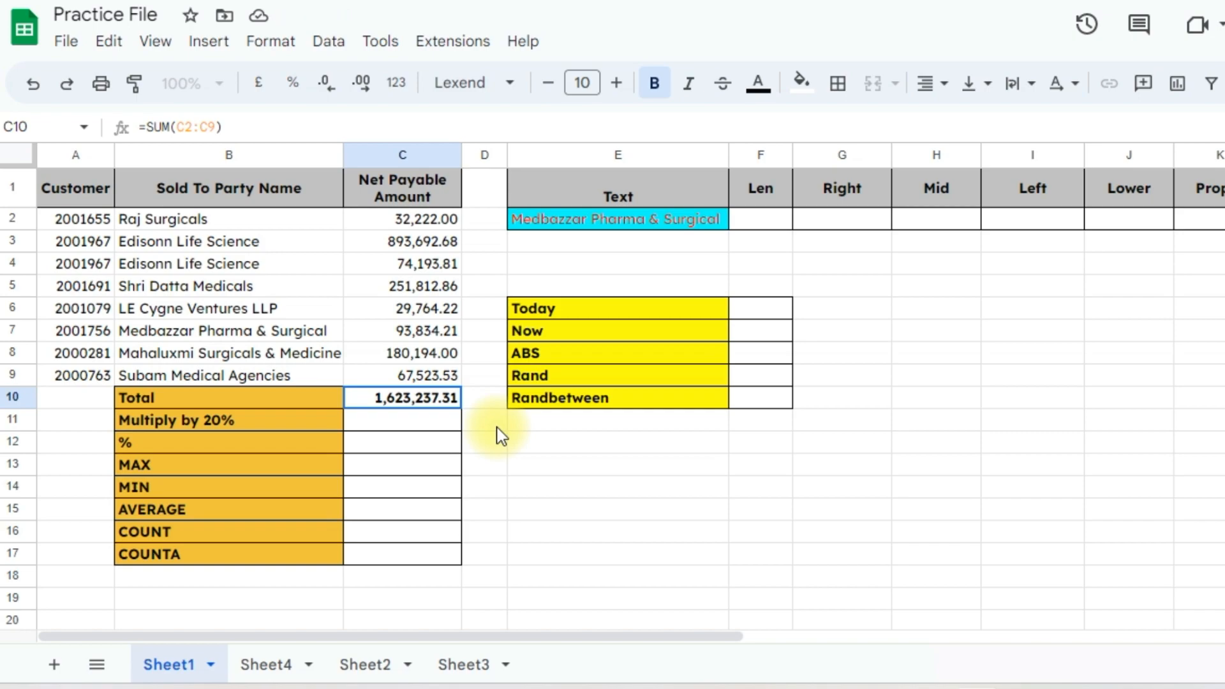
{"action": "key", "text": "F2"}
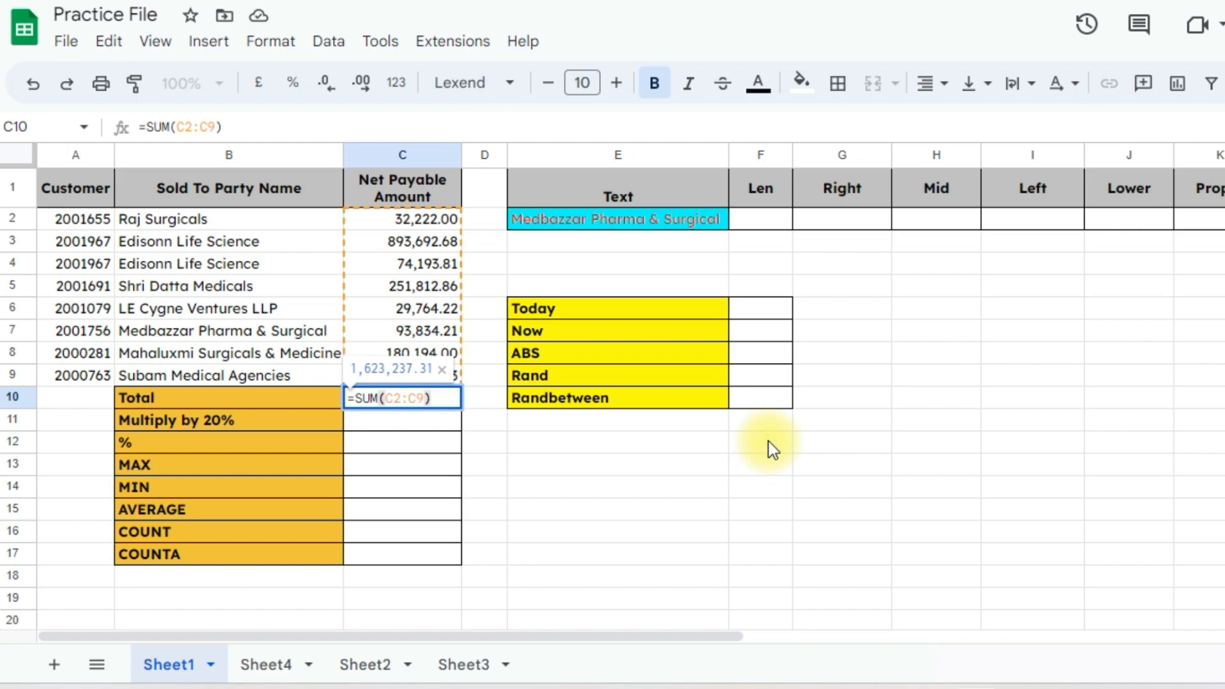
{"action": "key", "text": "Return"}
{"action": "key", "text": "Up"}
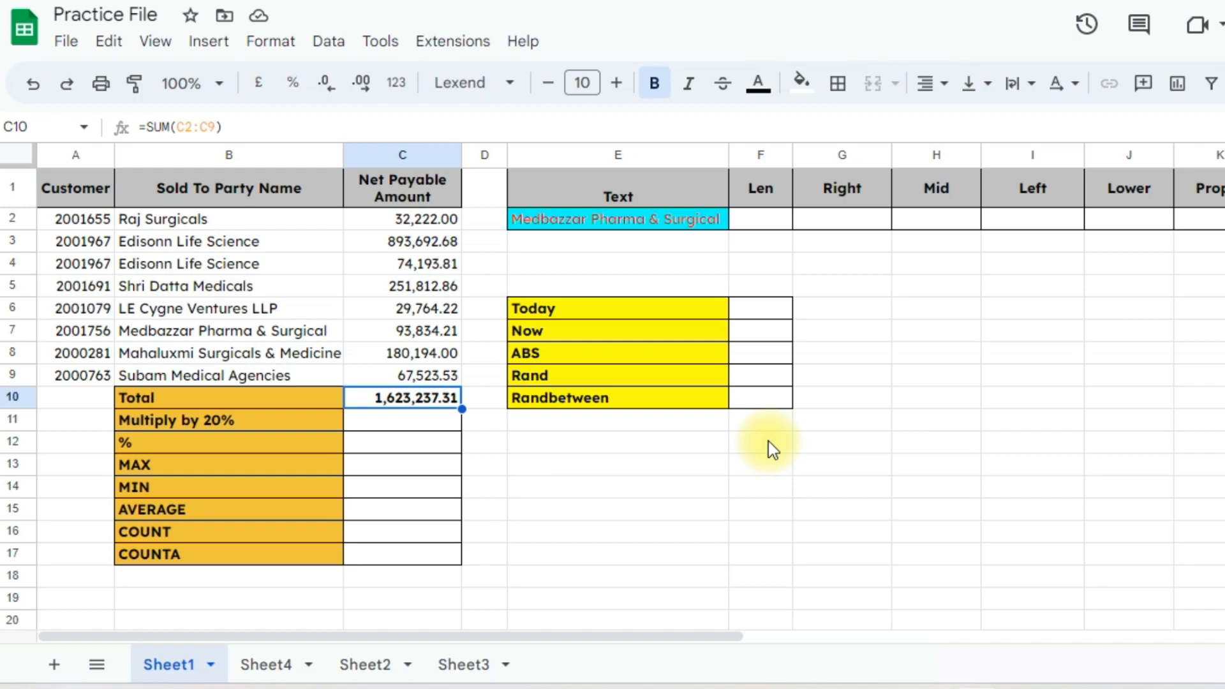
{"action": "key", "text": "Down"}
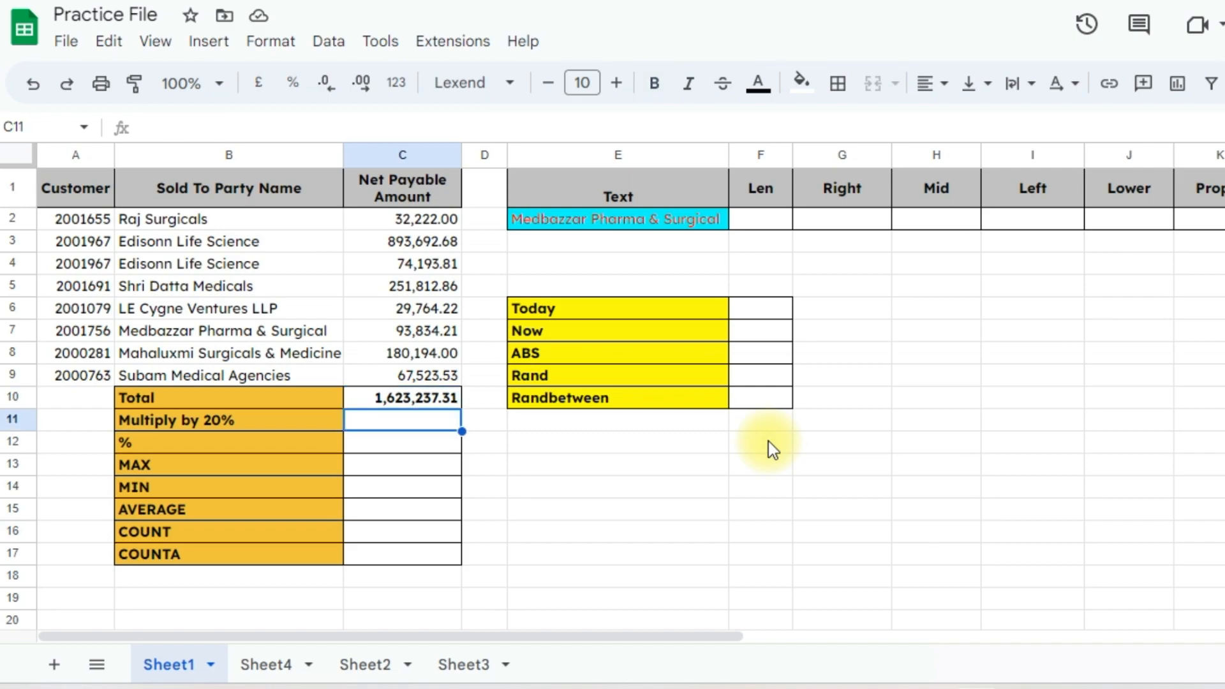
{"action": "key", "text": "Left"}
{"action": "key", "text": "Right"}
{"action": "key", "text": "Up"}
{"action": "key", "text": "Down"}
{"action": "type", "text": "="}
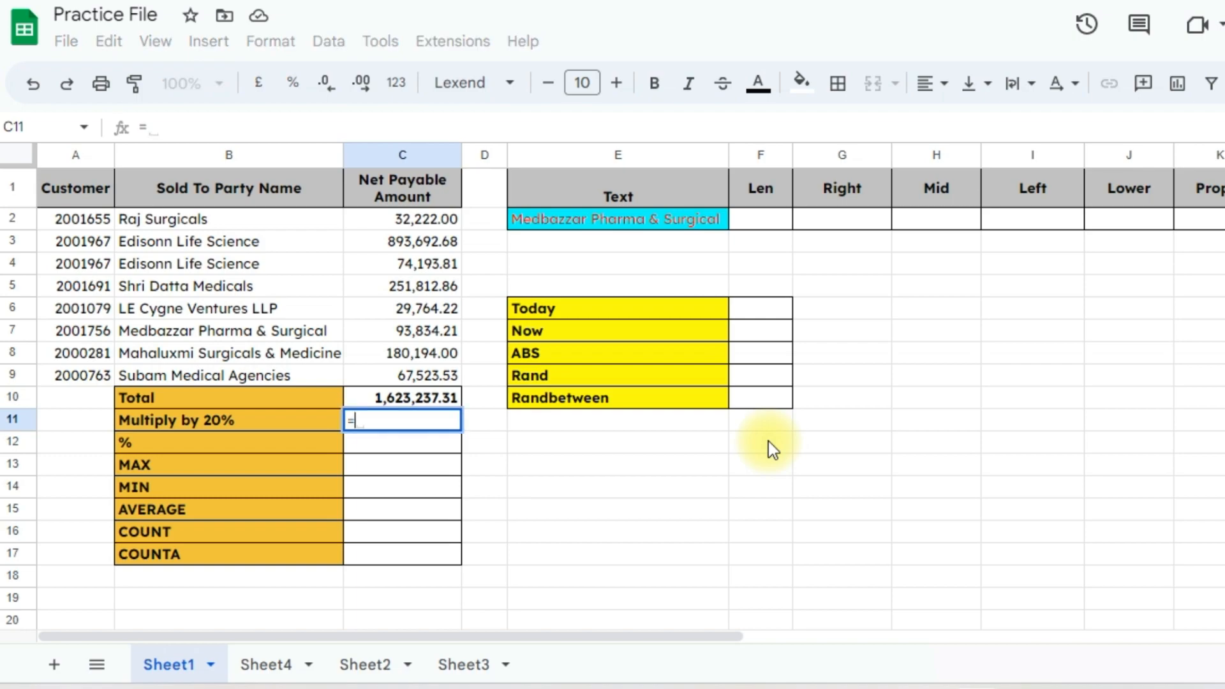
{"action": "key", "text": "Up"}
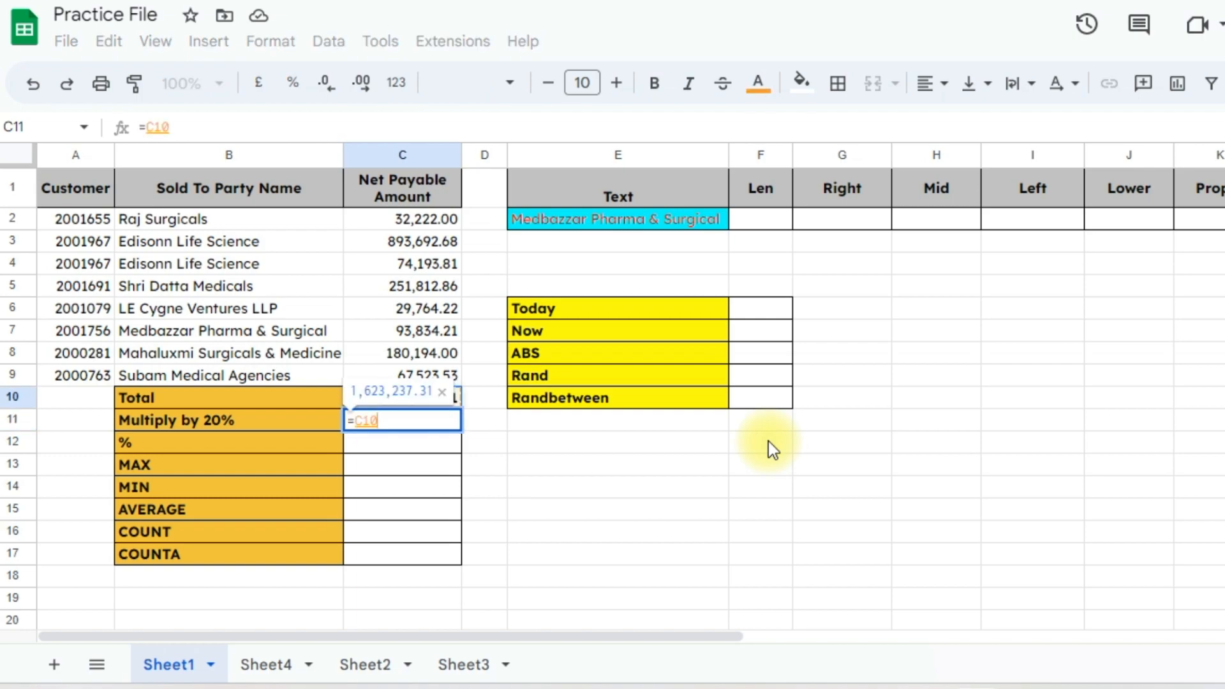
{"action": "type", "text": "*"}
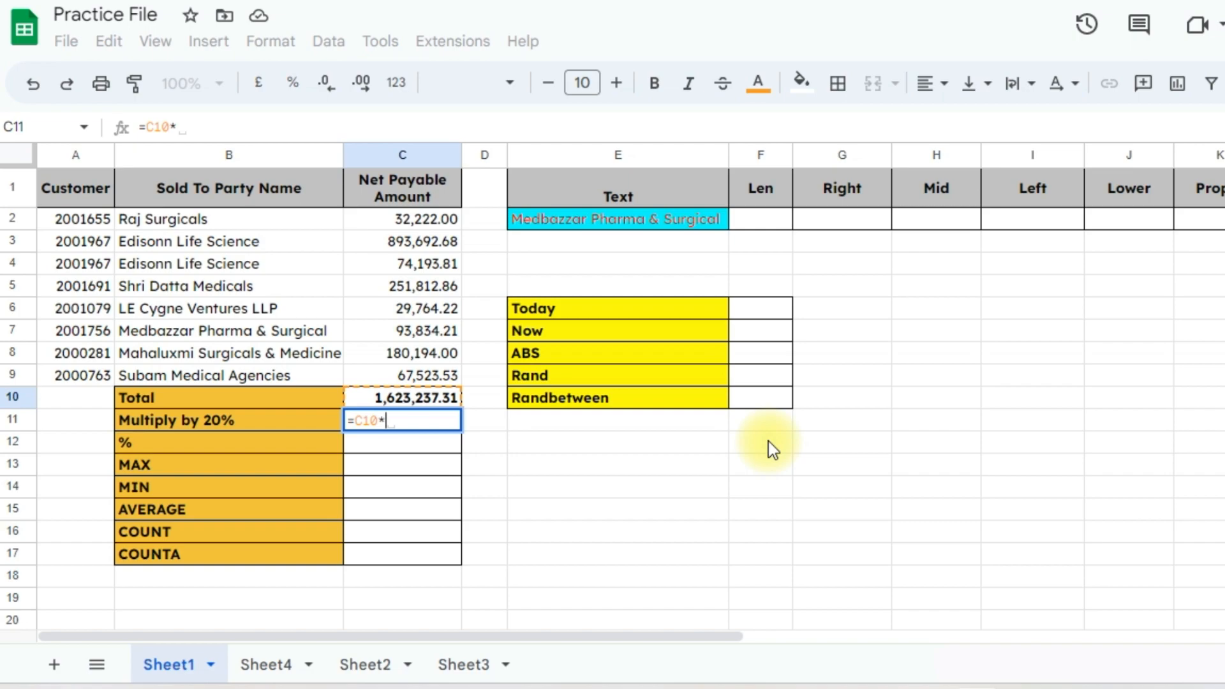
{"action": "type", "text": "2"}
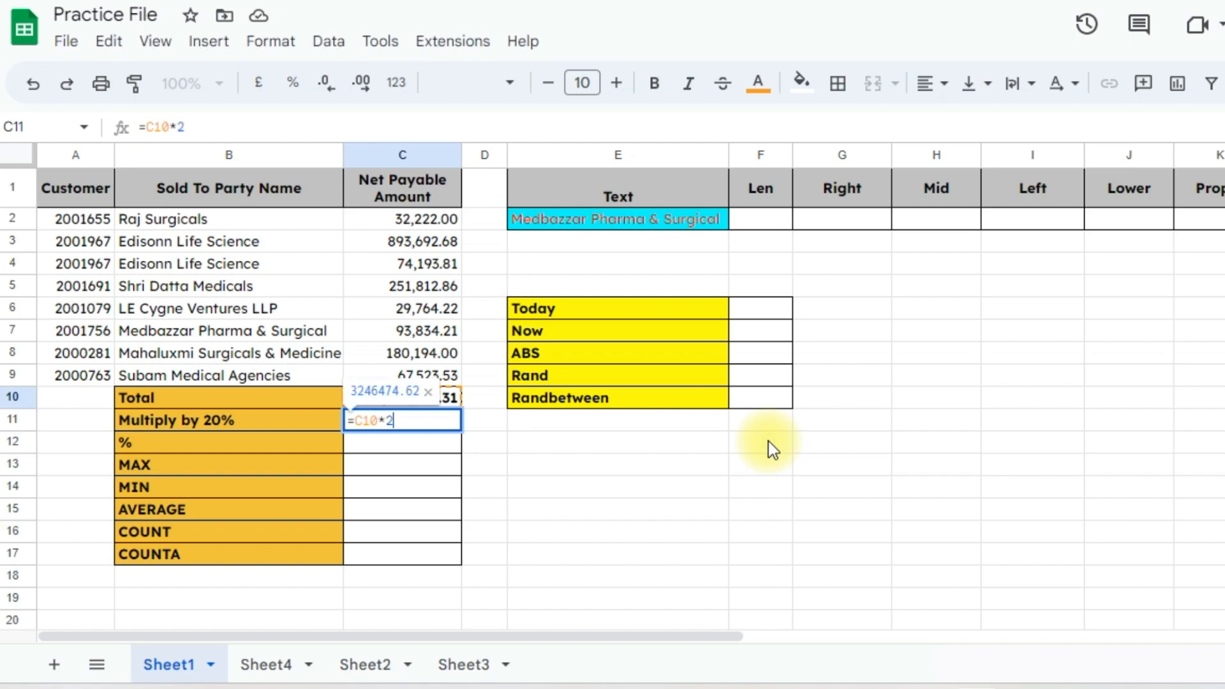
{"action": "type", "text": "0%"}
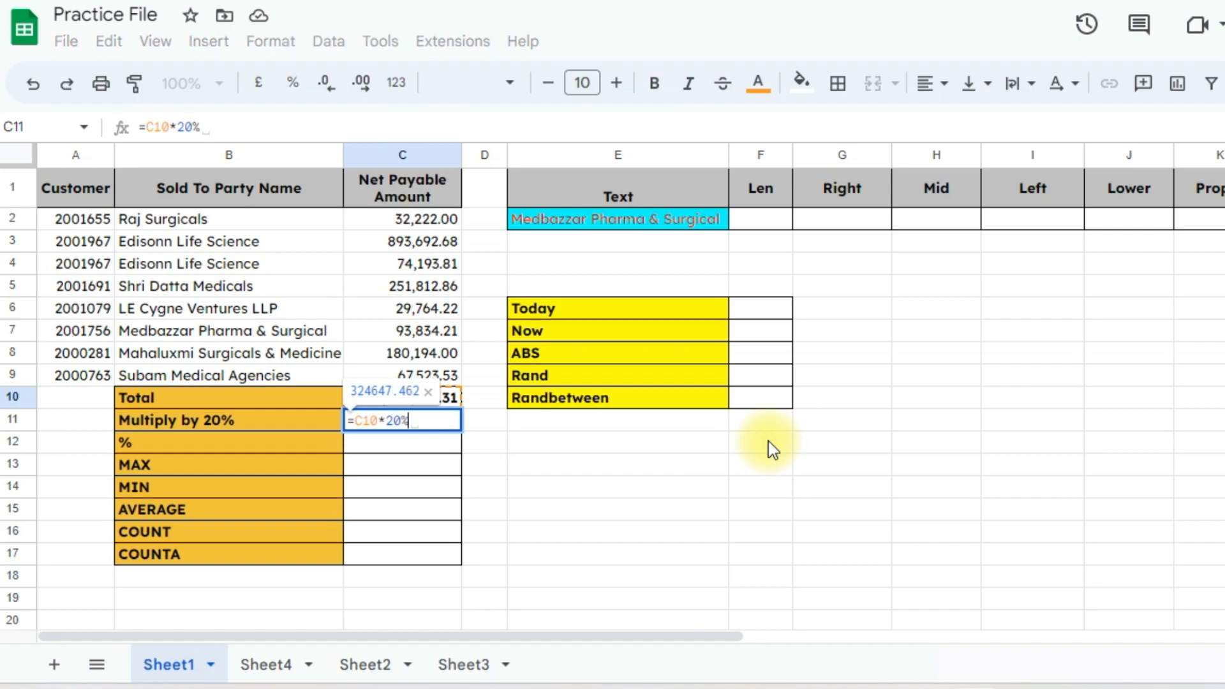
{"action": "key", "text": "Return"}
{"action": "key", "text": "Up"}
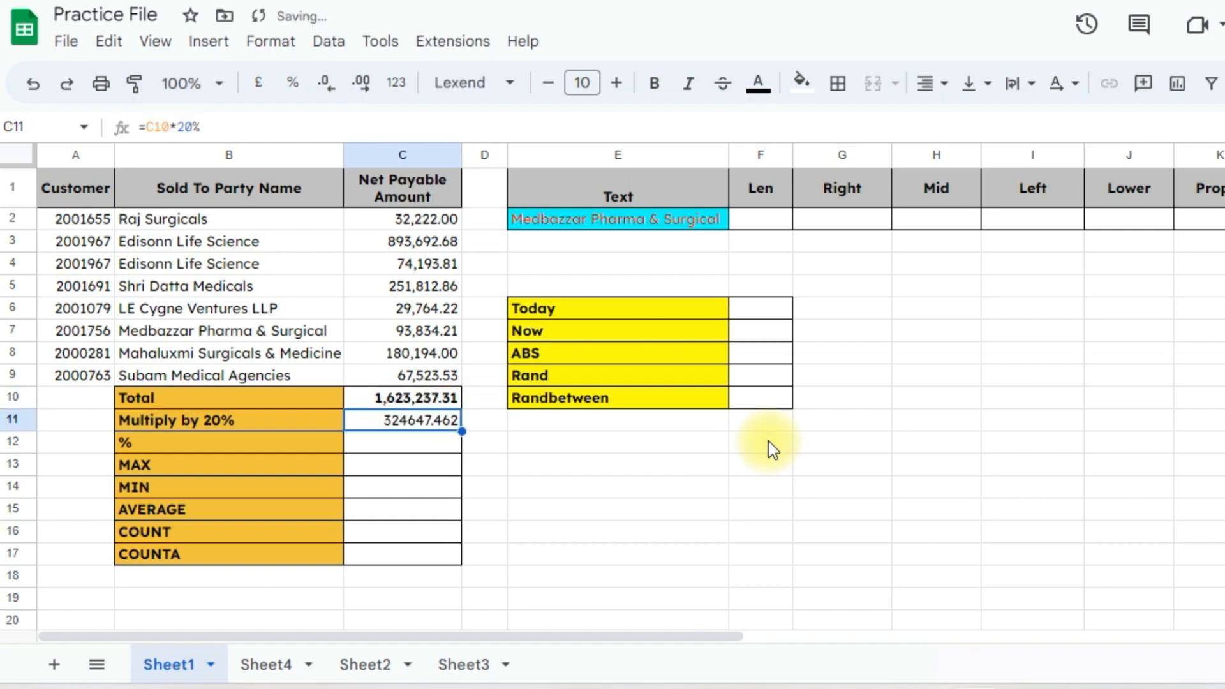
{"action": "key", "text": "Up"}
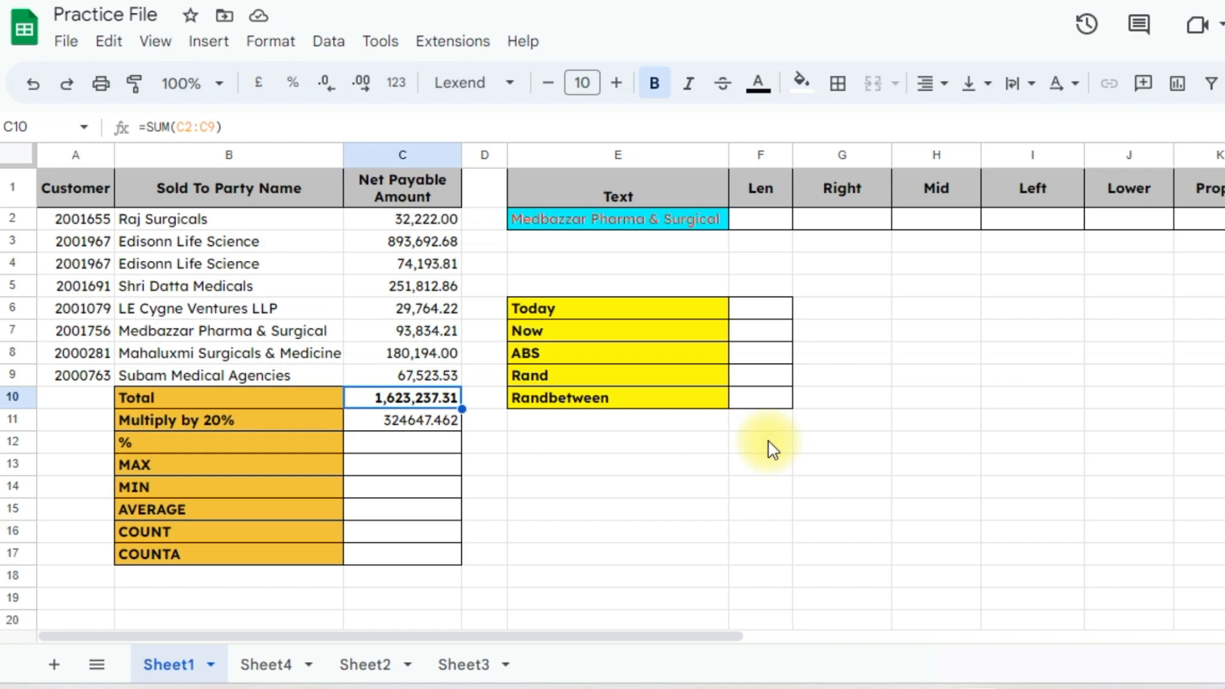
{"action": "key", "text": "Down"}
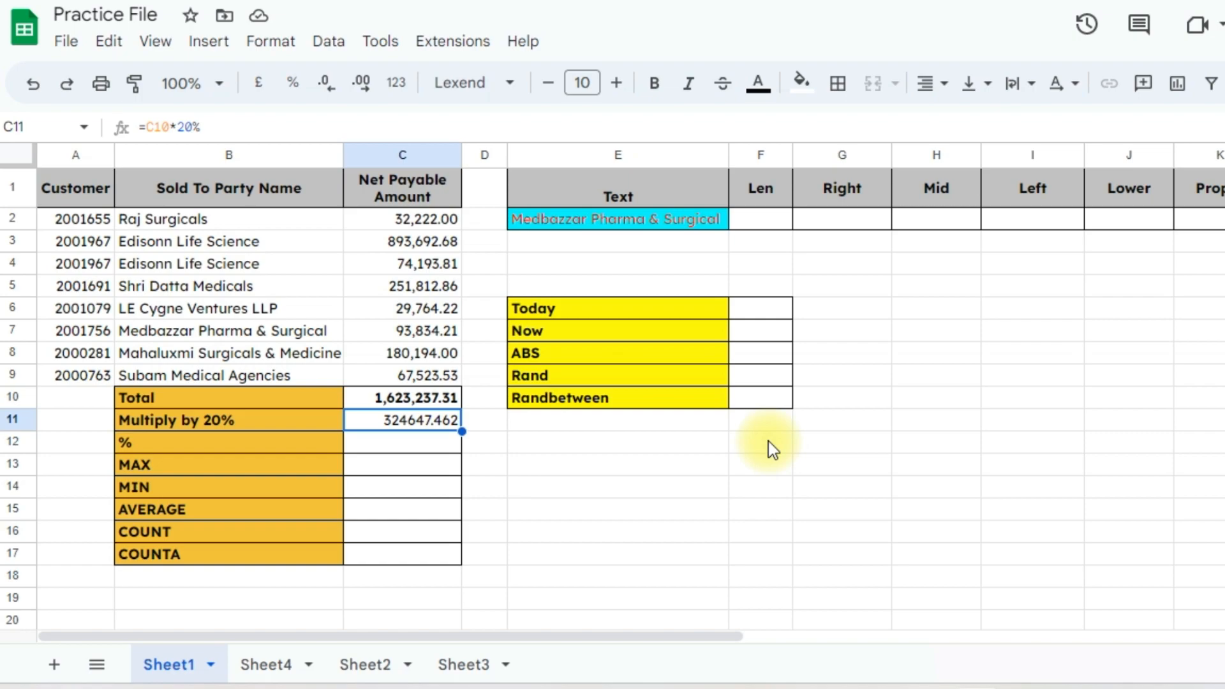
Enter =C11/C10 in the % cell C12 so it shows 20.00%
{"action": "key", "text": "Down"}
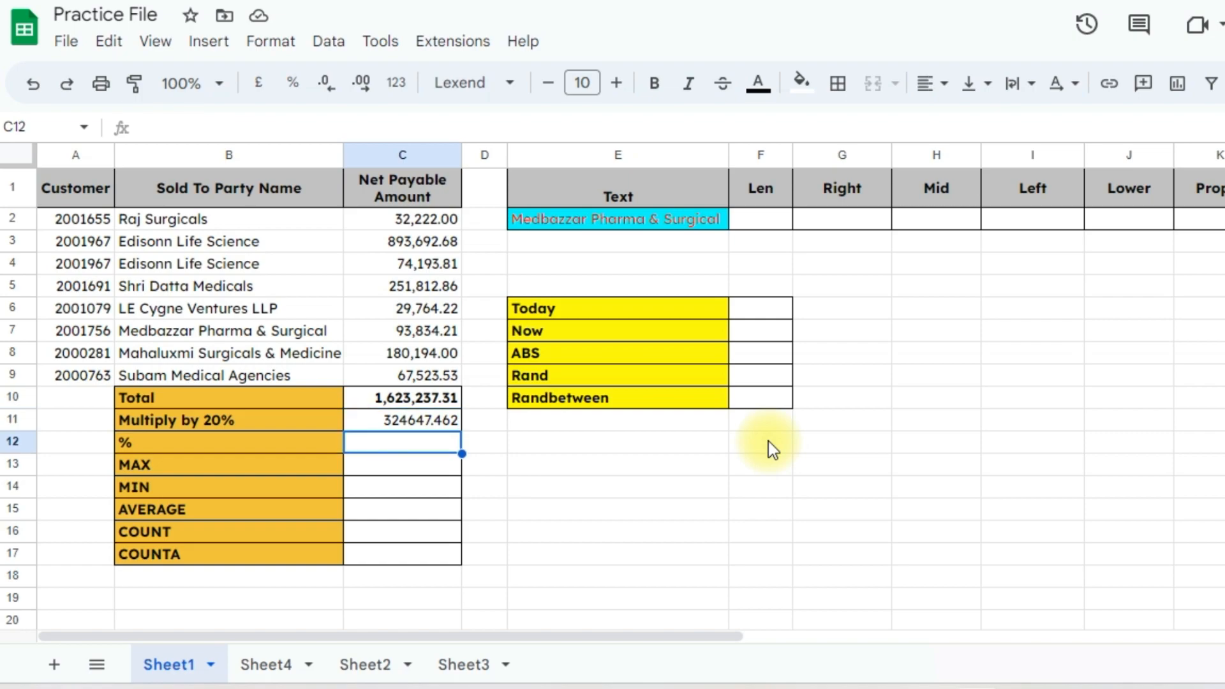
{"action": "type", "text": "="}
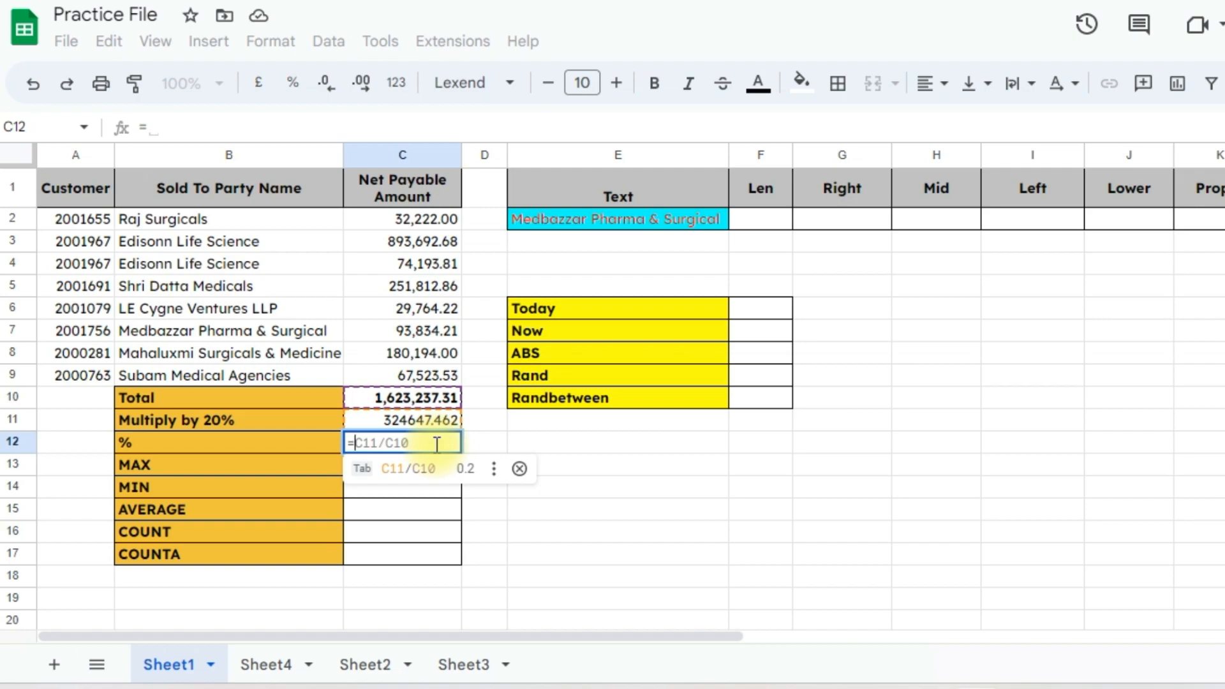
{"action": "type", "text": "C11"}
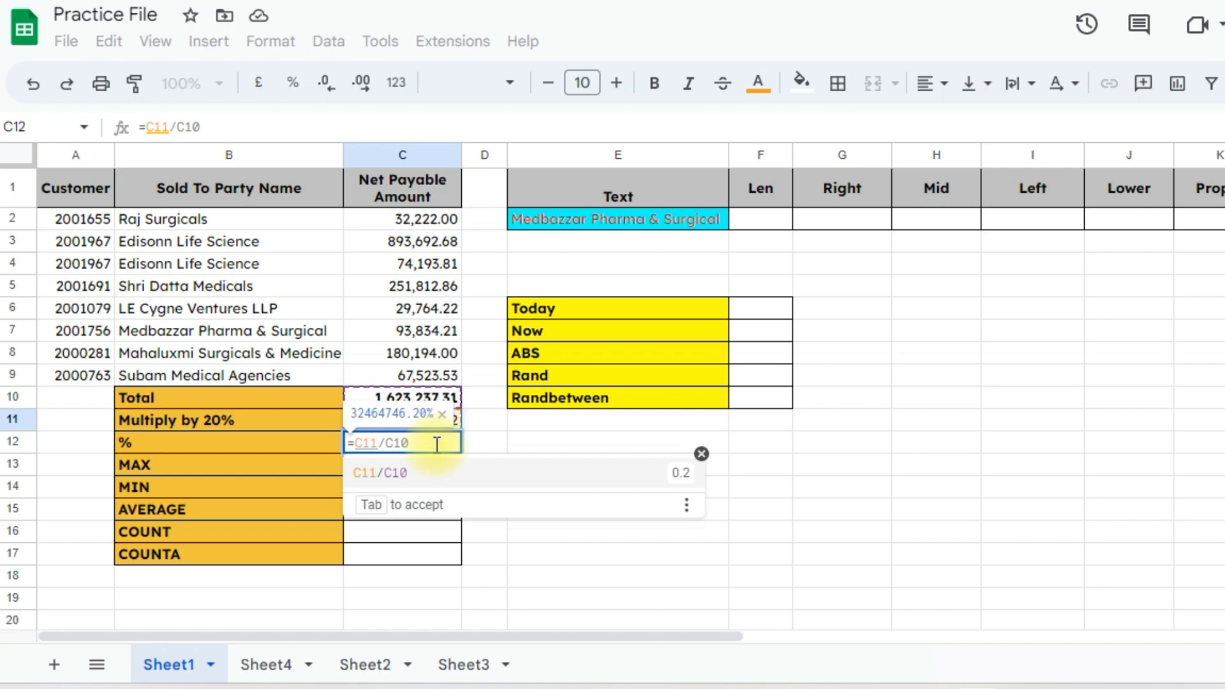
{"action": "type", "text": "/"}
{"action": "key", "text": "Up"}
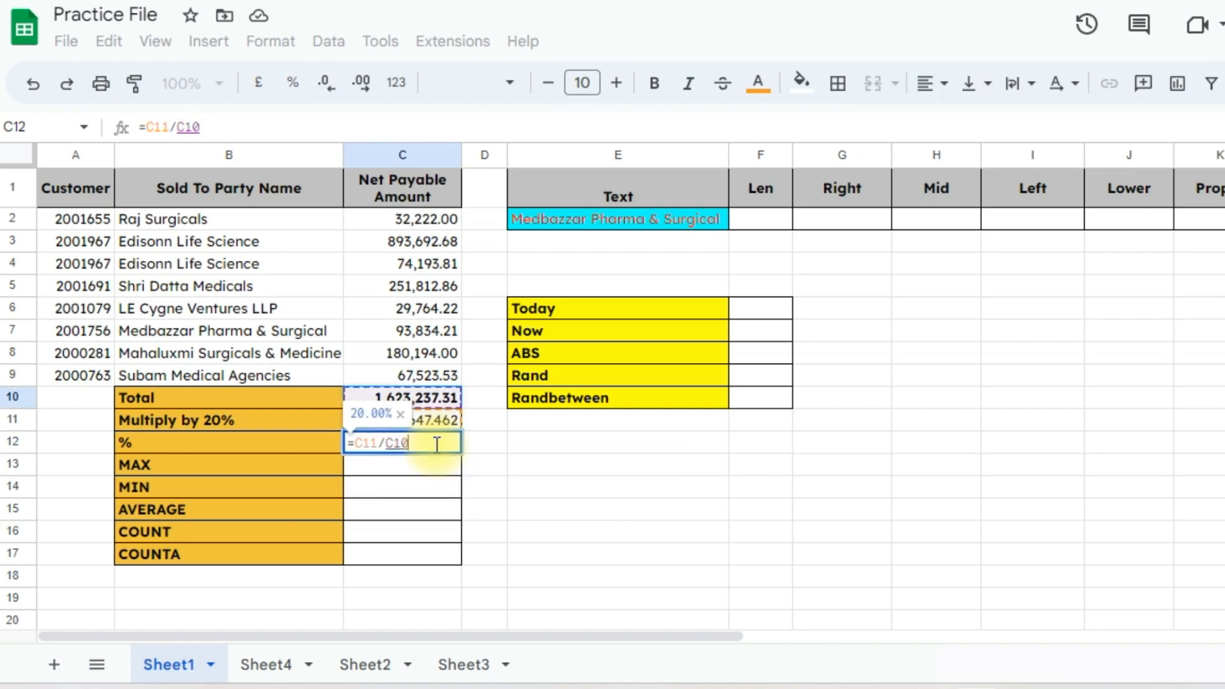
{"action": "key", "text": "Return"}
{"action": "left_click", "coordinate": [436, 447]}
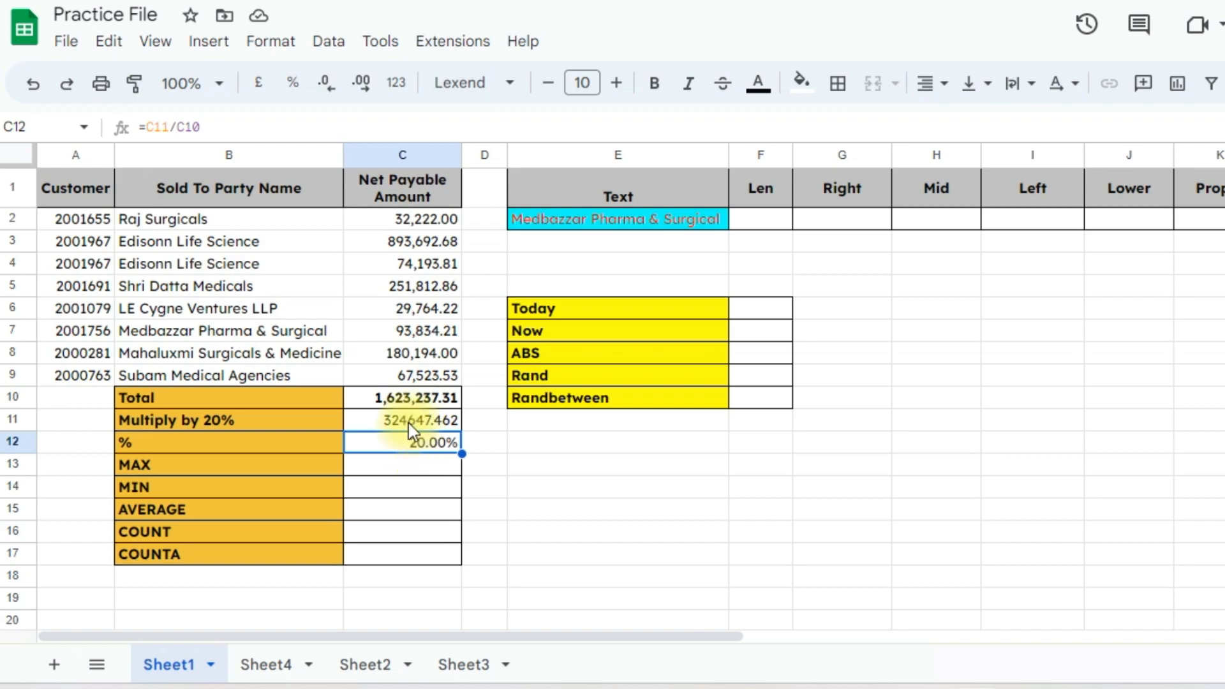
Edit C11's formula to =C10*30% so the % cell C12 reads 30.00%
{"action": "left_click", "coordinate": [408, 423]}
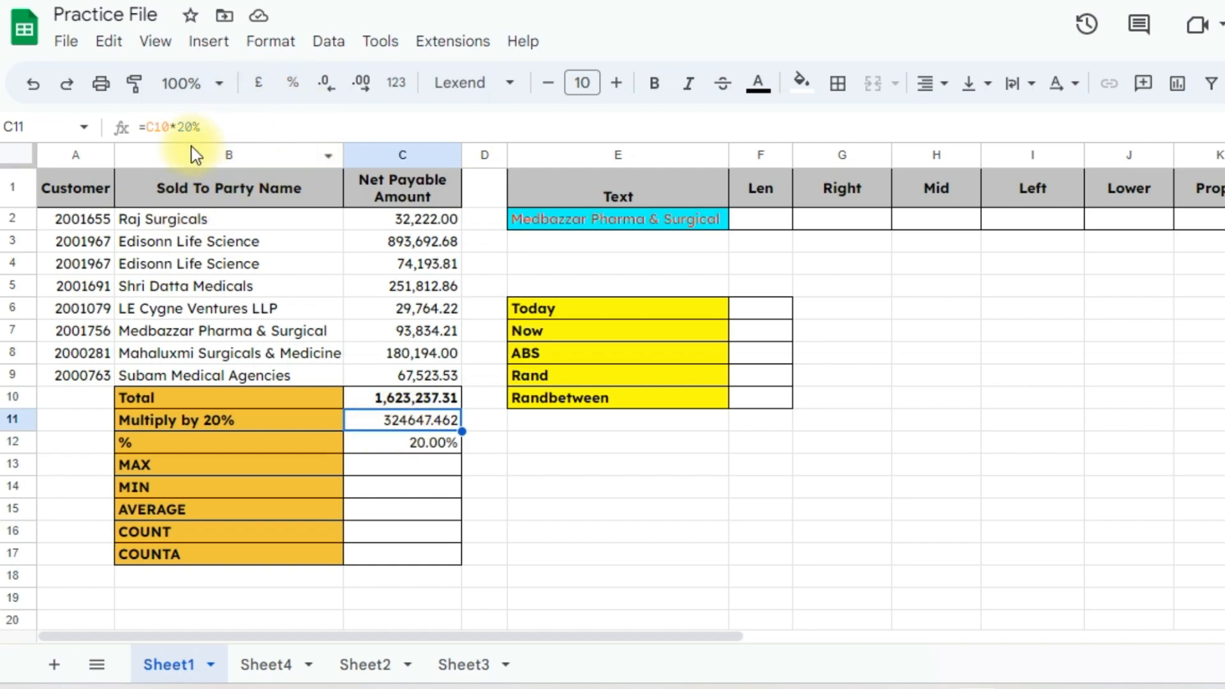
{"action": "left_click", "coordinate": [194, 125]}
{"action": "key", "text": "BackSpace"}
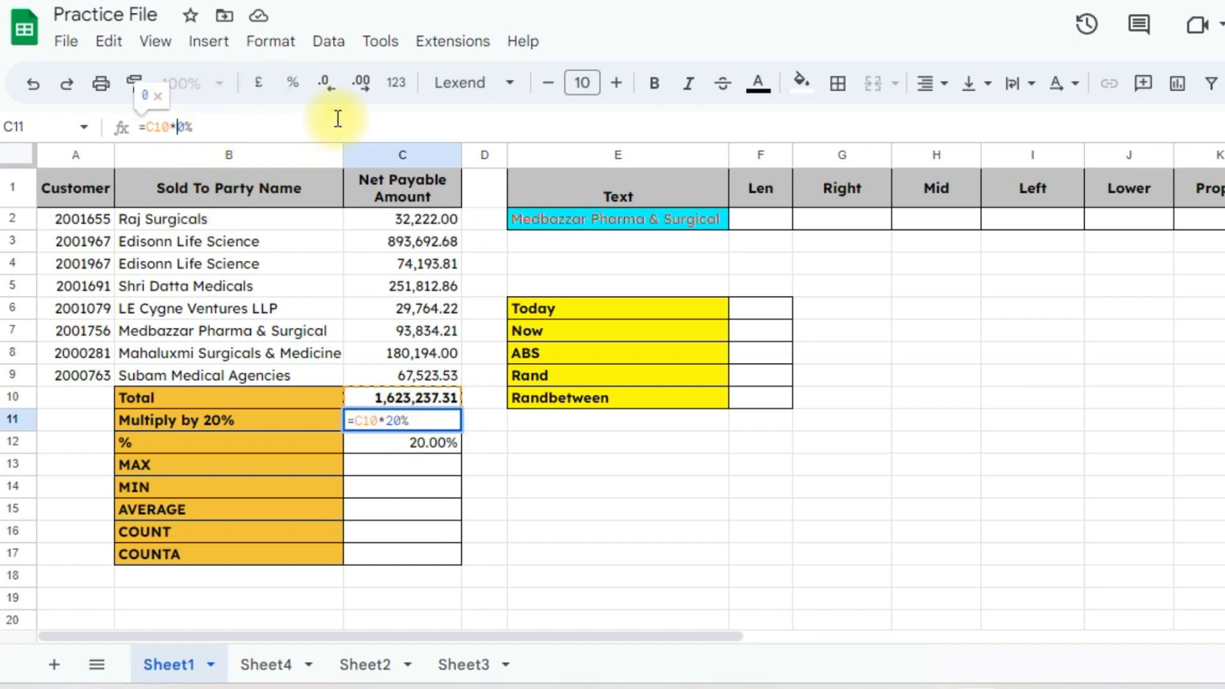
{"action": "type", "text": "3"}
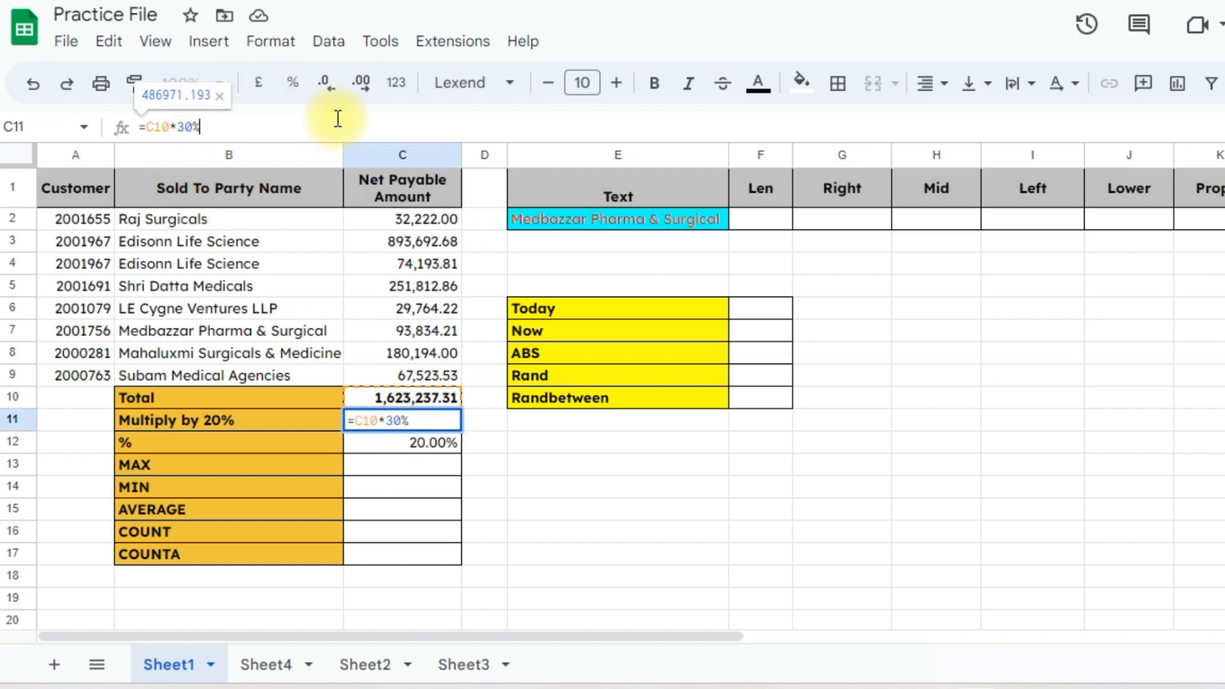
{"action": "key", "text": "Return"}
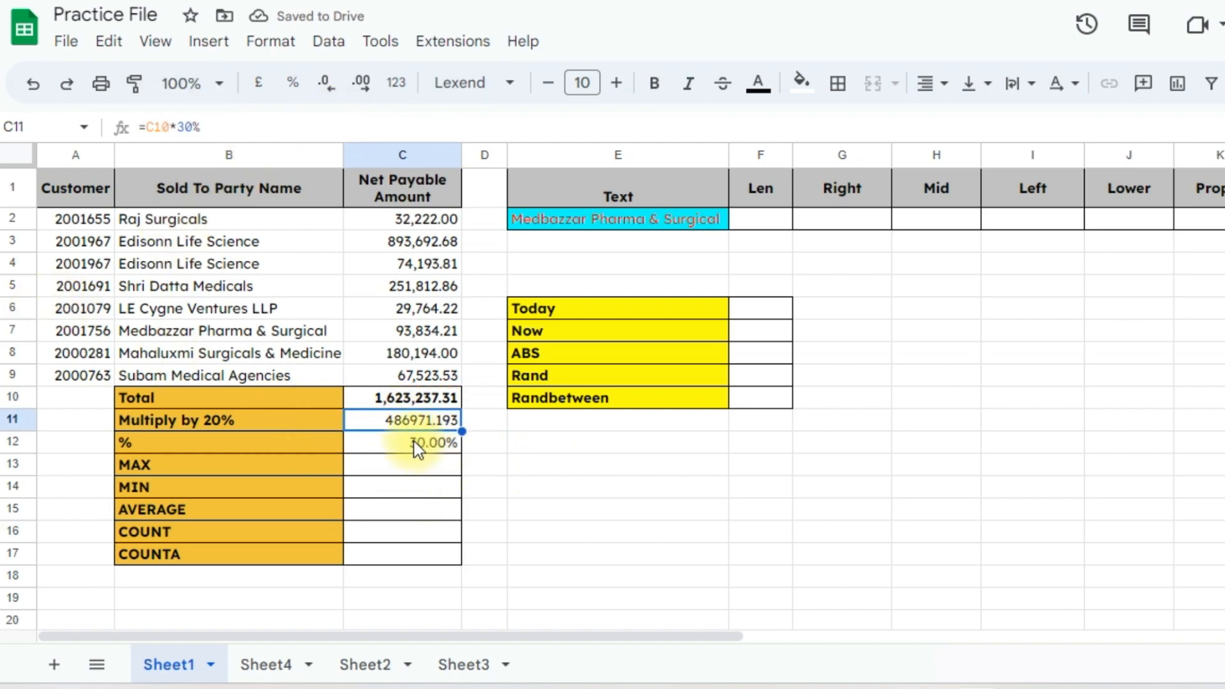
{"action": "left_click", "coordinate": [391, 449]}
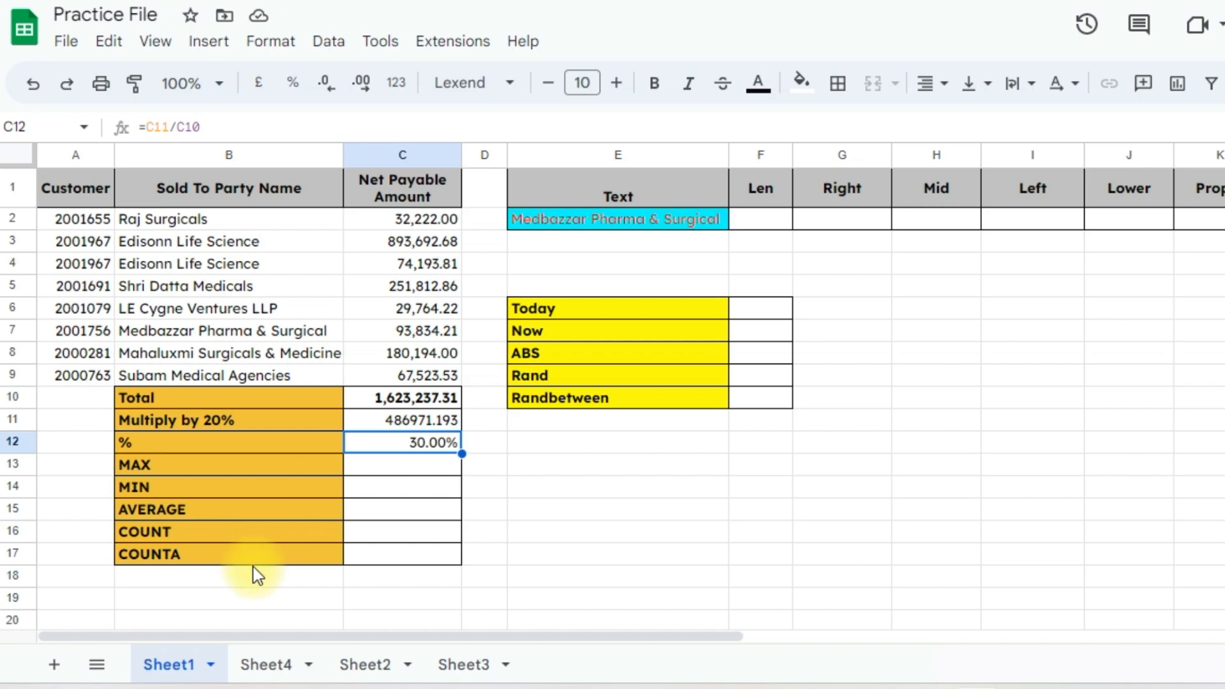
Enter =max(C2:C9) in C13 to return 893,692.68, then recheck the formula
{"action": "left_click", "coordinate": [404, 472]}
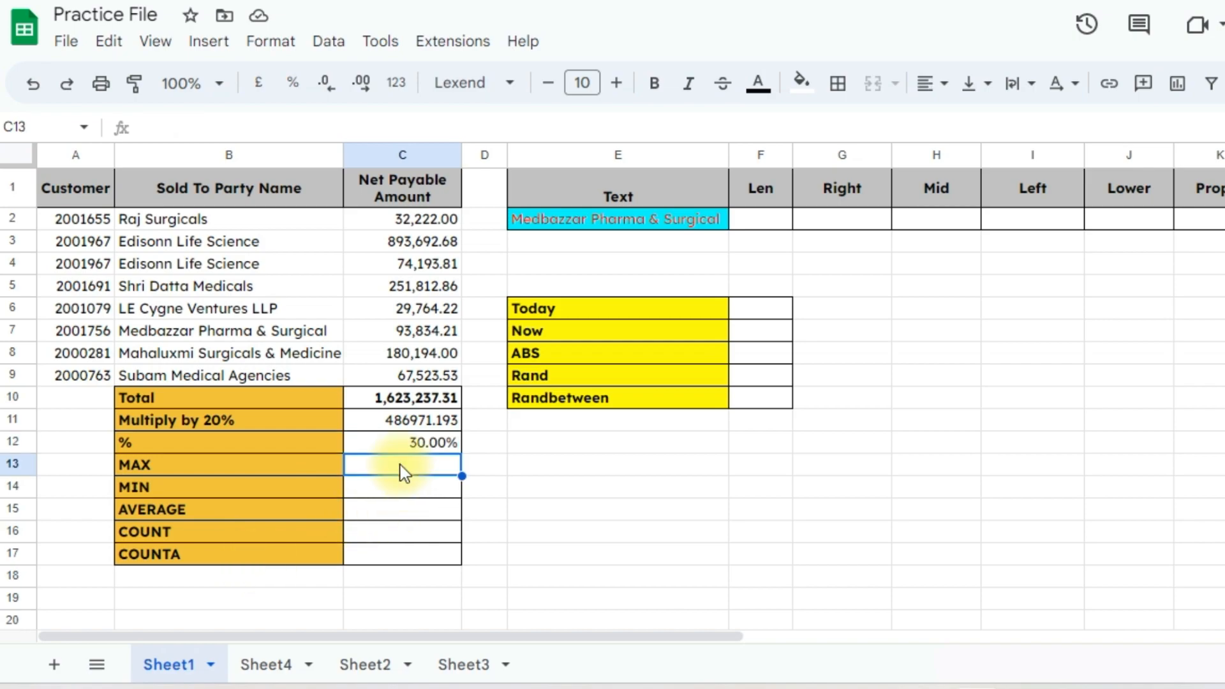
{"action": "type", "text": "=max"}
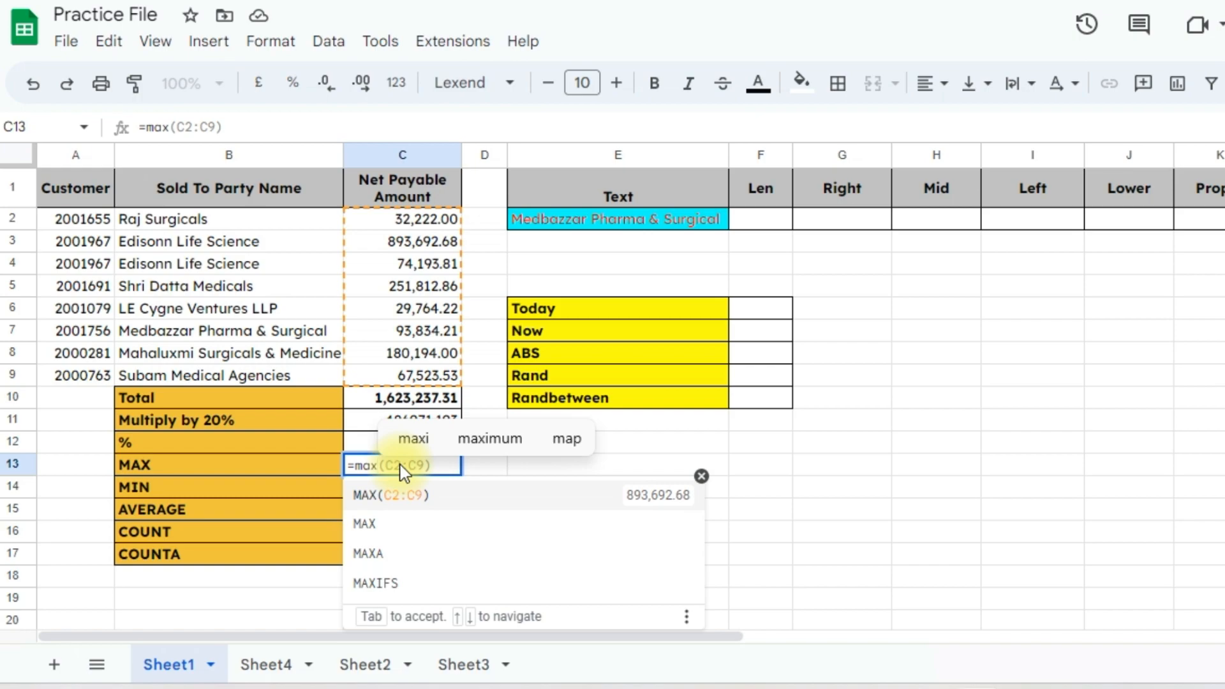
{"action": "type", "text": "("}
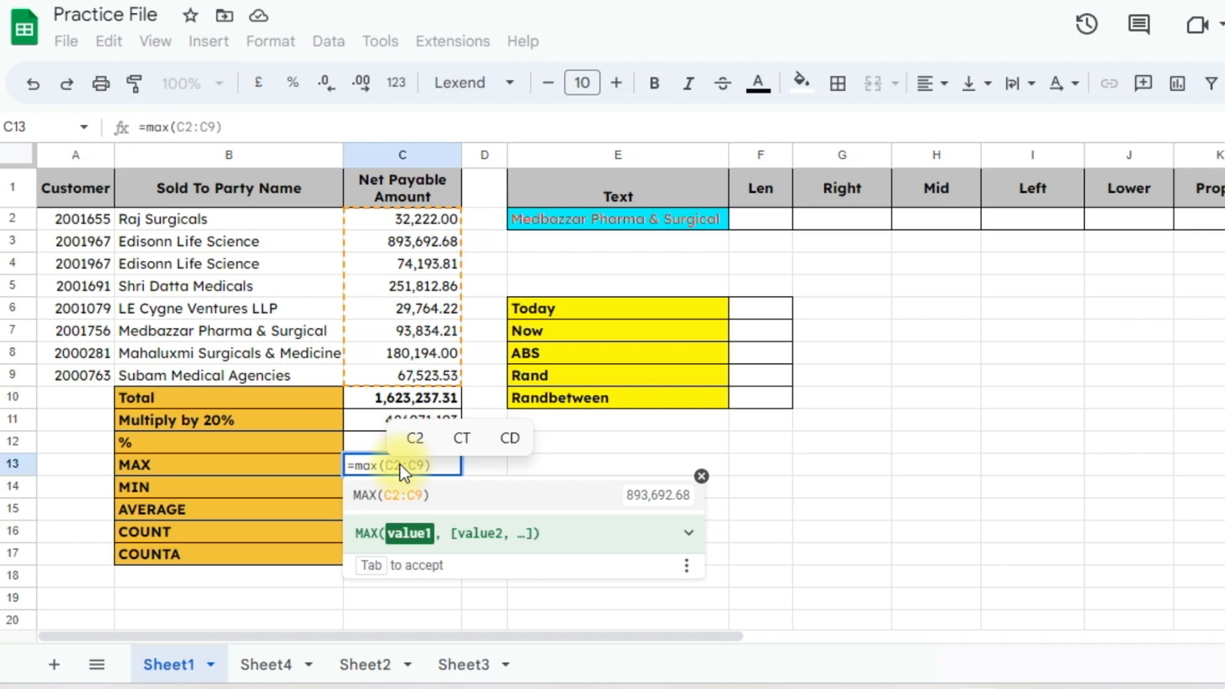
{"action": "left_click", "coordinate": [402, 219]}
{"action": "left_click_drag", "start_coordinate": [402, 254], "coordinate": [397, 375]}
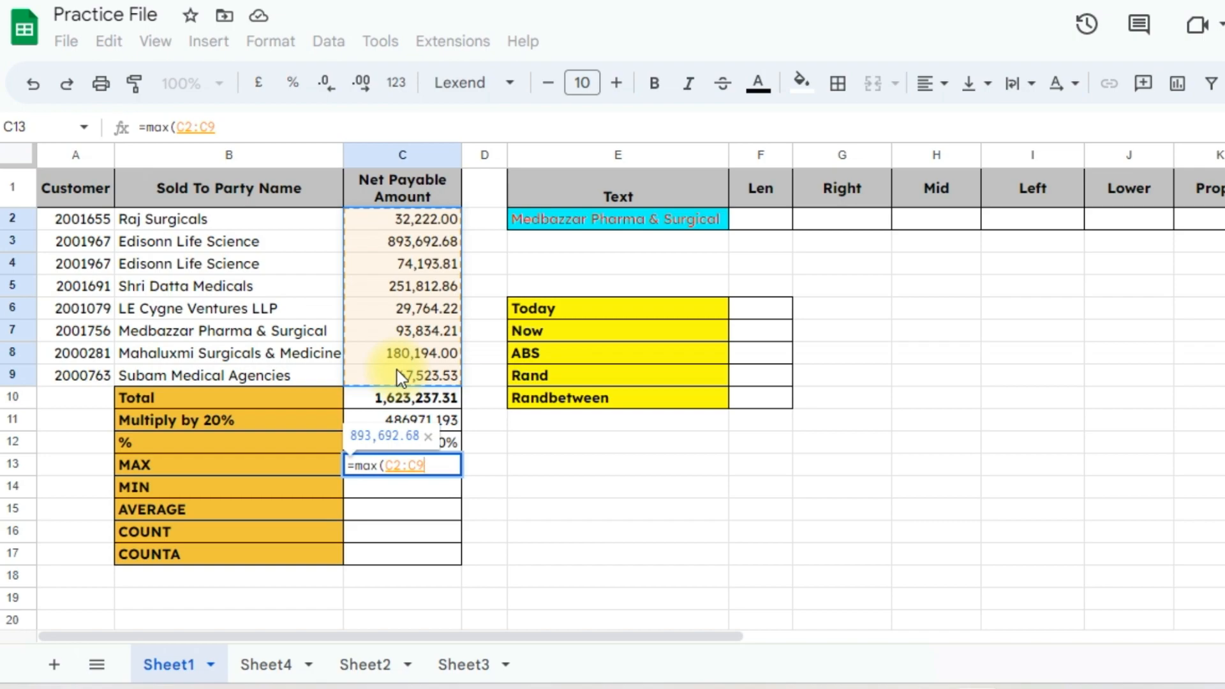
{"action": "key", "text": "Return"}
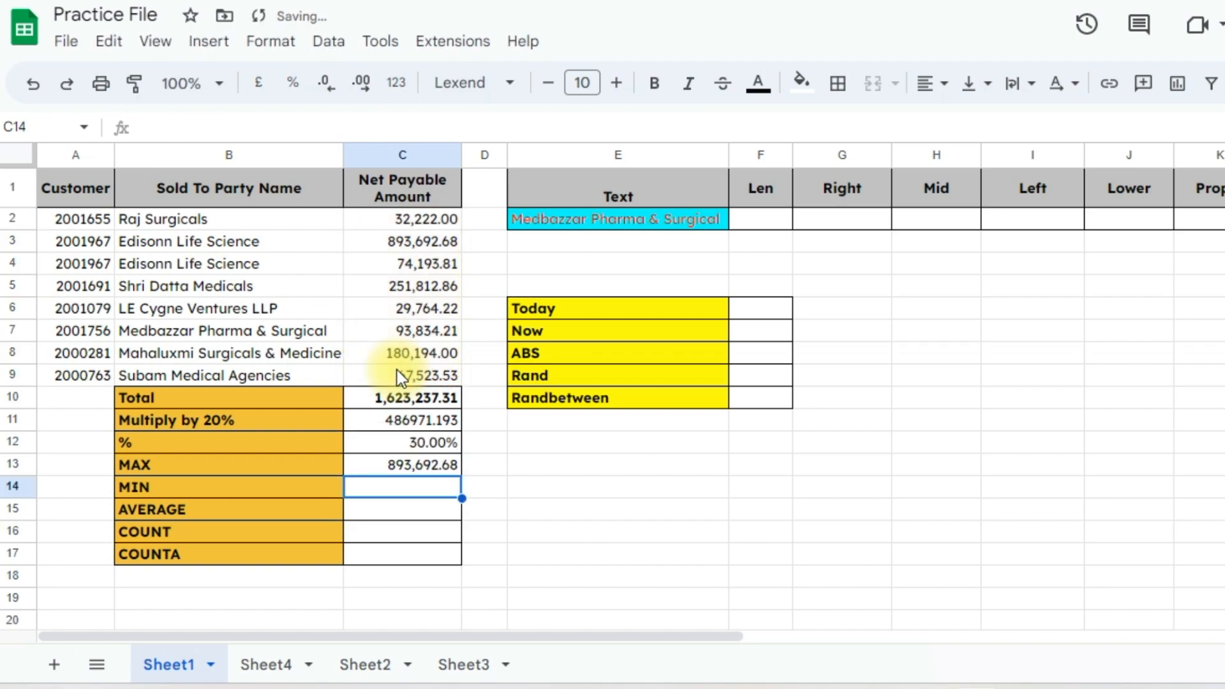
{"action": "key", "text": "Up"}
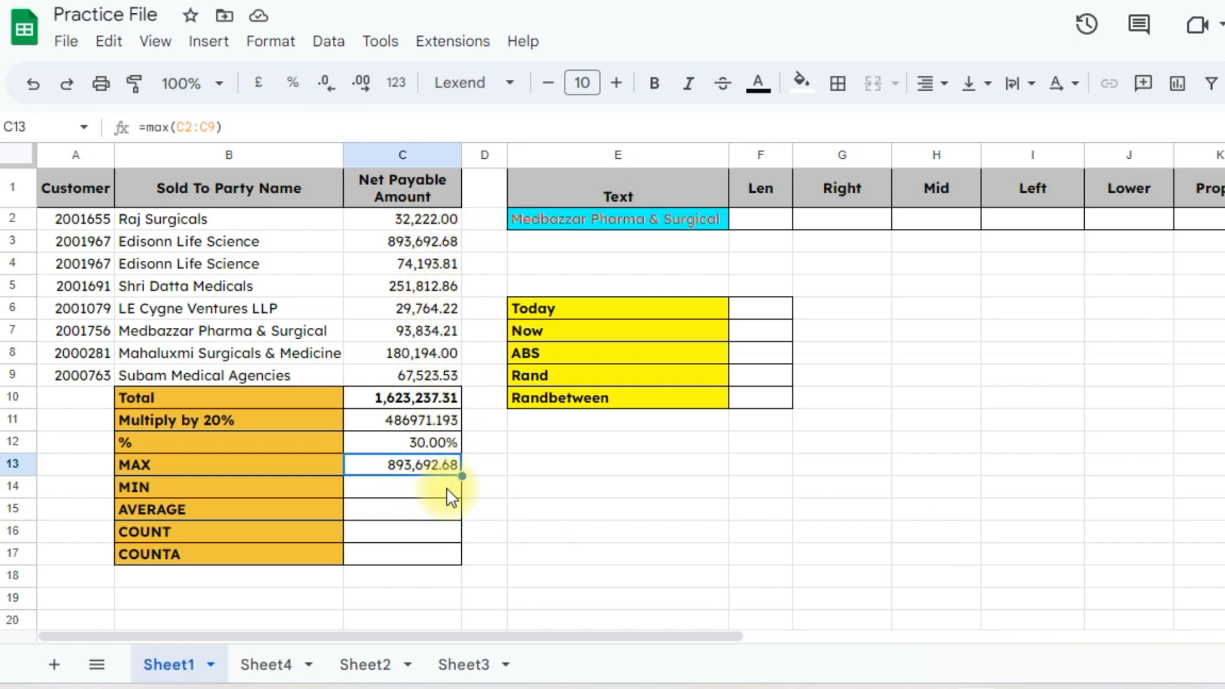
{"action": "key", "text": "F2"}
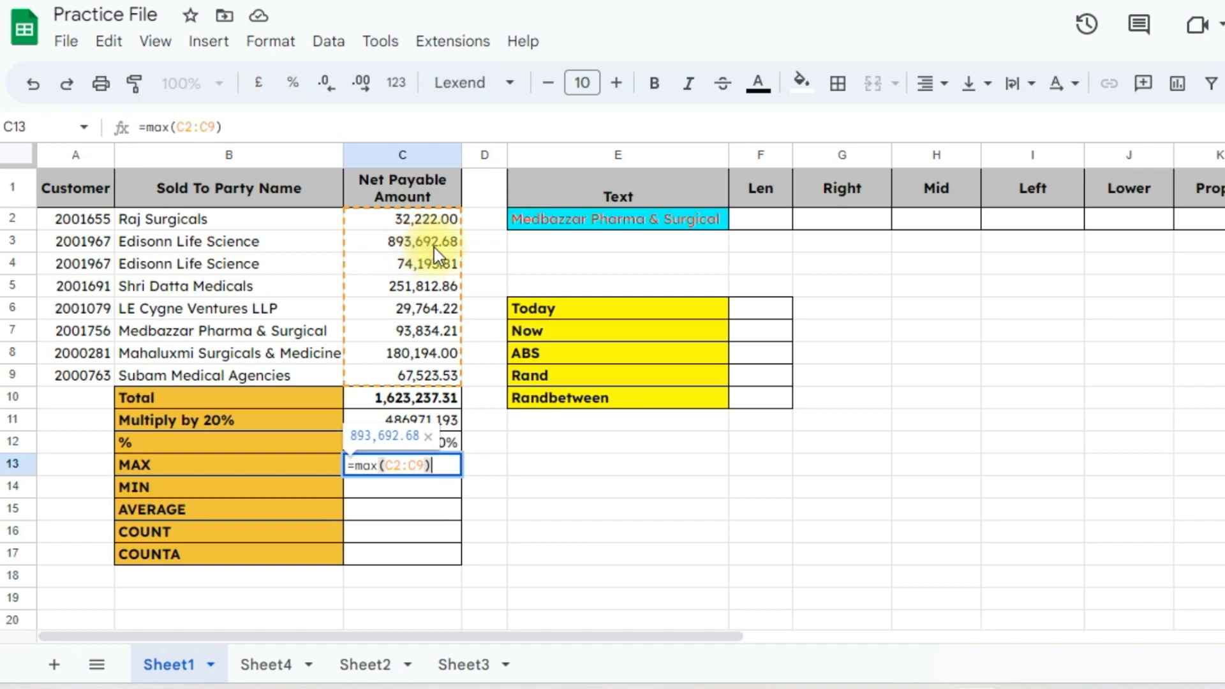
{"action": "key", "text": "Return"}
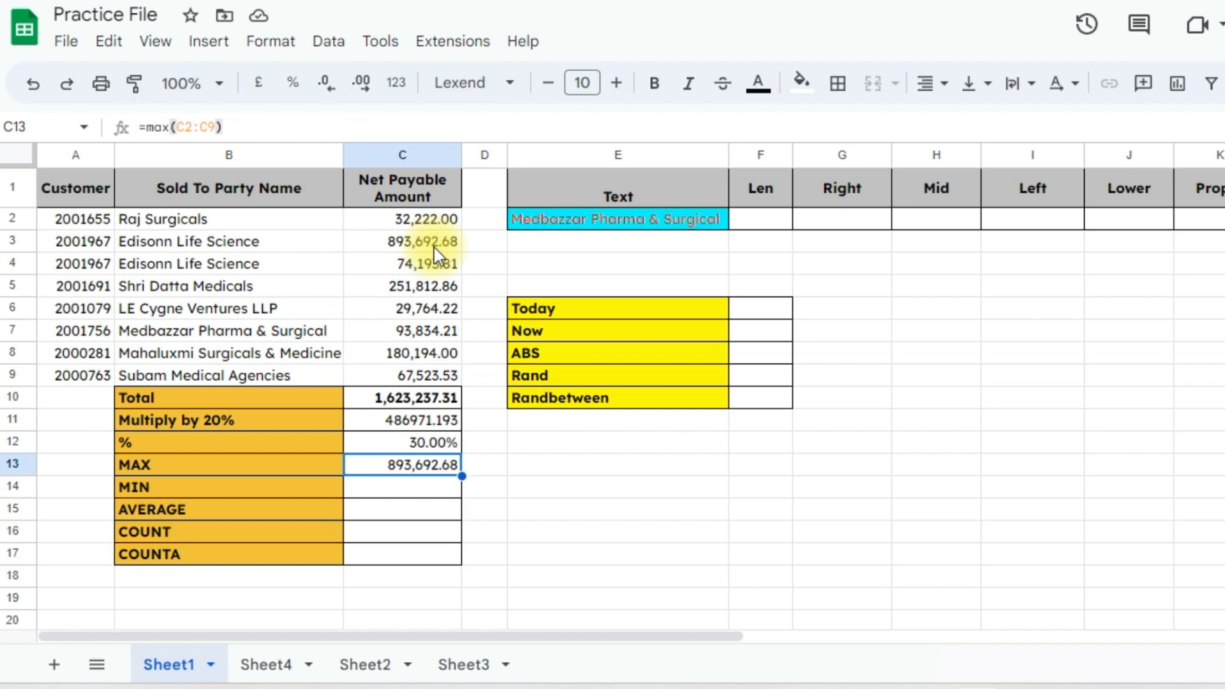
Enter =min(C2:C9) in C14 to return 29,764.22
{"action": "key", "text": "Down"}
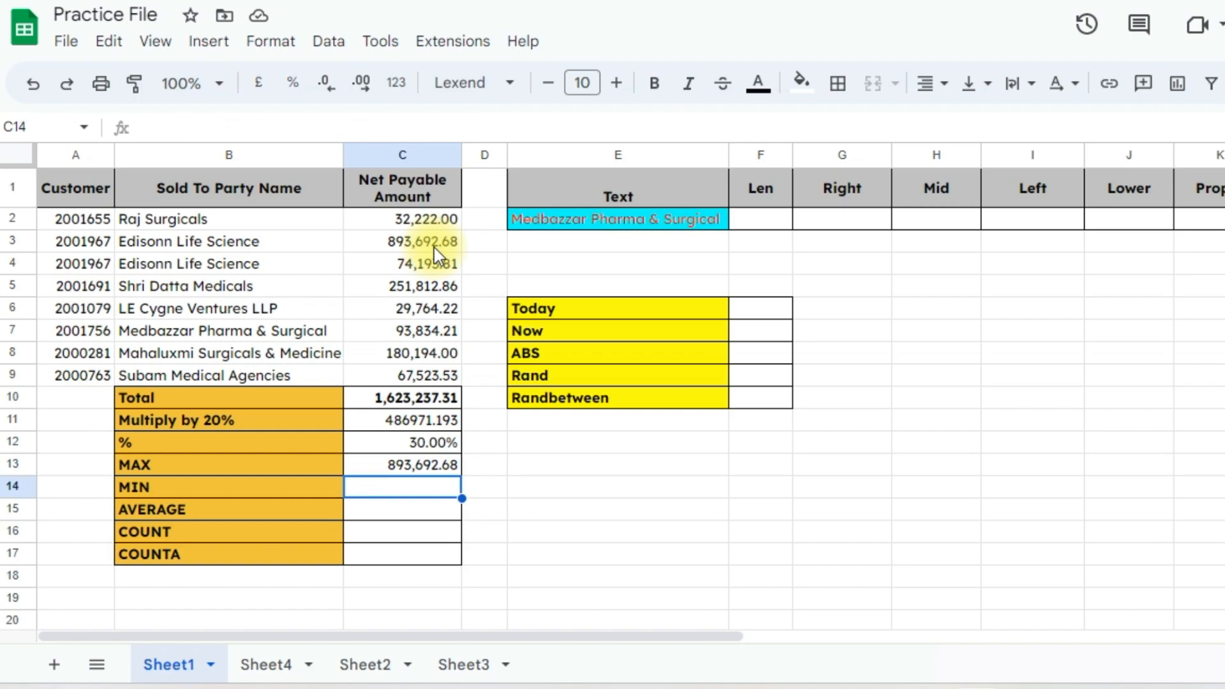
{"action": "type", "text": "=min"}
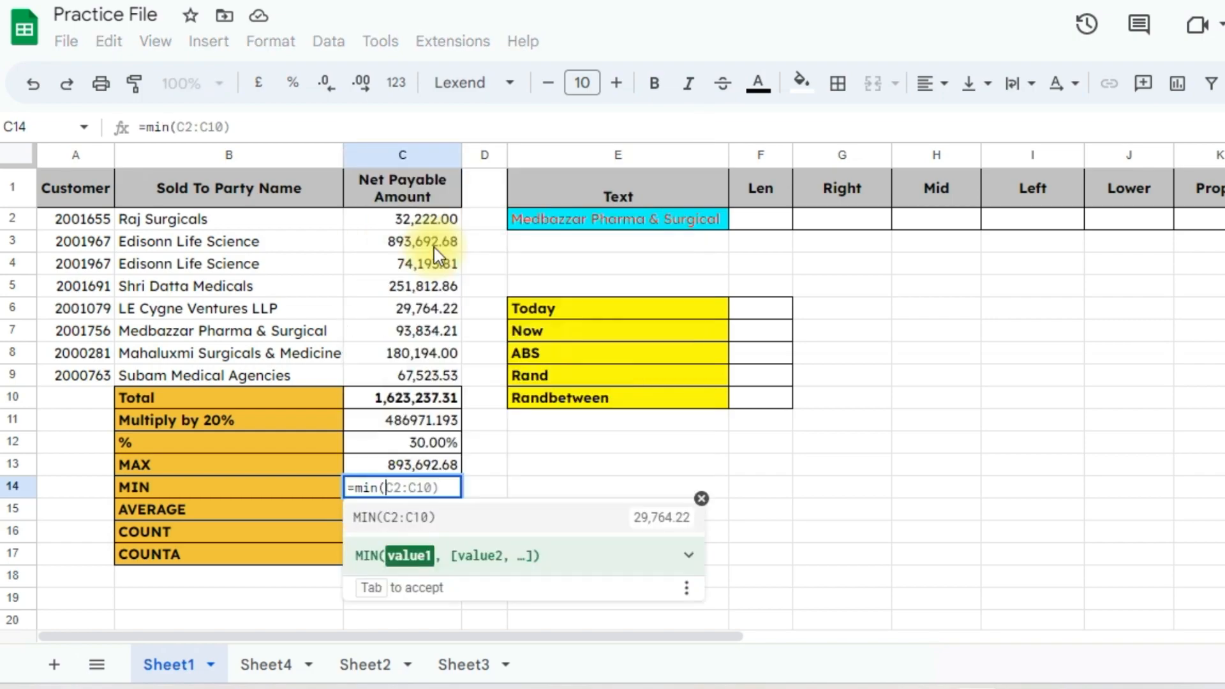
{"action": "type", "text": "("}
{"action": "left_click_drag", "start_coordinate": [431, 220], "coordinate": [421, 373]}
{"action": "type", "text": ")"}
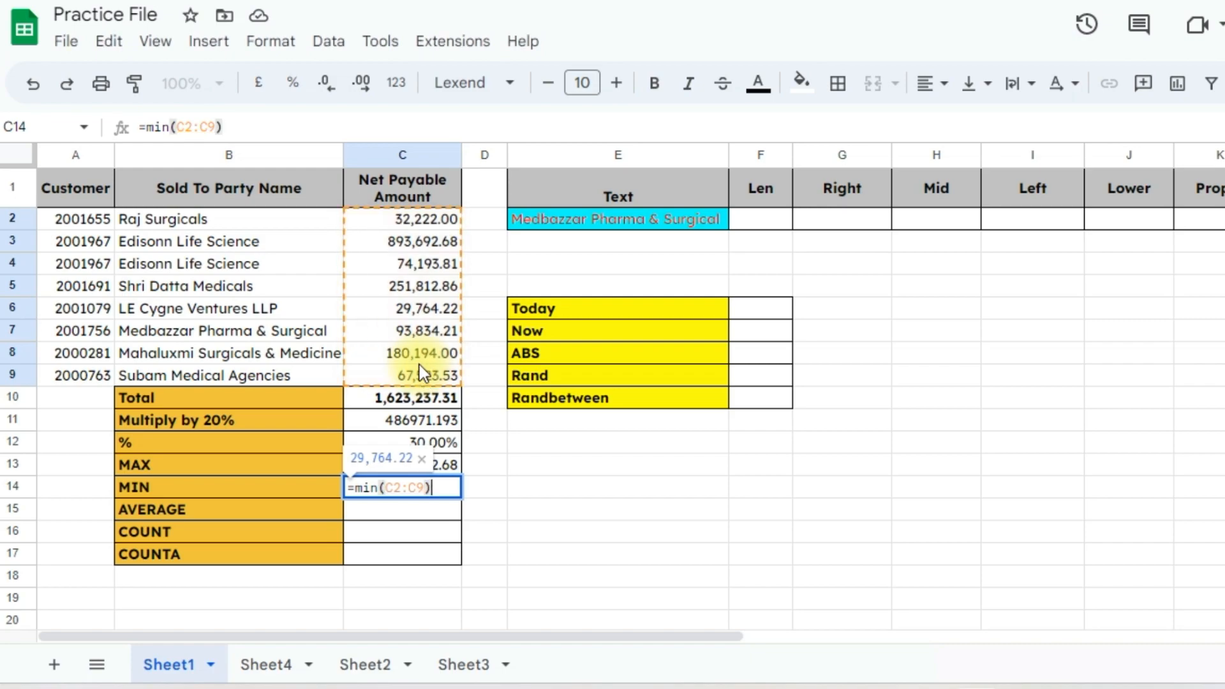
{"action": "key", "text": "Return"}
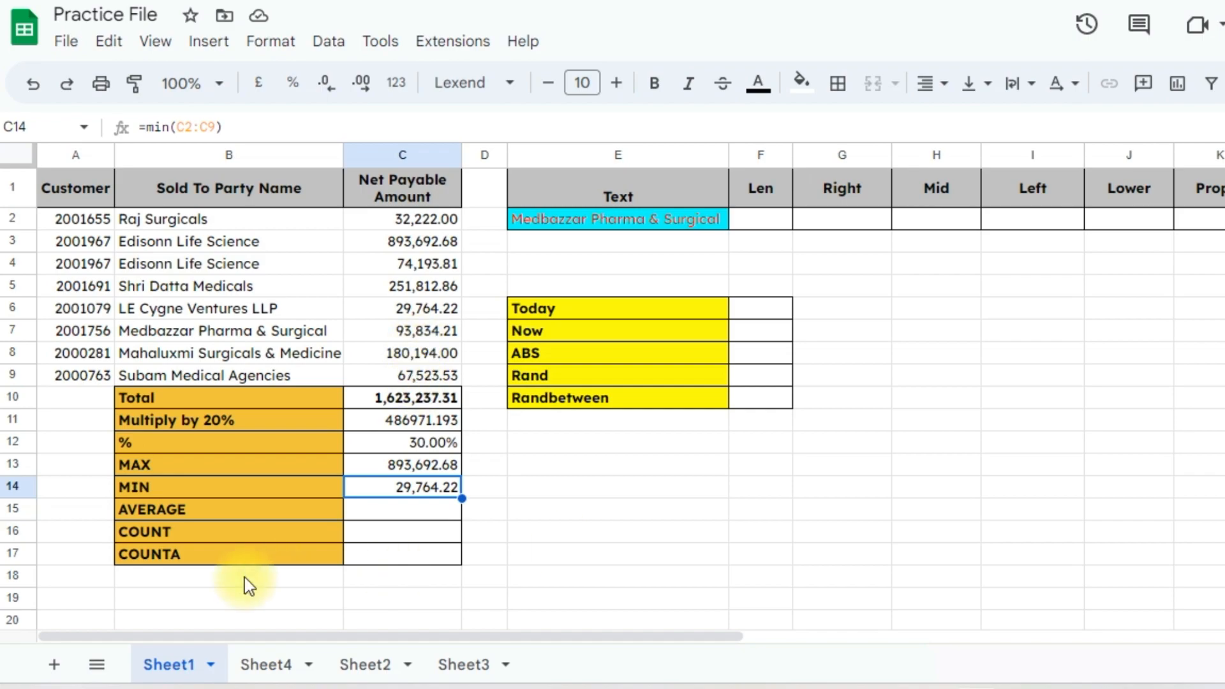
Enter =average(C2:C9) in C15 to return 202,904.66
{"action": "left_click", "coordinate": [376, 514]}
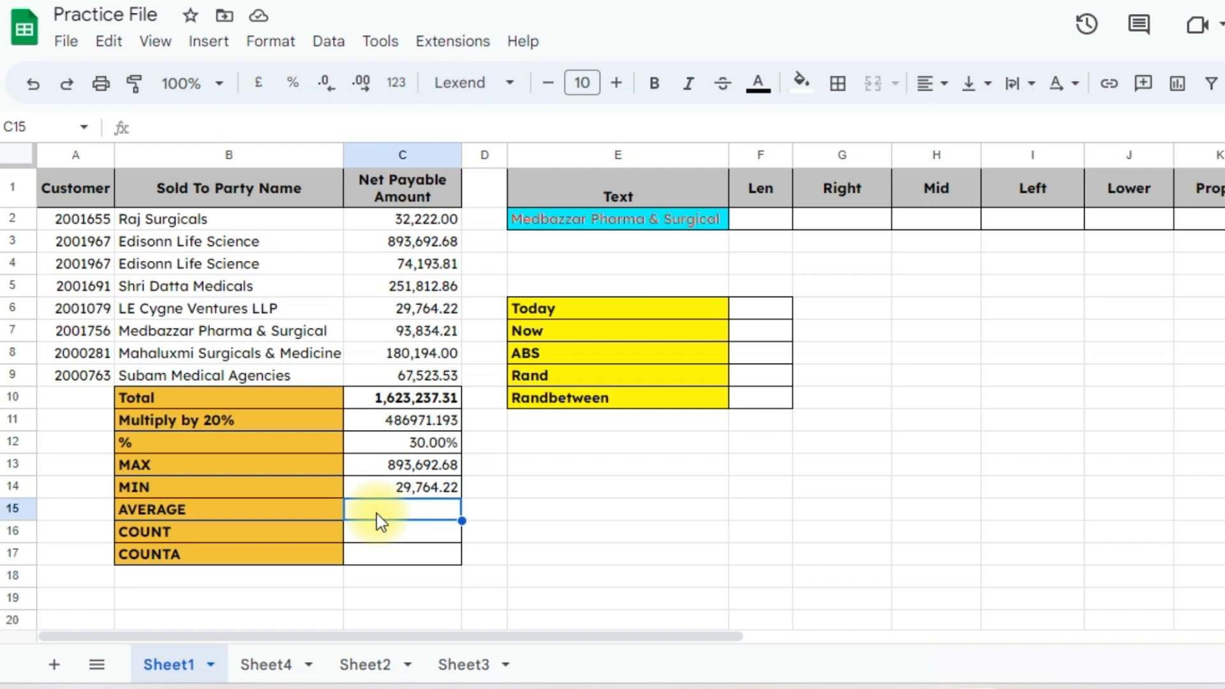
{"action": "type", "text": "=ave"}
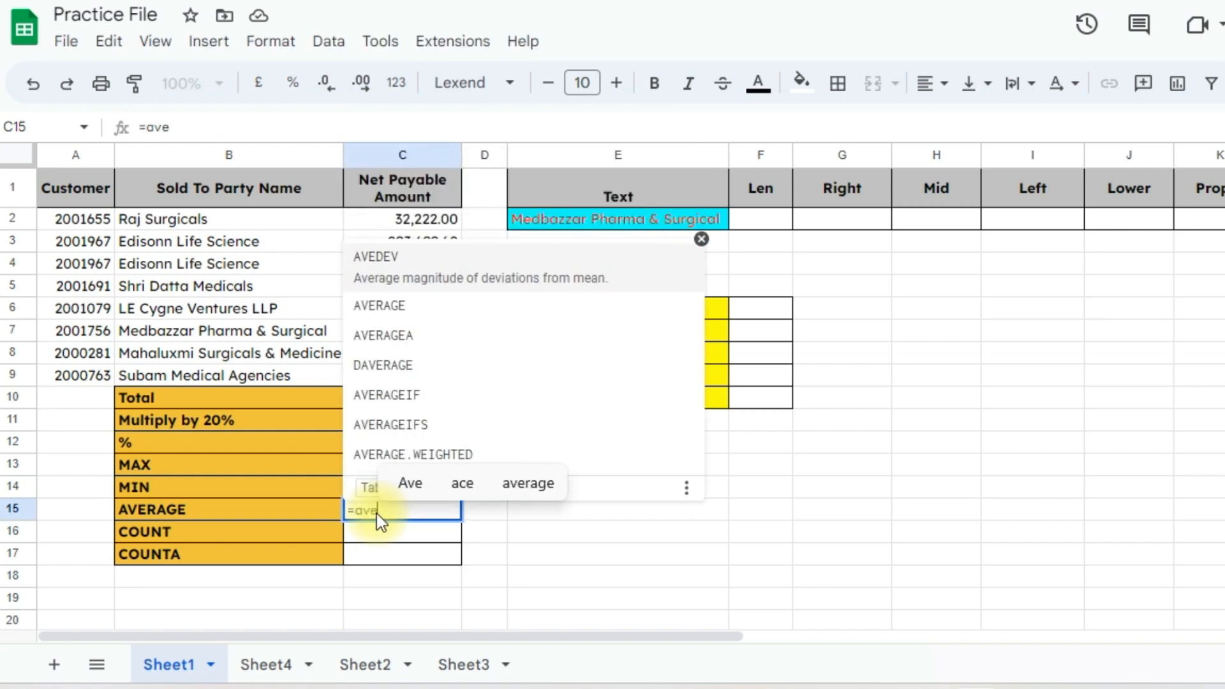
{"action": "type", "text": "rage"}
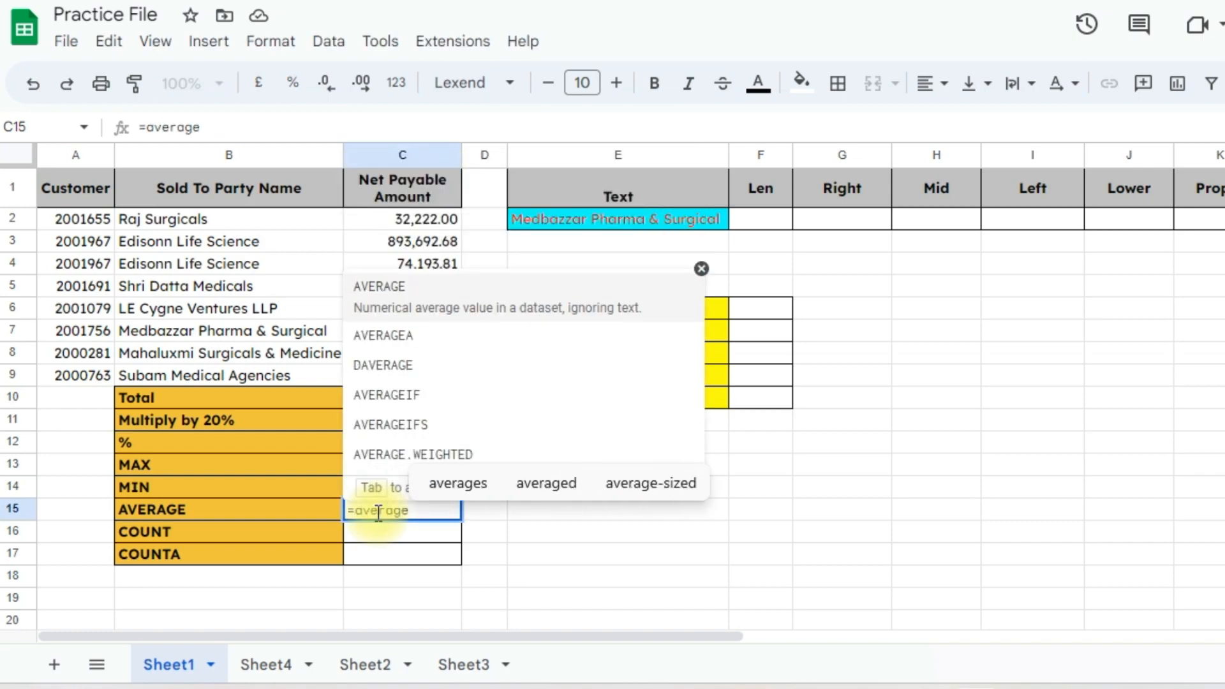
{"action": "key", "text": "Tab"}
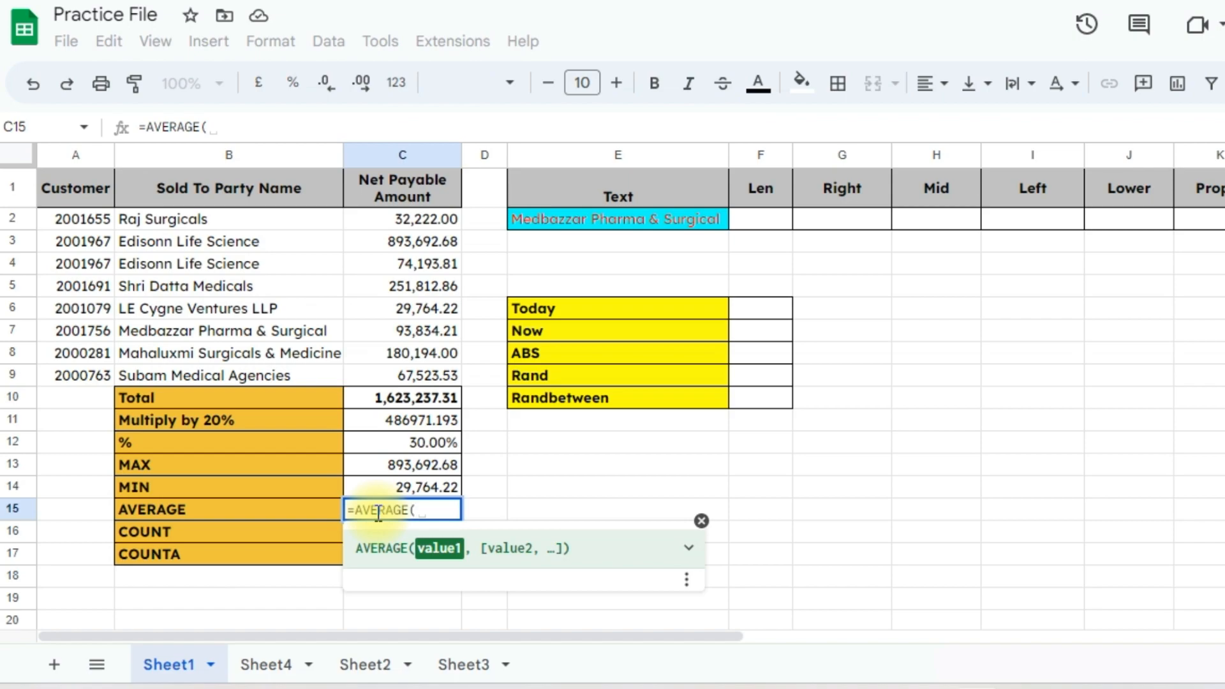
{"action": "left_click", "coordinate": [422, 218]}
{"action": "left_click_drag", "start_coordinate": [422, 223], "coordinate": [423, 370]}
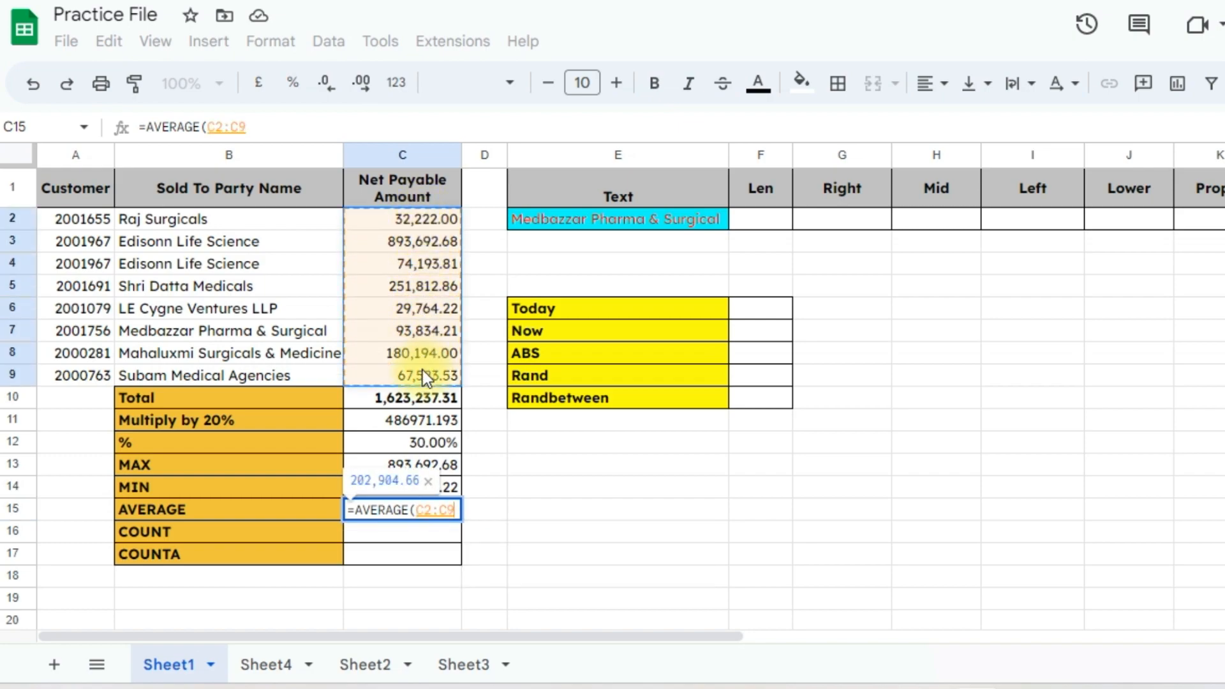
{"action": "type", "text": ")"}
{"action": "key", "text": "Return"}
{"action": "key", "text": "Up"}
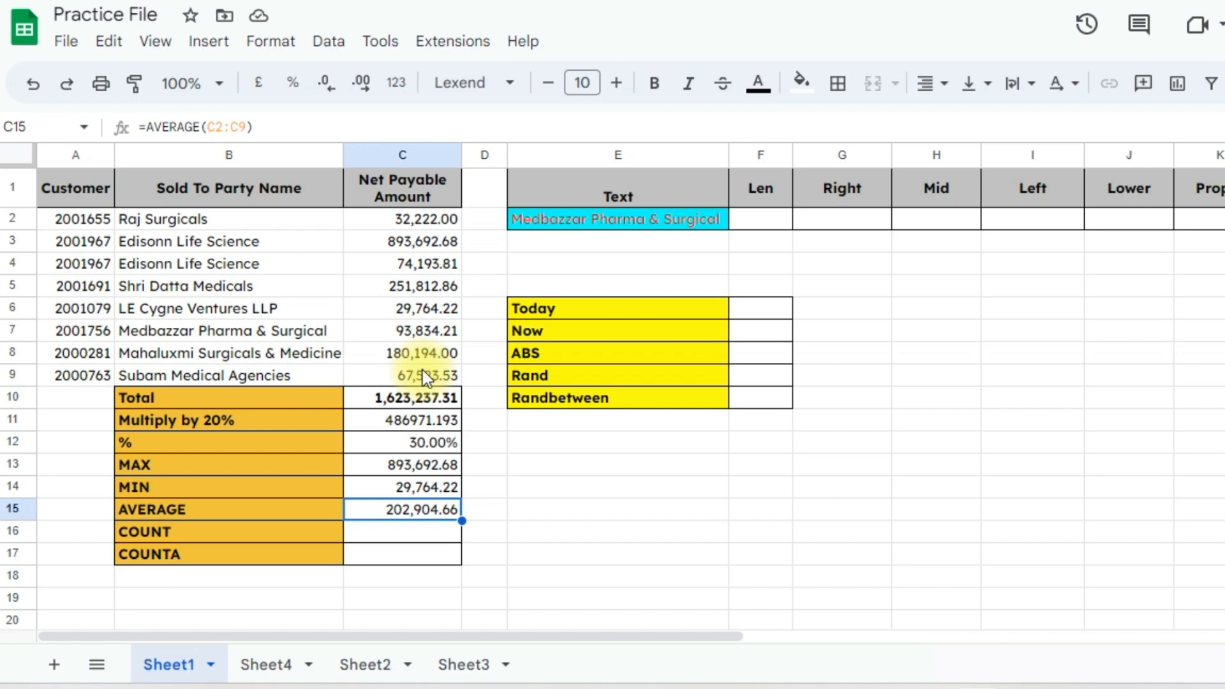
{"action": "key", "text": "Down"}
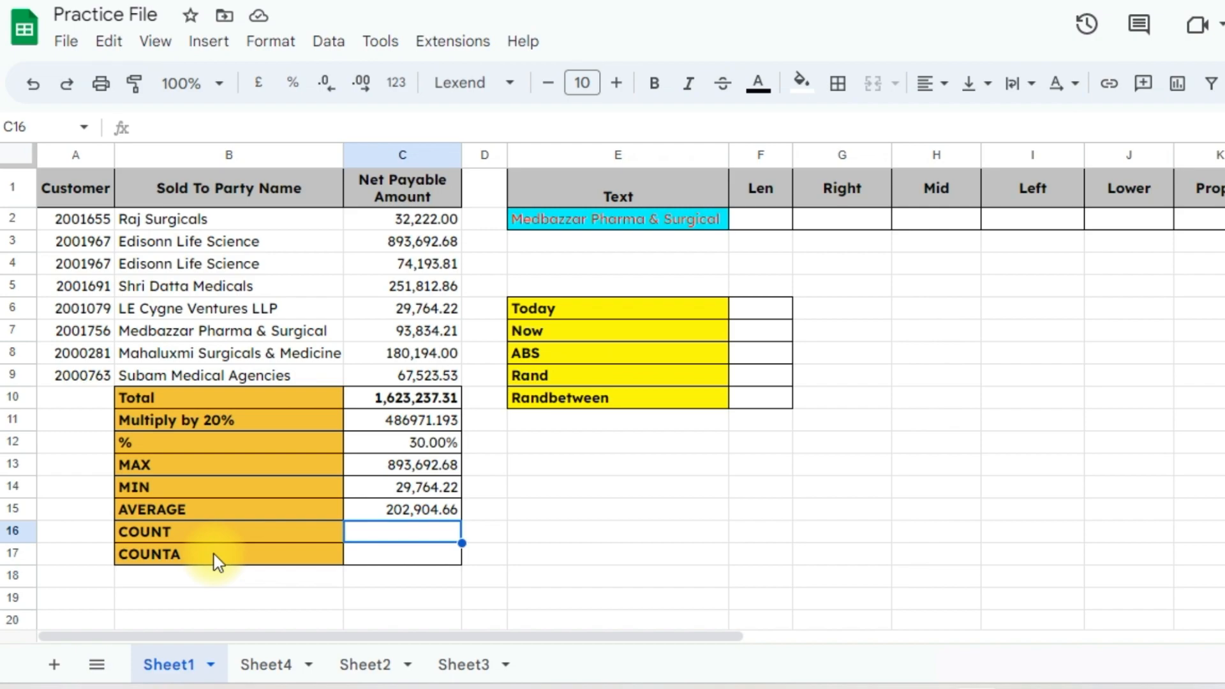
Enter =count(C2:C9) in C16 to return 8, then recheck it
{"action": "type", "text": "=count"}
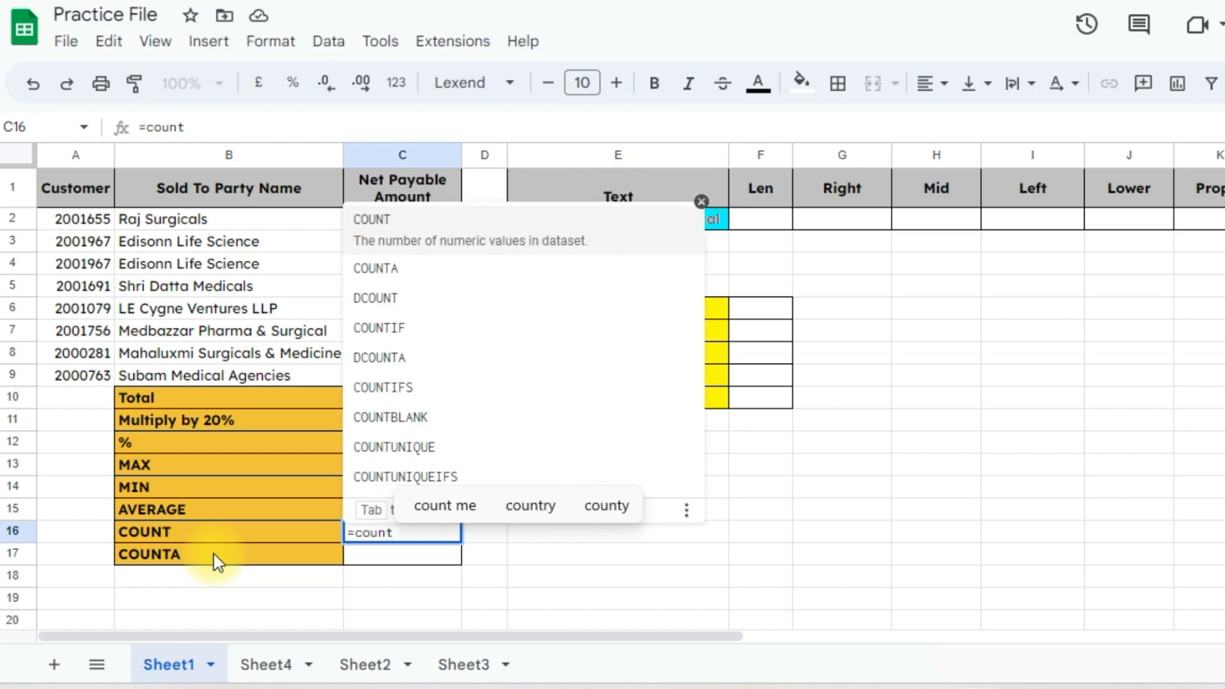
{"action": "type", "text": "("}
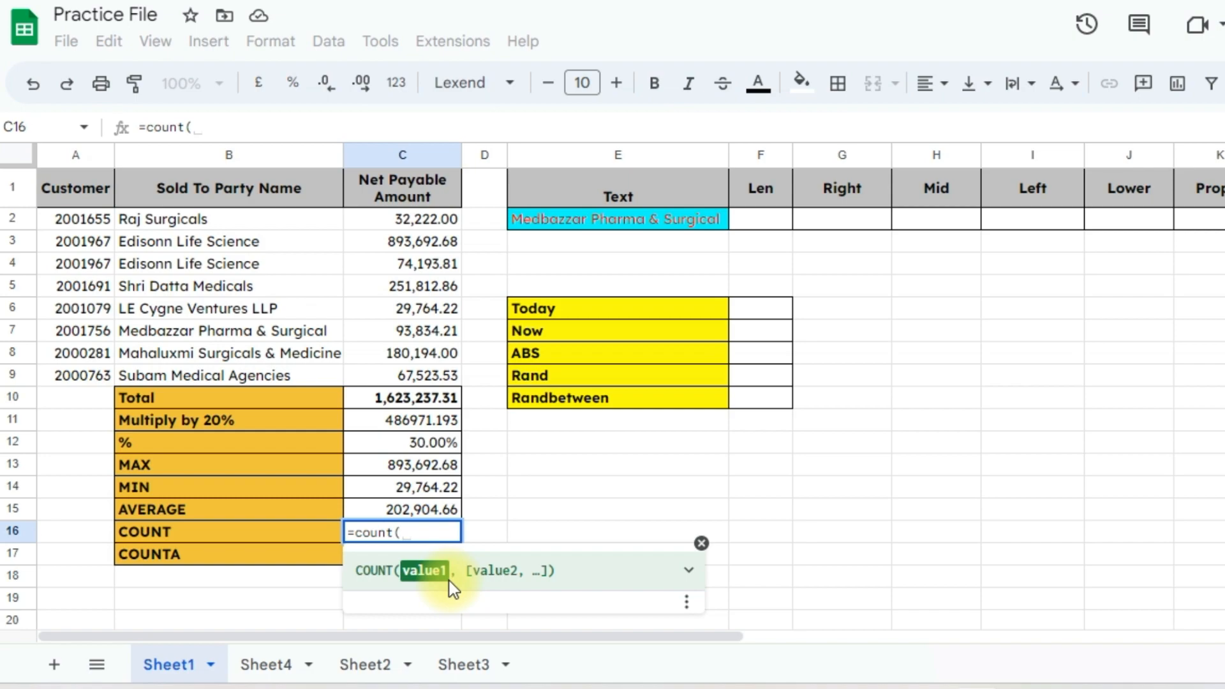
{"action": "left_click_drag", "start_coordinate": [431, 217], "coordinate": [432, 376]}
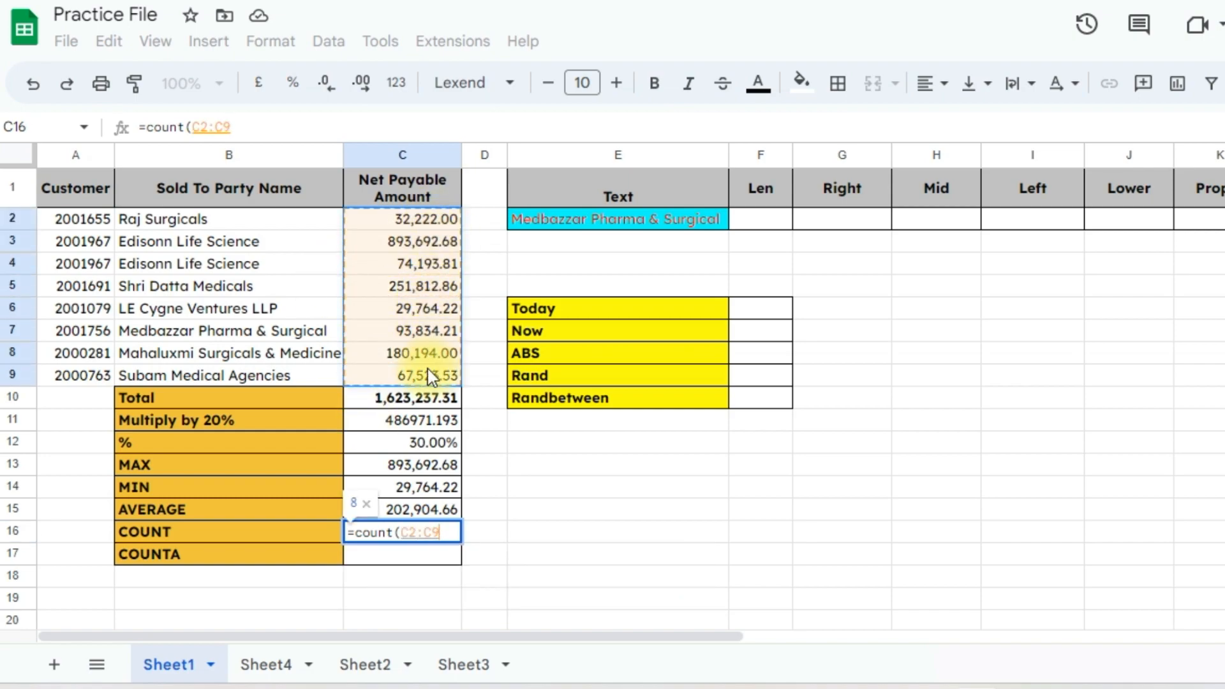
{"action": "key", "text": "Return"}
{"action": "key", "text": "Up"}
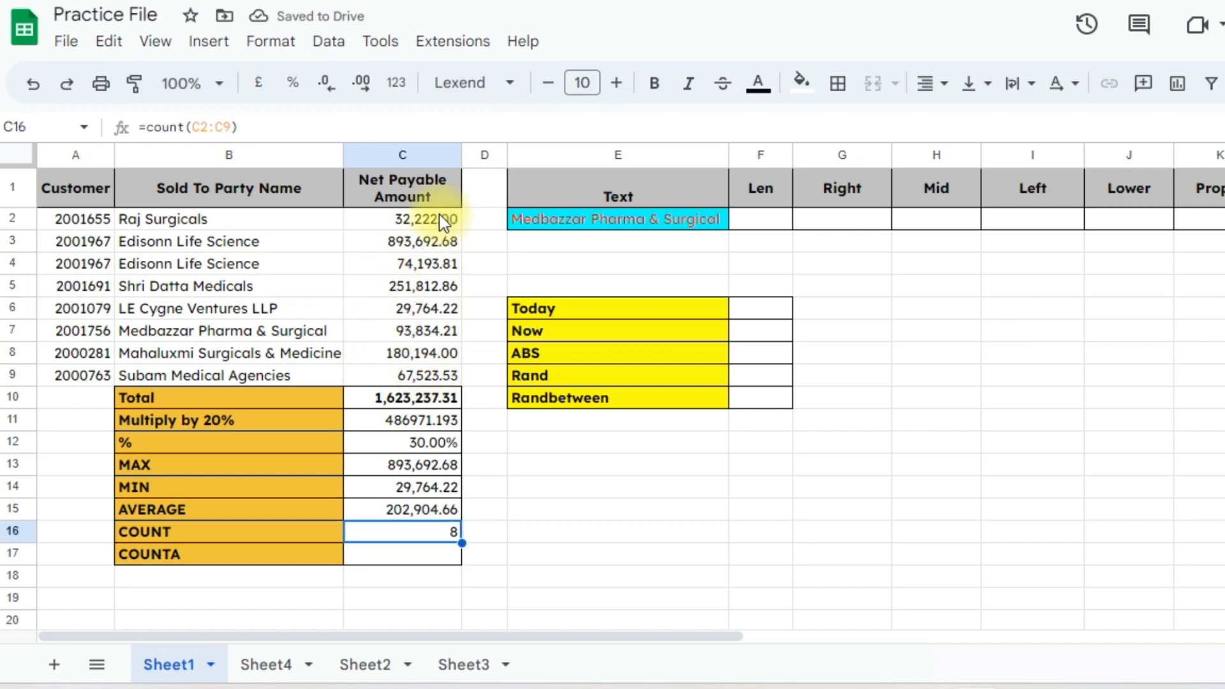
Clear C4 so COUNT drops to 7, undo to restore 74,193.81, then start =counta( in C17
{"action": "left_click", "coordinate": [434, 267]}
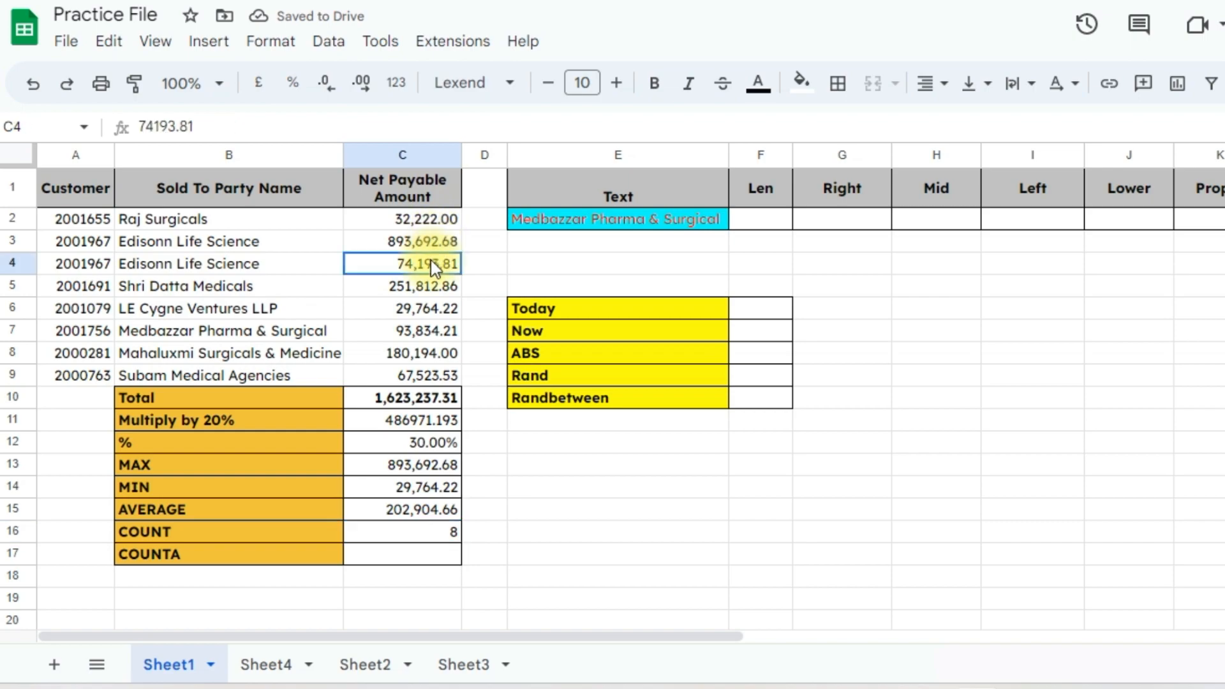
{"action": "key", "text": "Delete"}
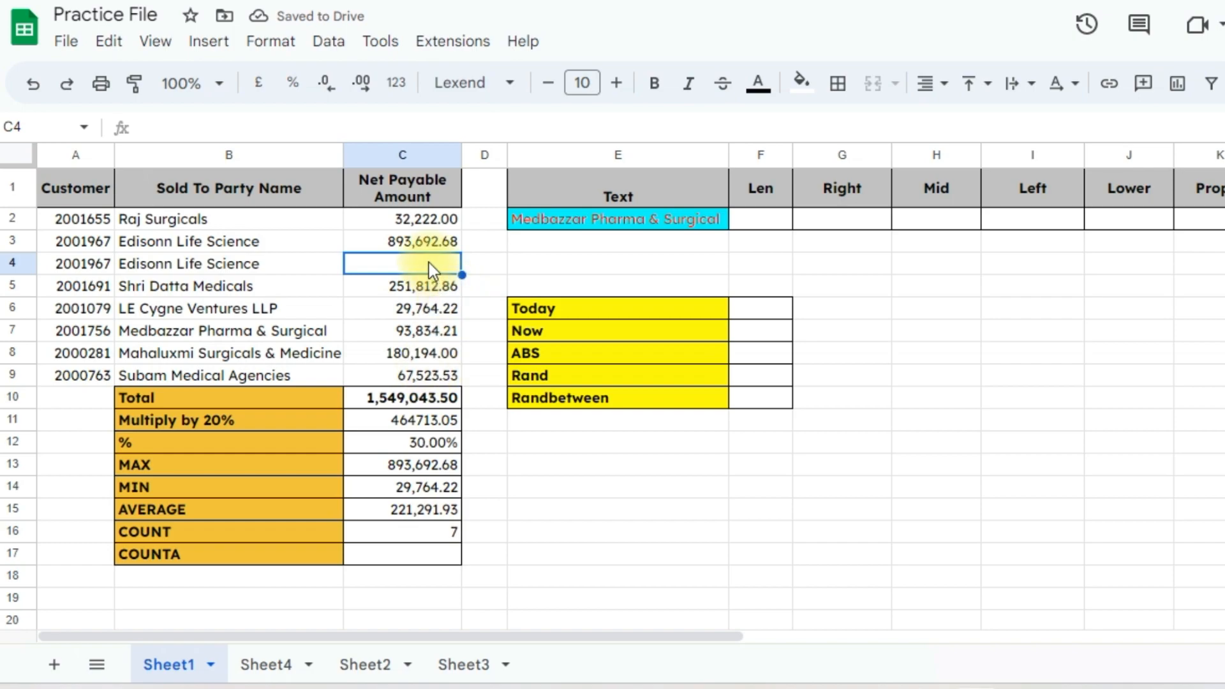
{"action": "key", "text": "ctrl+z"}
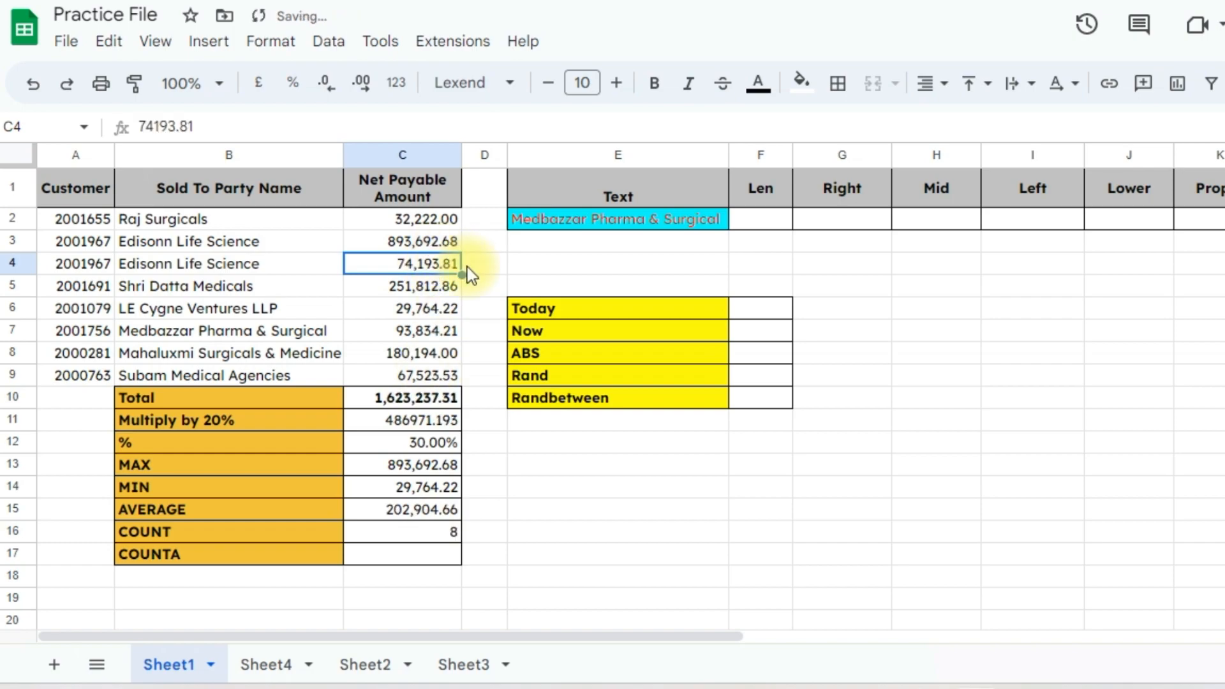
{"action": "left_click", "coordinate": [438, 527]}
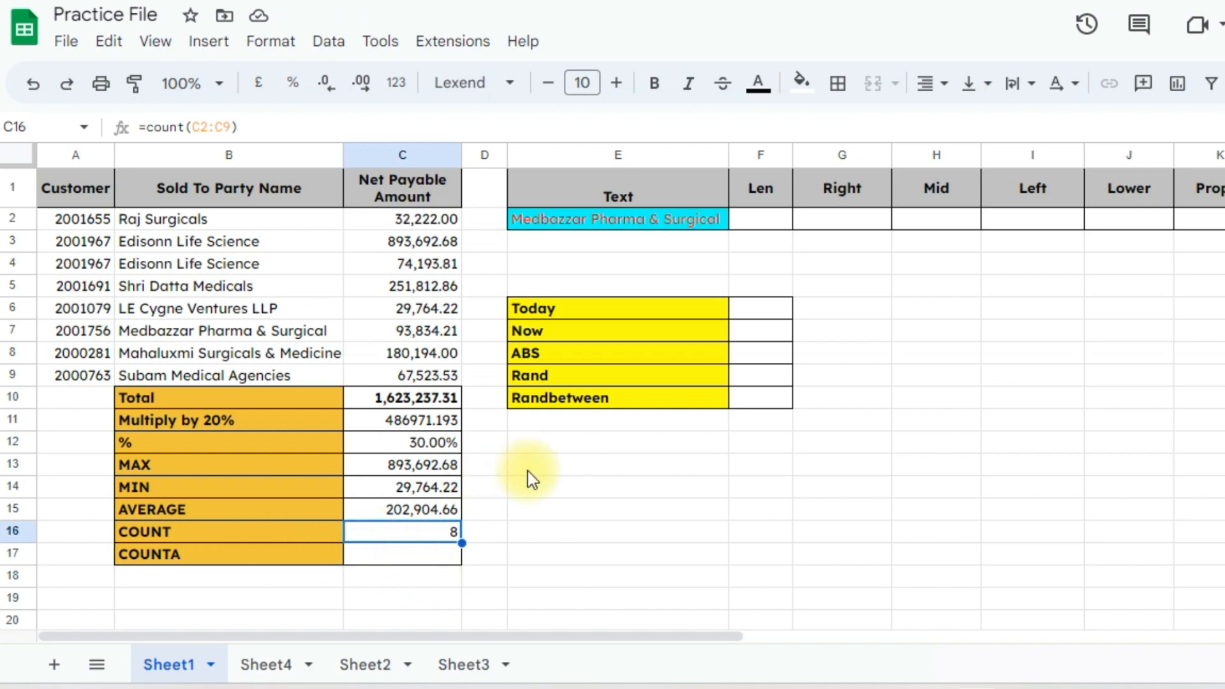
{"action": "left_click", "coordinate": [413, 564]}
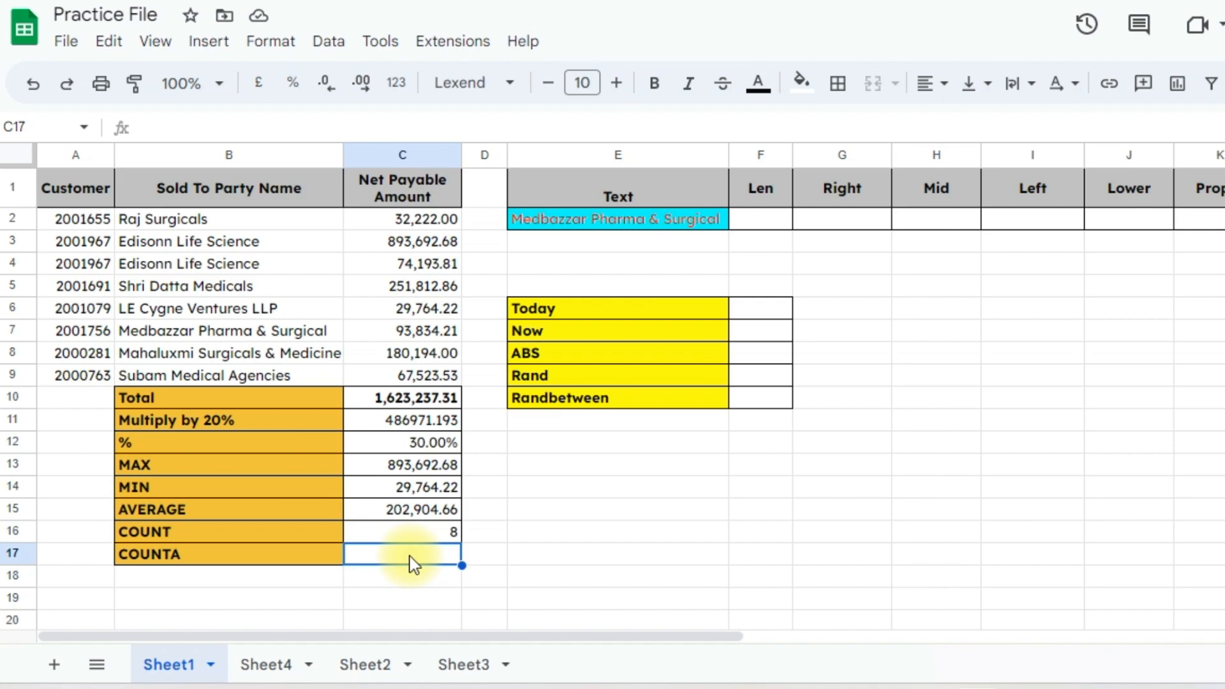
{"action": "type", "text": "=count"}
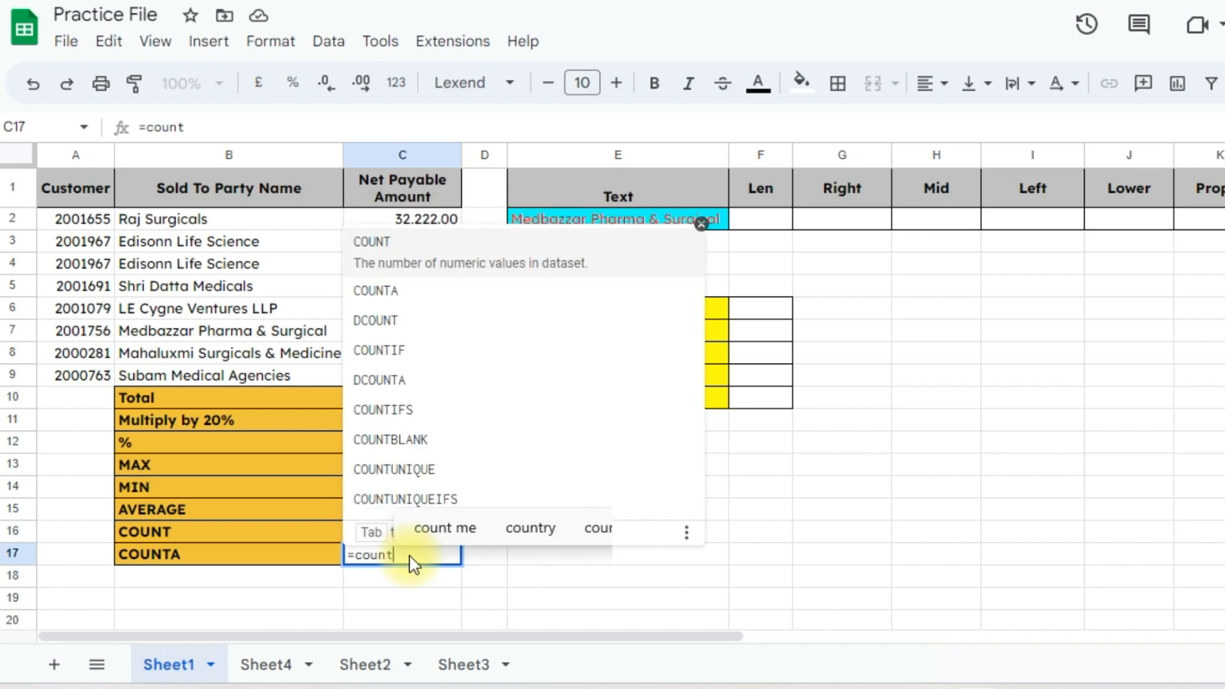
{"action": "type", "text": "a"}
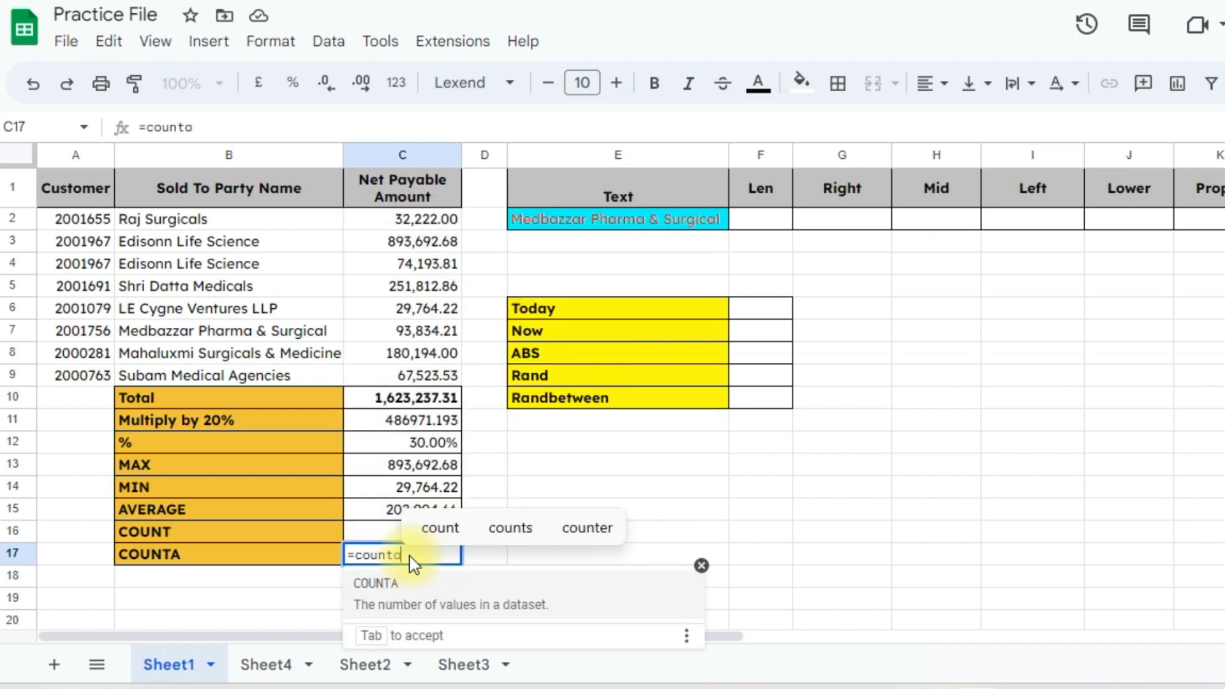
{"action": "type", "text": "("}
Complete =counta(B2:B9,C2:C9) in C17 to return 16
{"action": "left_click", "coordinate": [275, 225]}
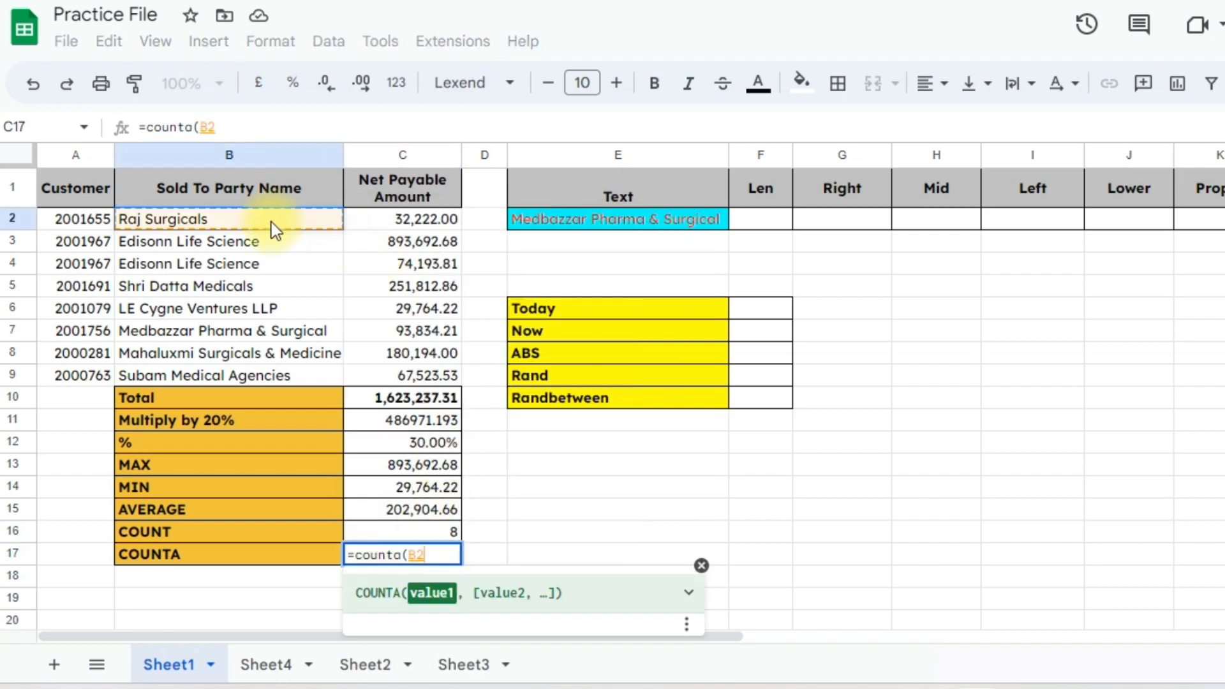
{"action": "left_click_drag", "start_coordinate": [272, 224], "coordinate": [270, 368]}
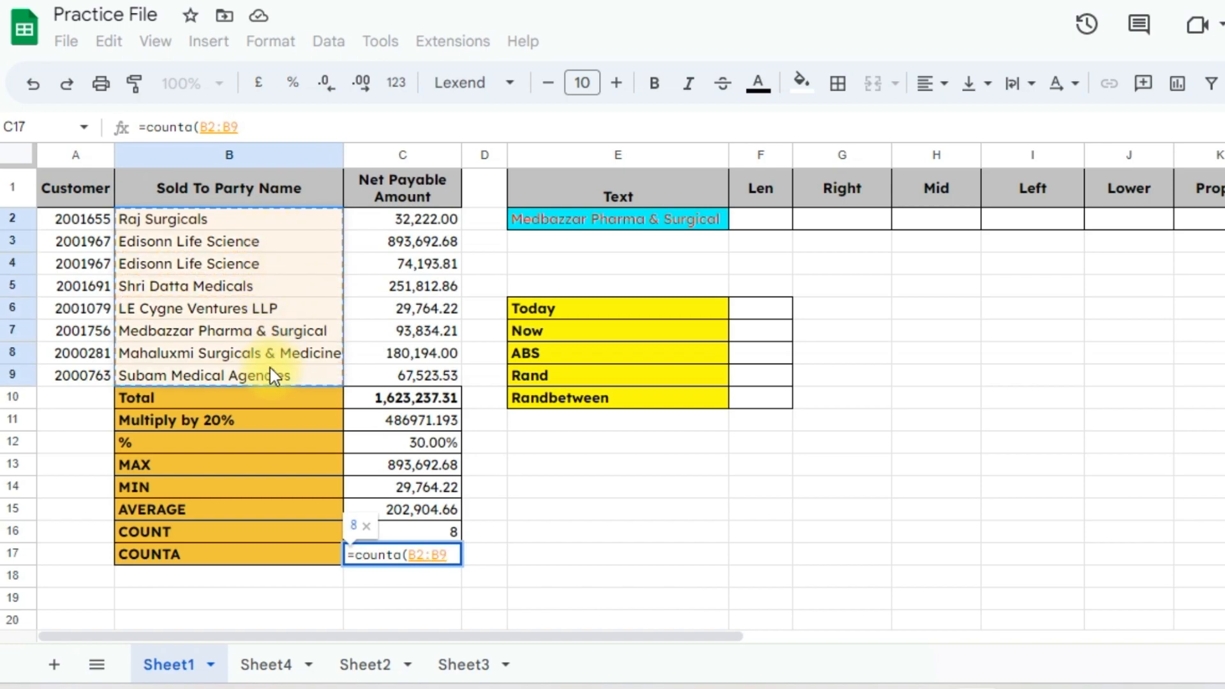
{"action": "type", "text": ","}
{"action": "left_click_drag", "start_coordinate": [399, 221], "coordinate": [408, 370]}
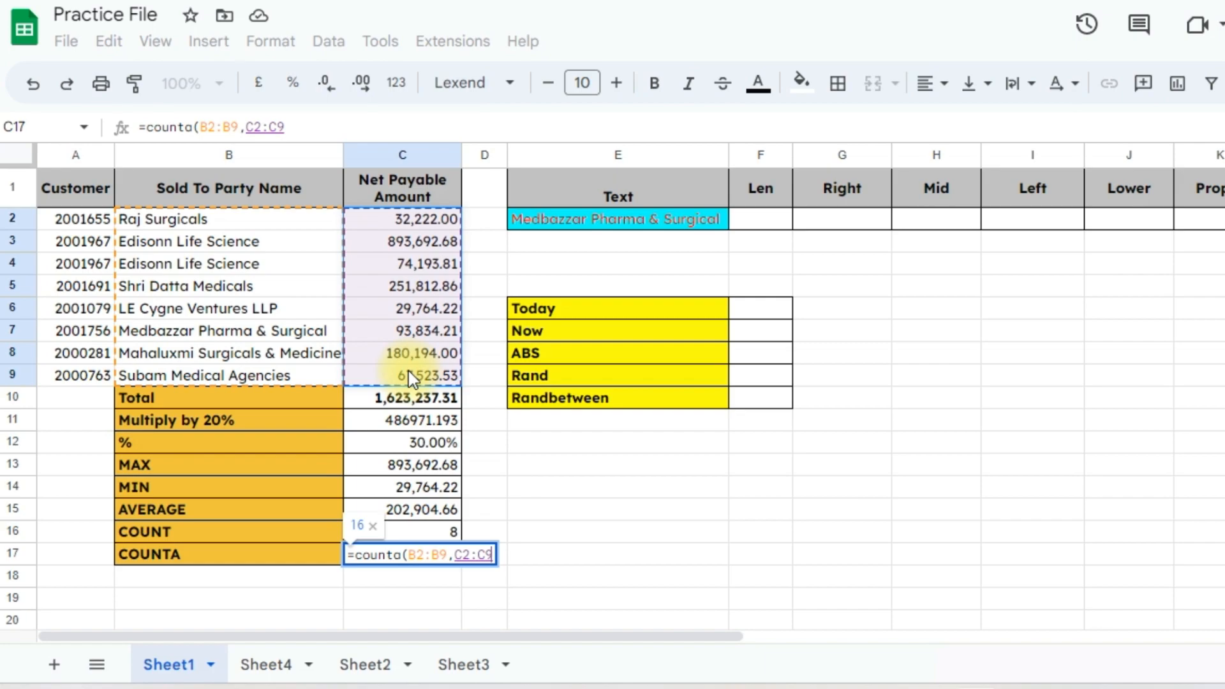
{"action": "key", "text": "Return"}
{"action": "key", "text": "Up"}
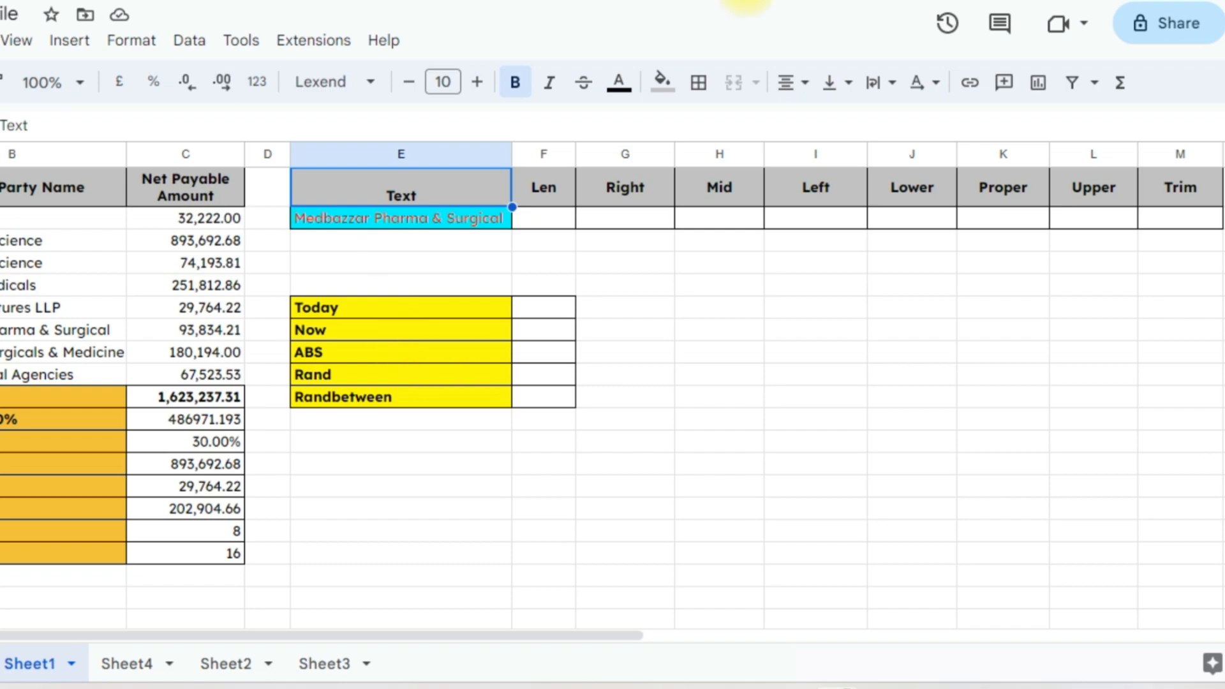
Enter =len(E2) in F2 to return 27
{"action": "left_click", "coordinate": [558, 220]}
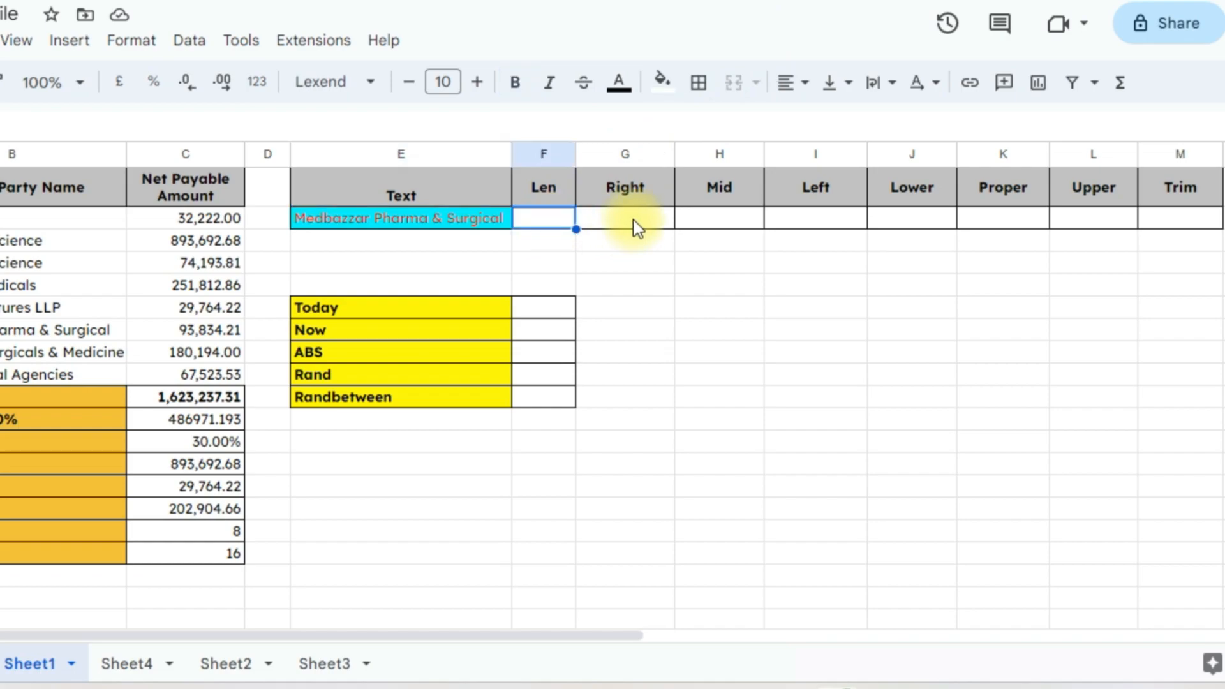
{"action": "type", "text": "=len"}
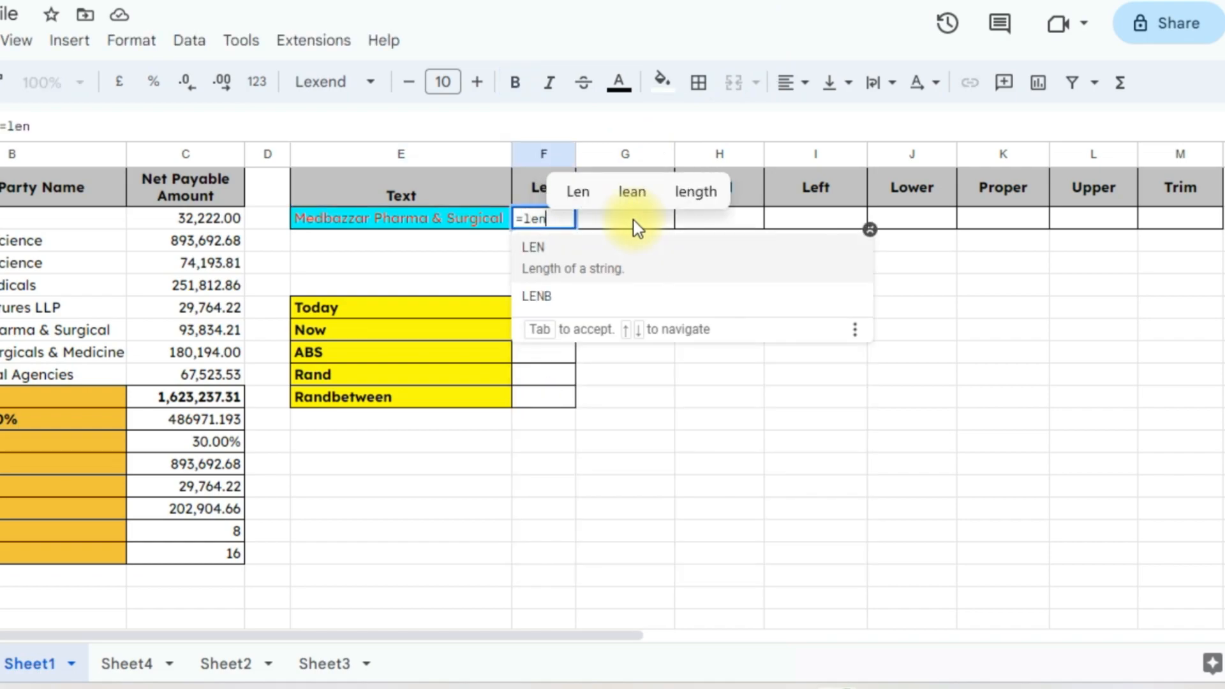
{"action": "type", "text": "("}
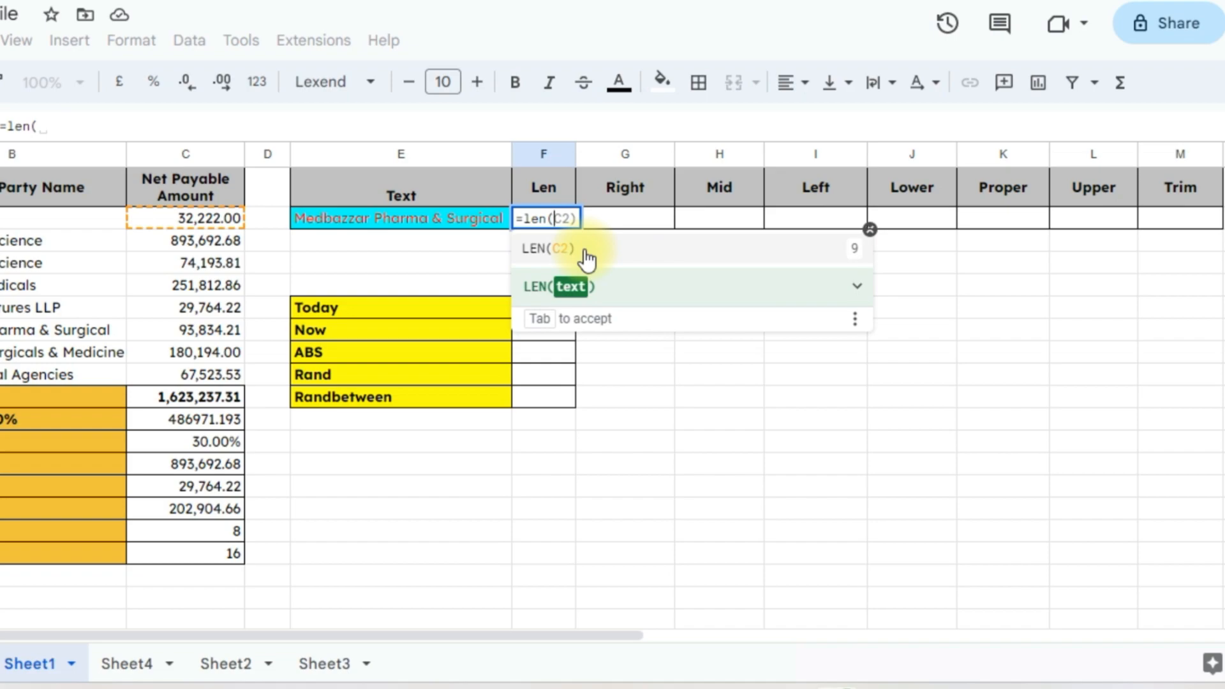
{"action": "left_click", "coordinate": [468, 225]}
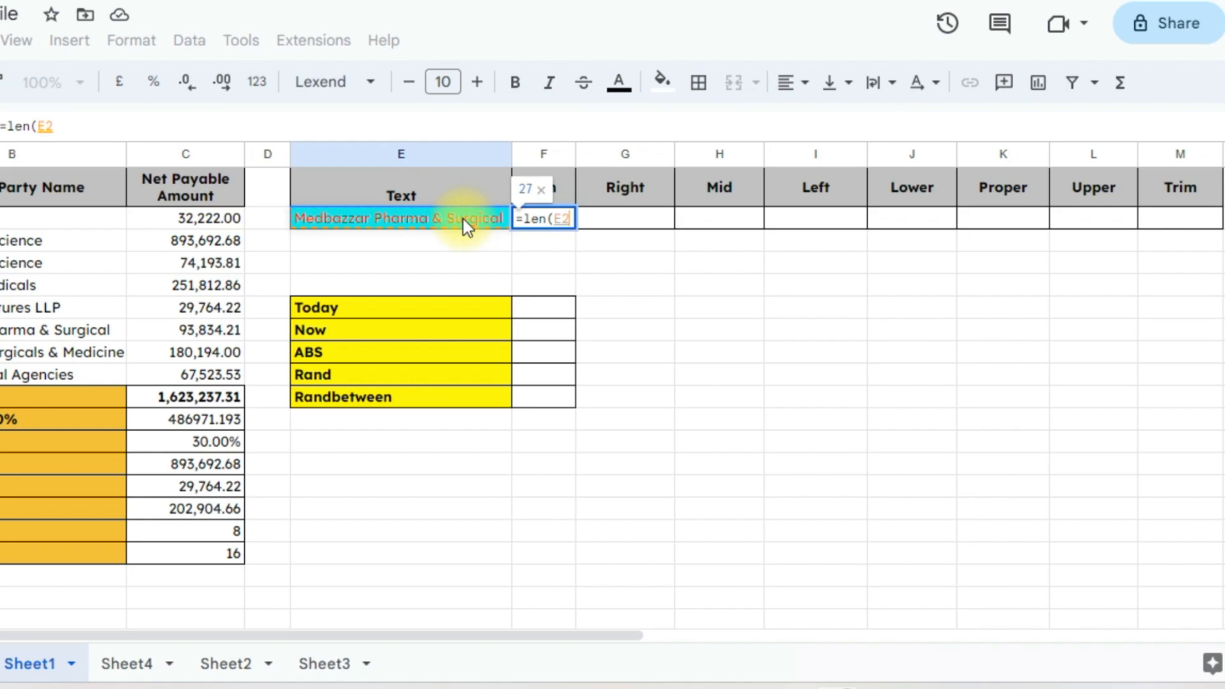
{"action": "key", "text": "Return"}
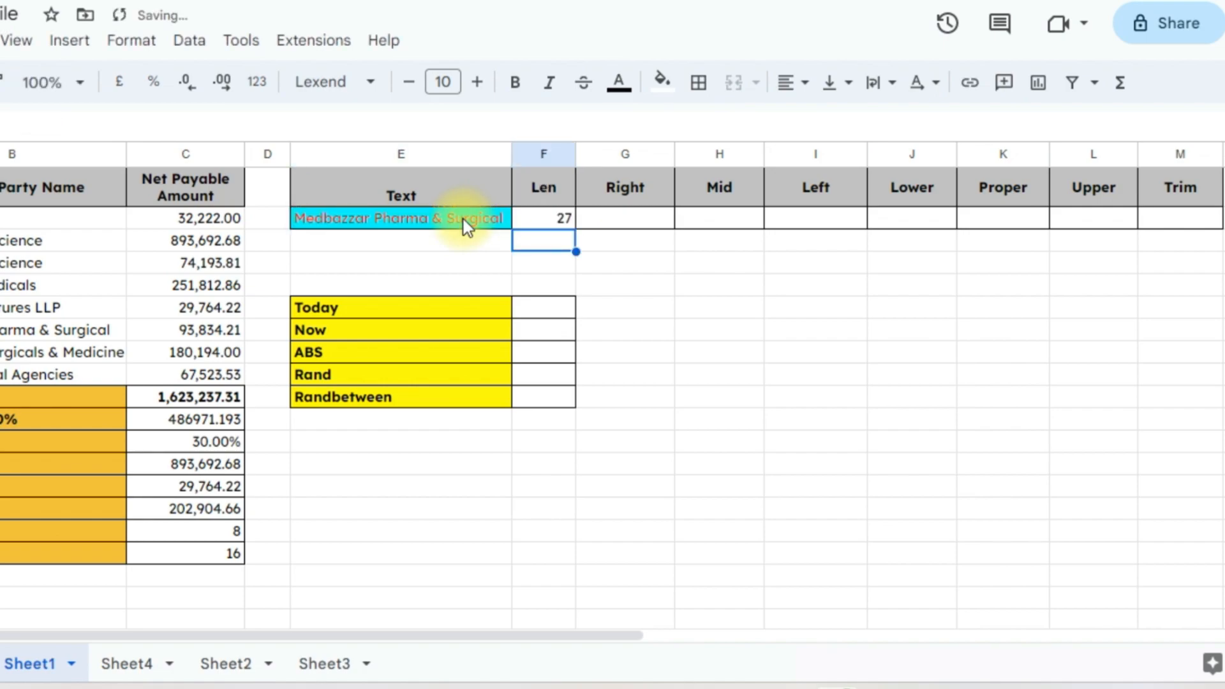
{"action": "key", "text": "Up"}
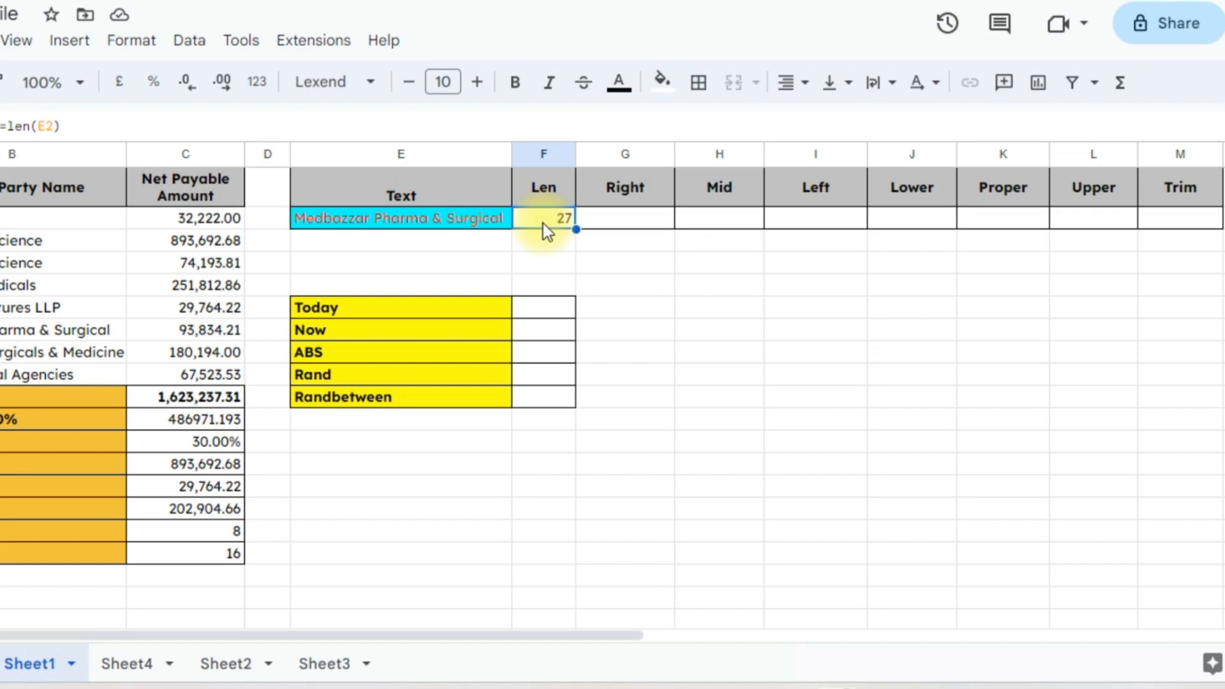
Enter =right(E2,8) in G2 to return Surgical
{"action": "left_click", "coordinate": [652, 224]}
{"action": "type", "text": "=right"}
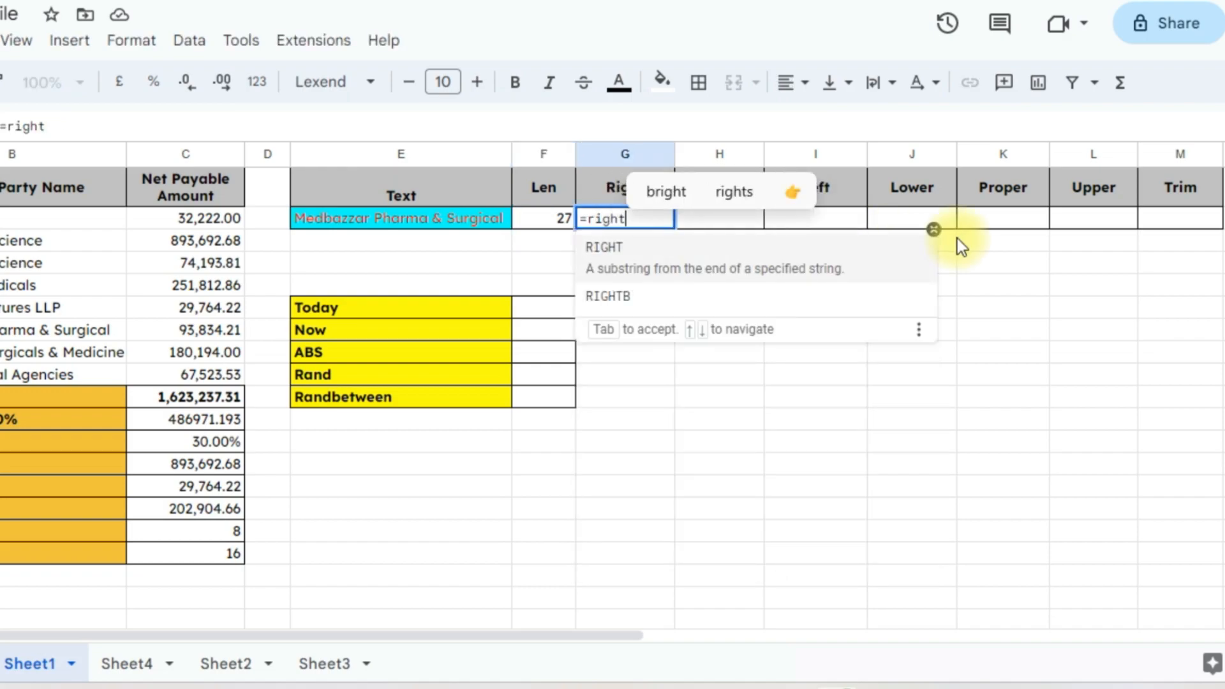
{"action": "type", "text": "("}
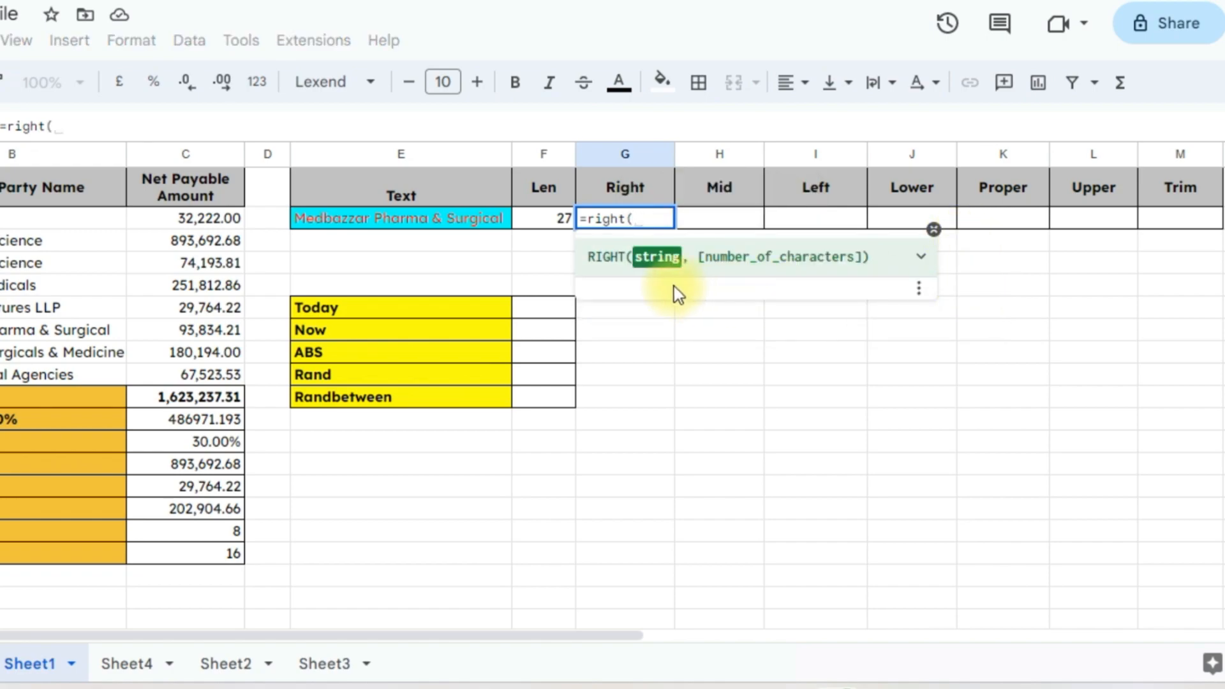
{"action": "left_click", "coordinate": [434, 222]}
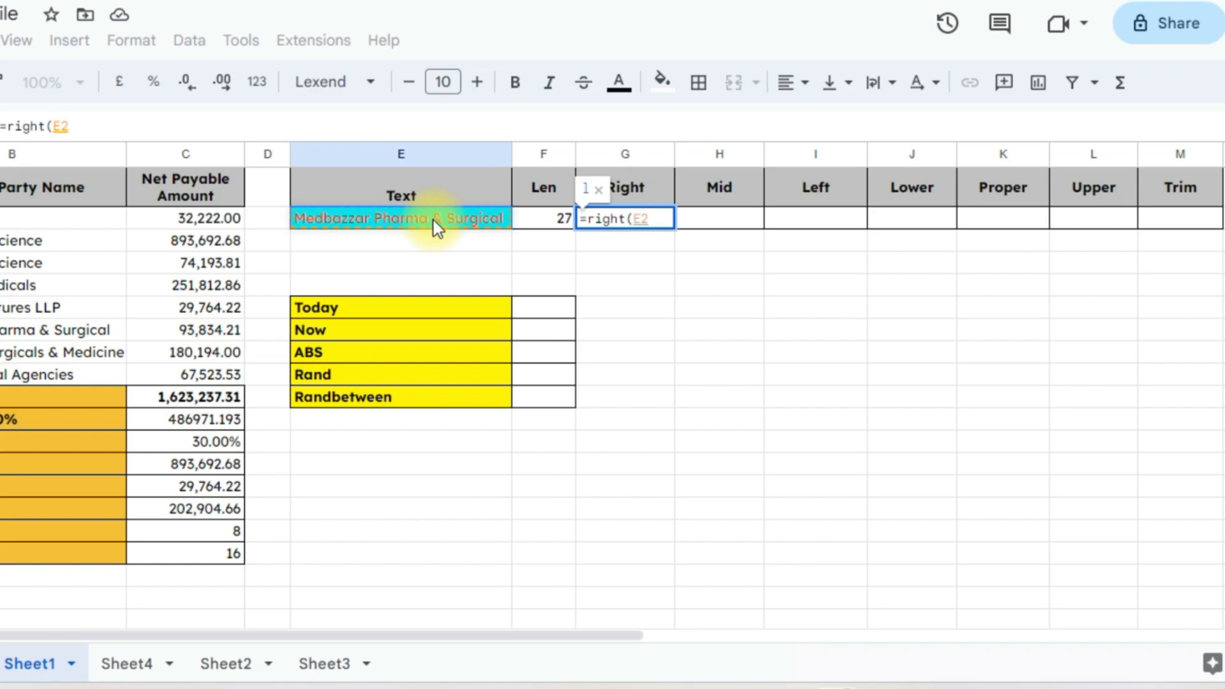
{"action": "type", "text": ","}
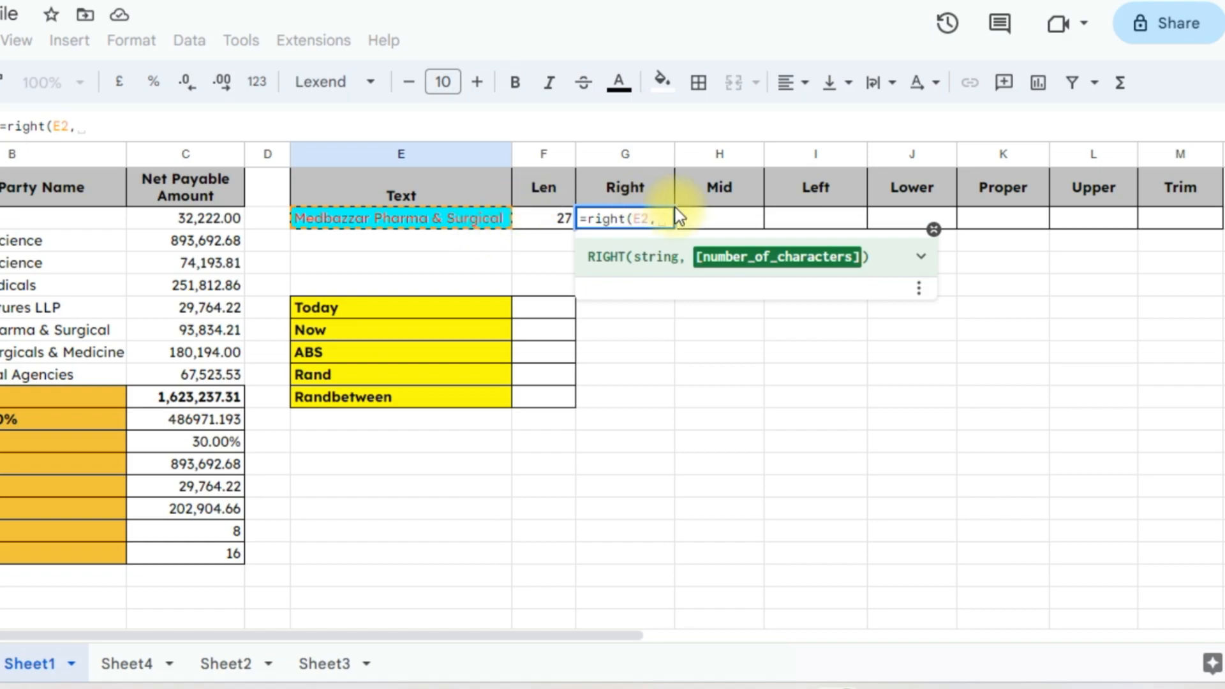
{"action": "type", "text": "8)"}
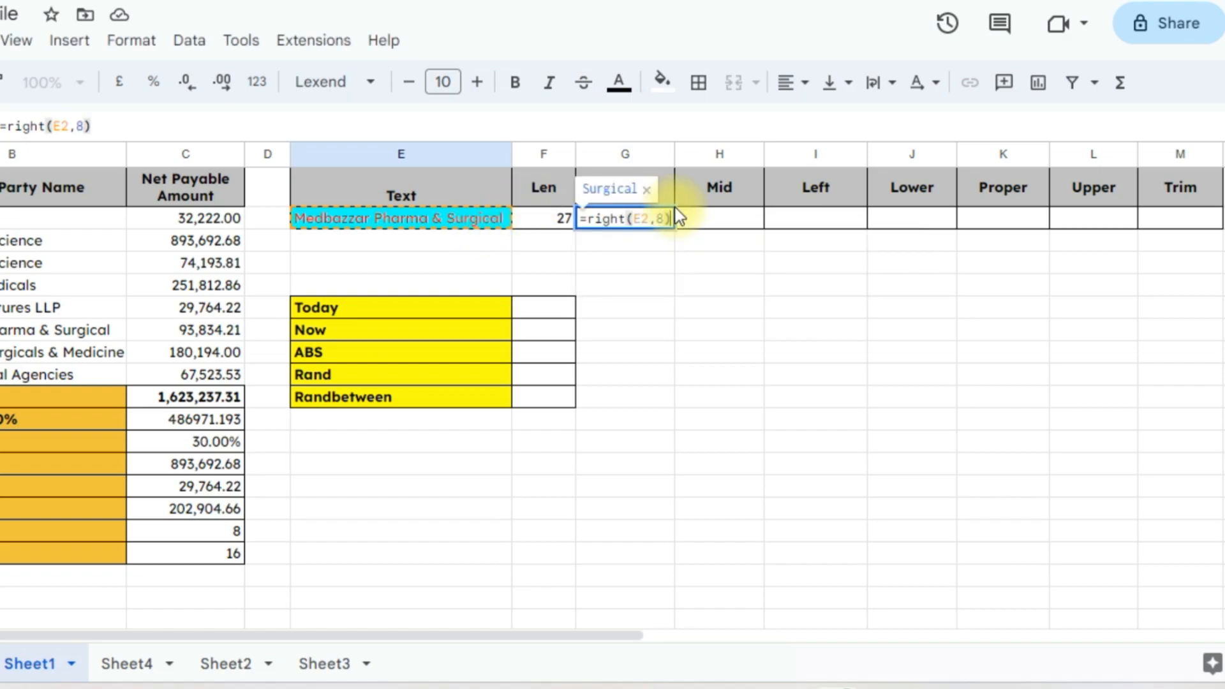
{"action": "key", "text": "Return"}
{"action": "key", "text": "Up"}
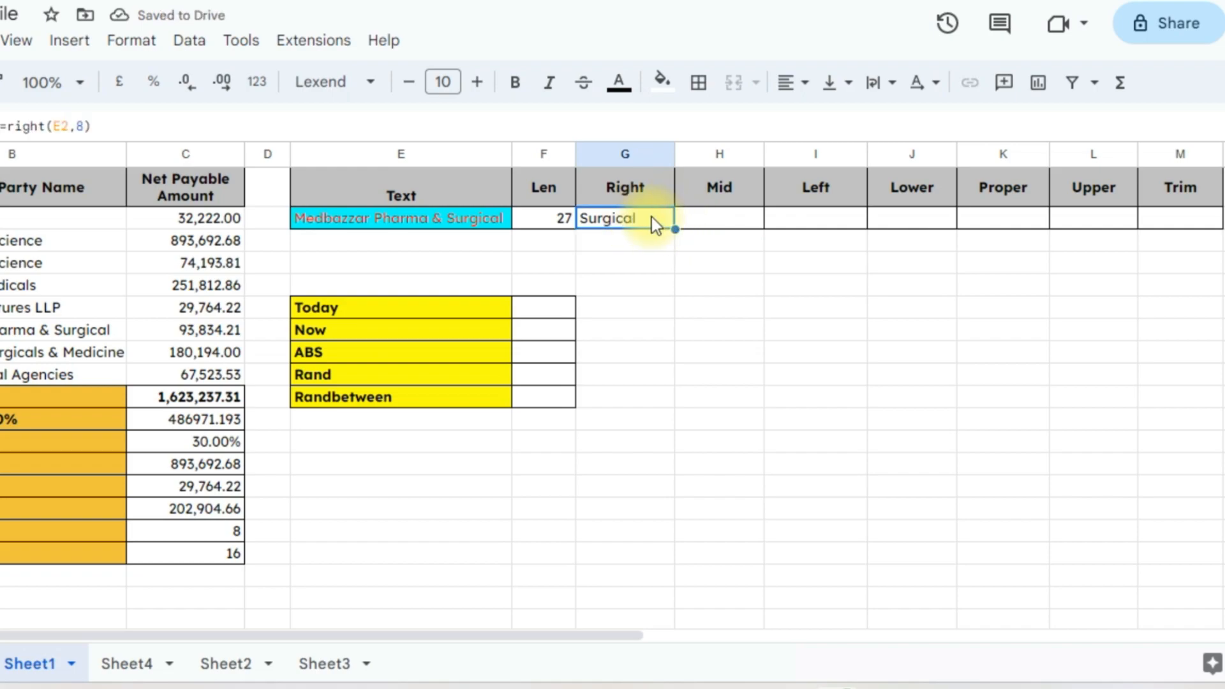
Enter =MID(E2,10,6) in the Mid cell H2
{"action": "left_click", "coordinate": [711, 216]}
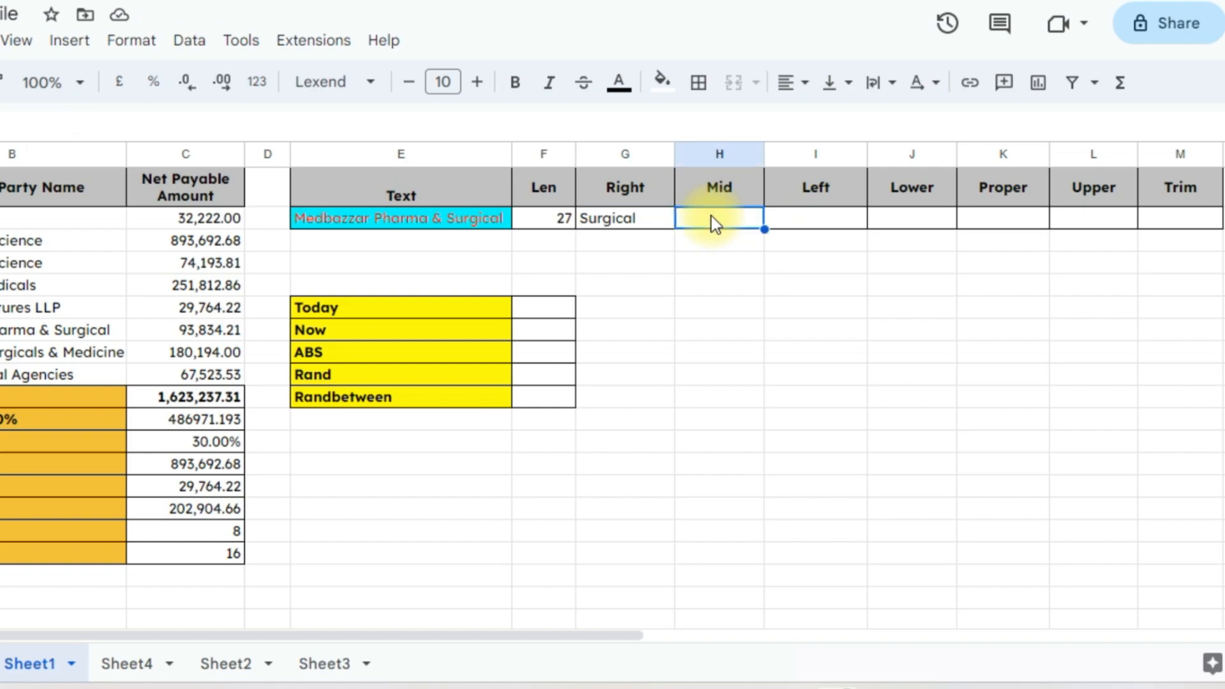
{"action": "type", "text": "=mid"}
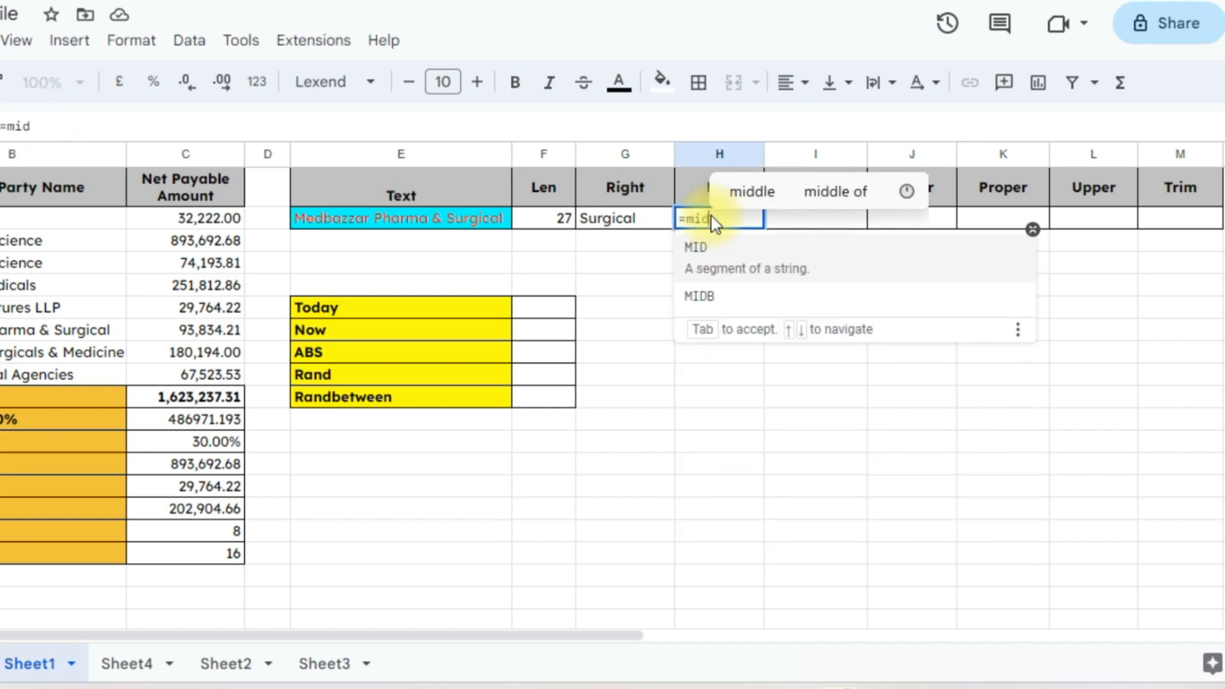
{"action": "key", "text": "Tab"}
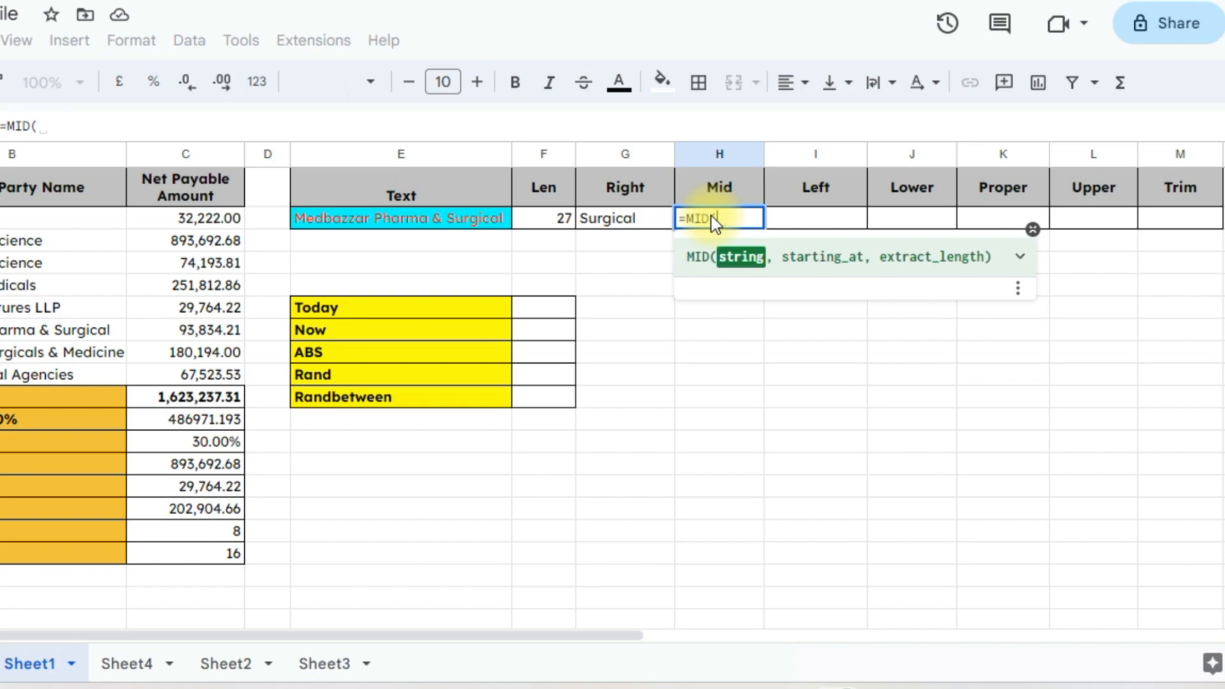
{"action": "left_click", "coordinate": [471, 222]}
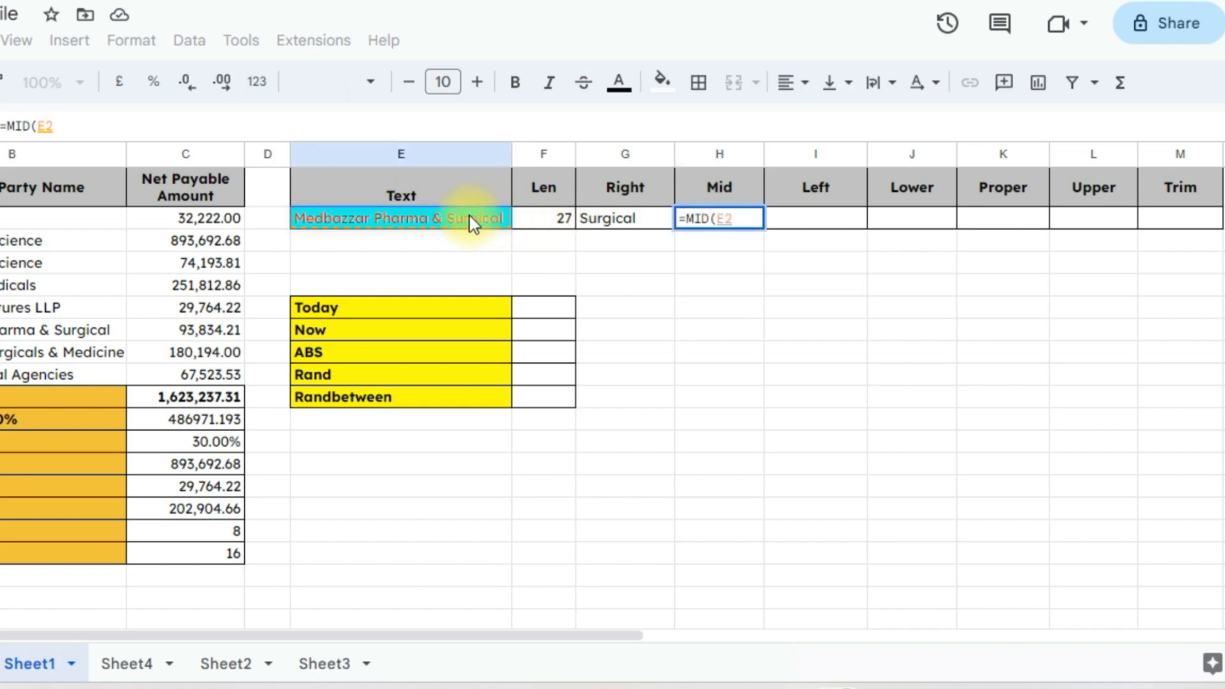
{"action": "type", "text": ","}
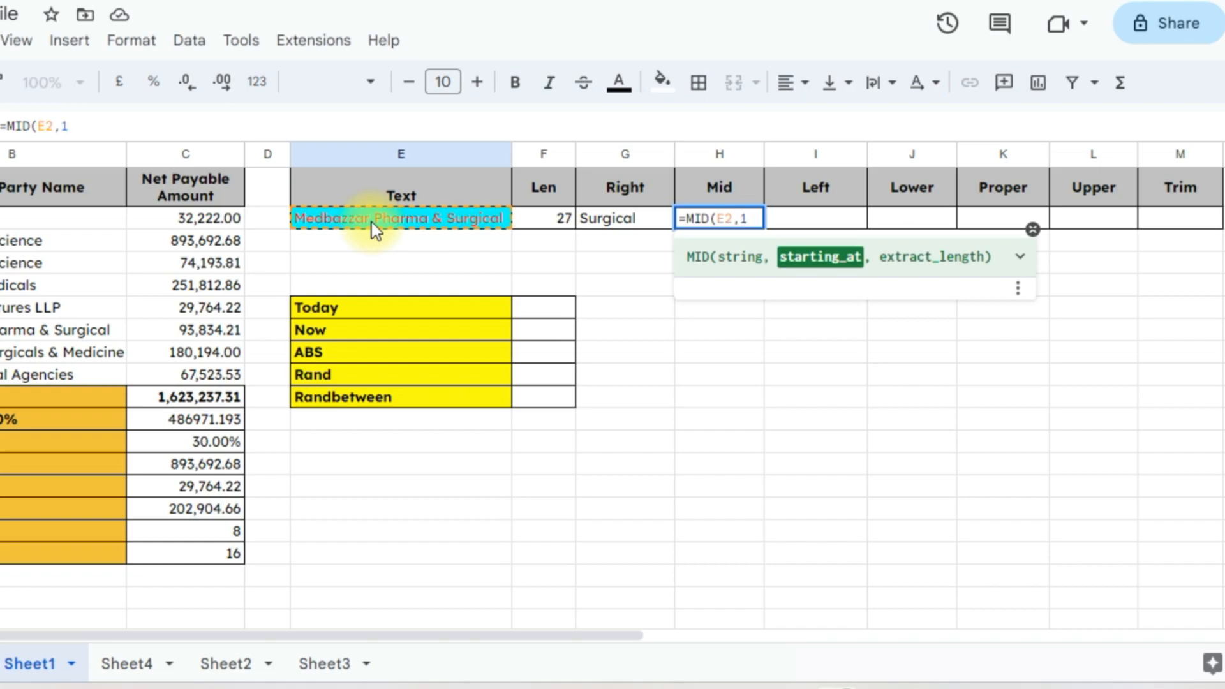
{"action": "type", "text": "10,"}
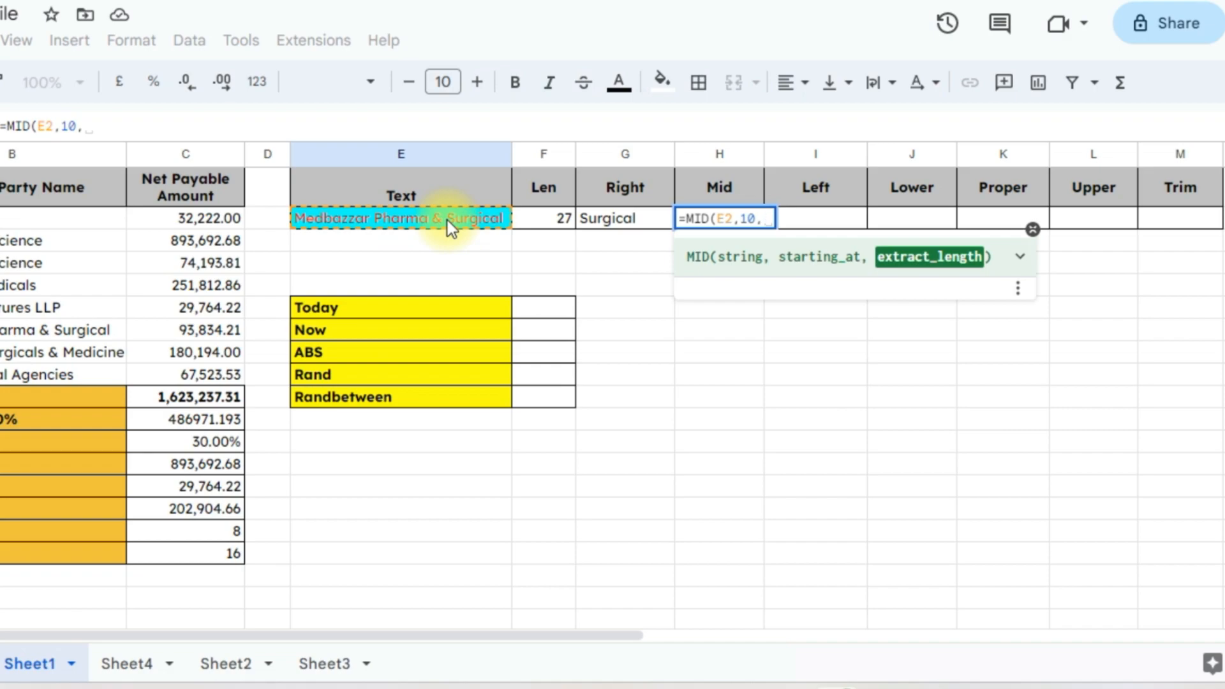
{"action": "type", "text": "6)"}
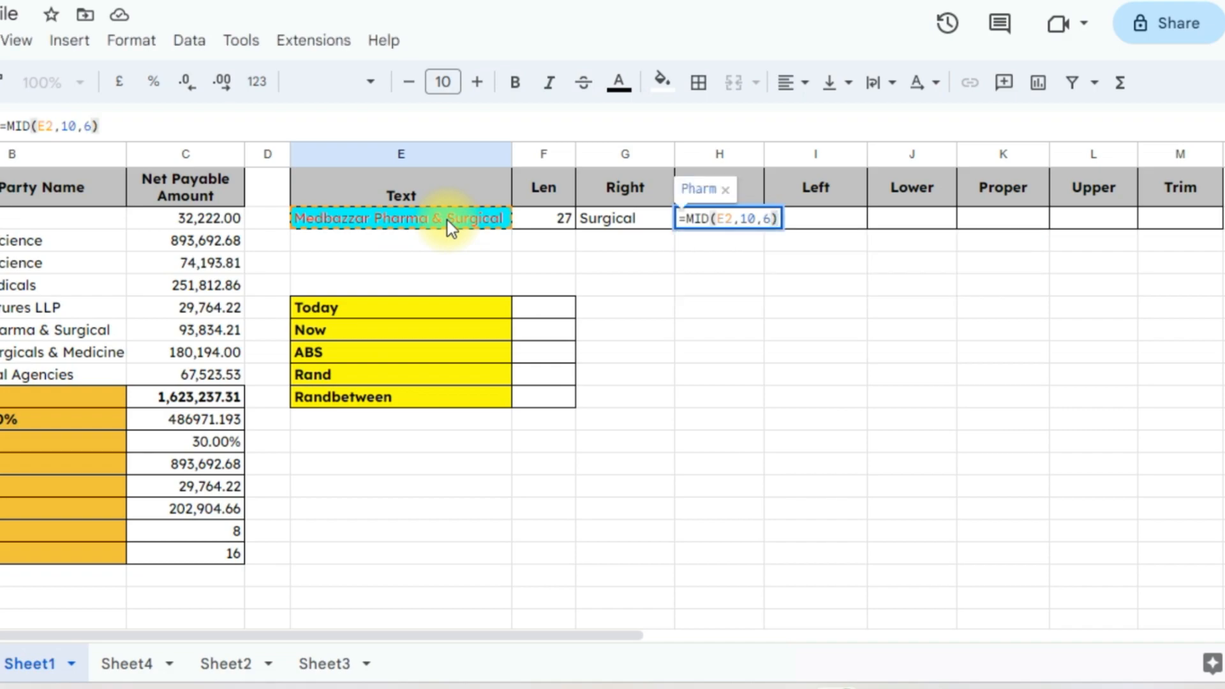
{"action": "key", "text": "Return"}
{"action": "key", "text": "Up"}
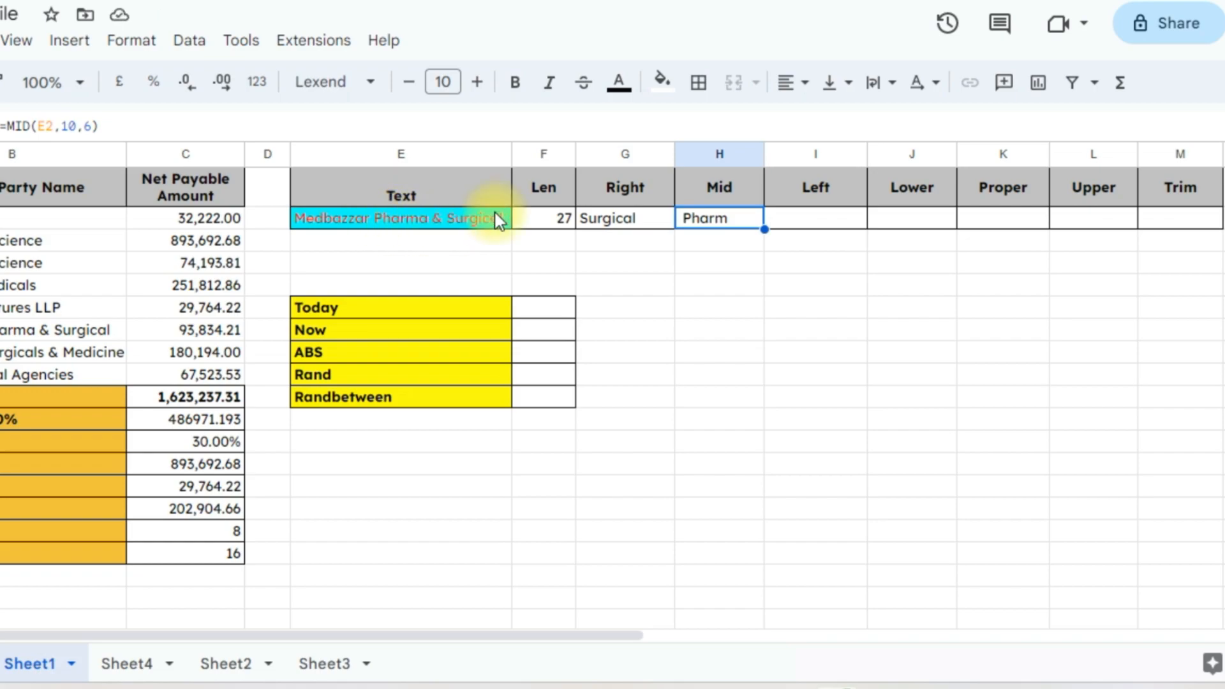
Change the MID length from 6 to 7 so H2 returns Pharma
{"action": "double_click", "coordinate": [730, 220]}
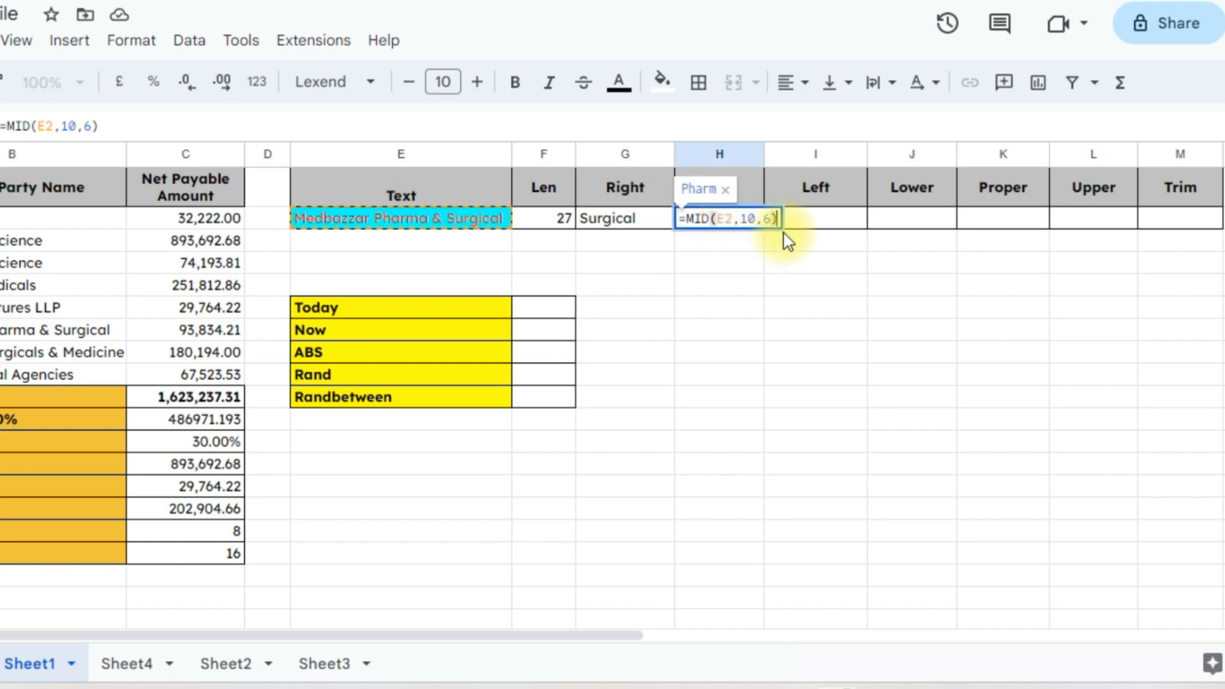
{"action": "left_click", "coordinate": [769, 218]}
{"action": "key", "text": "BackSpace"}
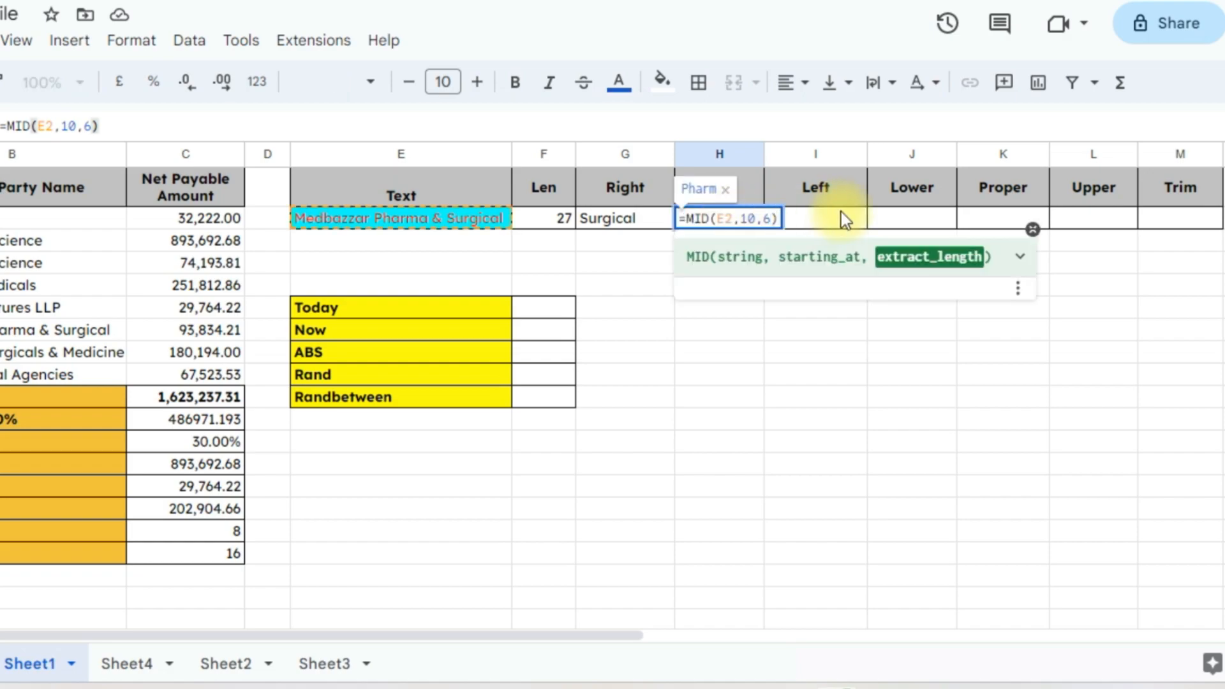
{"action": "type", "text": "7"}
{"action": "key", "text": "Return"}
{"action": "key", "text": "Up"}
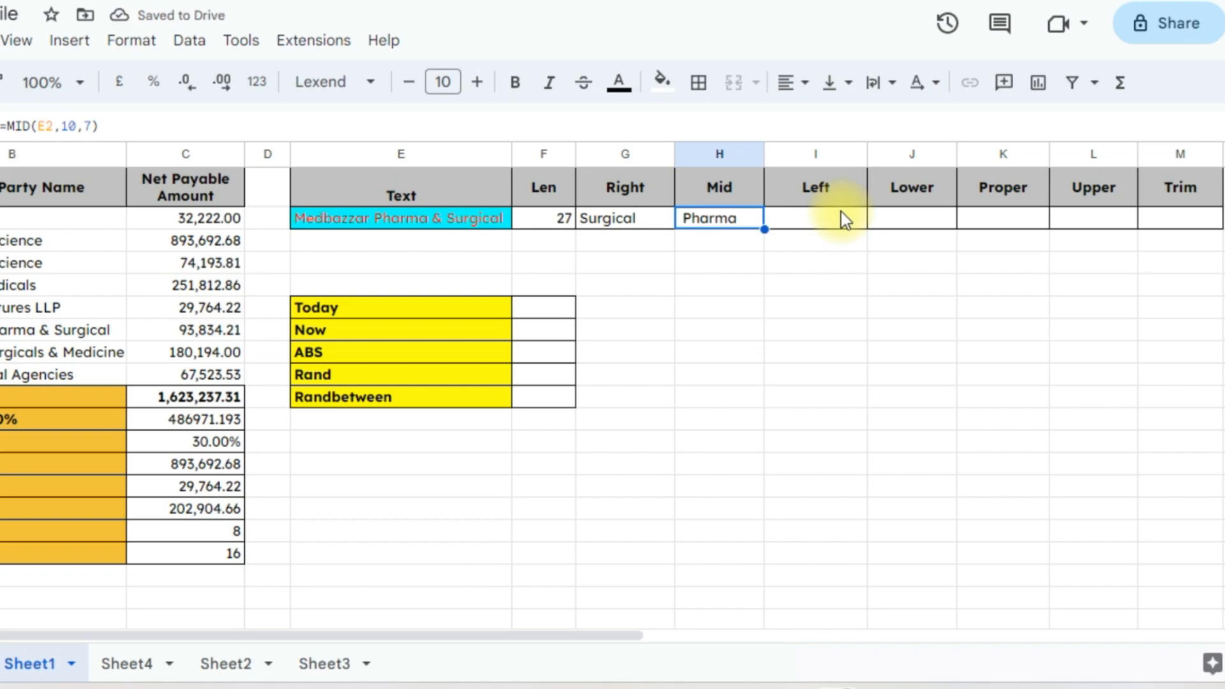
{"action": "left_click", "coordinate": [841, 218]}
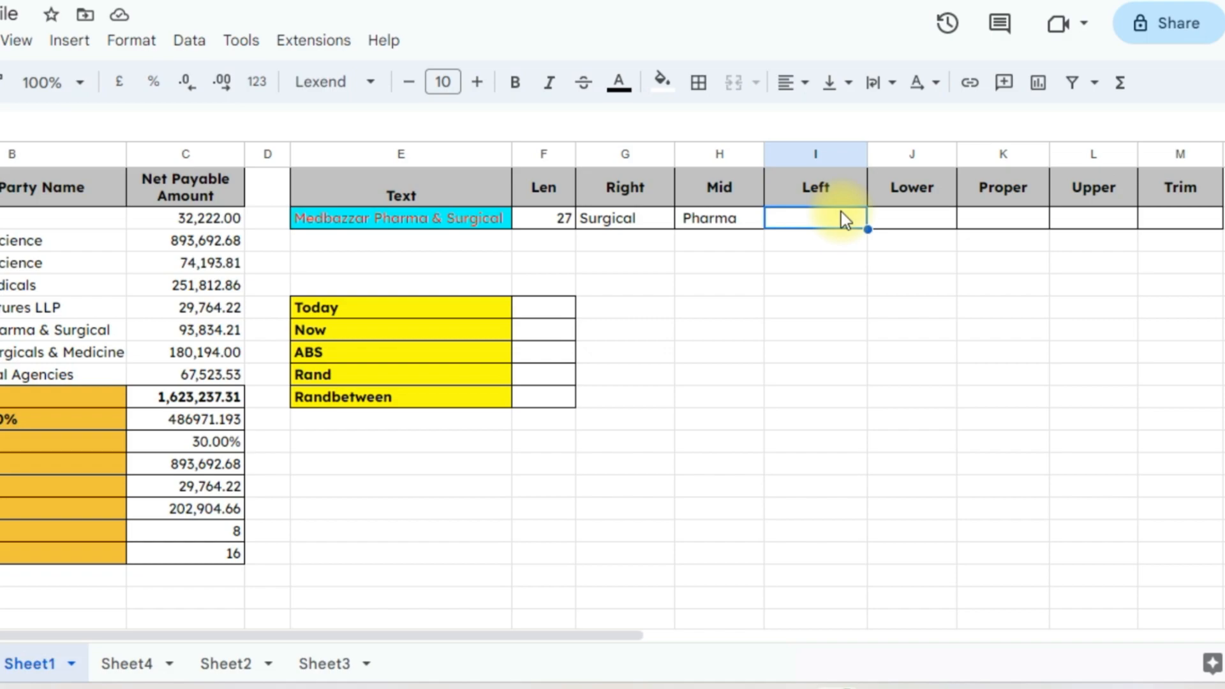
Enter =left(E2,9) in I2 to return Medbazzar
{"action": "type", "text": "=le"}
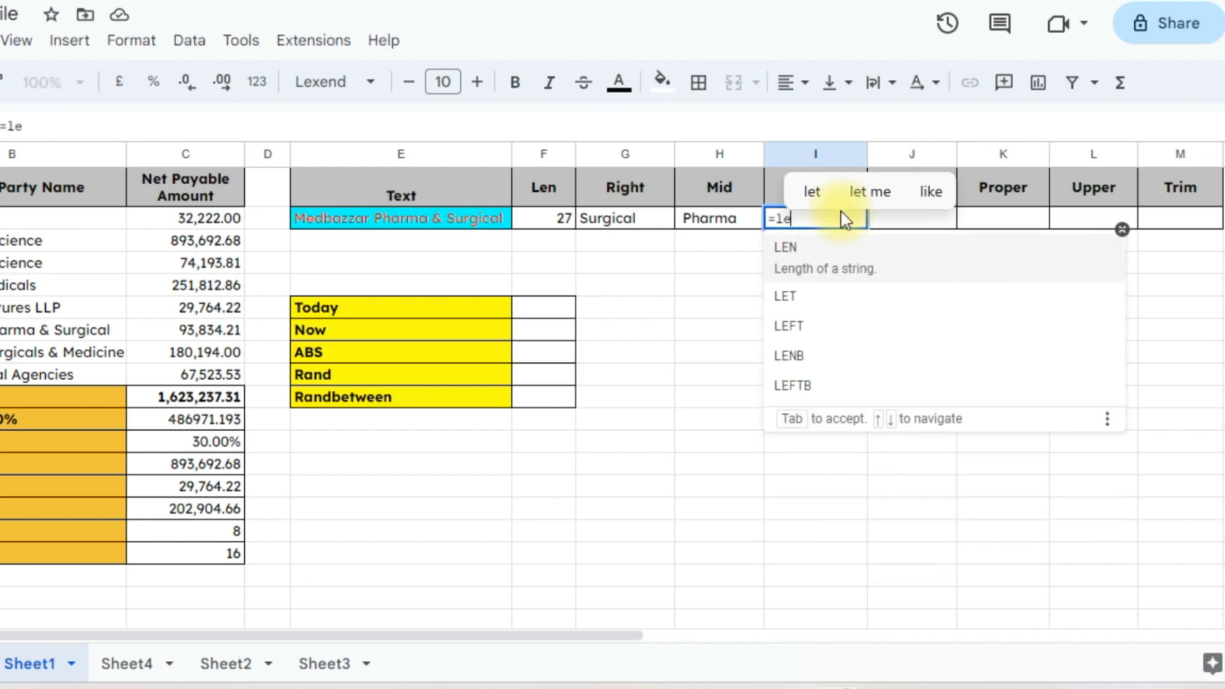
{"action": "type", "text": "ft("}
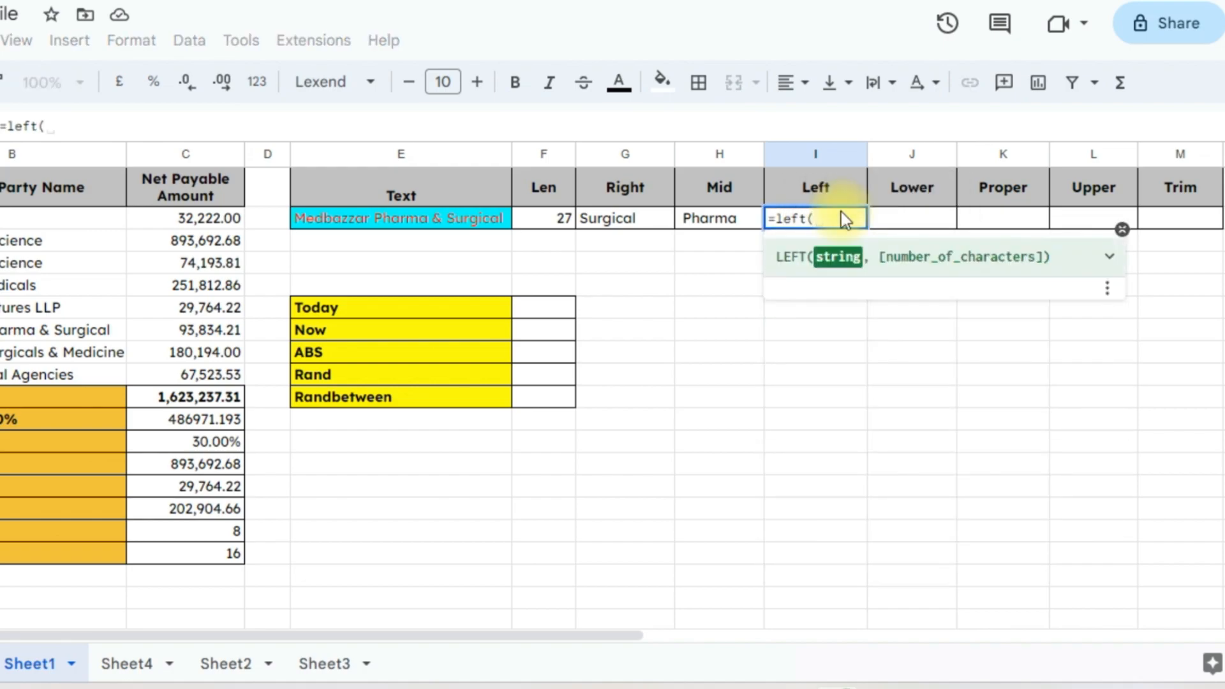
{"action": "left_click", "coordinate": [422, 220]}
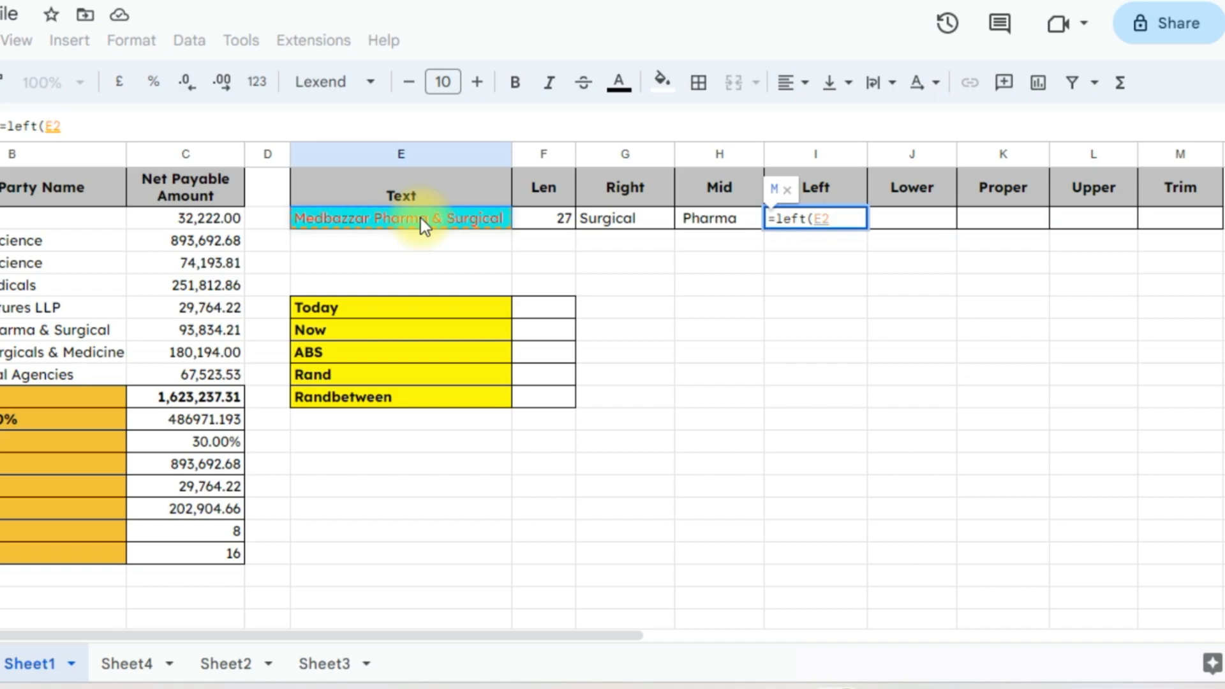
{"action": "type", "text": ","}
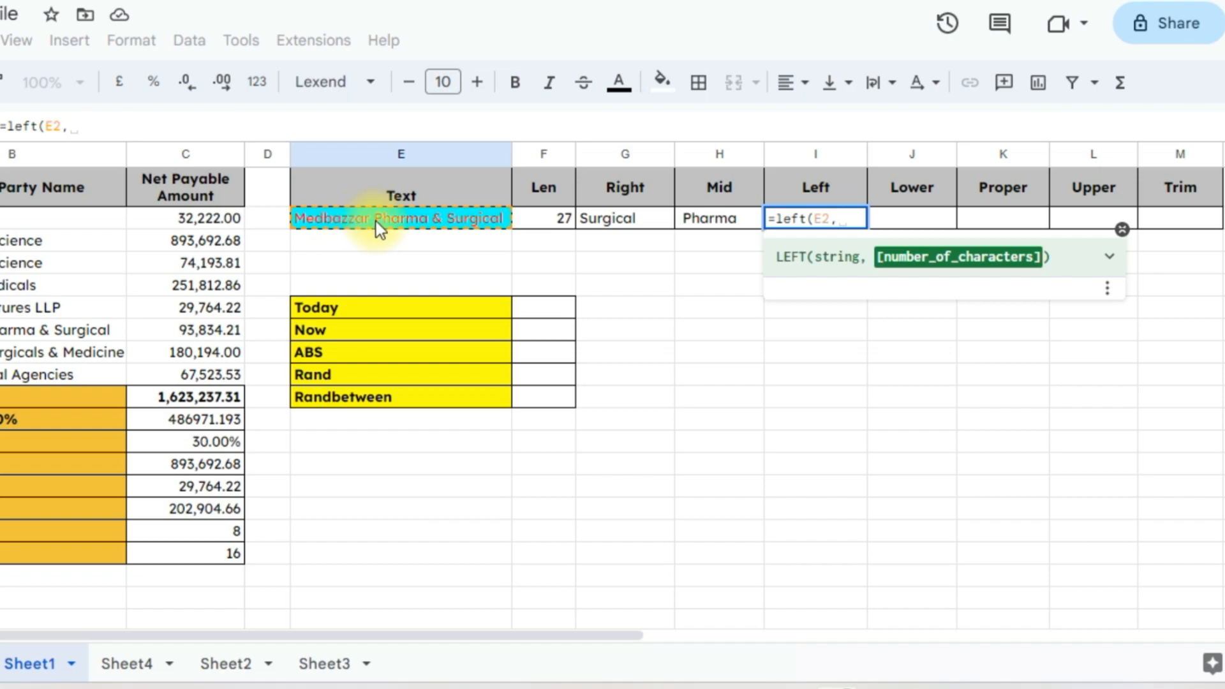
{"action": "type", "text": "9"}
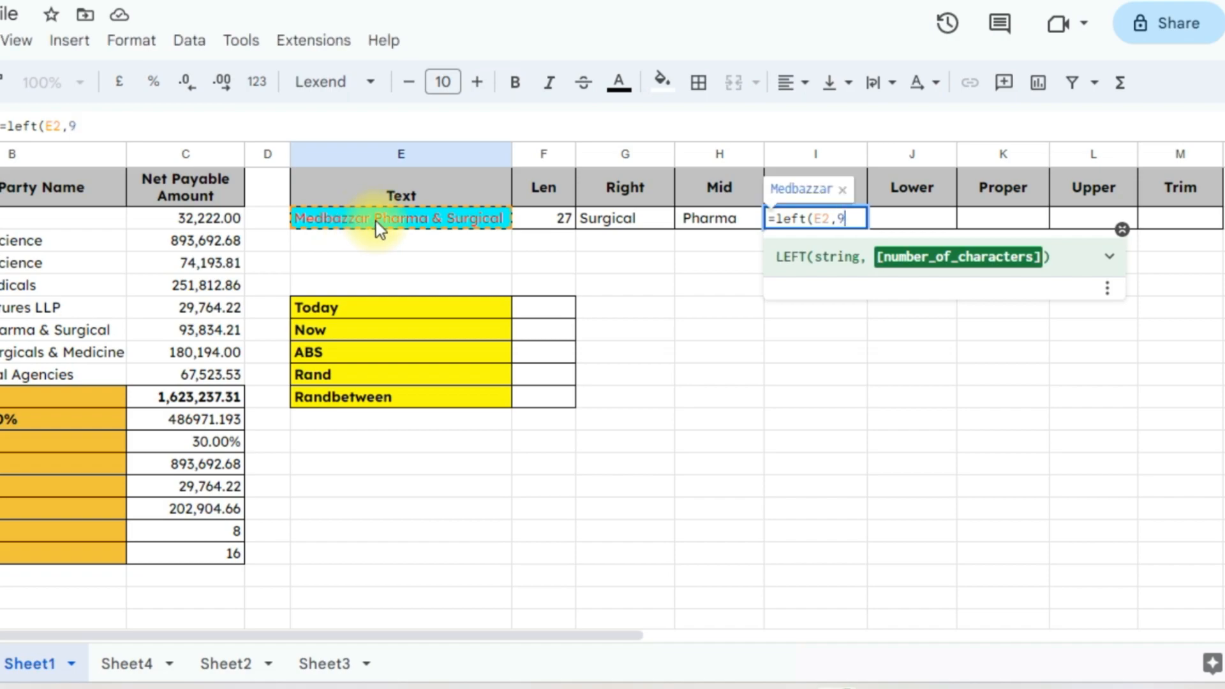
{"action": "type", "text": ")"}
{"action": "key", "text": "Return"}
{"action": "key", "text": "Up"}
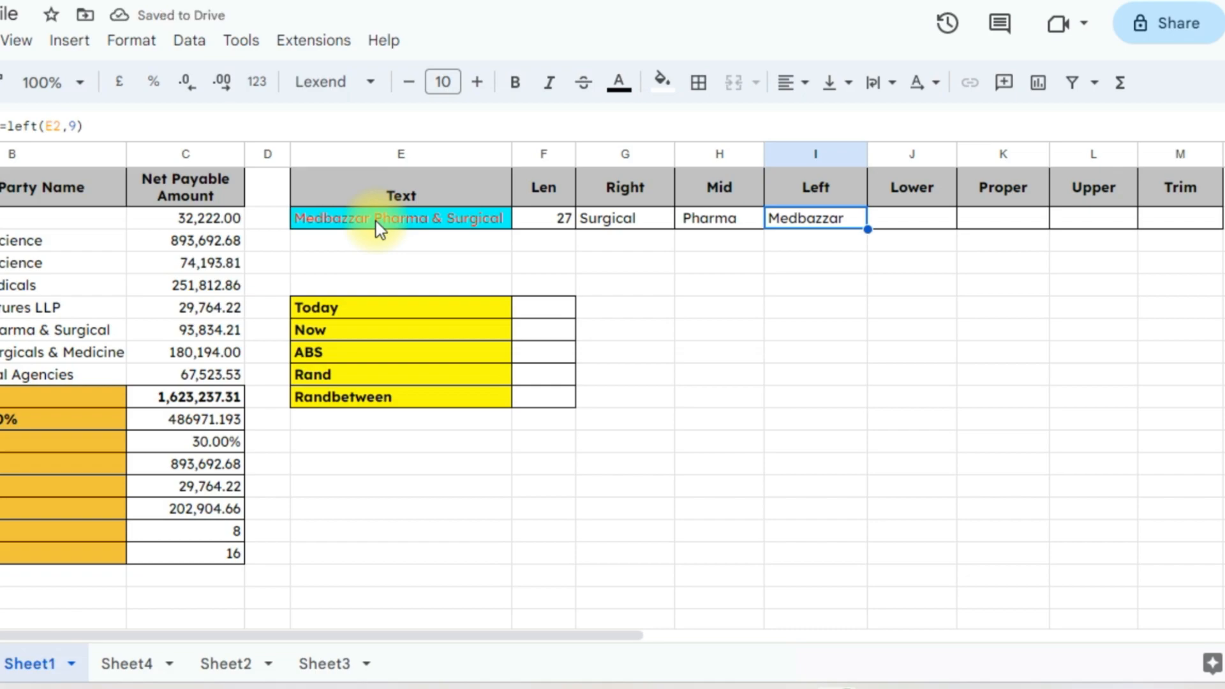
{"action": "key", "text": "Right"}
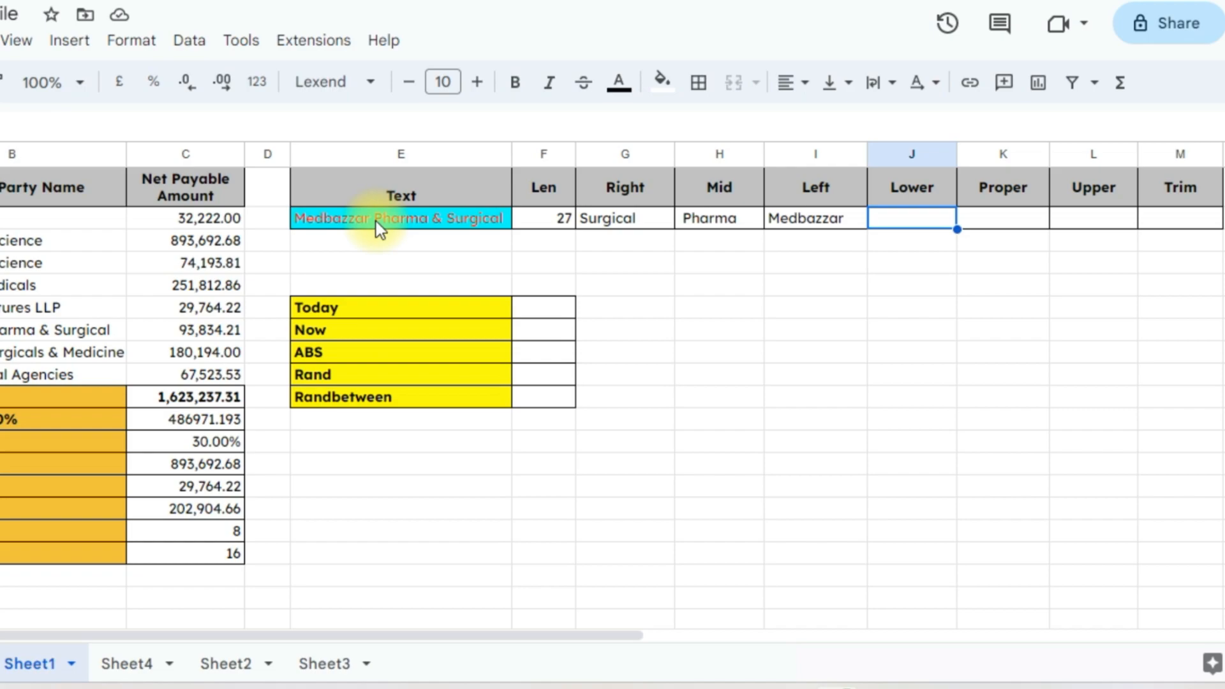
Enter =LOWER(I2) in the Lower cell J2 so it returns medbazzar
{"action": "type", "text": "=lower"}
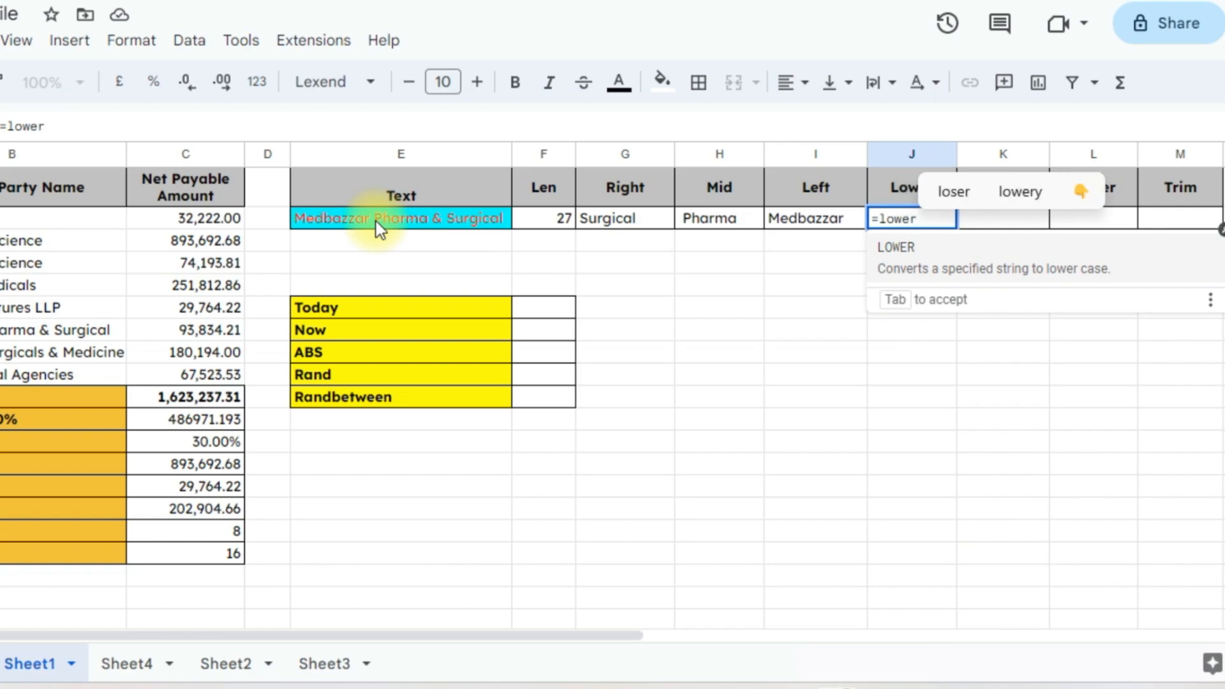
{"action": "key", "text": "Tab"}
{"action": "left_click", "coordinate": [376, 220]}
{"action": "key", "text": "Right"}
{"action": "key", "text": "Right"}
{"action": "key", "text": "Right"}
{"action": "key", "text": "Right"}
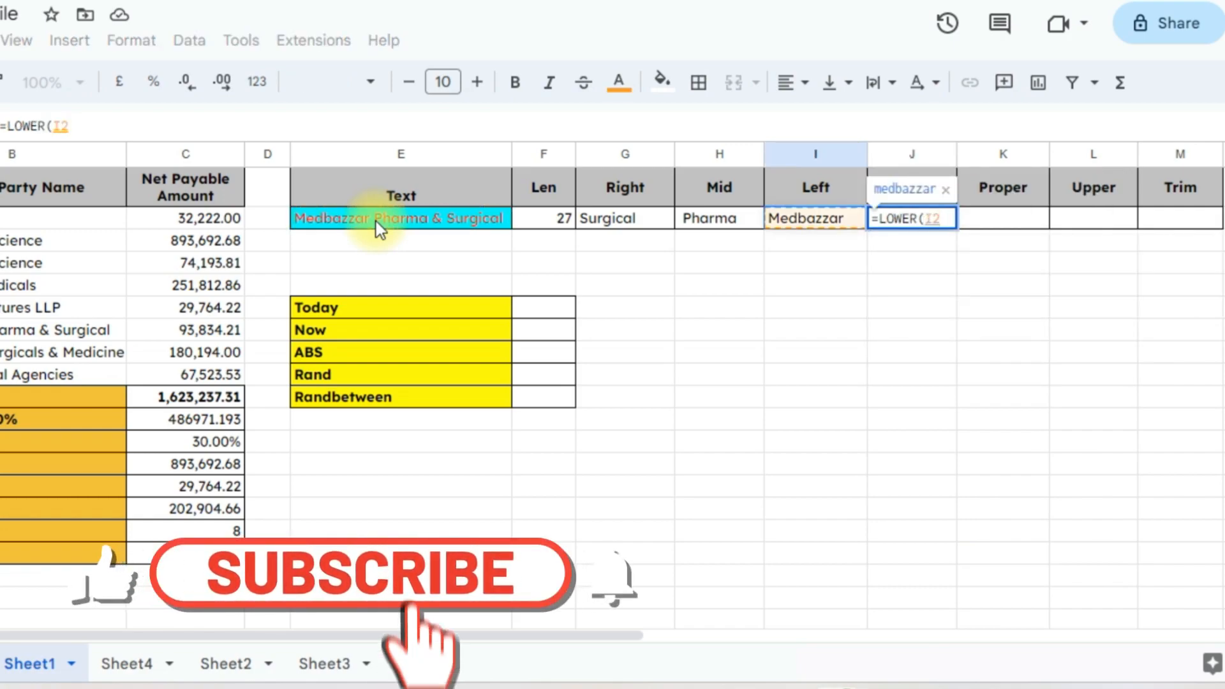
{"action": "key", "text": "Return"}
{"action": "key", "text": "Up"}
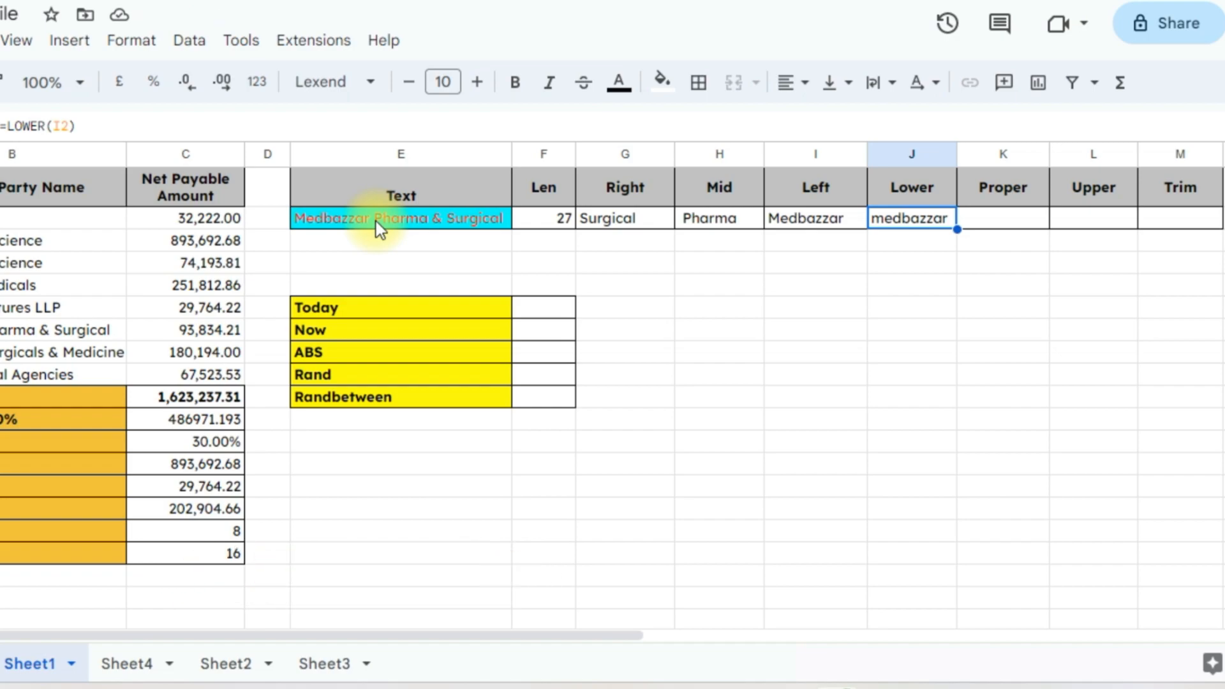
{"action": "key", "text": "Left"}
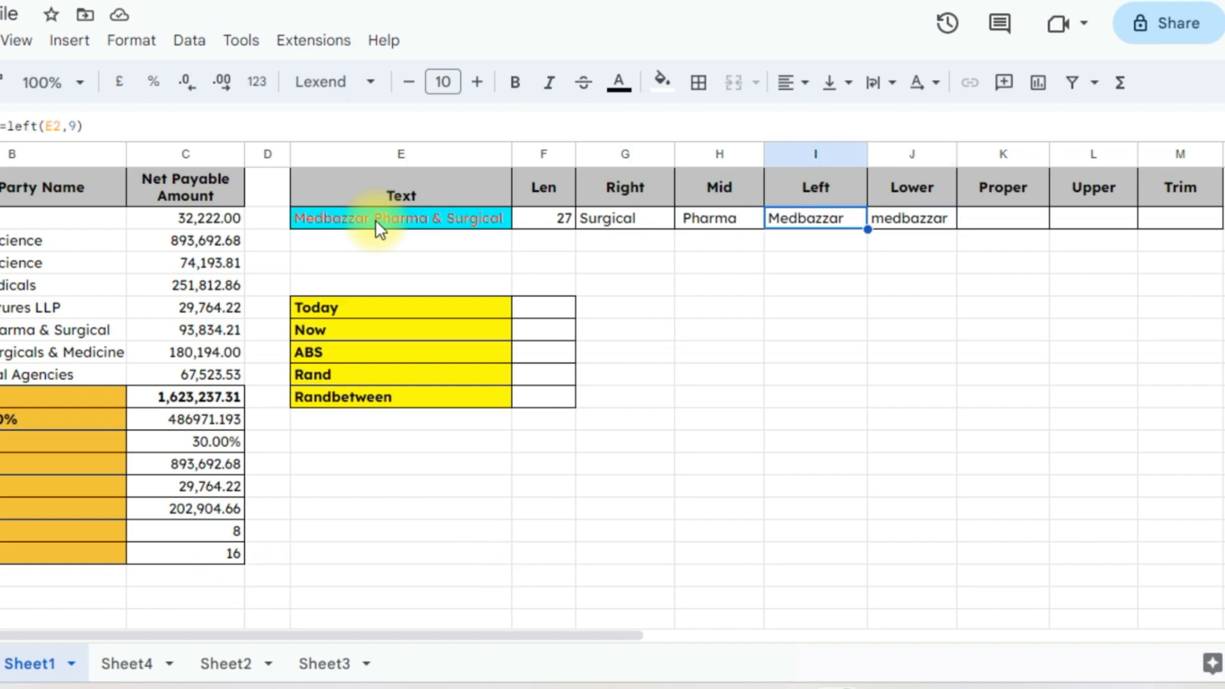
{"action": "key", "text": "Right"}
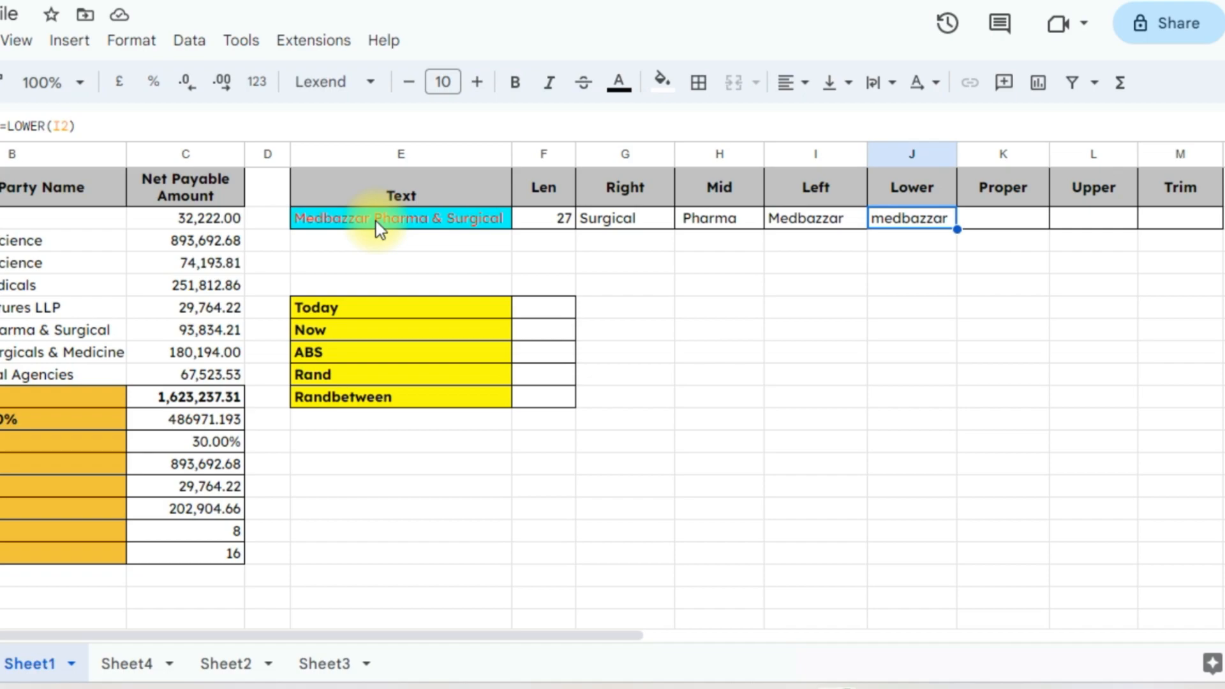
Enter =PROPER(J2) in the Proper cell K2, returning Medbazzar
{"action": "key", "text": "Right"}
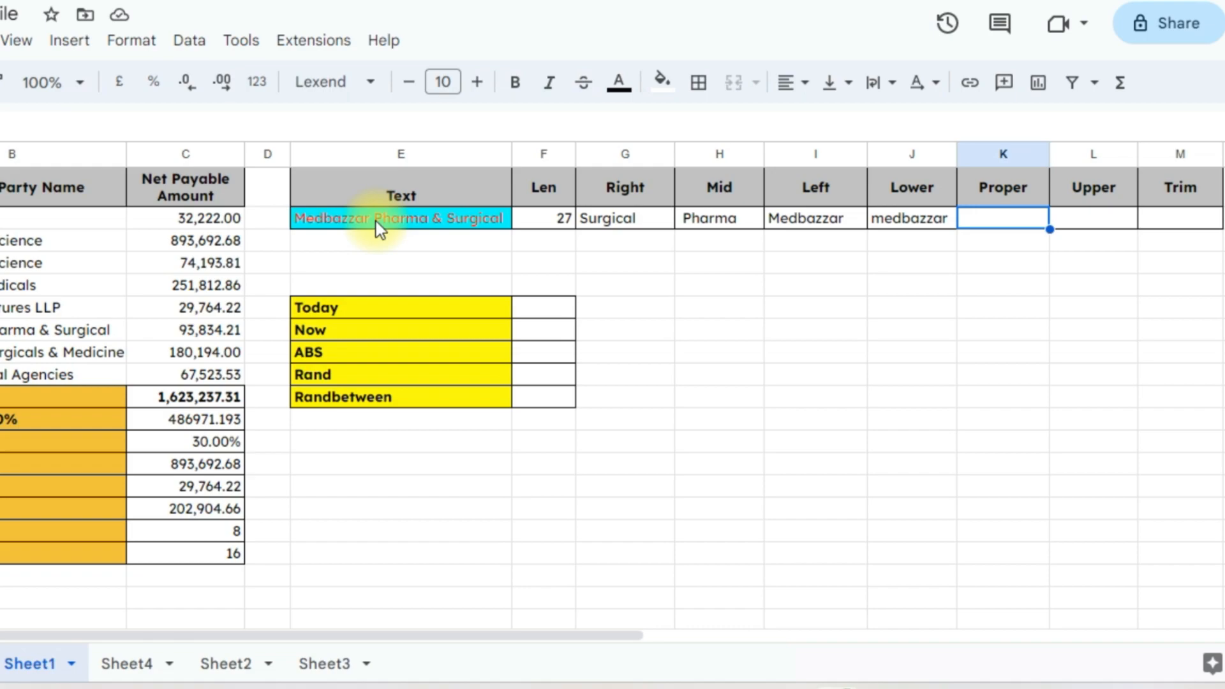
{"action": "type", "text": "="}
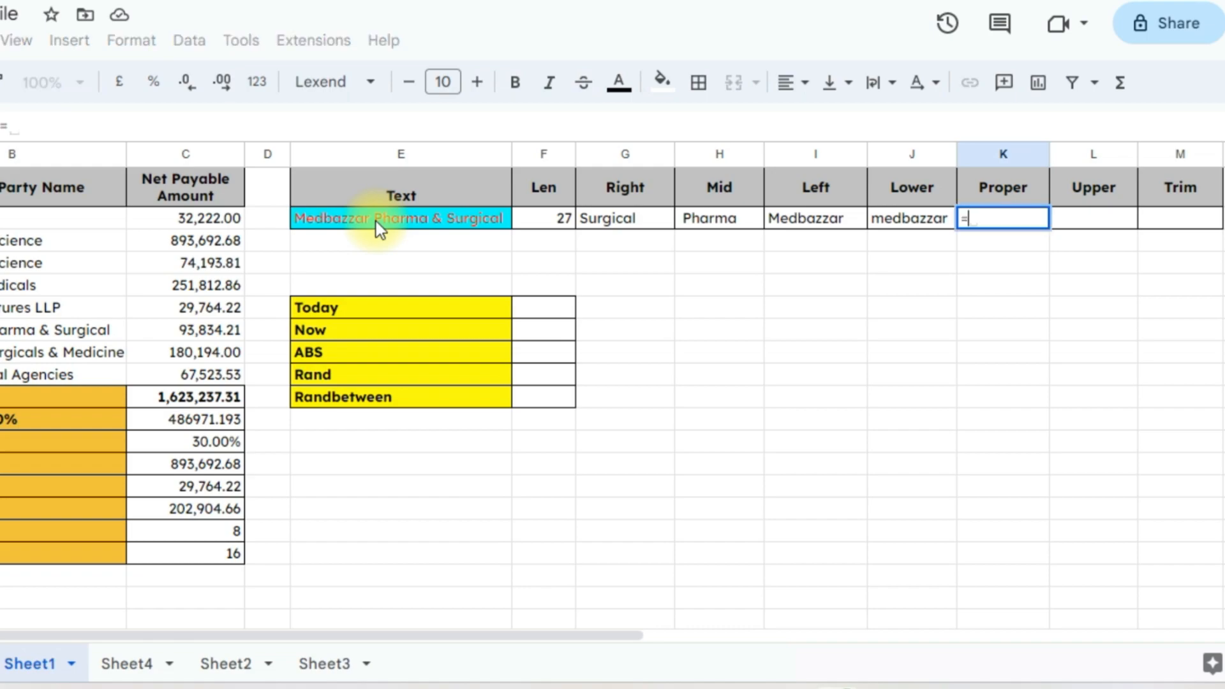
{"action": "type", "text": "proper"}
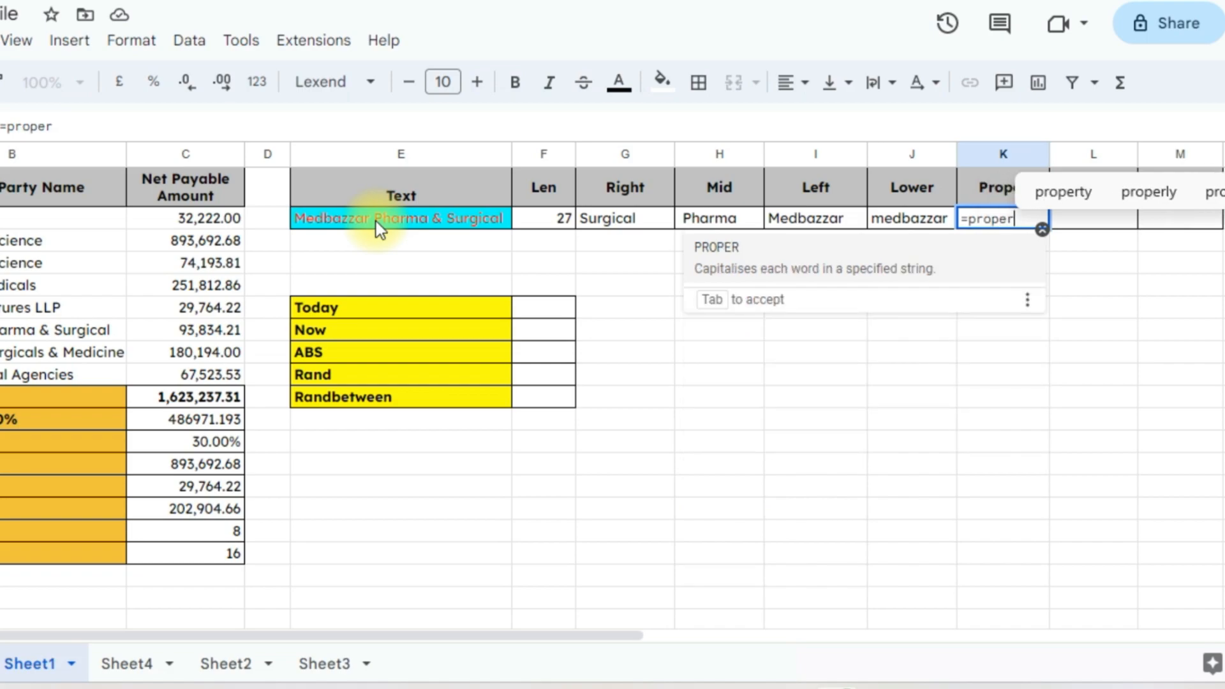
{"action": "type", "text": "("}
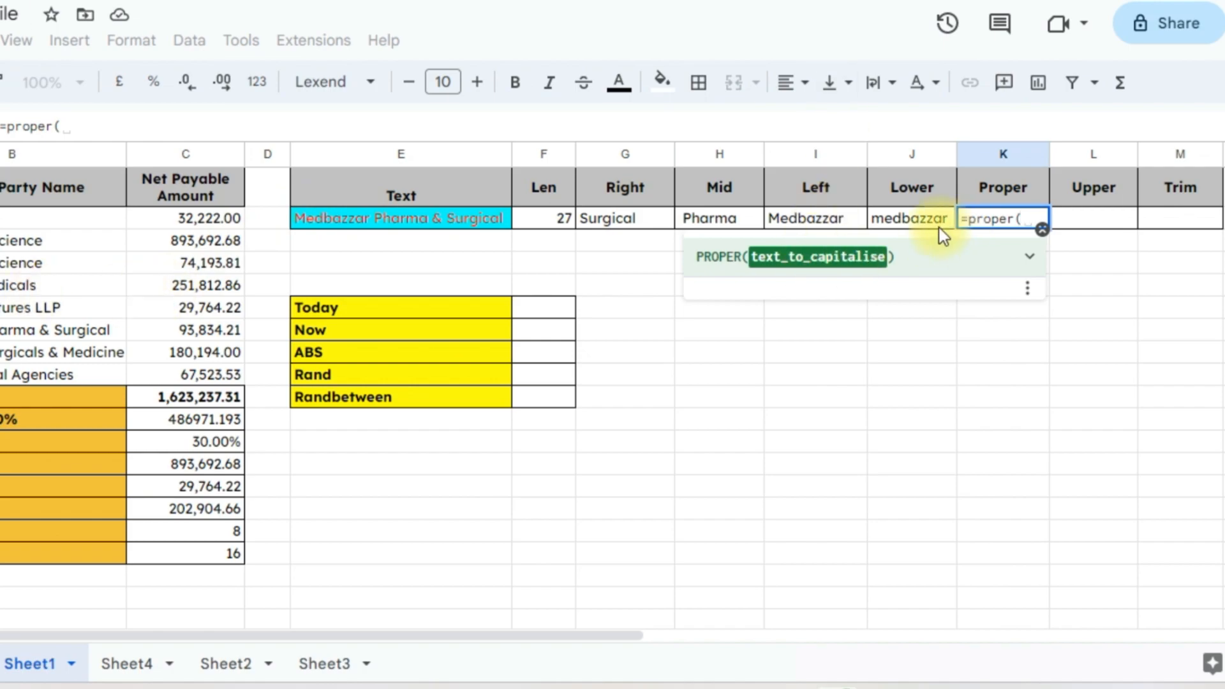
{"action": "left_click", "coordinate": [914, 219]}
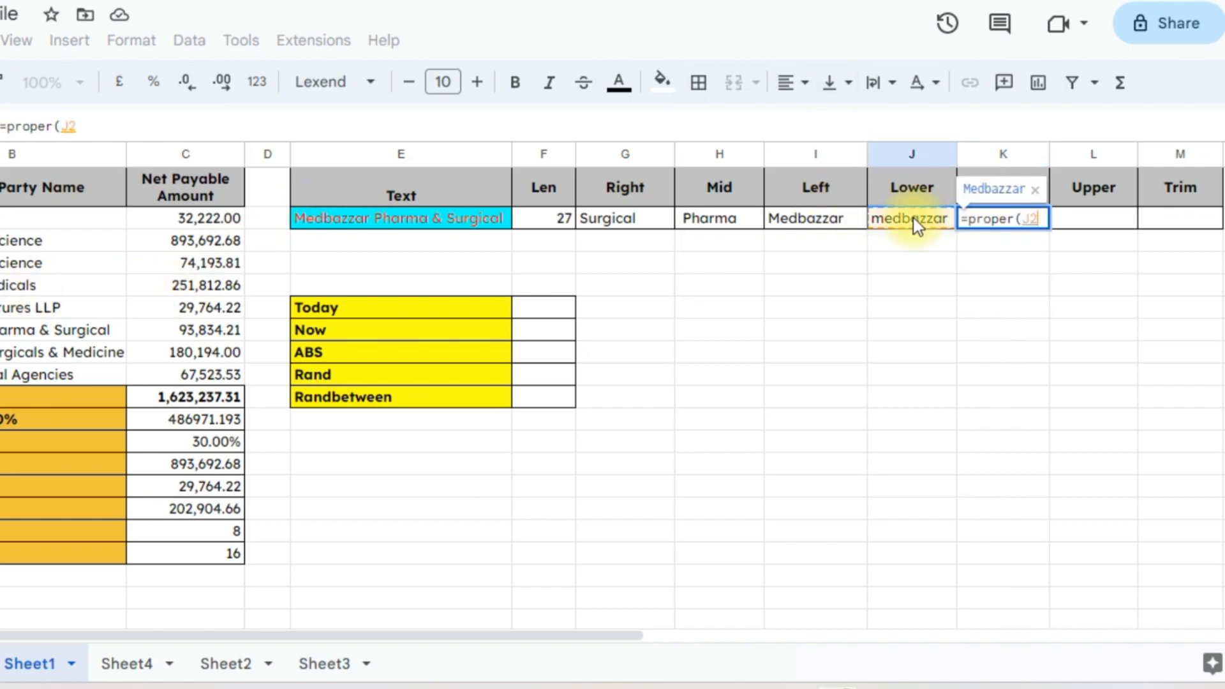
{"action": "type", "text": ")"}
{"action": "key", "text": "Return"}
{"action": "key", "text": "Up"}
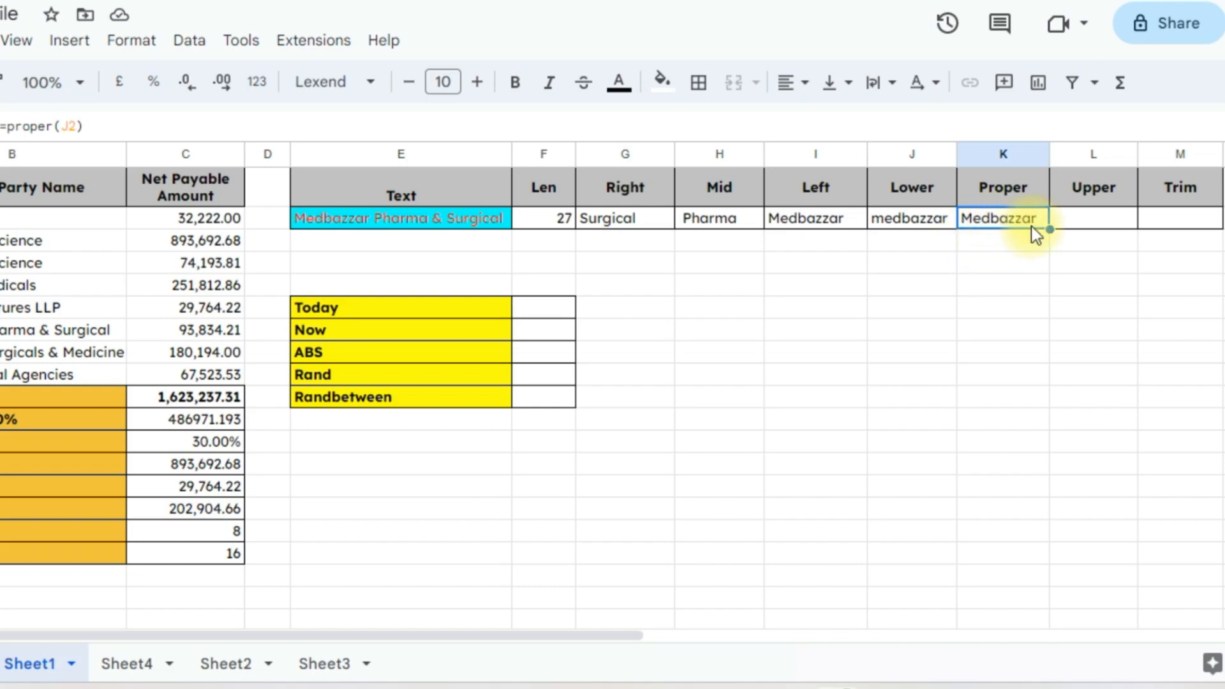
Enter =UPPER(K2) in L2 to show MEDBAZZAR, and widen column L slightly
{"action": "left_click", "coordinate": [1108, 224]}
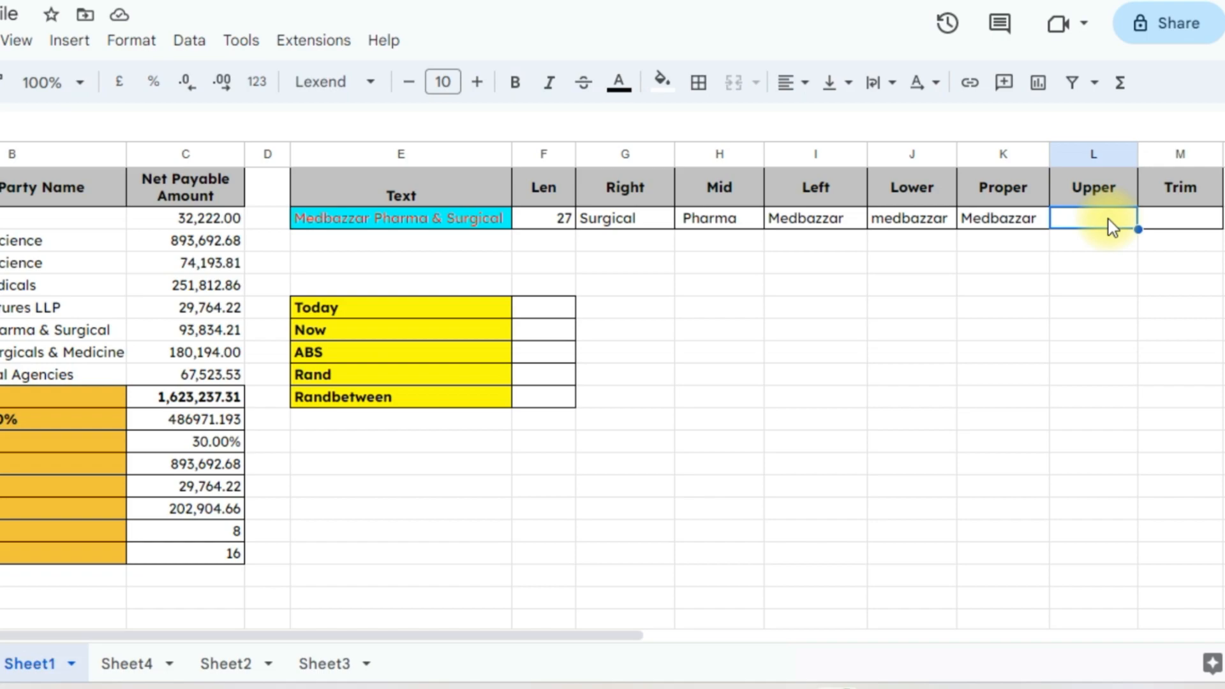
{"action": "type", "text": "=upp"}
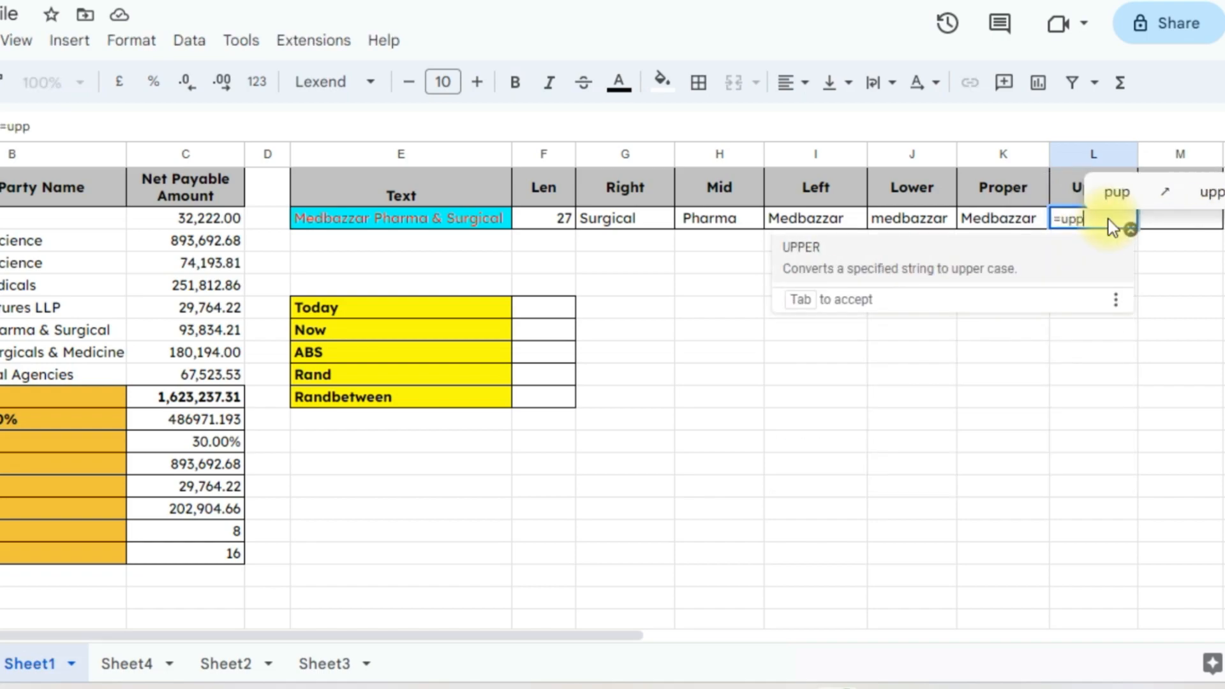
{"action": "type", "text": "er("}
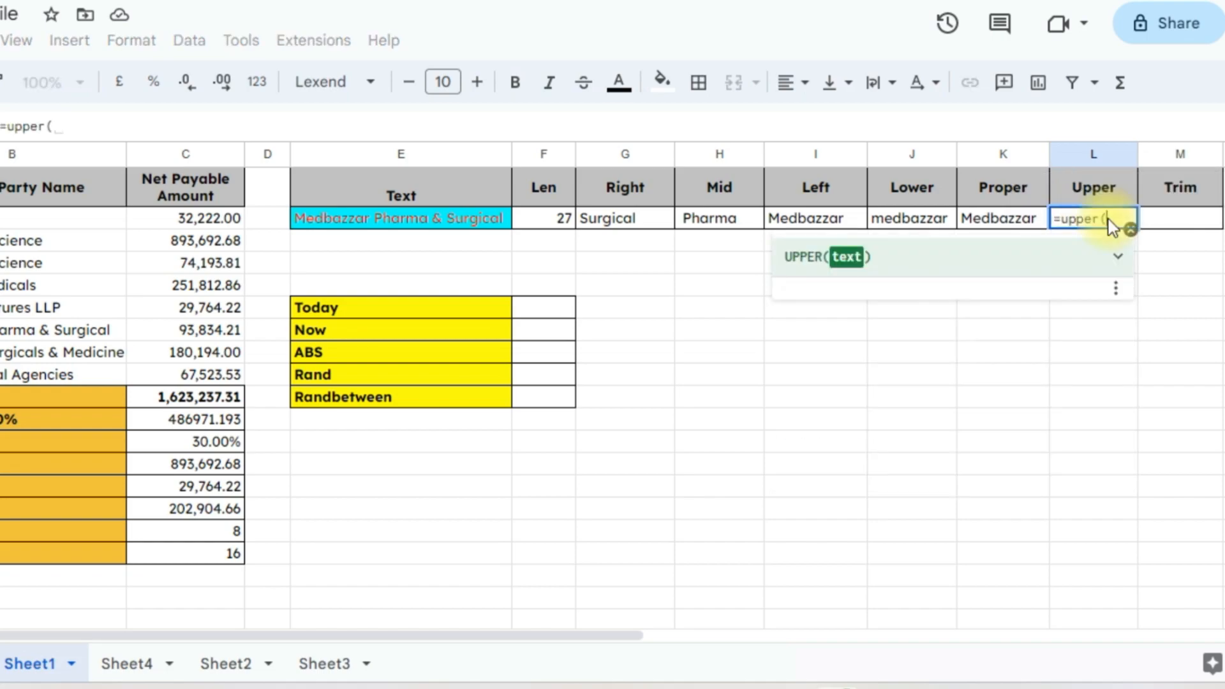
{"action": "left_click", "coordinate": [1008, 217]}
{"action": "type", "text": ")"}
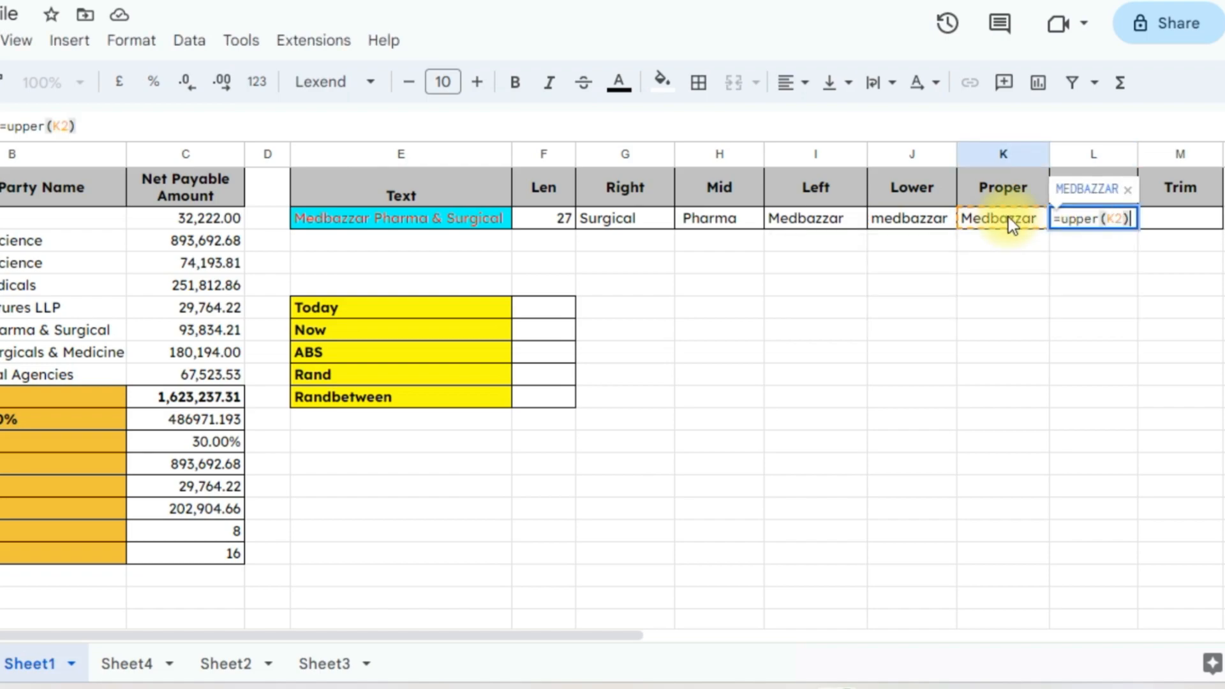
{"action": "key", "text": "Return"}
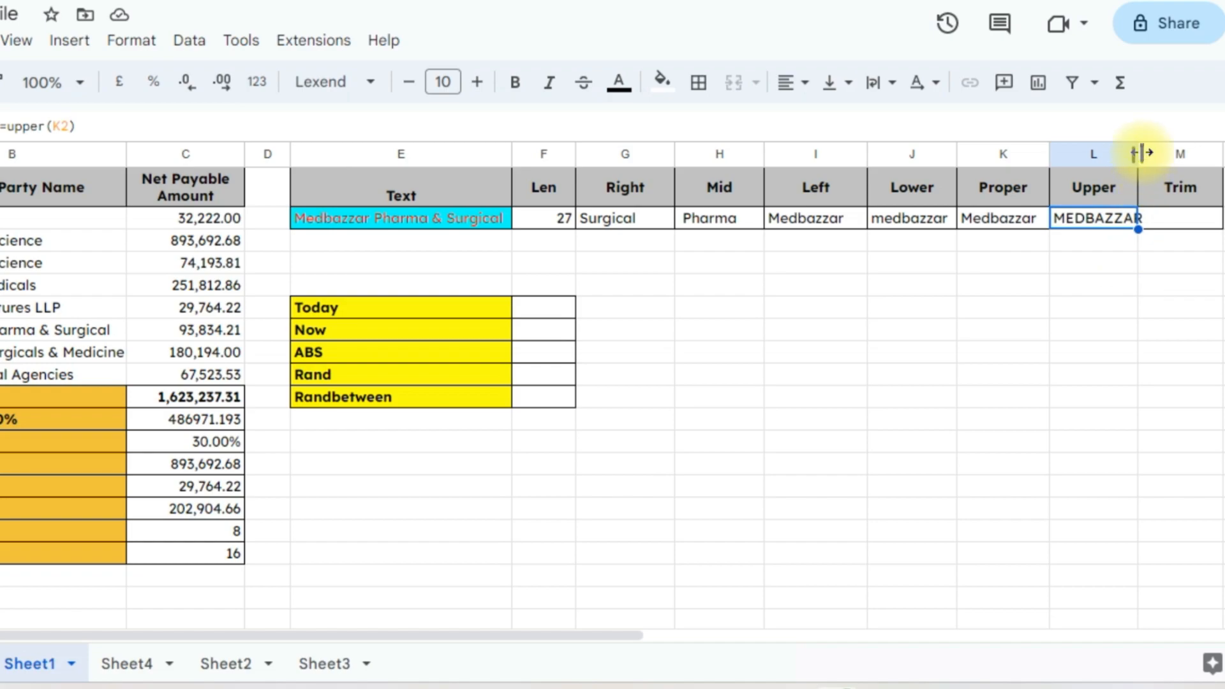
{"action": "left_click_drag", "start_coordinate": [1142, 154], "coordinate": [1147, 152]}
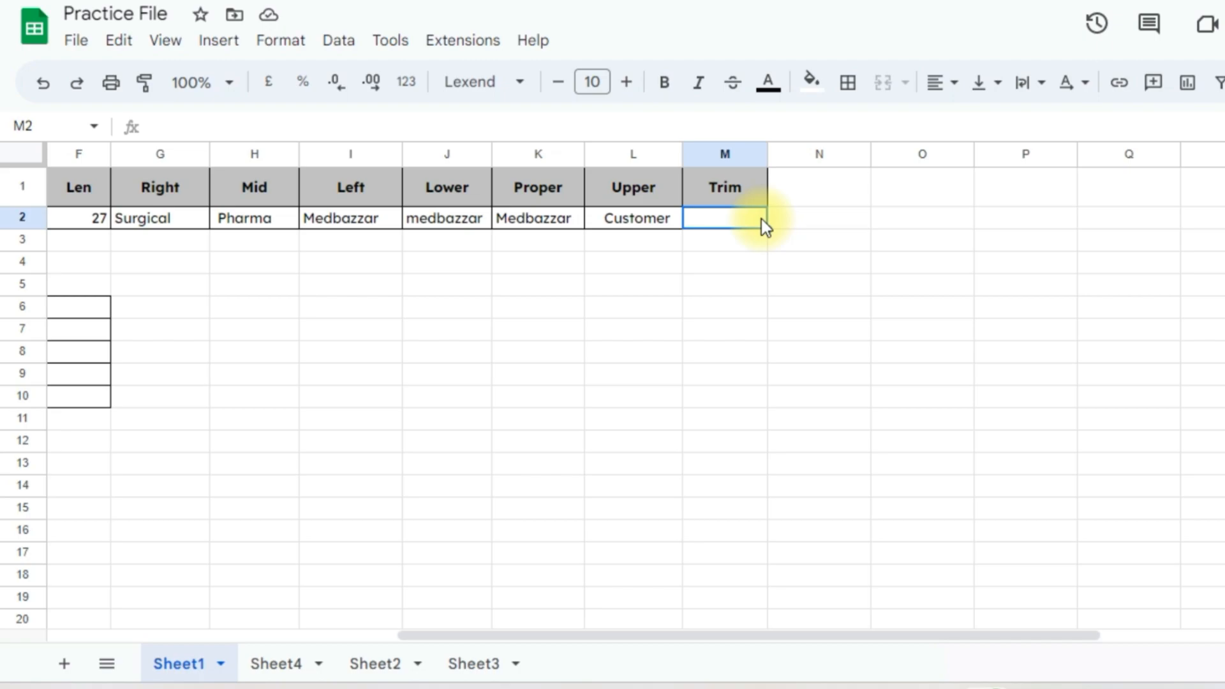
Put leading spaces before Customer in cell L2
{"action": "left_click", "coordinate": [637, 220]}
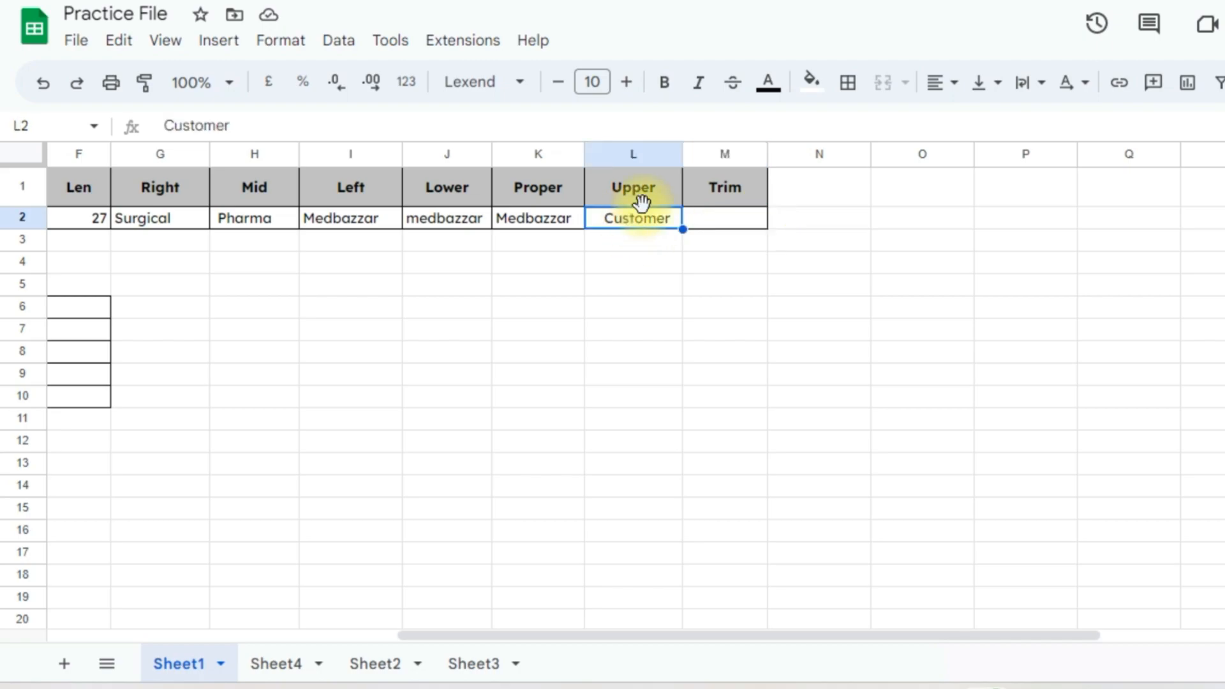
{"action": "left_click", "coordinate": [171, 132]}
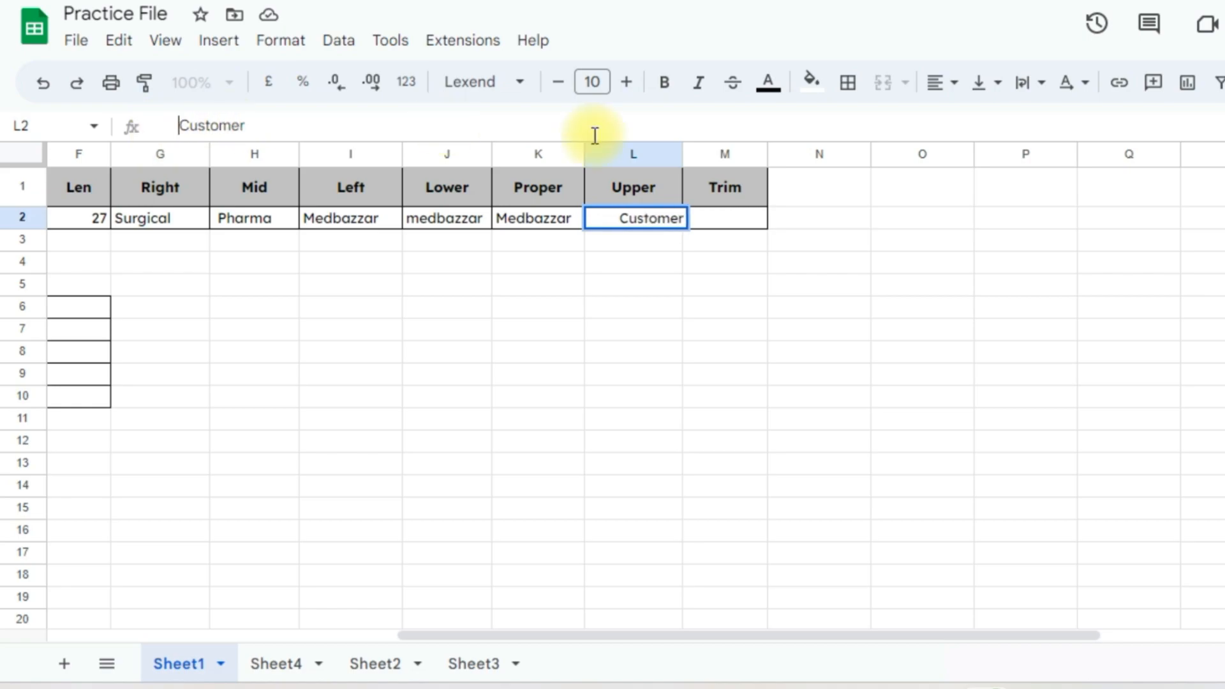
{"action": "key", "text": "Return"}
{"action": "key", "text": "Right"}
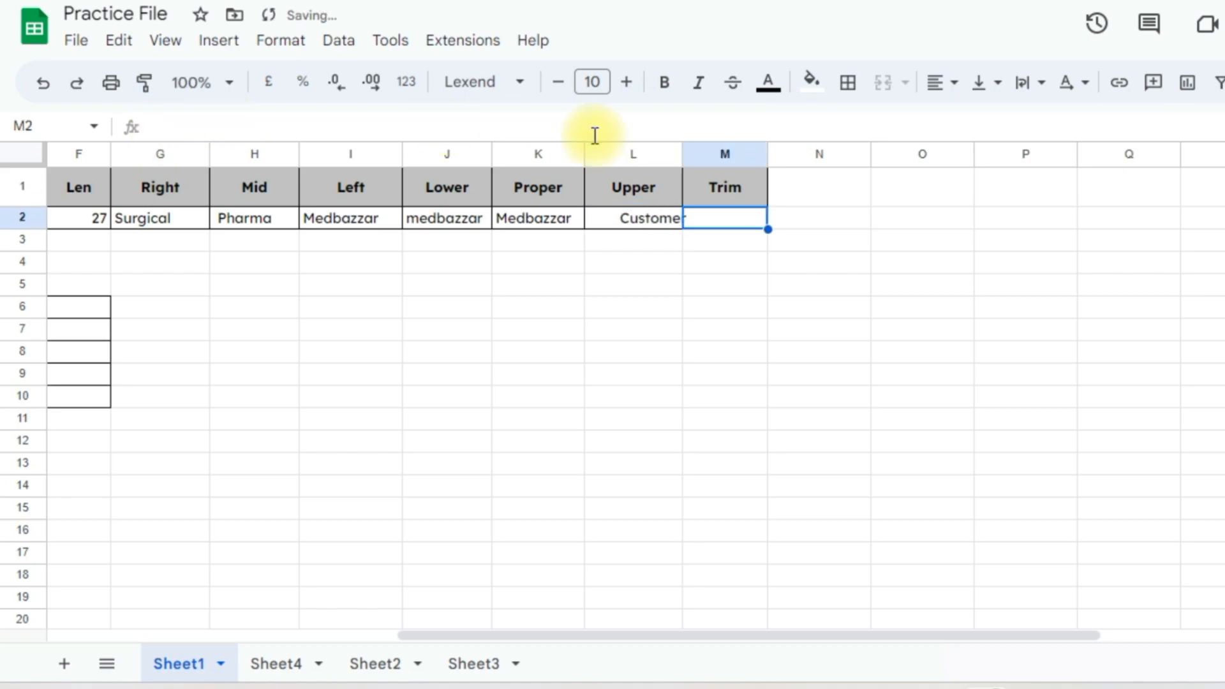
{"action": "key", "text": "Left"}
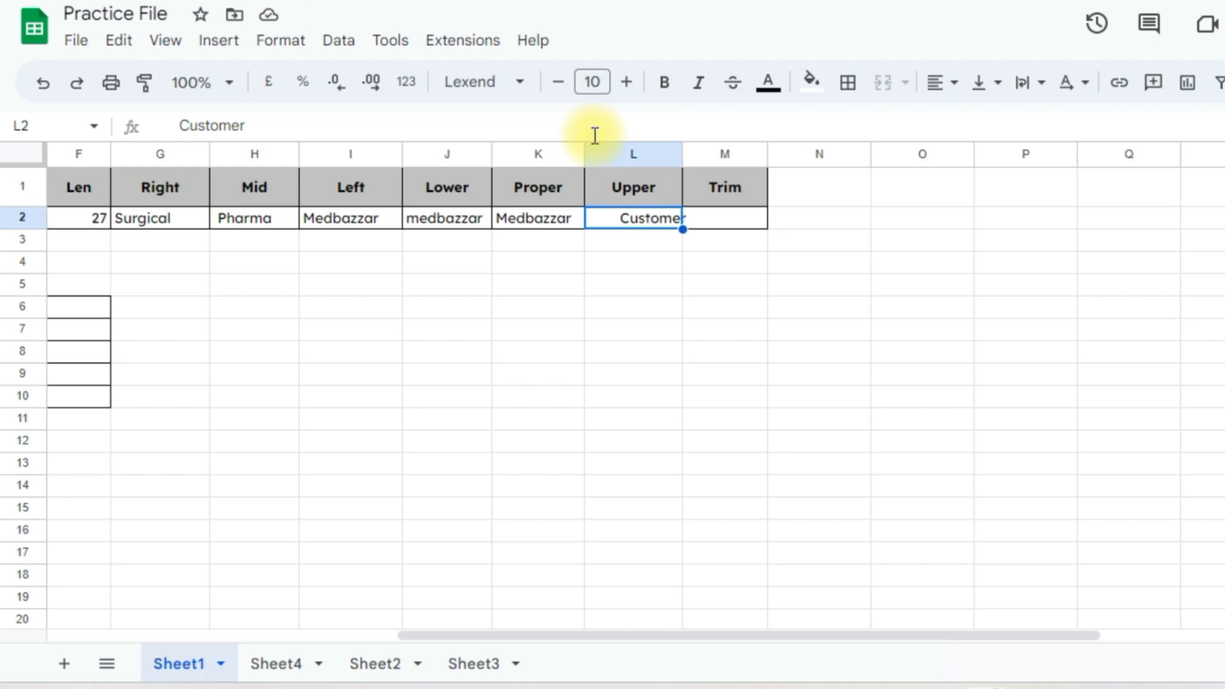
{"action": "key", "text": "Right"}
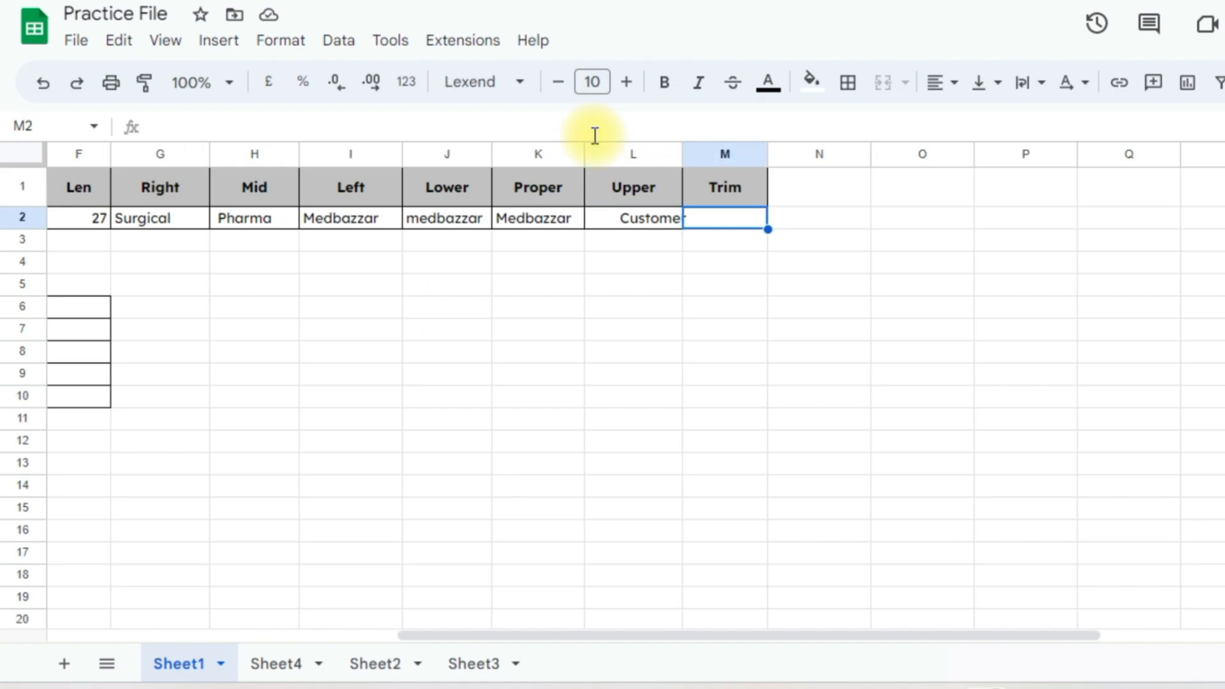
Enter =TRIM(L2) in M2, returning Customer, and autofit column L
{"action": "type", "text": "=trim"}
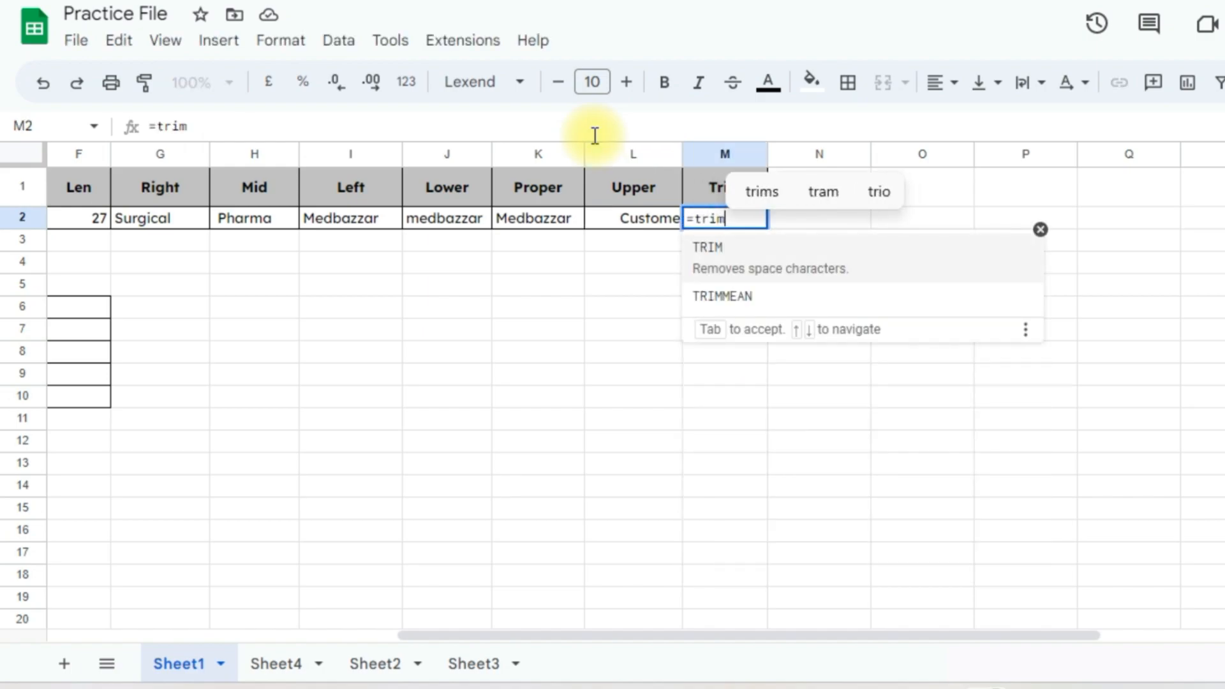
{"action": "key", "text": "Tab"}
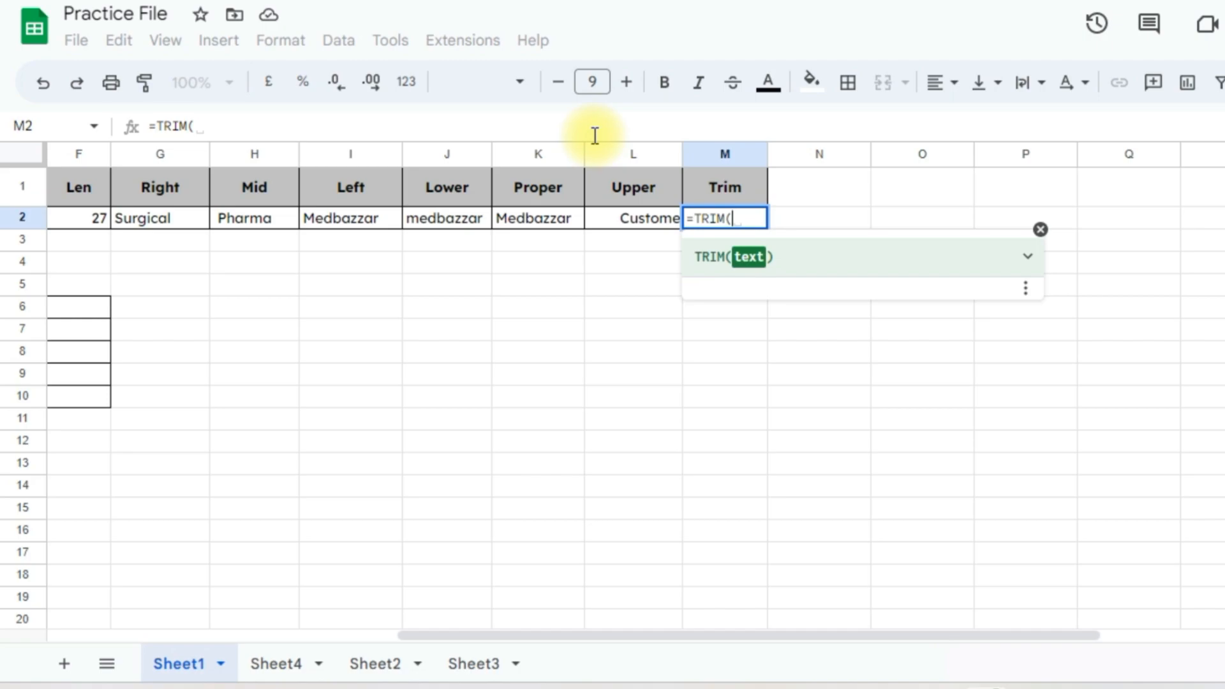
{"action": "key", "text": "Left"}
{"action": "type", "text": ")"}
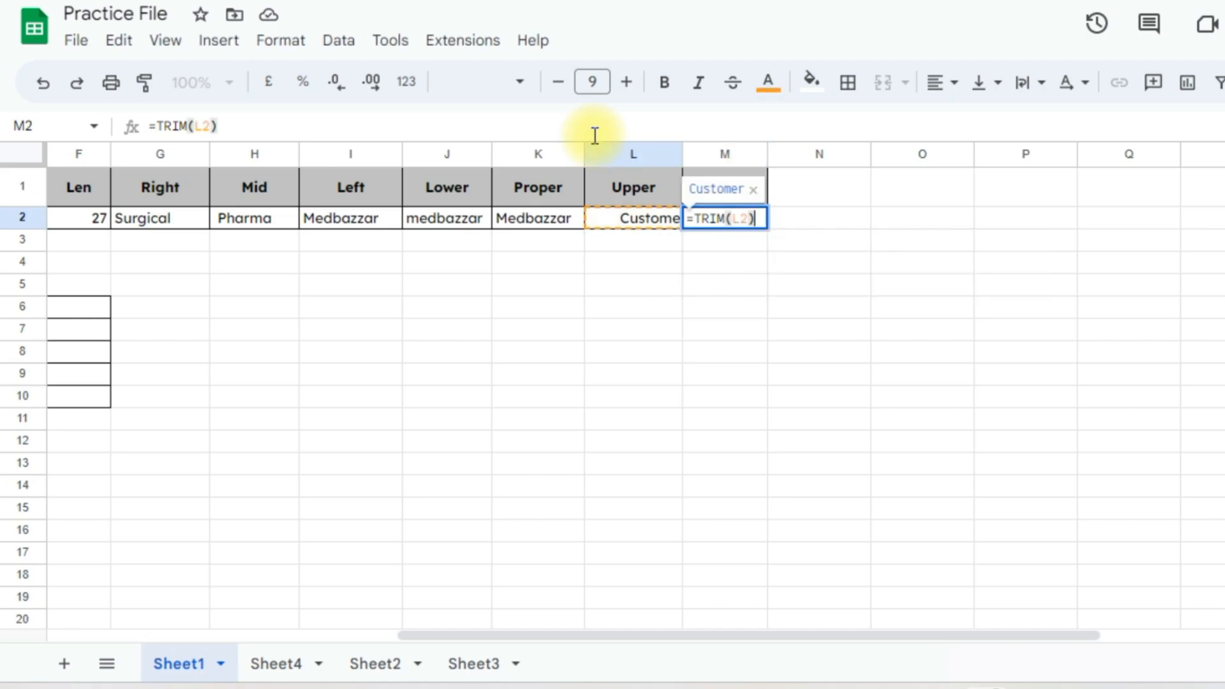
{"action": "key", "text": "Return"}
{"action": "key", "text": "Up"}
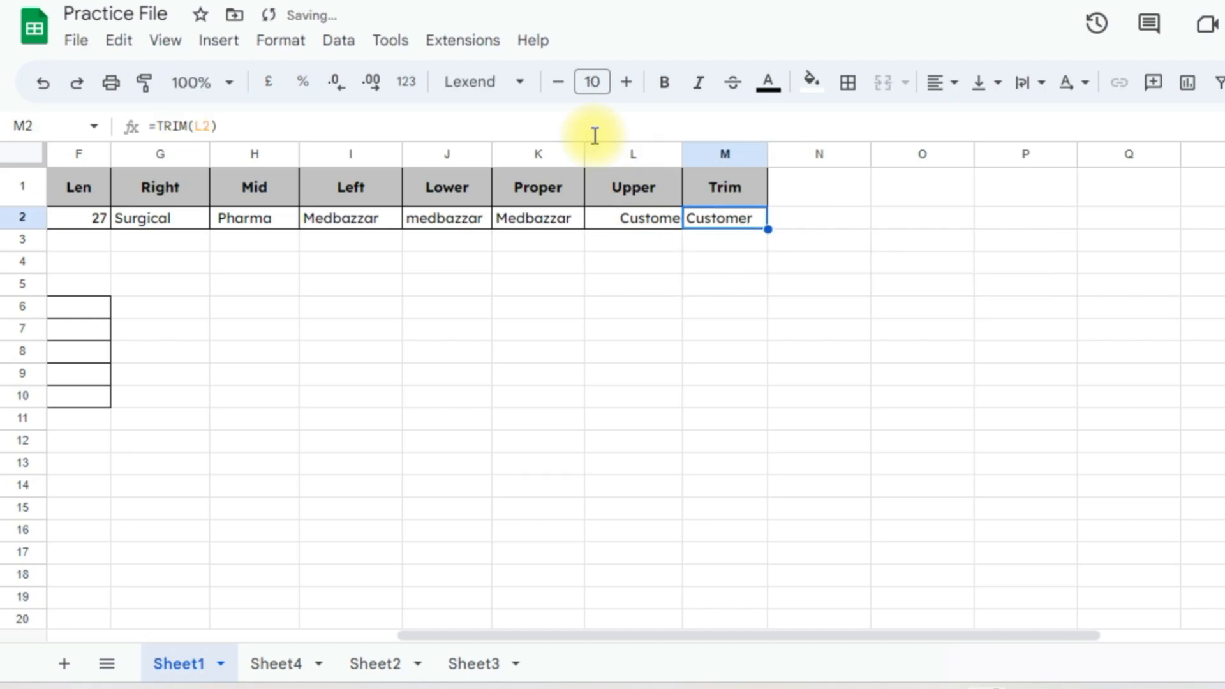
{"action": "double_click", "coordinate": [682, 153]}
{"action": "left_click", "coordinate": [763, 267]}
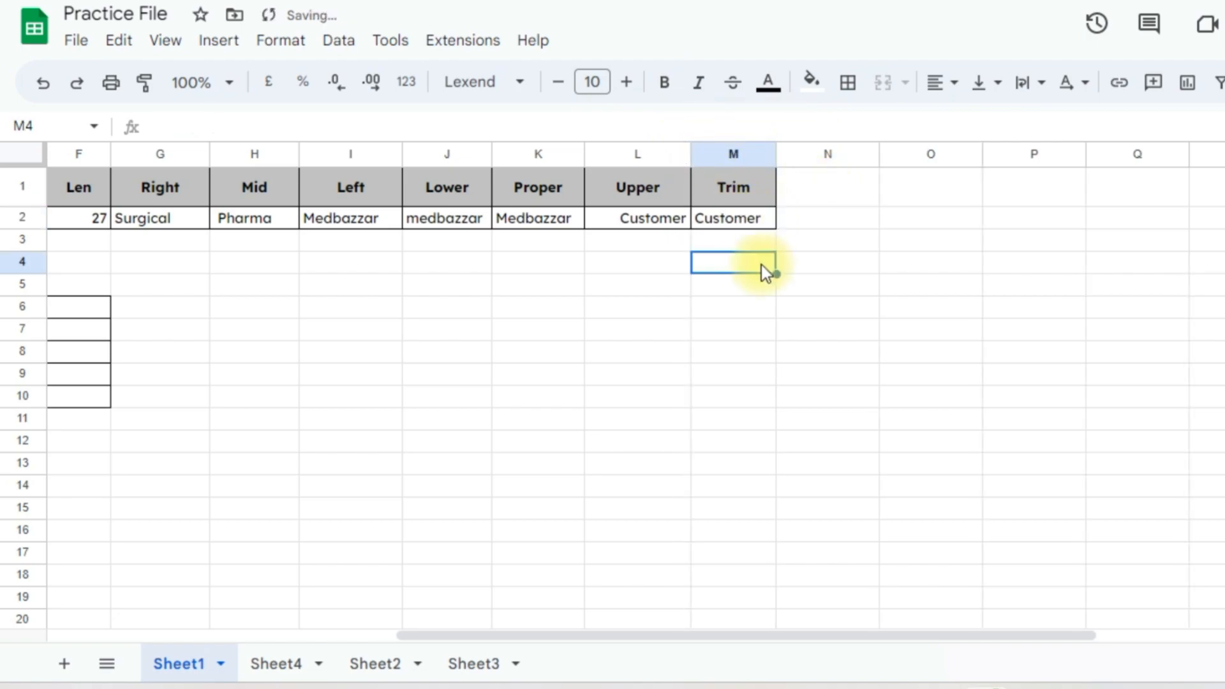
{"action": "left_click", "coordinate": [732, 221]}
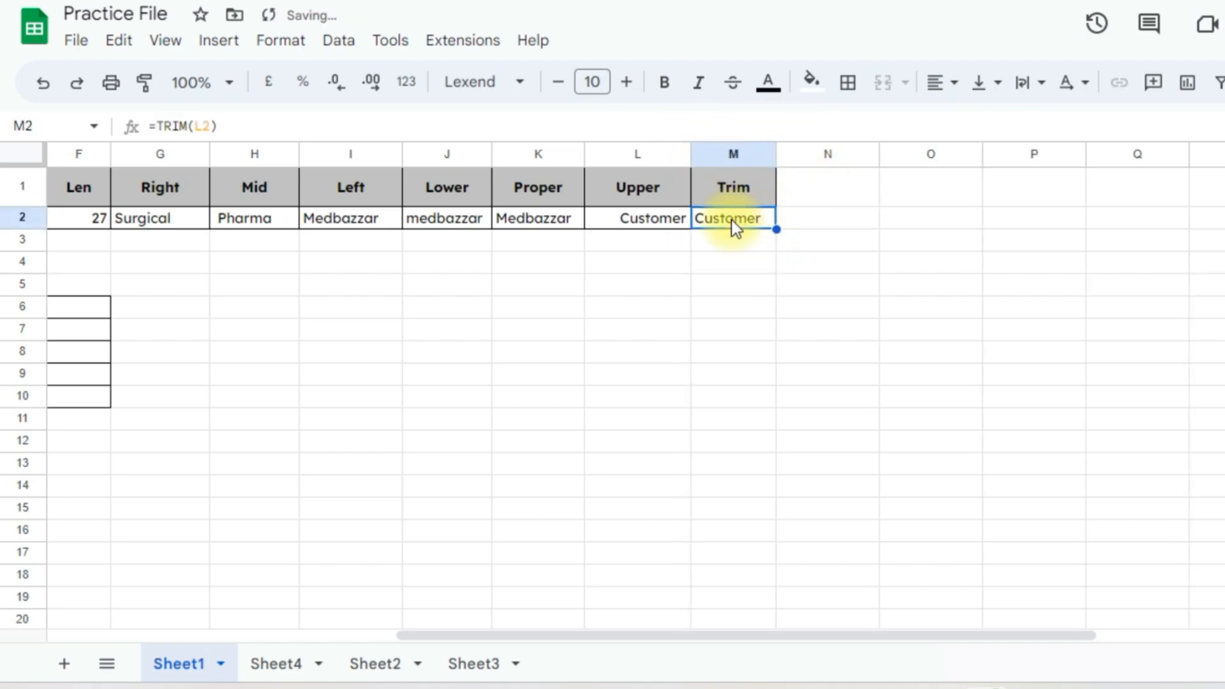
Remove the leading spaces from Customer in L2
{"action": "left_click", "coordinate": [618, 218]}
{"action": "double_click", "coordinate": [676, 217]}
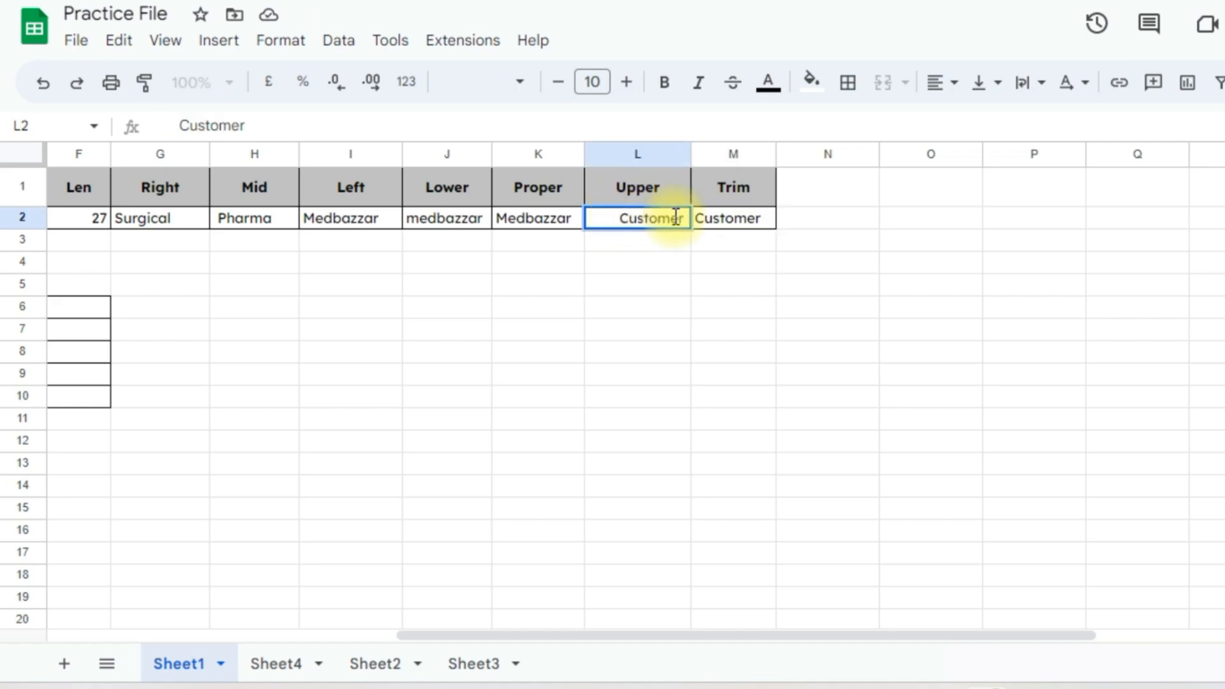
{"action": "key", "text": "Home"}
{"action": "key", "text": "Delete"}
{"action": "key", "text": "Delete"}
{"action": "key", "text": "Delete"}
{"action": "key", "text": "Delete"}
{"action": "key", "text": "Delete"}
{"action": "key", "text": "Delete"}
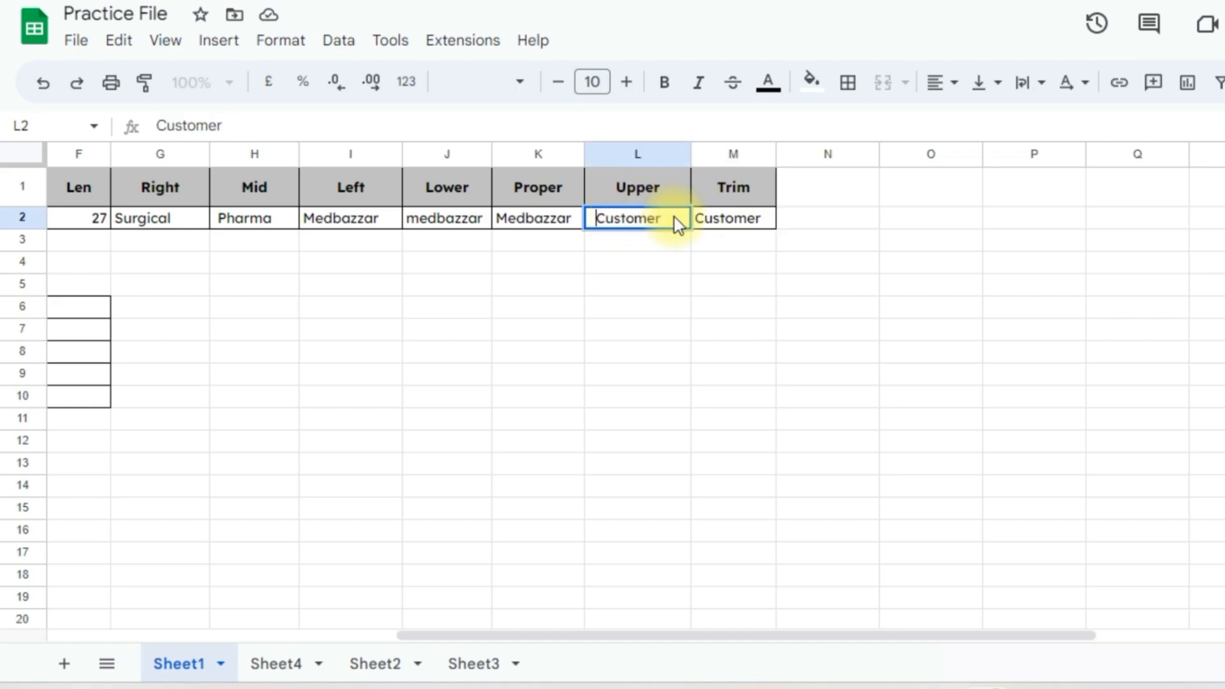
{"action": "key", "text": "Return"}
{"action": "left_click", "coordinate": [676, 222]}
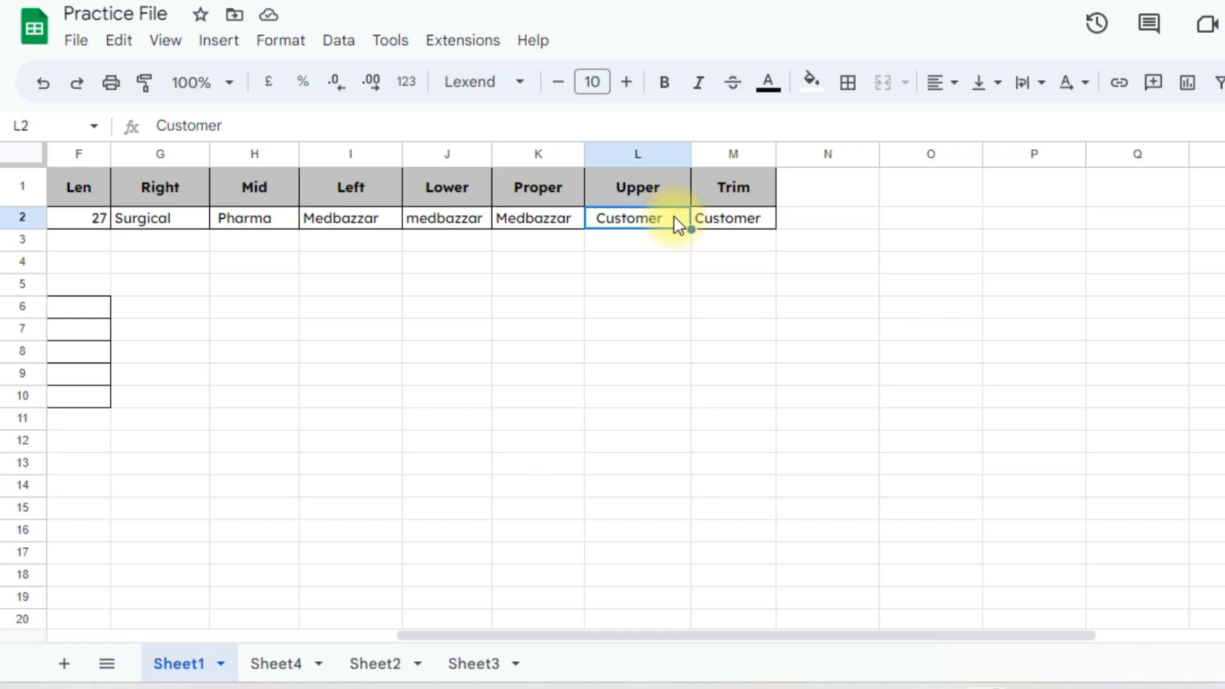
Enter =TODAY() in F6, showing 03/04/2023, and autofit column F
{"action": "scroll", "coordinate": [715, 255], "scroll_direction": "left", "scroll_amount": 5}
{"action": "left_click", "coordinate": [754, 304]}
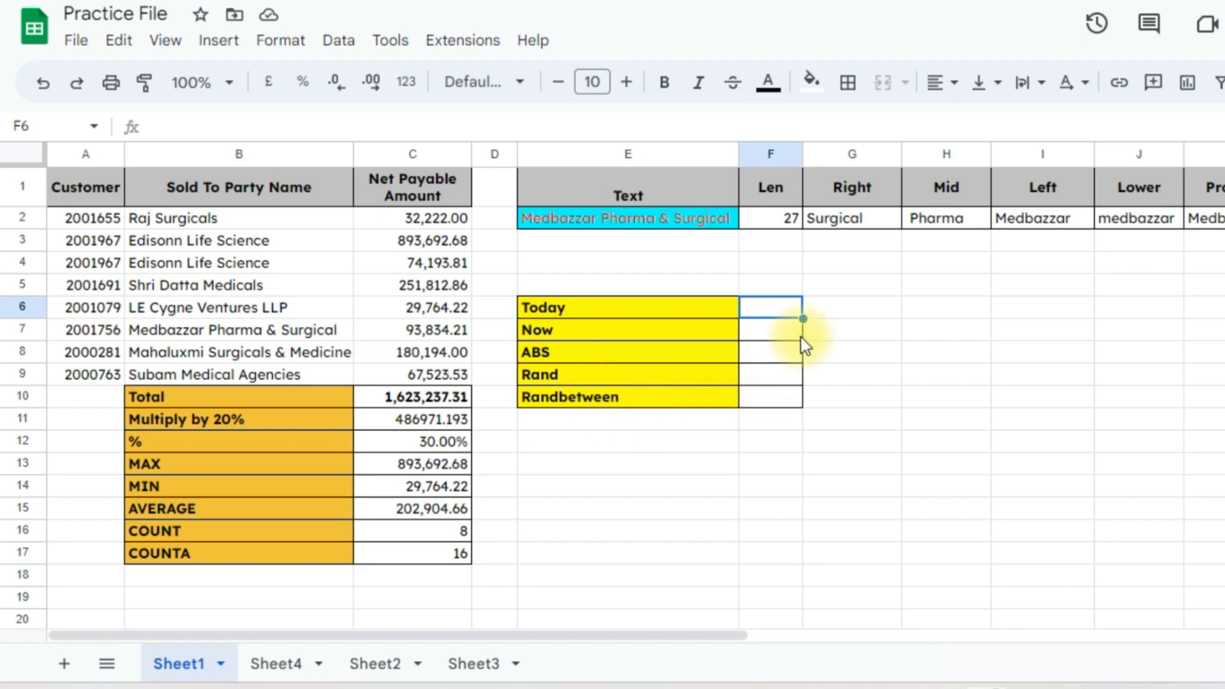
{"action": "type", "text": "=today"}
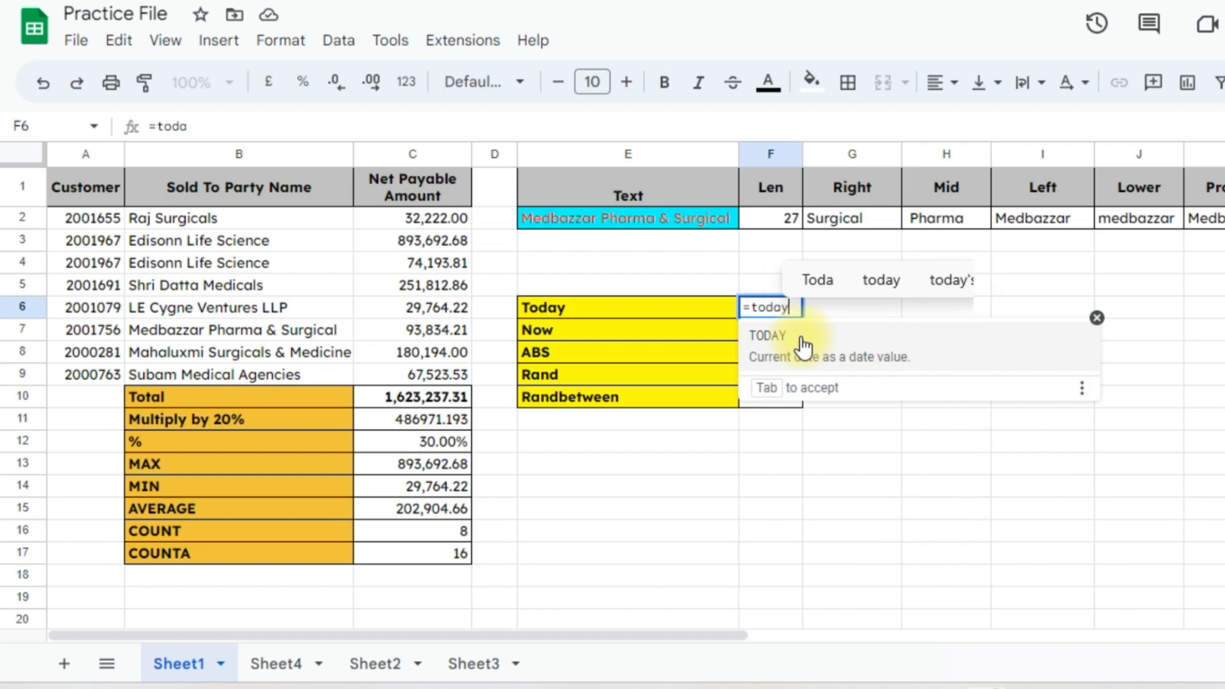
{"action": "left_click", "coordinate": [803, 348]}
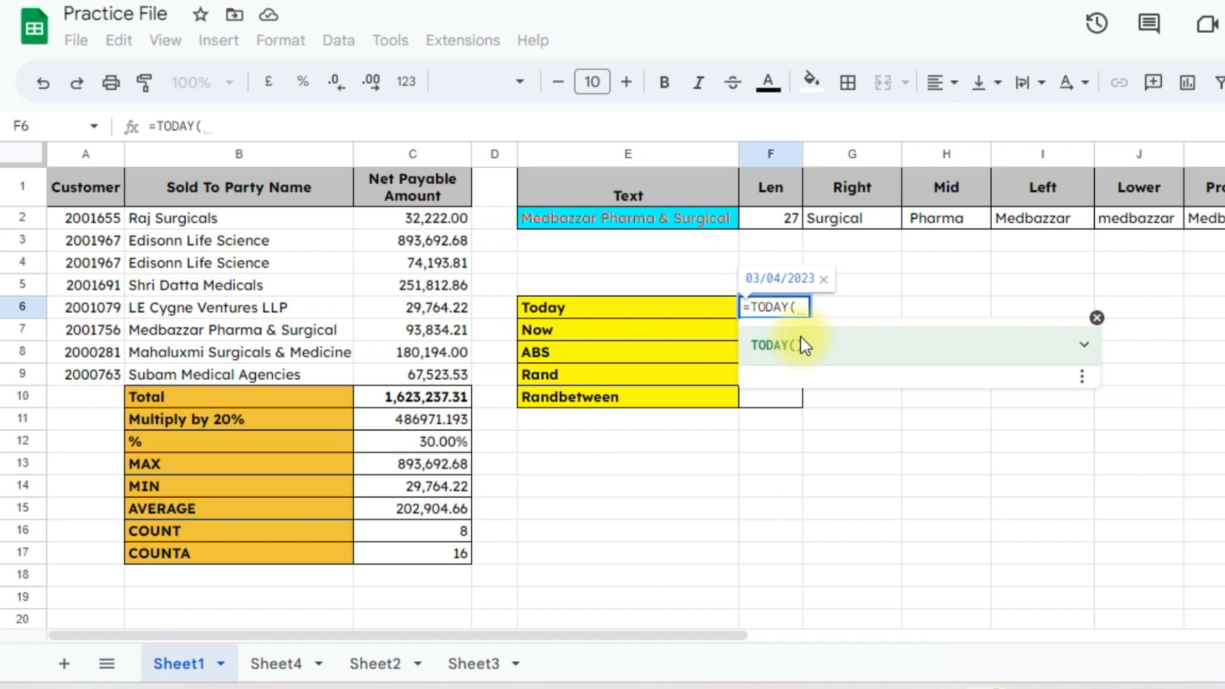
{"action": "type", "text": ")"}
{"action": "key", "text": "Return"}
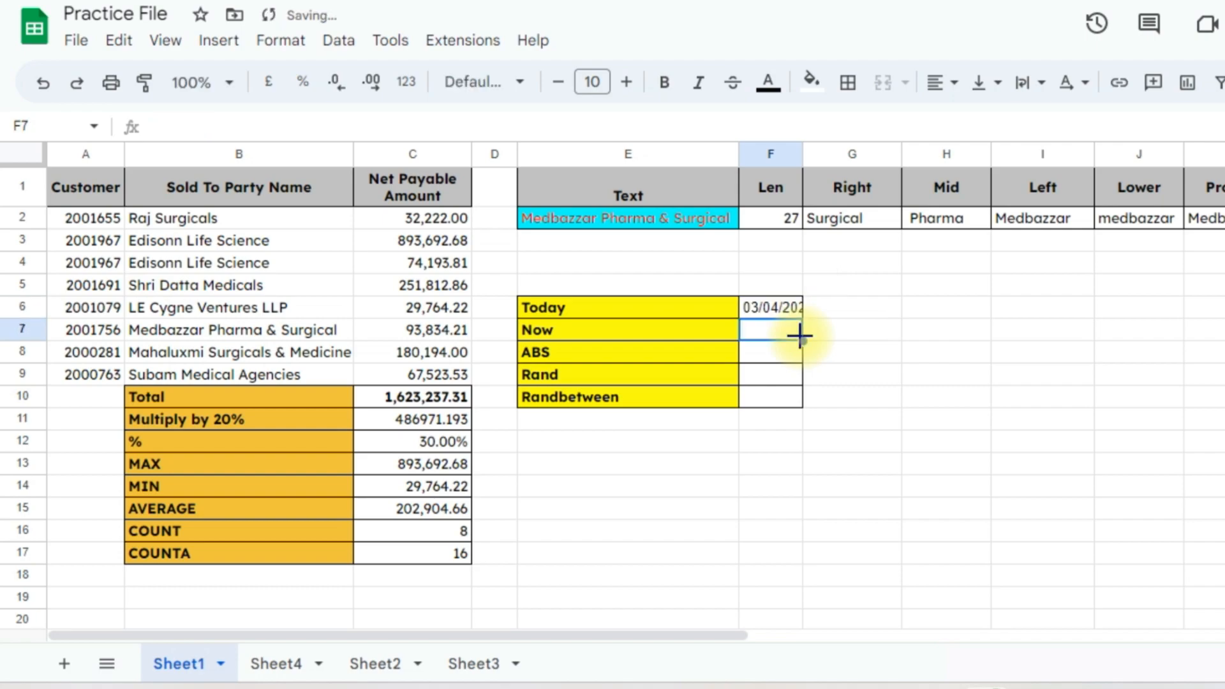
{"action": "key", "text": "Up"}
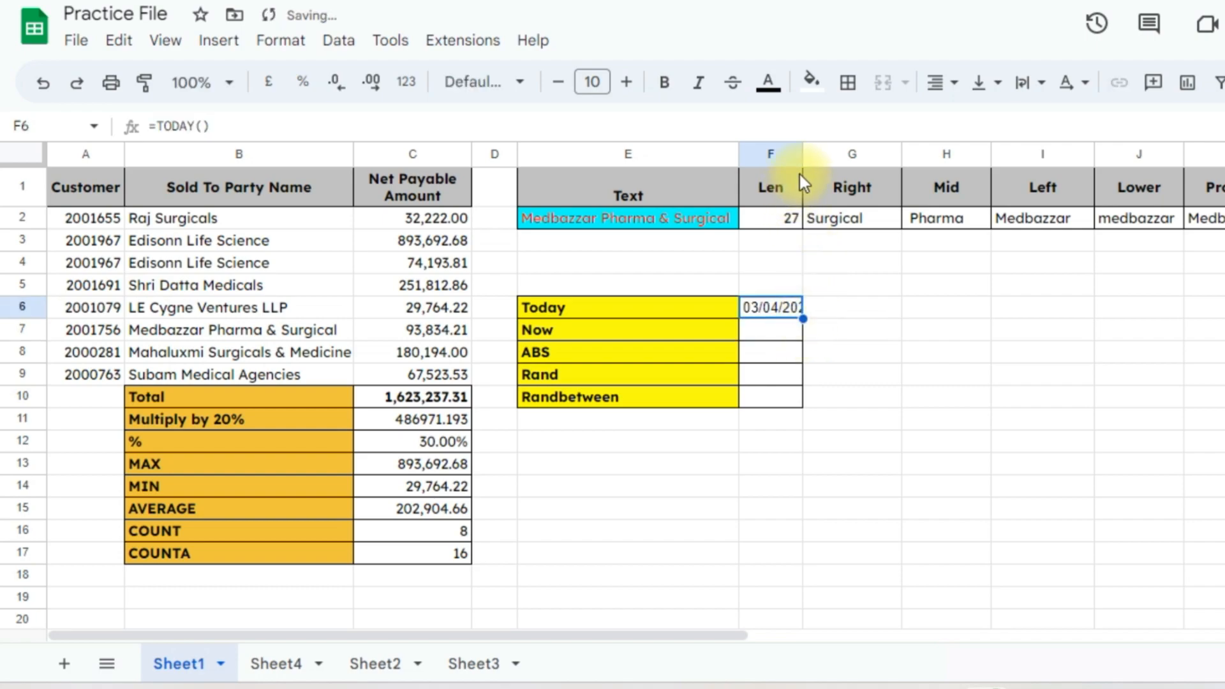
{"action": "double_click", "coordinate": [801, 155]}
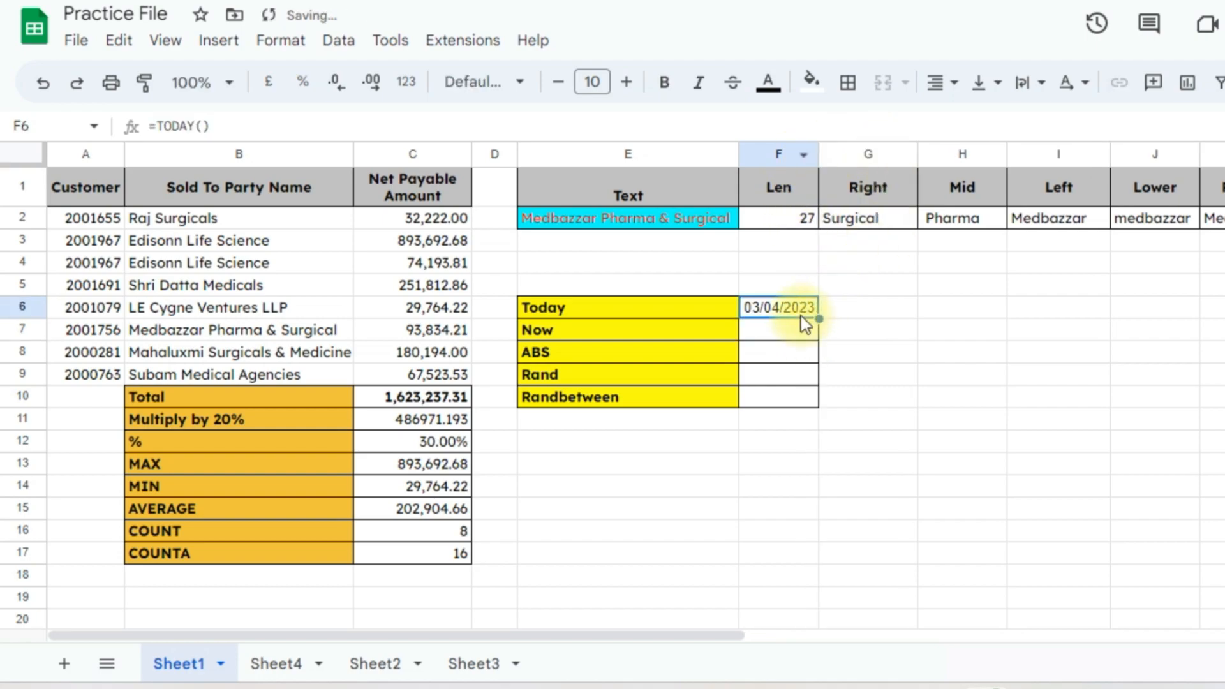
Enter =NOW() in F7 and widen column F to show the date and time
{"action": "left_click", "coordinate": [771, 329]}
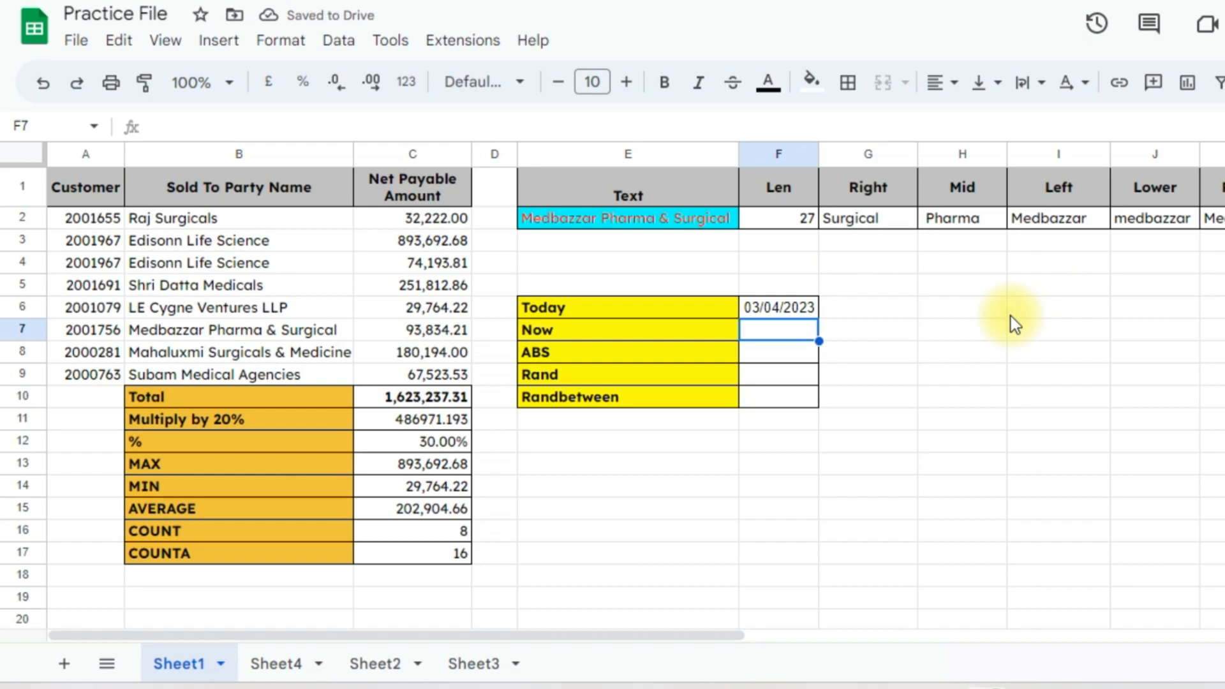
{"action": "type", "text": "=n"}
{"action": "type", "text": "ow"}
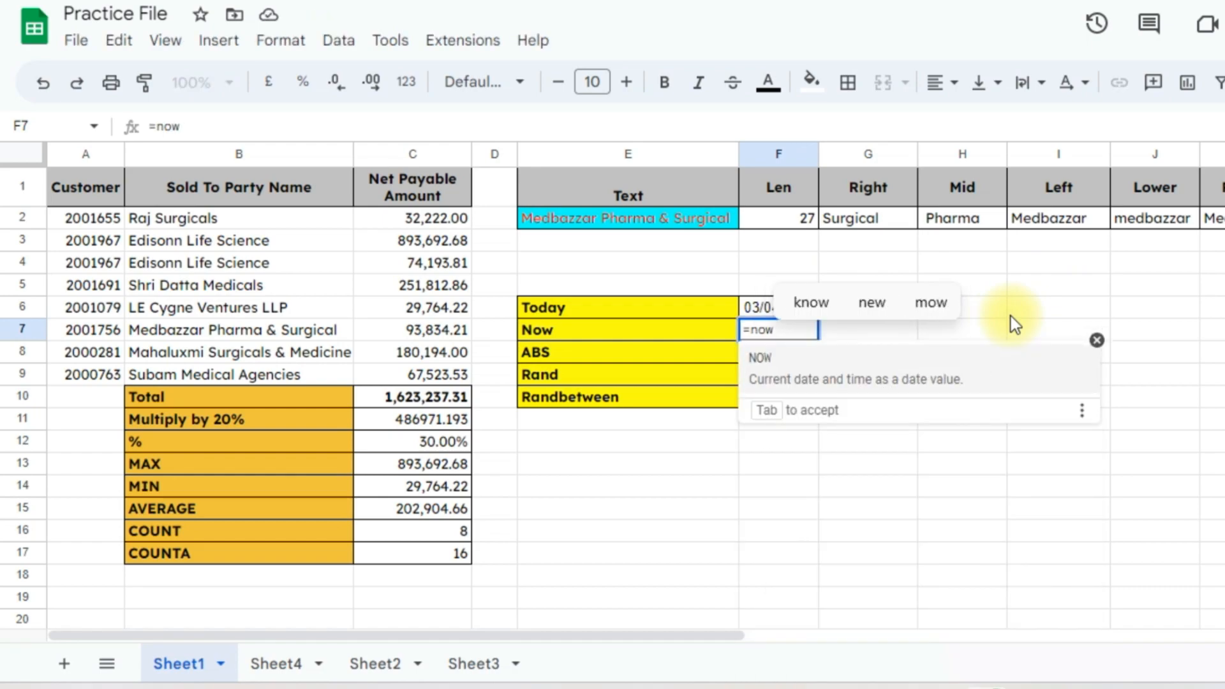
{"action": "key", "text": "Tab"}
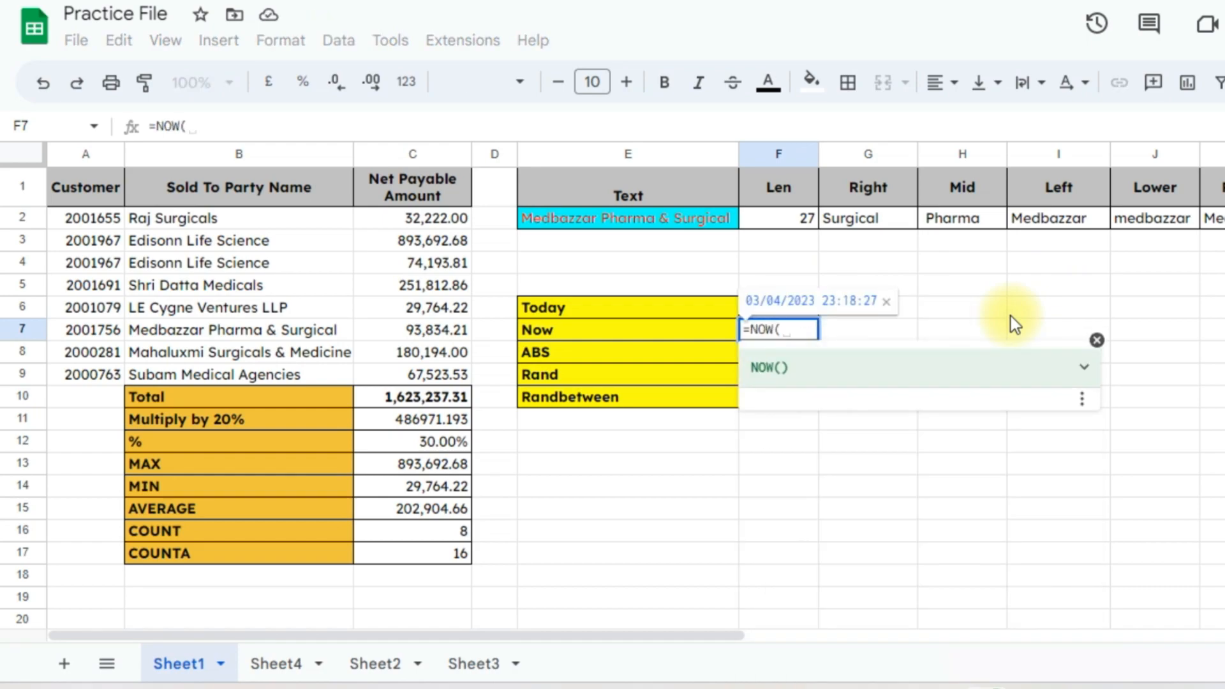
{"action": "type", "text": ")"}
{"action": "key", "text": "ctrl+Return"}
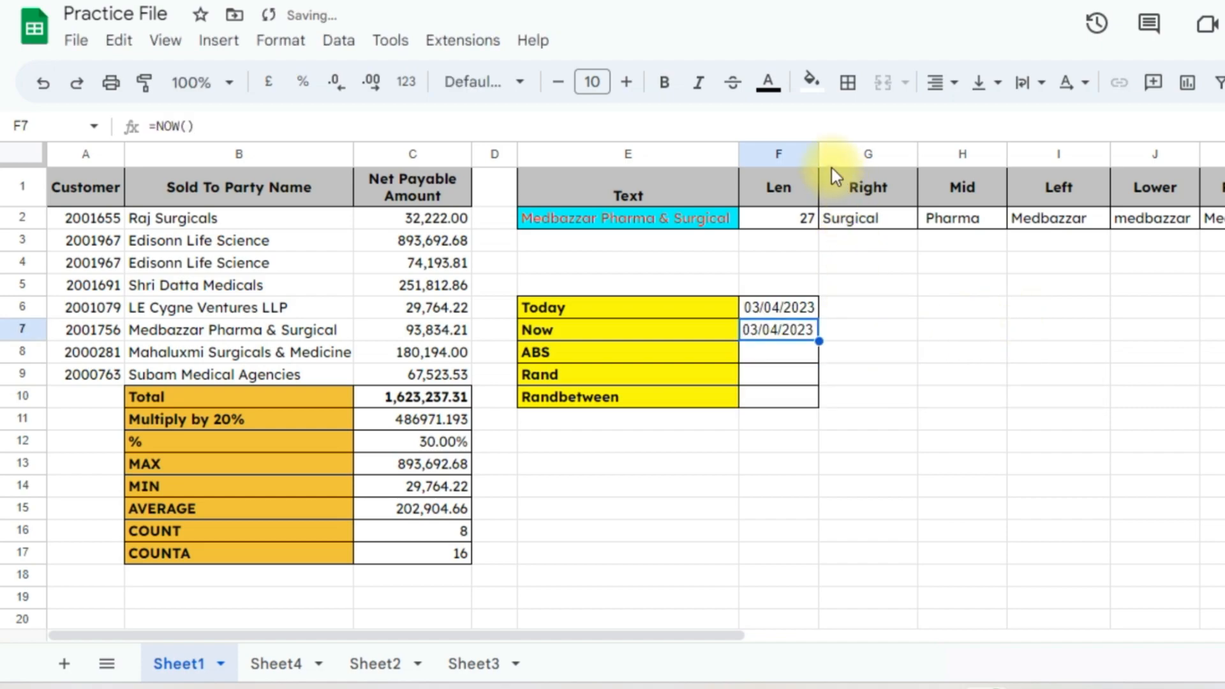
{"action": "double_click", "coordinate": [819, 152]}
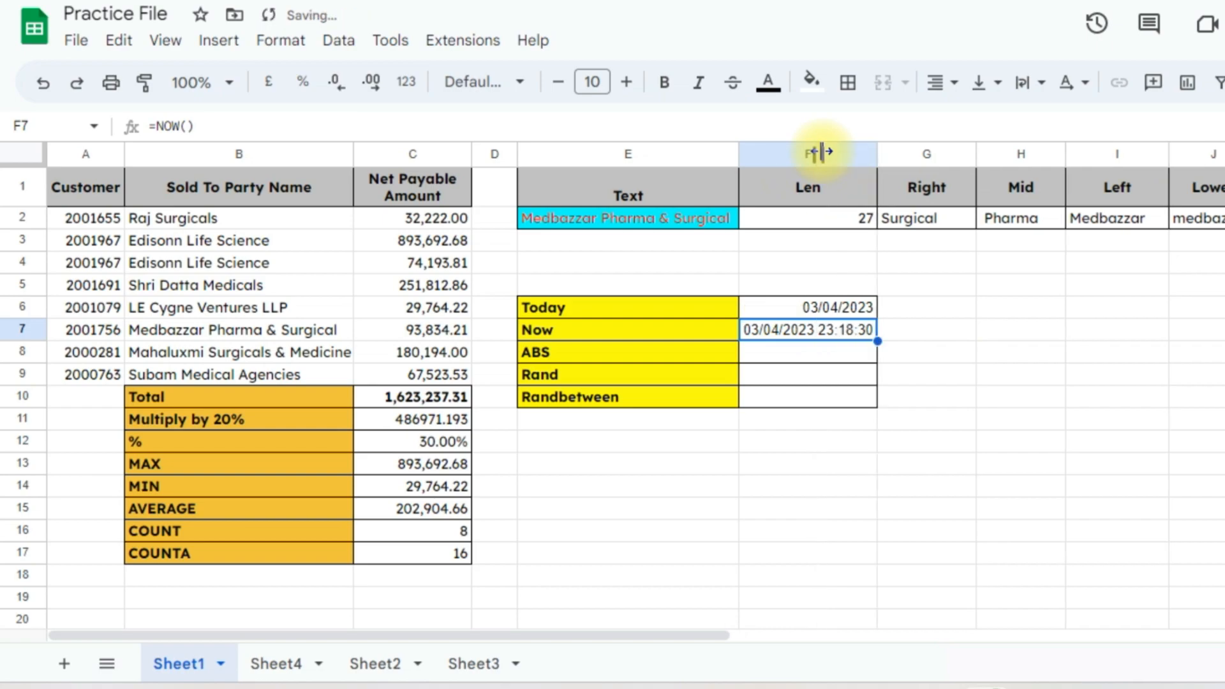
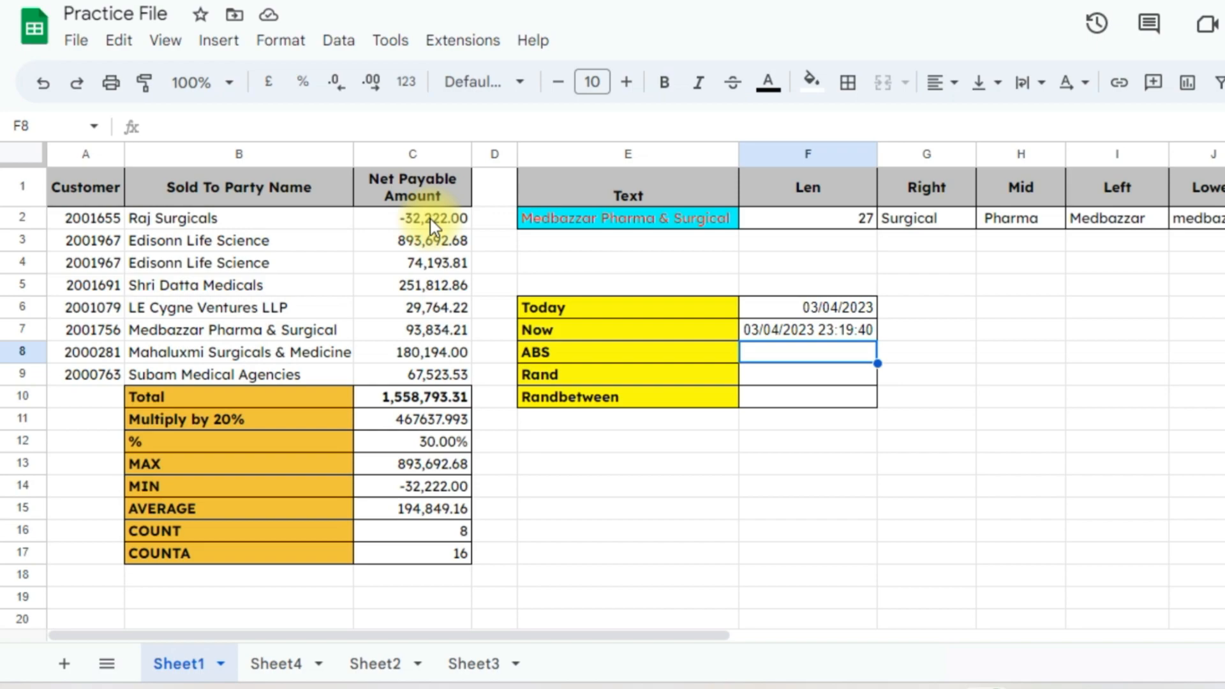
Enter =ABS(C2) in F8 so the negative C2 amount shows as 32222
{"action": "type", "text": "=abs"}
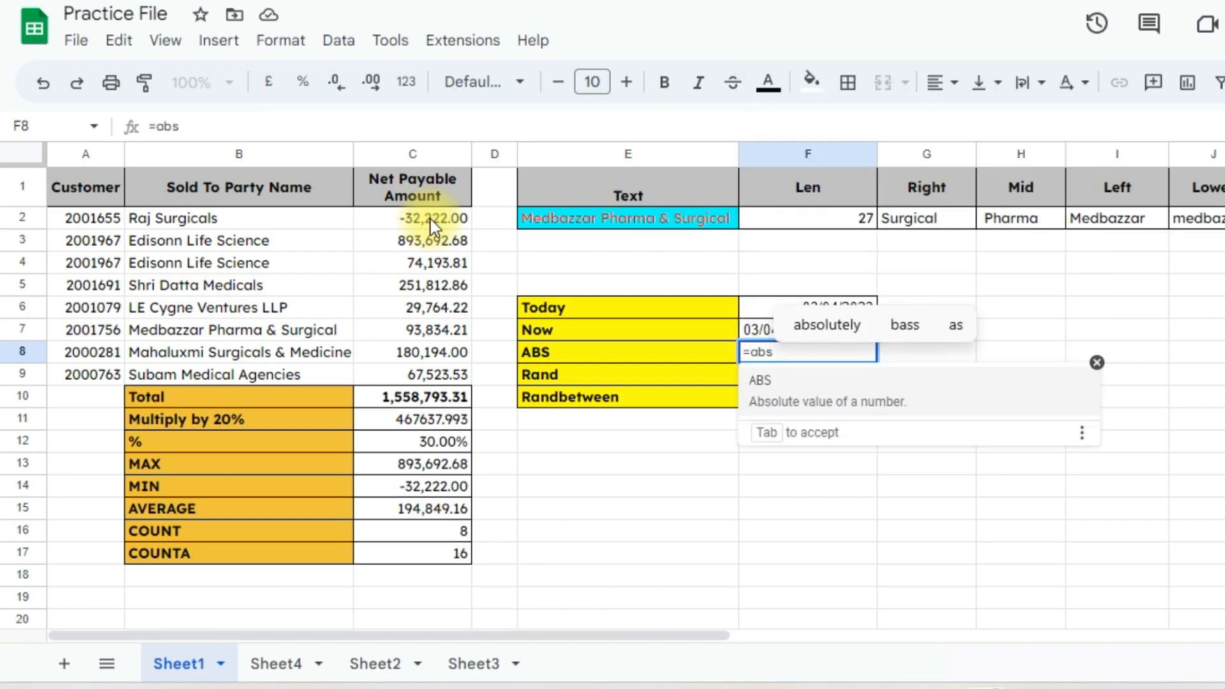
{"action": "key", "text": "Tab"}
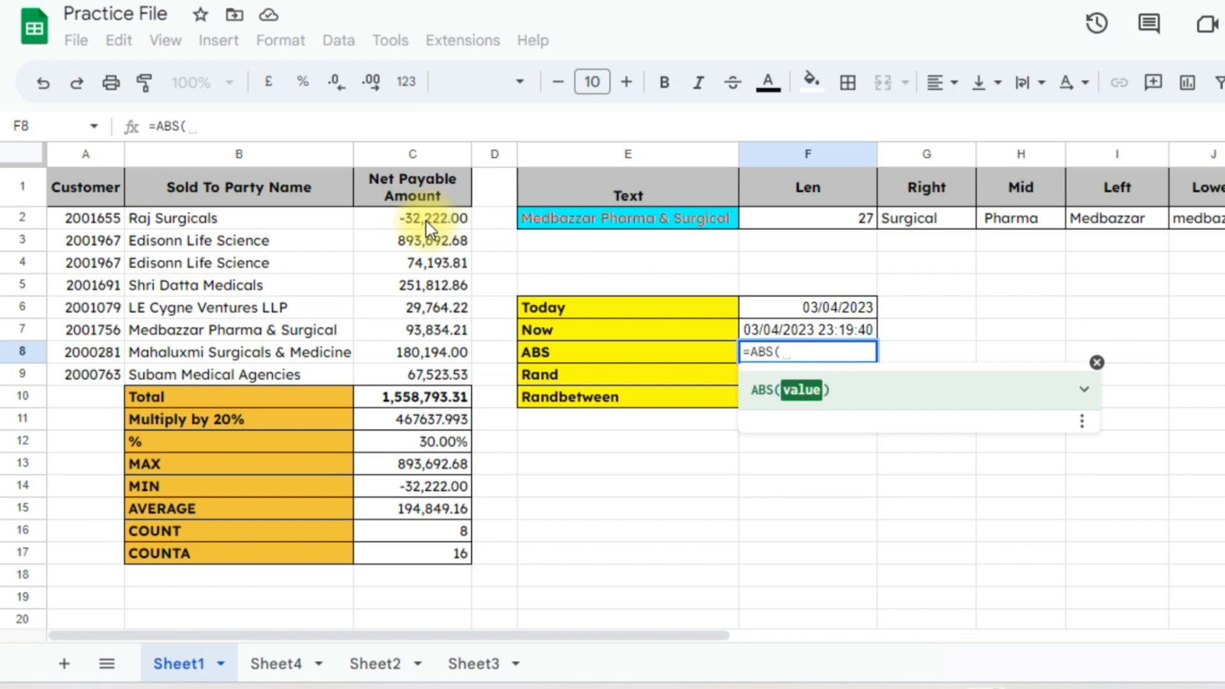
{"action": "left_click", "coordinate": [426, 221]}
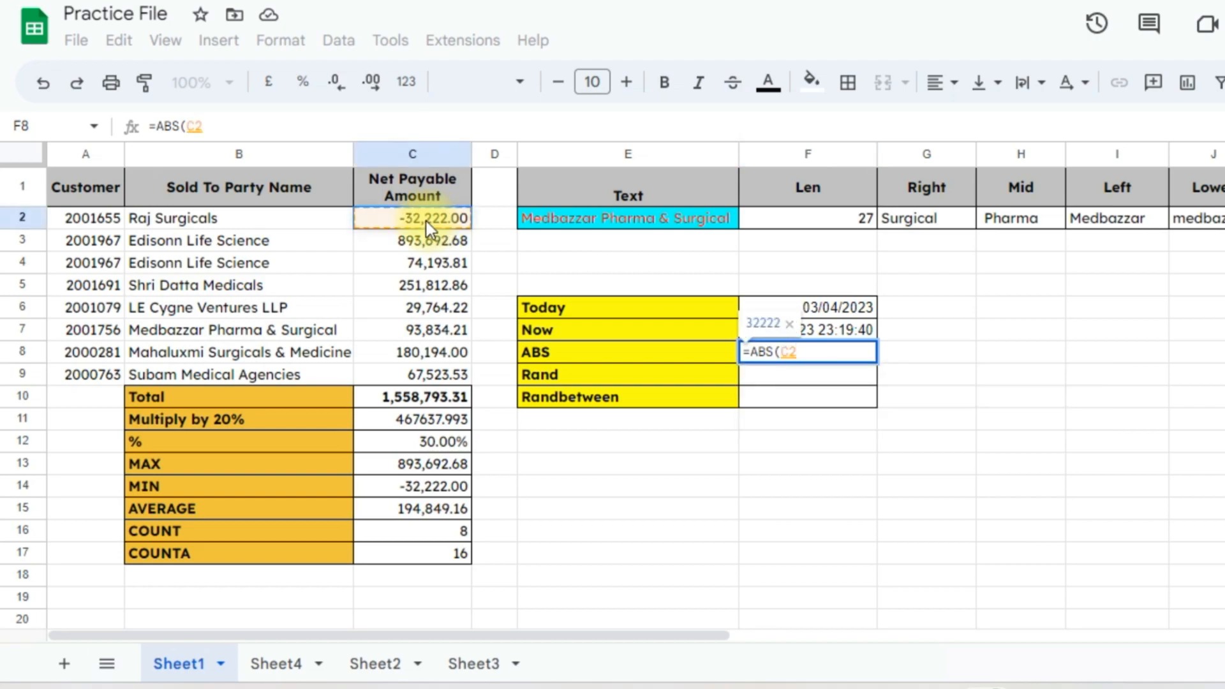
{"action": "key", "text": "Return"}
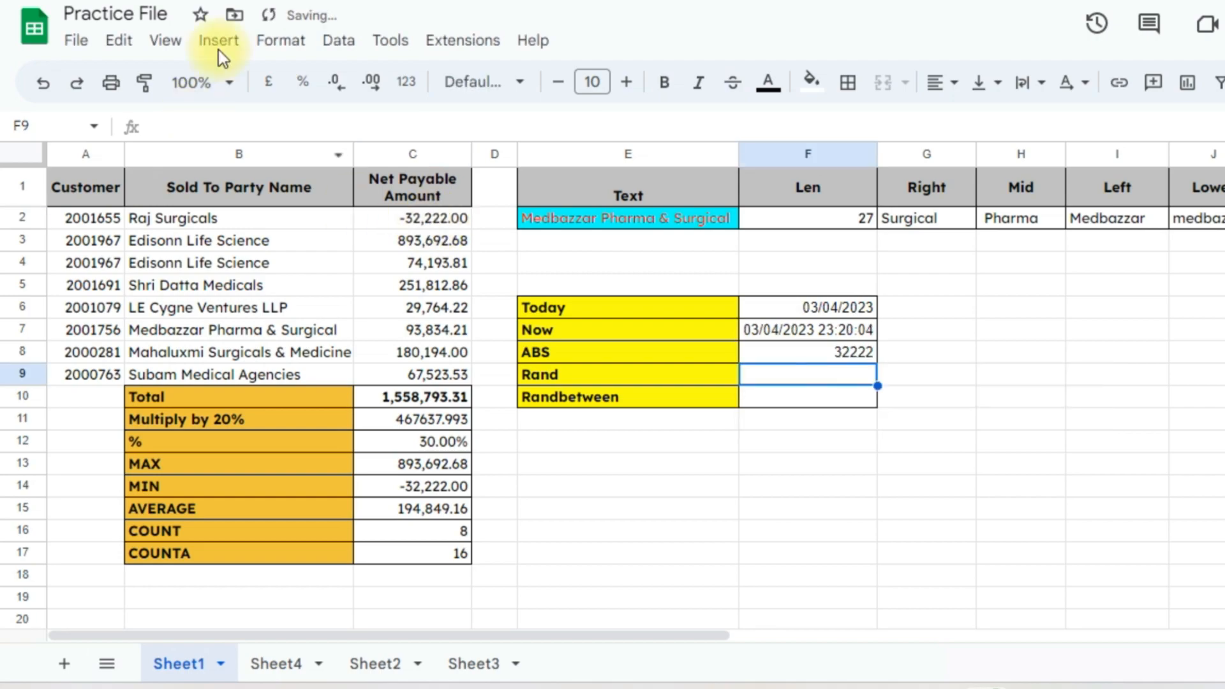
{"action": "left_click", "coordinate": [415, 220]}
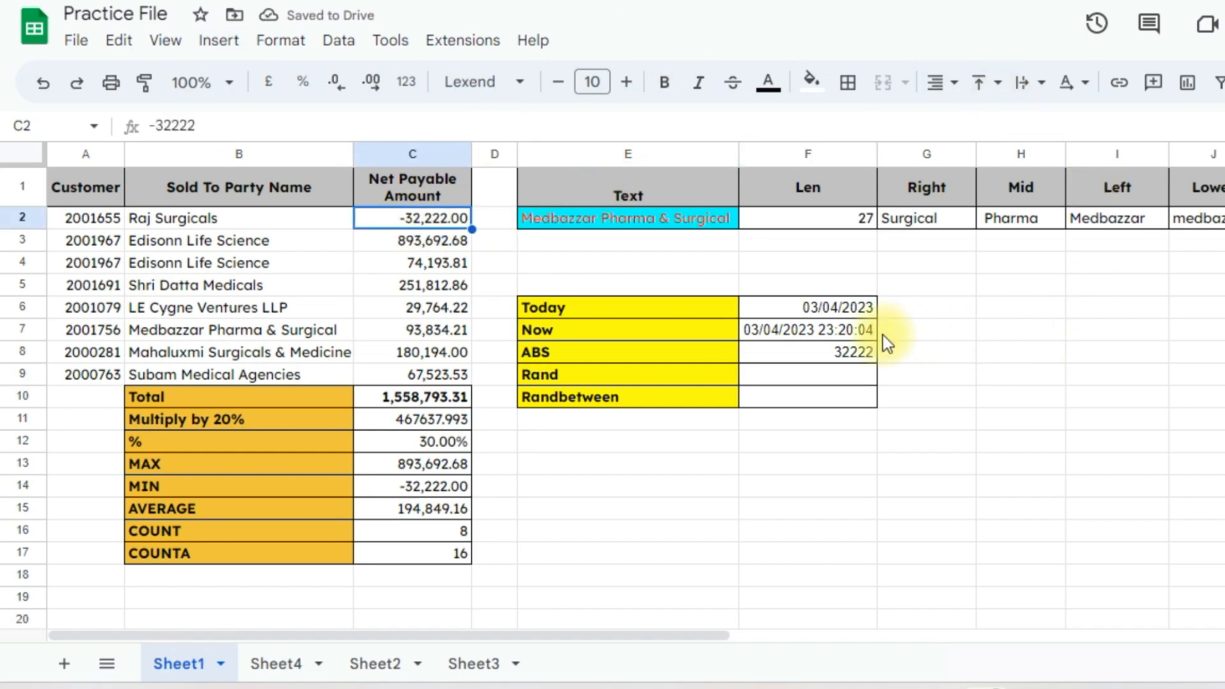
{"action": "left_click", "coordinate": [847, 354]}
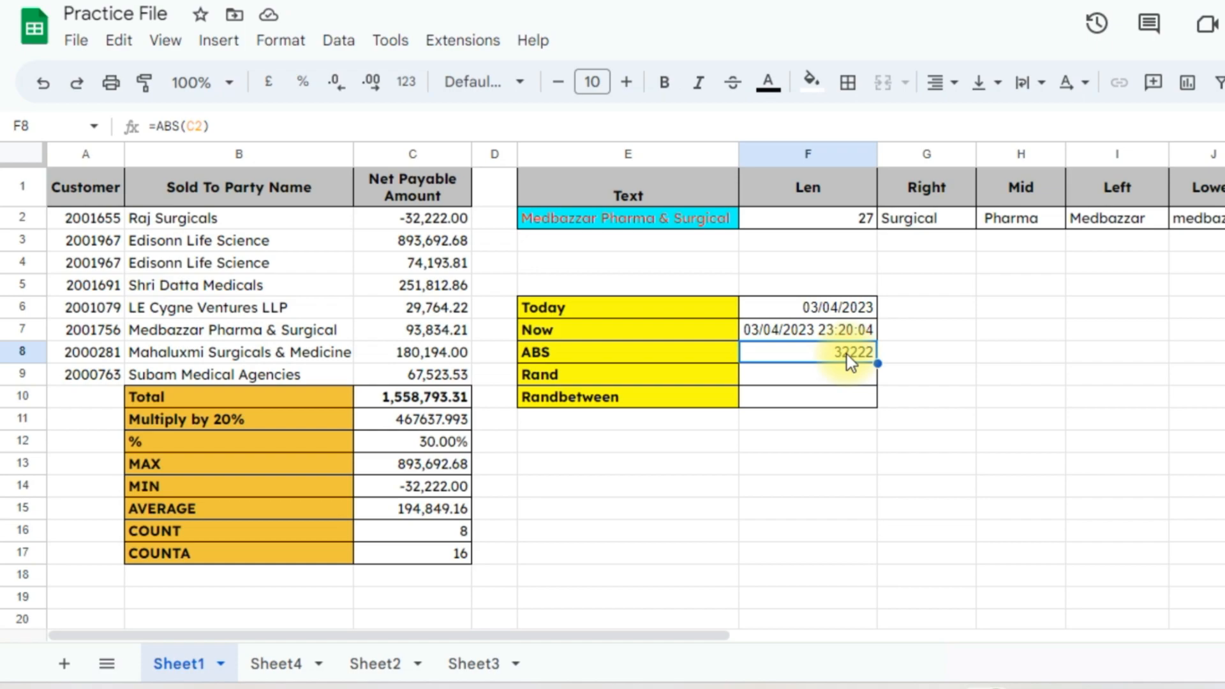
{"action": "left_click", "coordinate": [819, 377]}
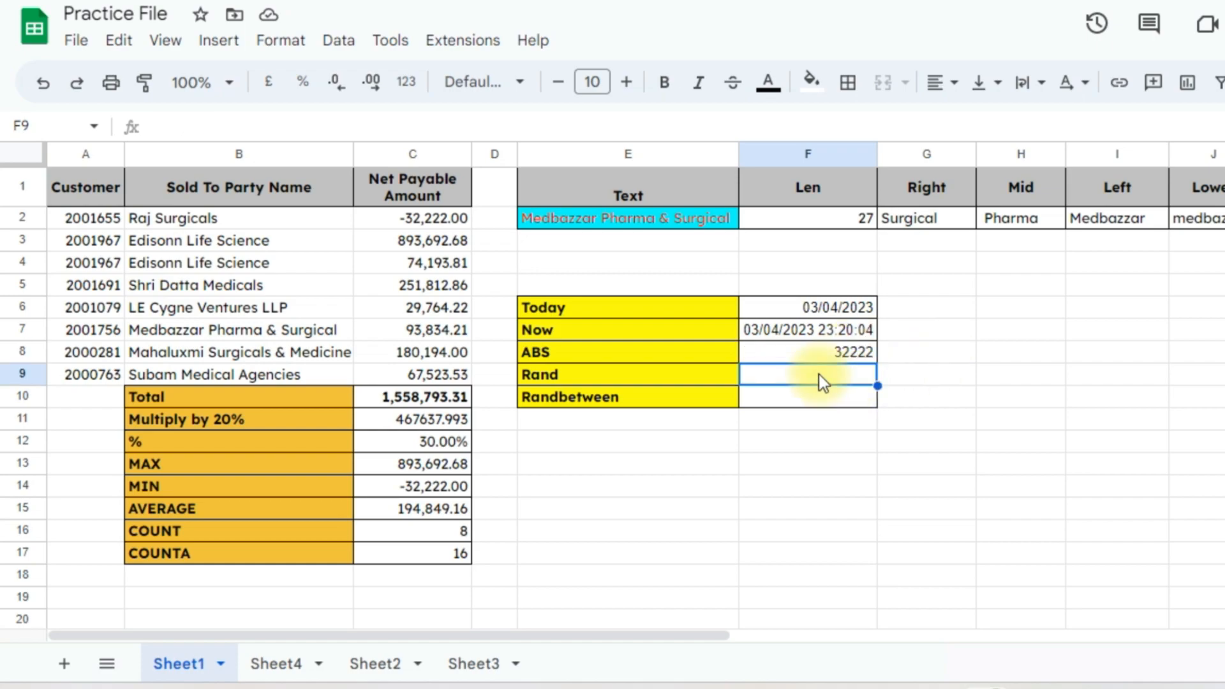
Enter =RAND() in the Rand cell F9
{"action": "type", "text": "=rand"}
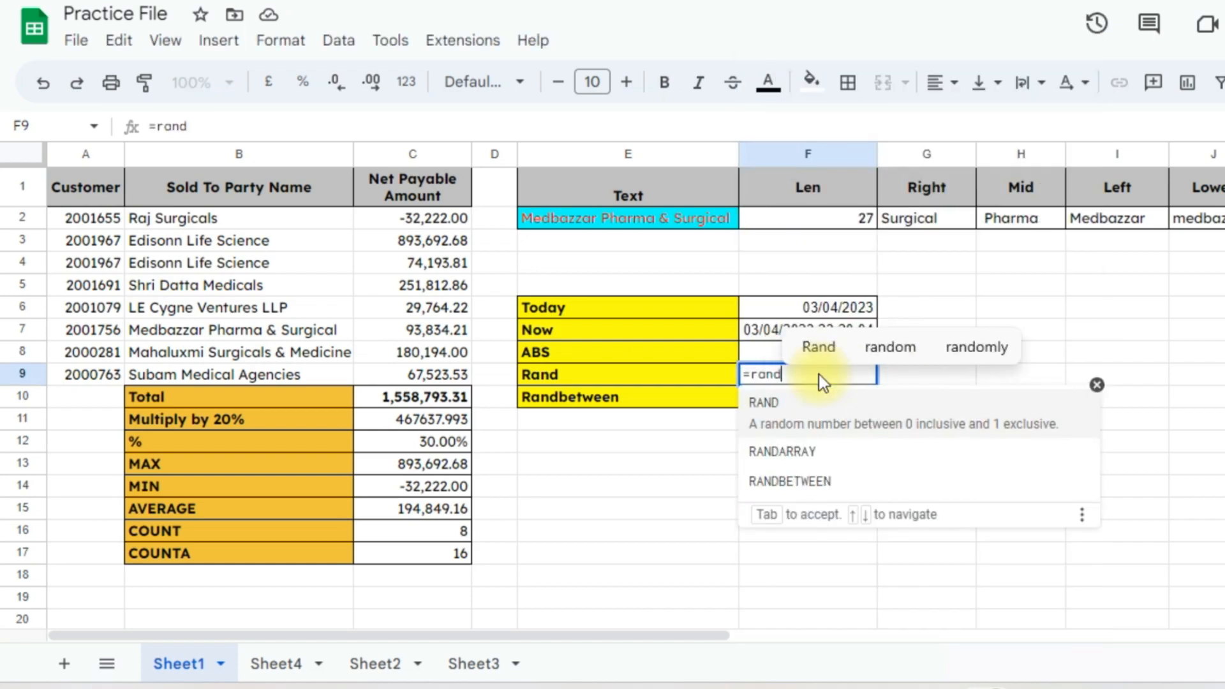
{"action": "key", "text": "Tab"}
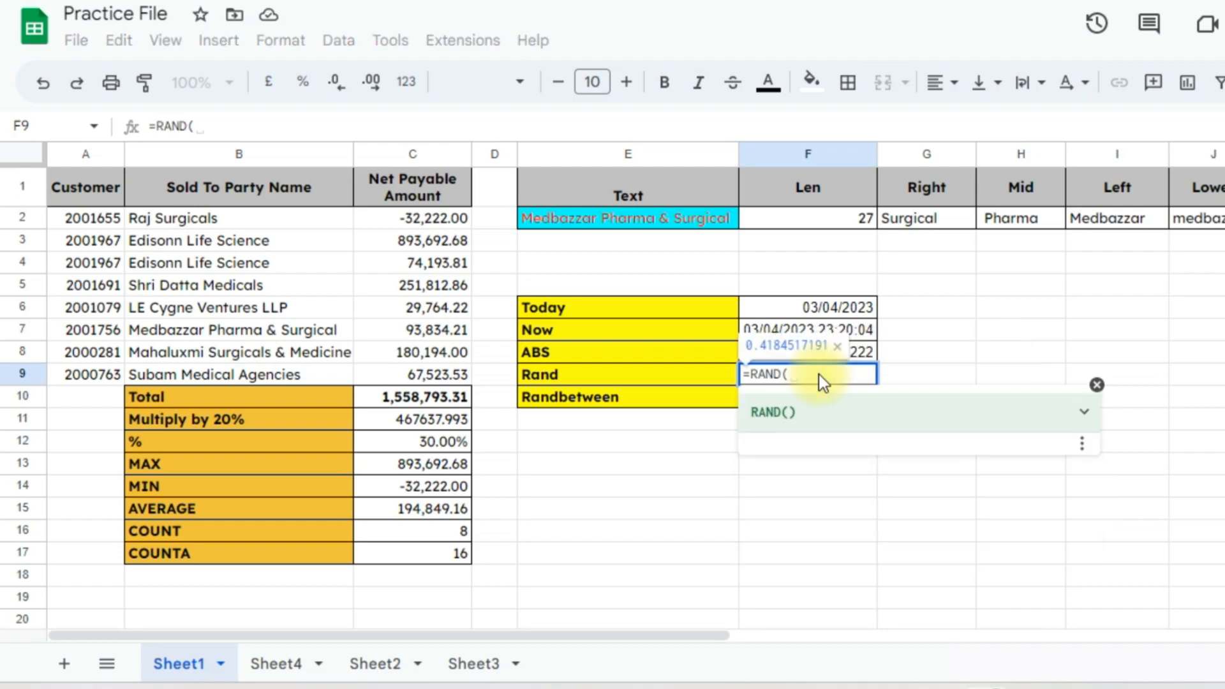
{"action": "type", "text": ")"}
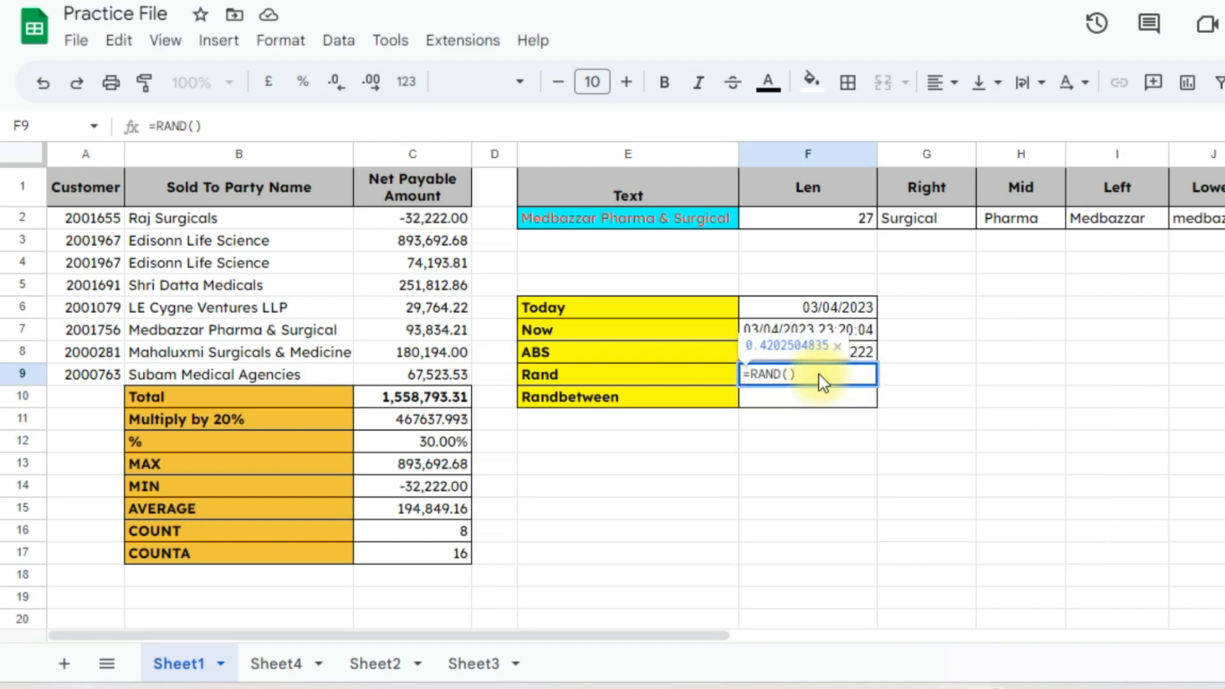
{"action": "key", "text": "Return"}
{"action": "left_click", "coordinate": [817, 373]}
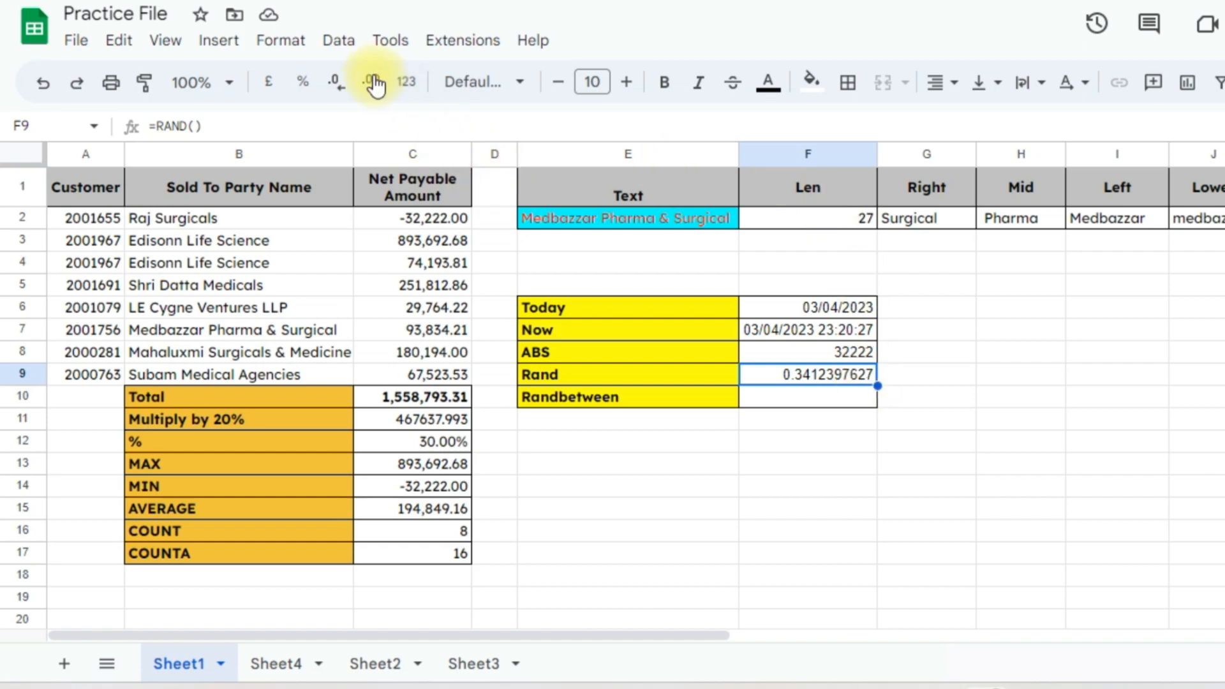
Reduce the Rand value's decimals until it shows two places, 0.14
{"action": "left_click", "coordinate": [342, 85]}
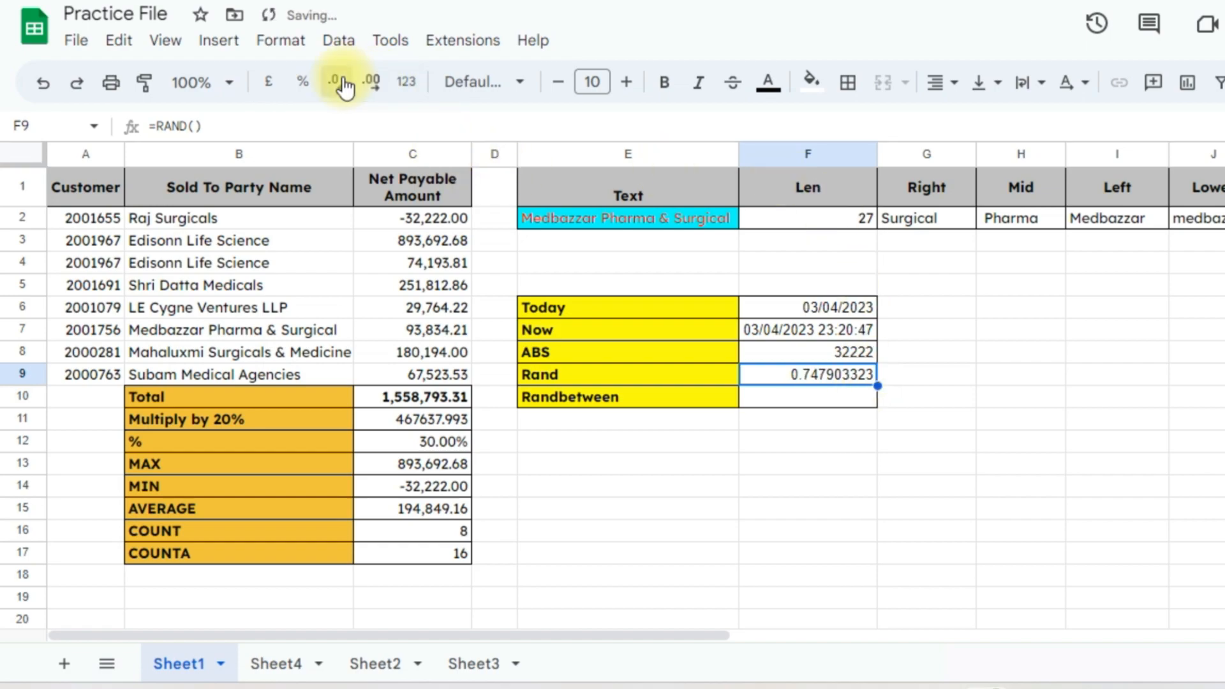
{"action": "left_click", "coordinate": [343, 85]}
{"action": "left_click", "coordinate": [343, 85]}
{"action": "left_click", "coordinate": [343, 85]}
{"action": "left_click", "coordinate": [342, 85]}
{"action": "left_click", "coordinate": [343, 85]}
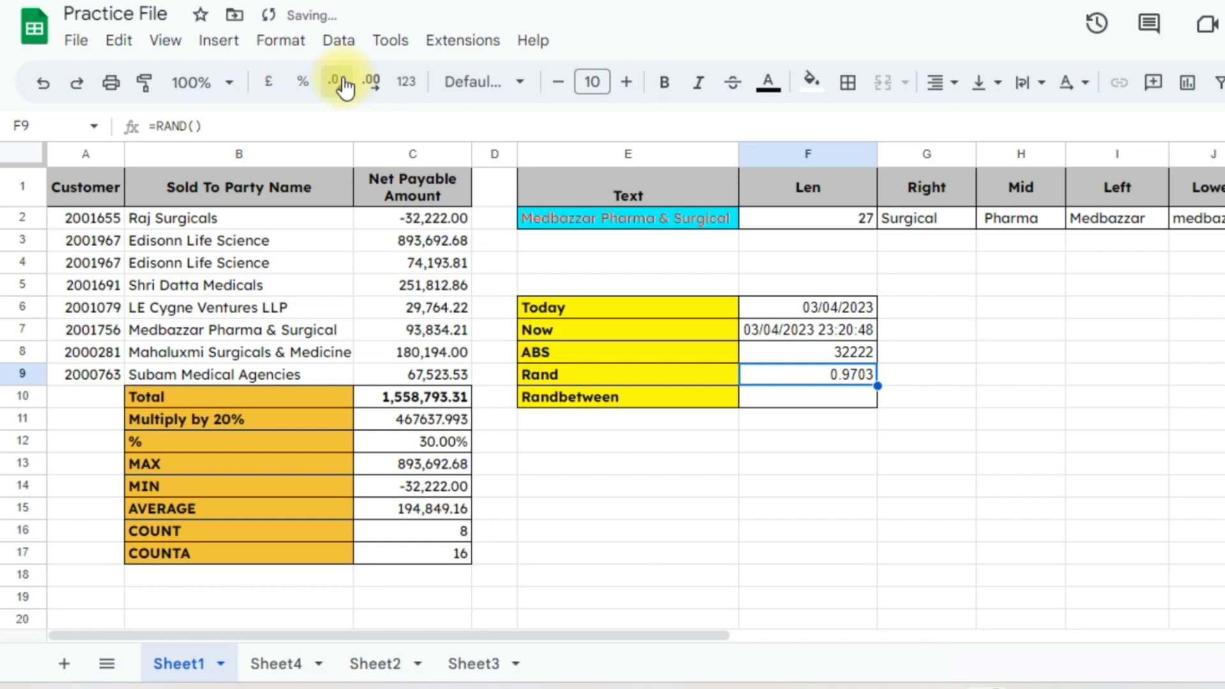
{"action": "left_click", "coordinate": [342, 85]}
{"action": "left_click", "coordinate": [343, 85]}
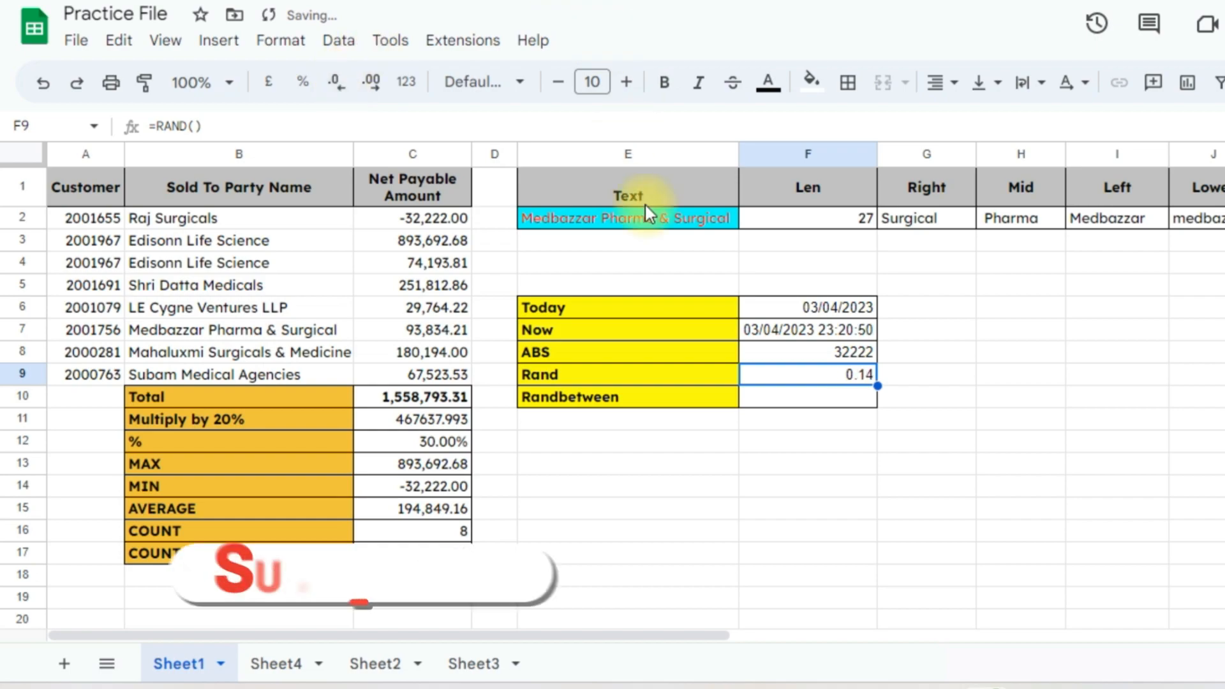
{"action": "left_click", "coordinate": [910, 375]}
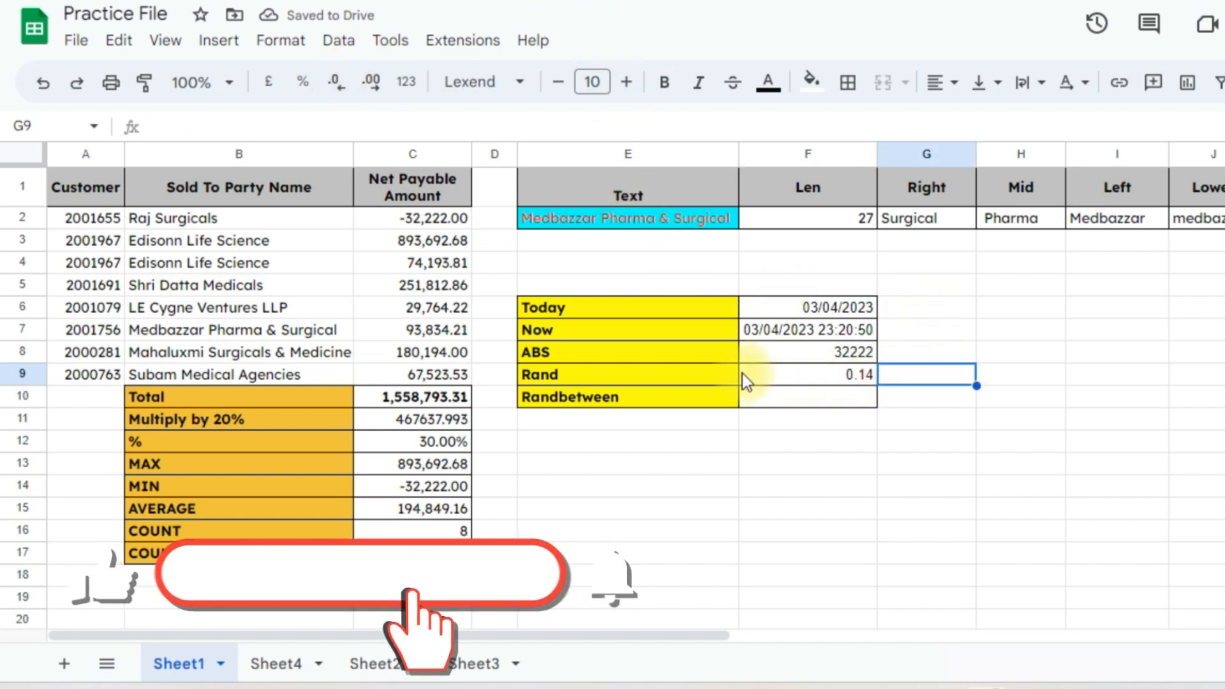
Enter =RANDBETWEEN(50,100) in F10, currently showing 65
{"action": "left_click", "coordinate": [764, 402]}
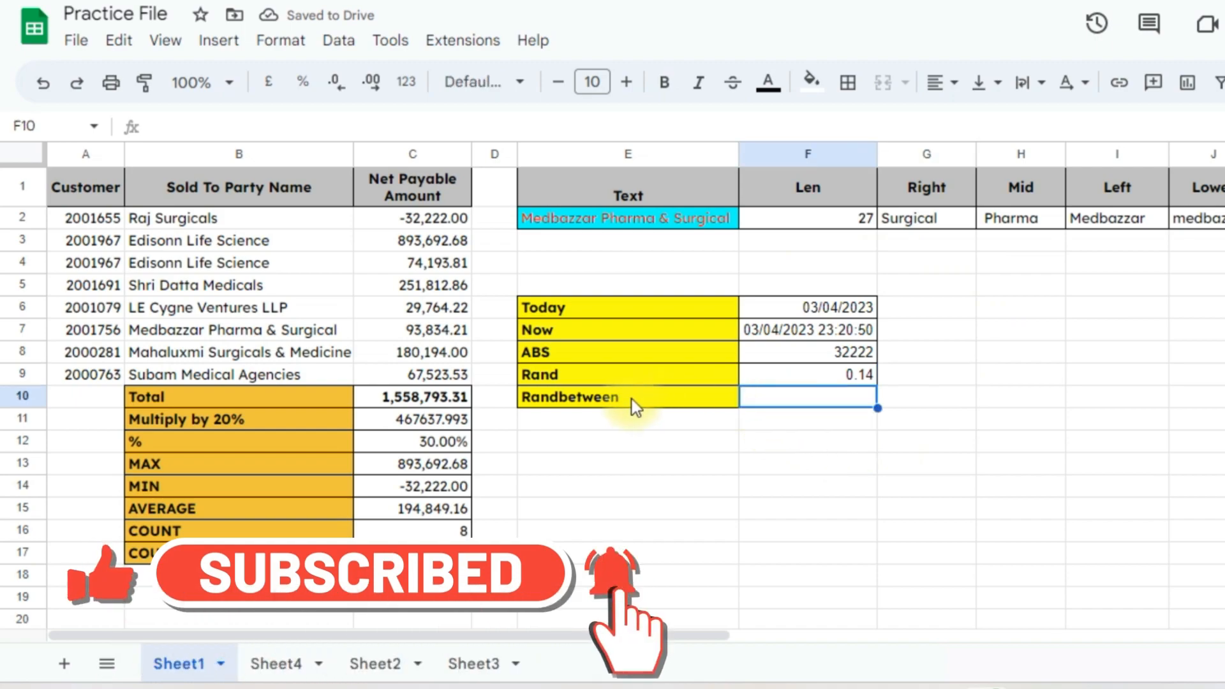
{"action": "left_click", "coordinate": [631, 398]}
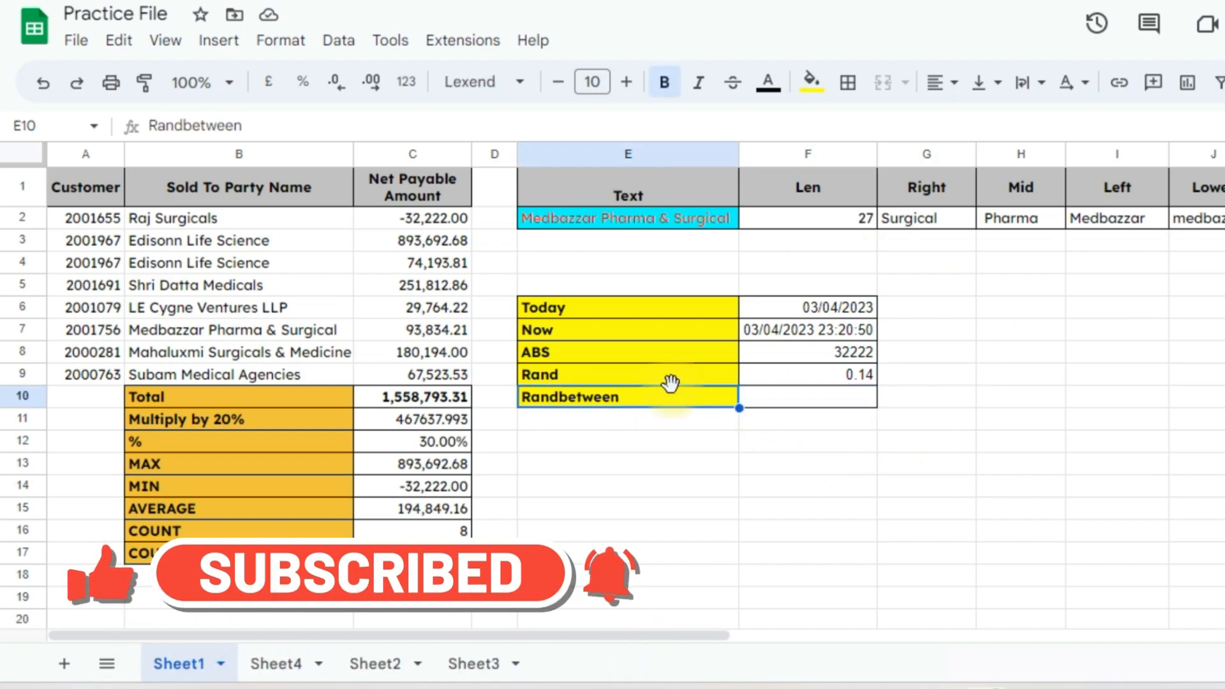
{"action": "left_click", "coordinate": [828, 401]}
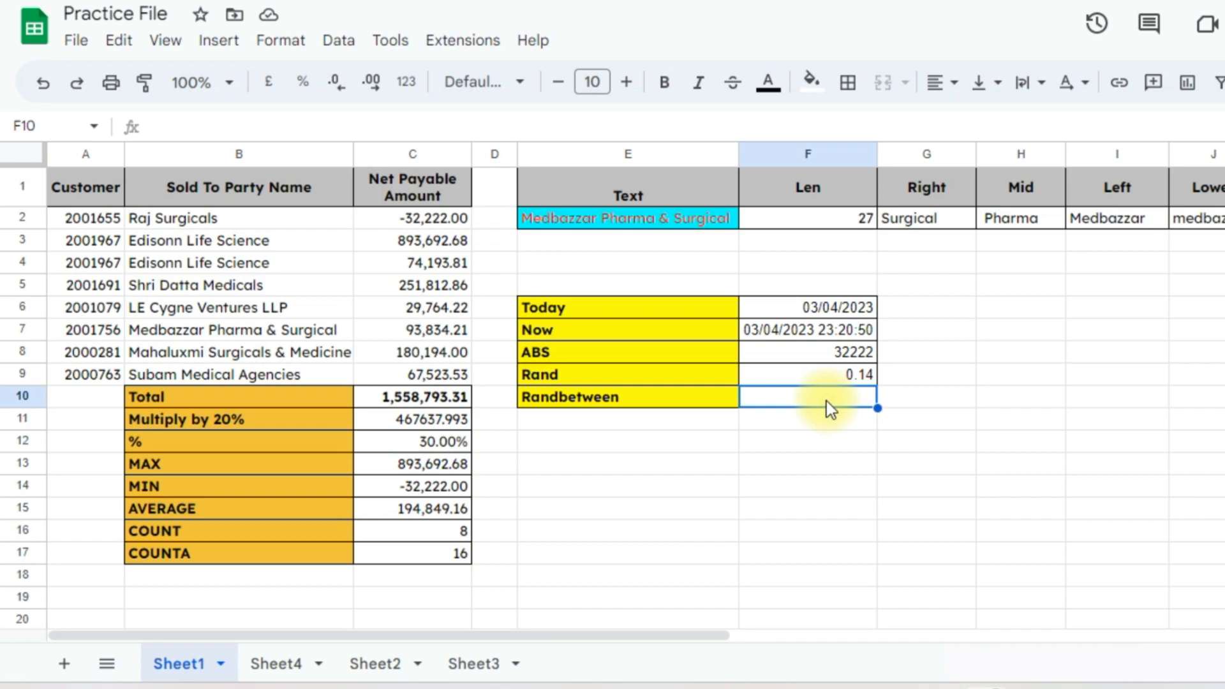
{"action": "type", "text": "=r"}
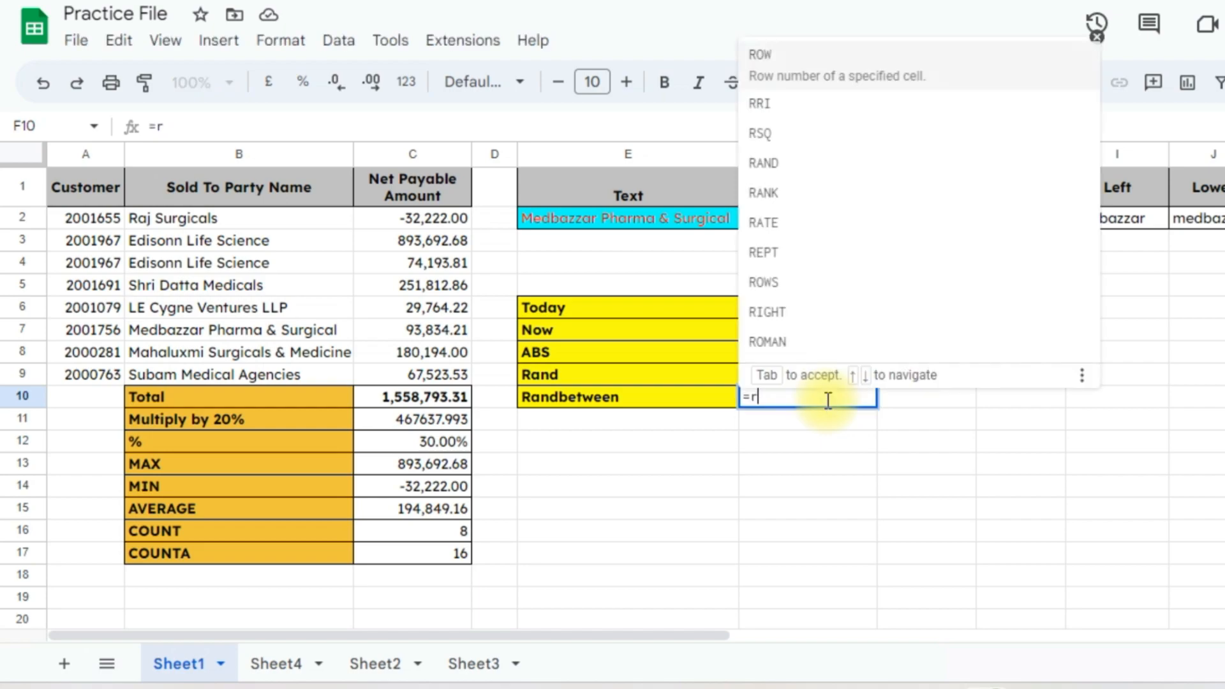
{"action": "type", "text": "andbet"}
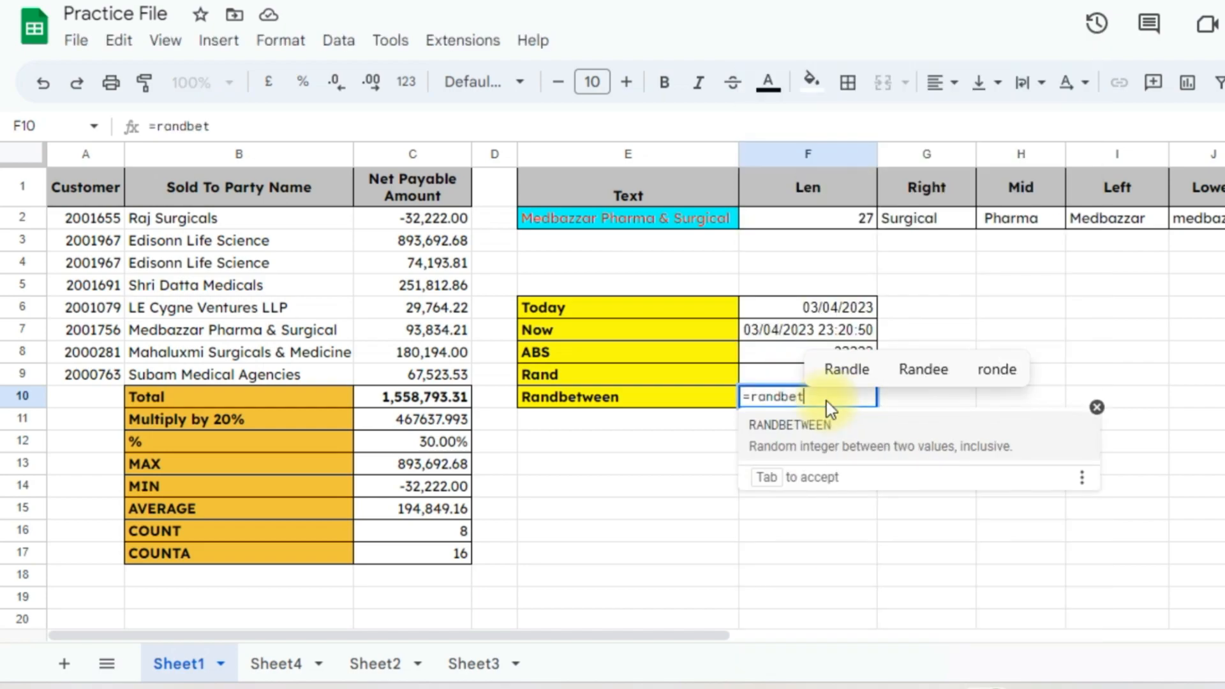
{"action": "key", "text": "Tab"}
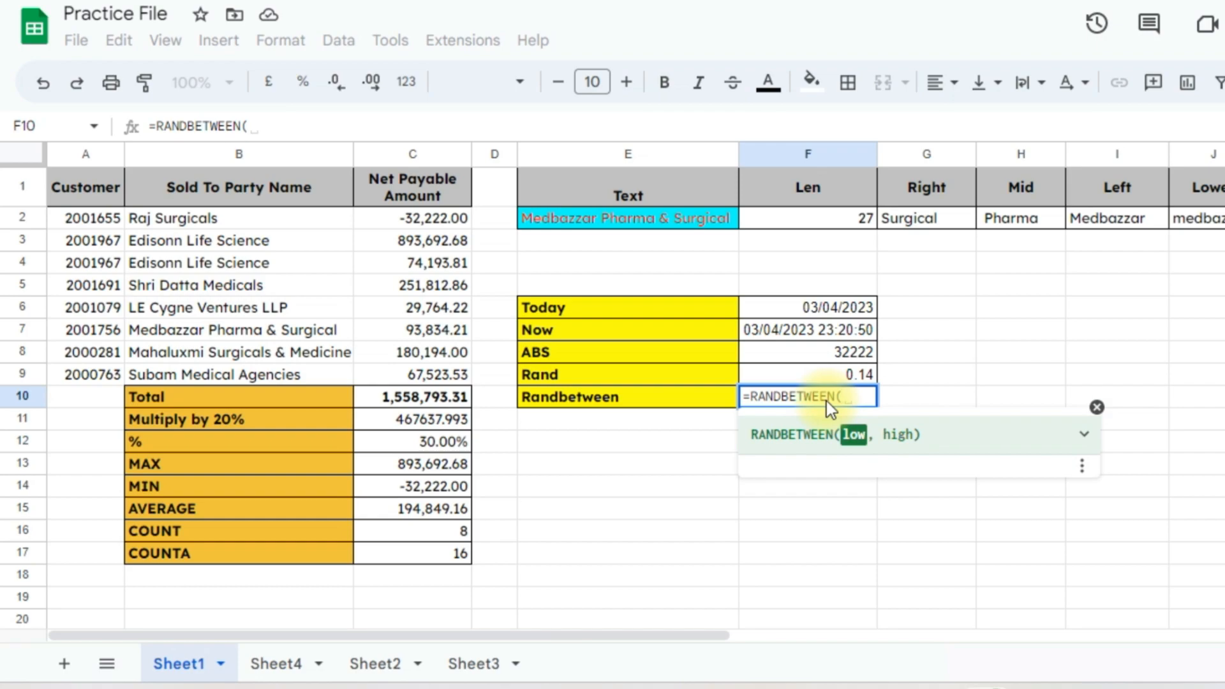
{"action": "type", "text": "50"}
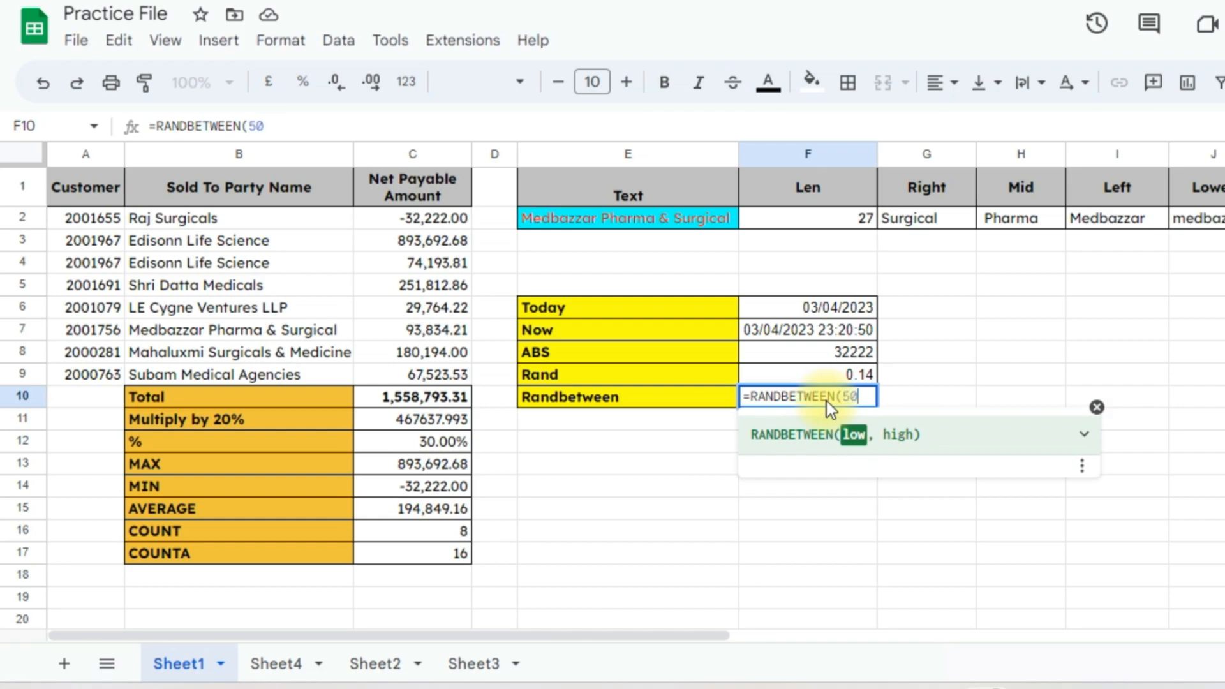
{"action": "type", "text": ",1"}
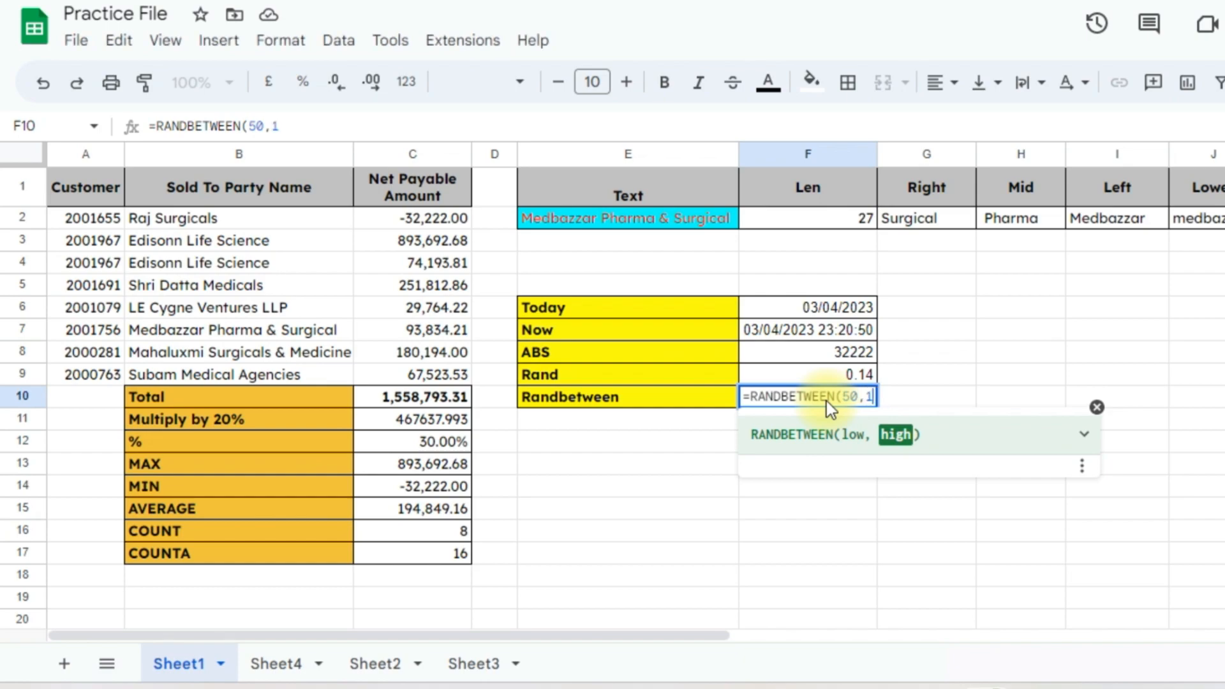
{"action": "type", "text": "00)"}
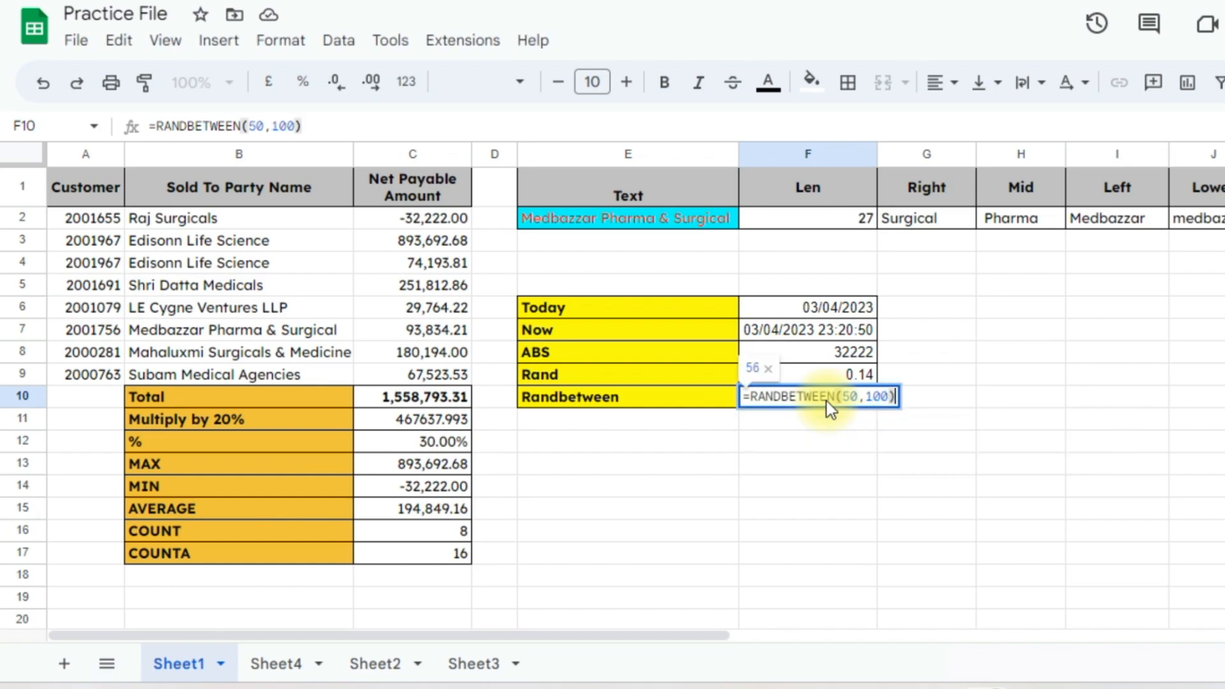
{"action": "key", "text": "Return"}
Fill the F10 RANDBETWEEN formula across to column I and down to row 15
{"action": "left_click", "coordinate": [825, 400]}
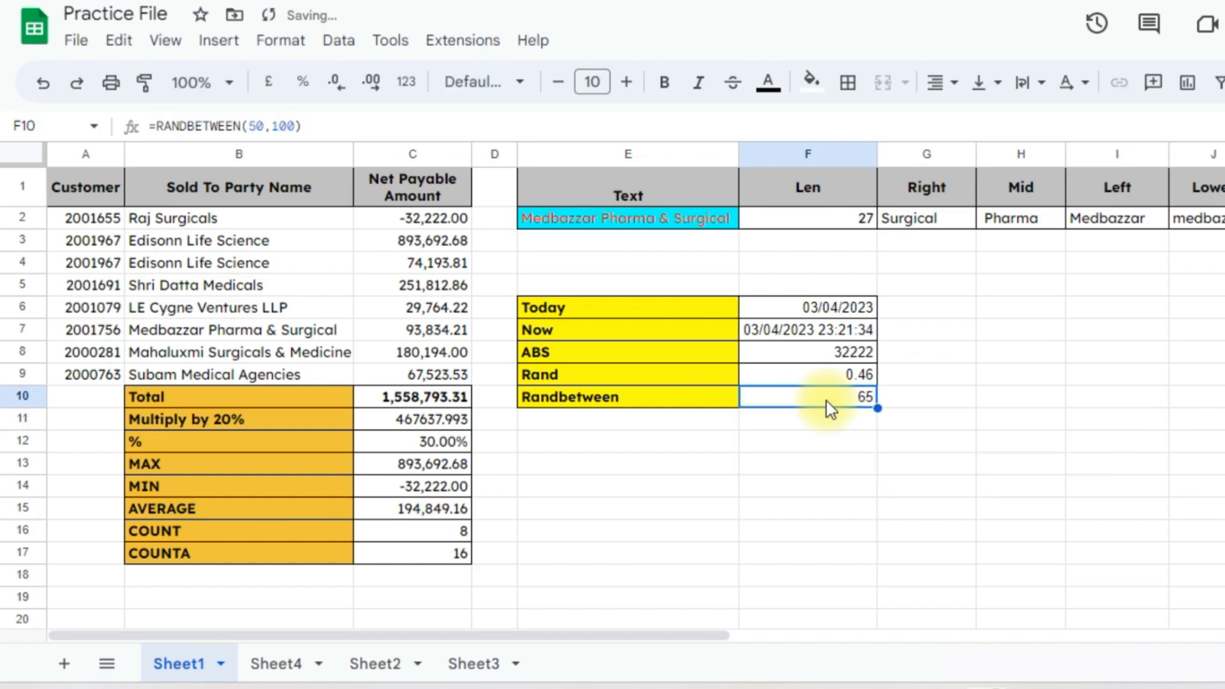
{"action": "key", "text": "shift+Right"}
{"action": "key", "text": "shift+Right"}
{"action": "key", "text": "shift+Right"}
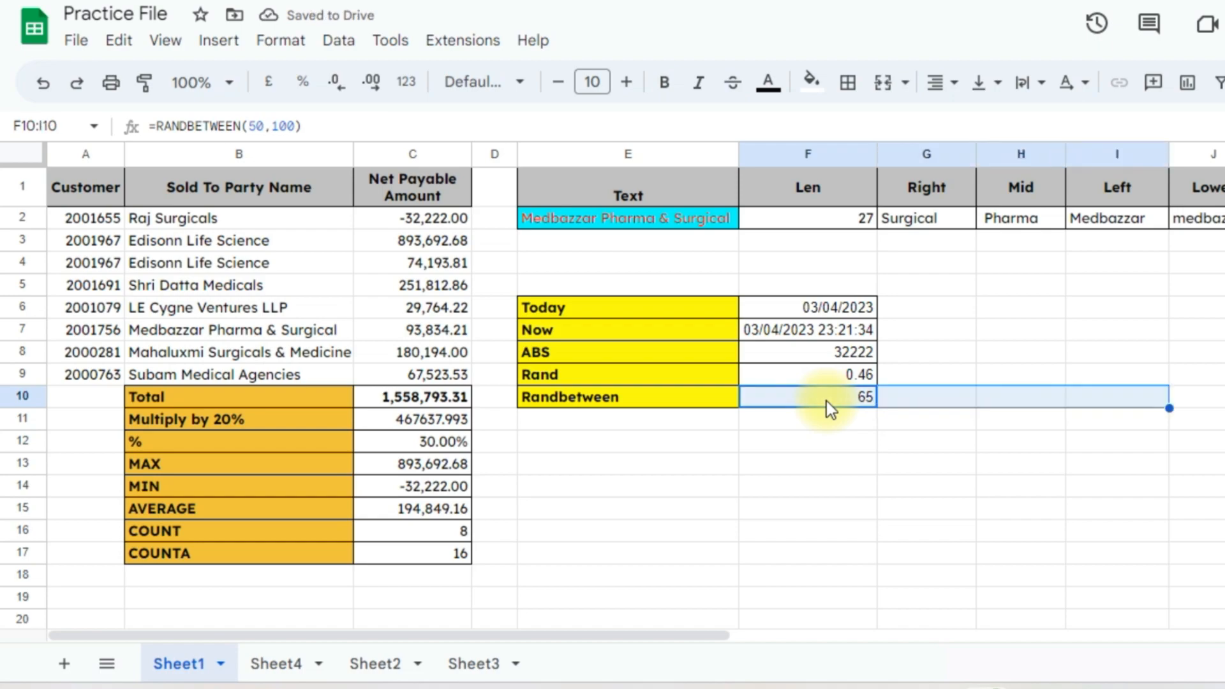
{"action": "key", "text": "ctrl+r"}
{"action": "key", "text": "shift+Down"}
{"action": "key", "text": "shift+Down"}
{"action": "key", "text": "shift+Down"}
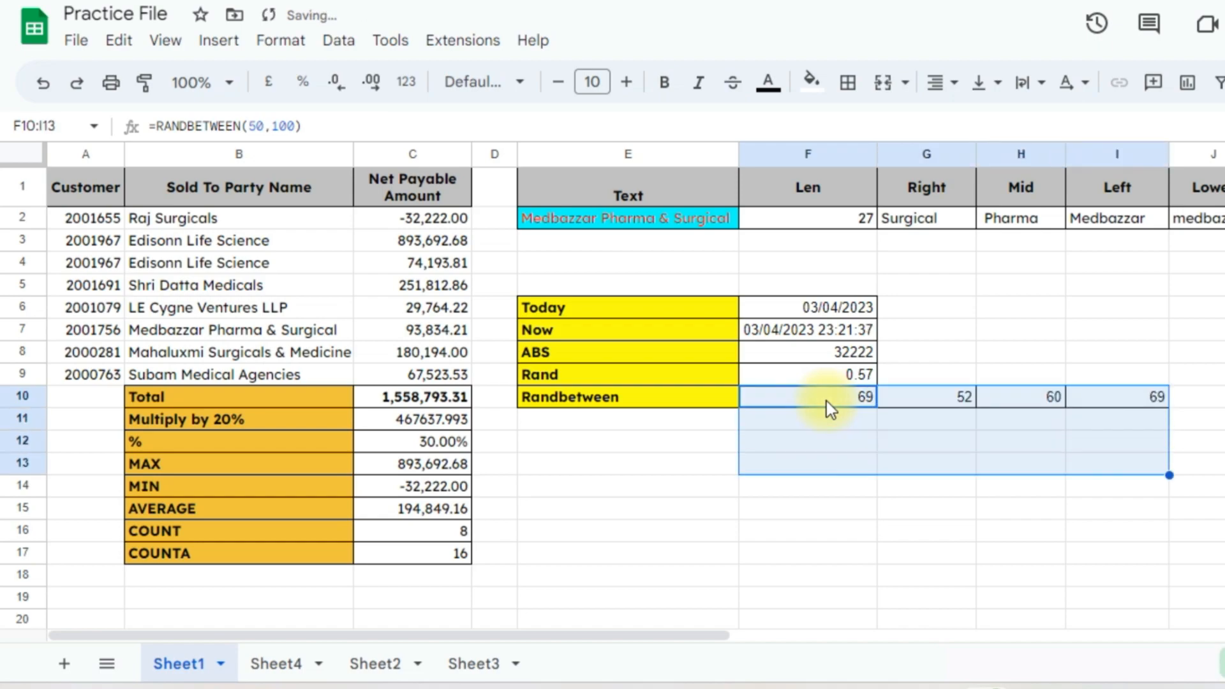
{"action": "key", "text": "shift+Down"}
{"action": "key", "text": "shift+Down"}
{"action": "key", "text": "ctrl+d"}
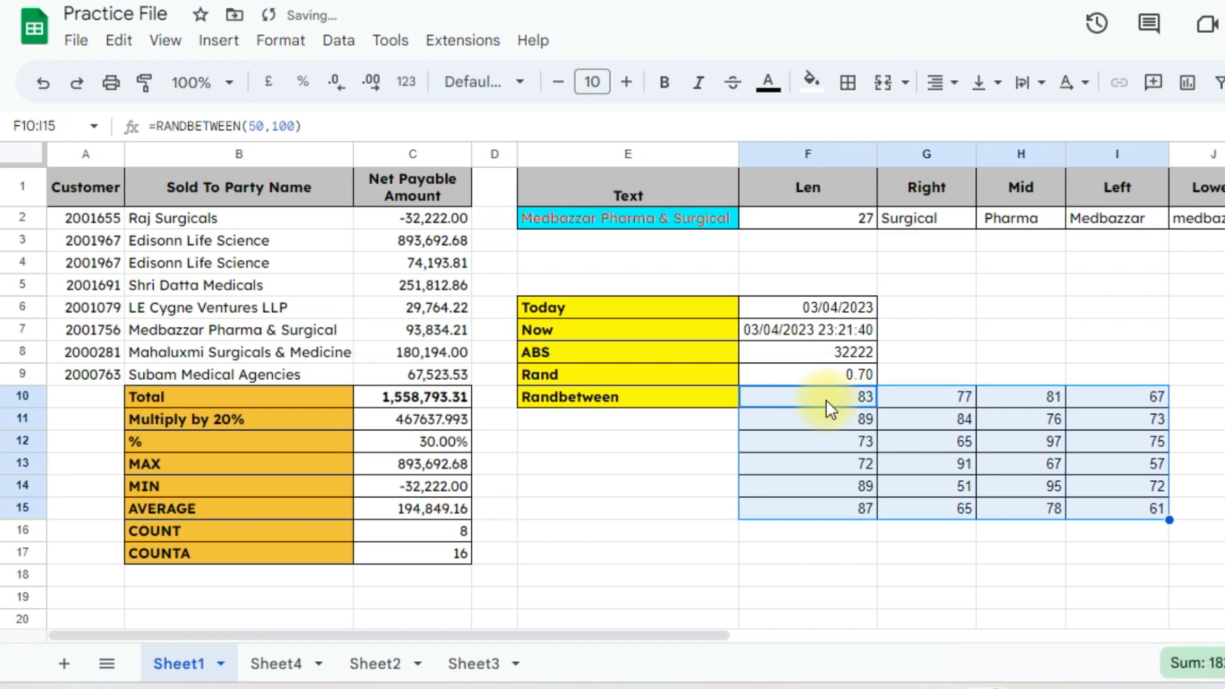
Regenerate the random numbers several times, then move to Sheet2
{"action": "key", "text": "ctrl+d"}
{"action": "key", "text": "ctrl+d"}
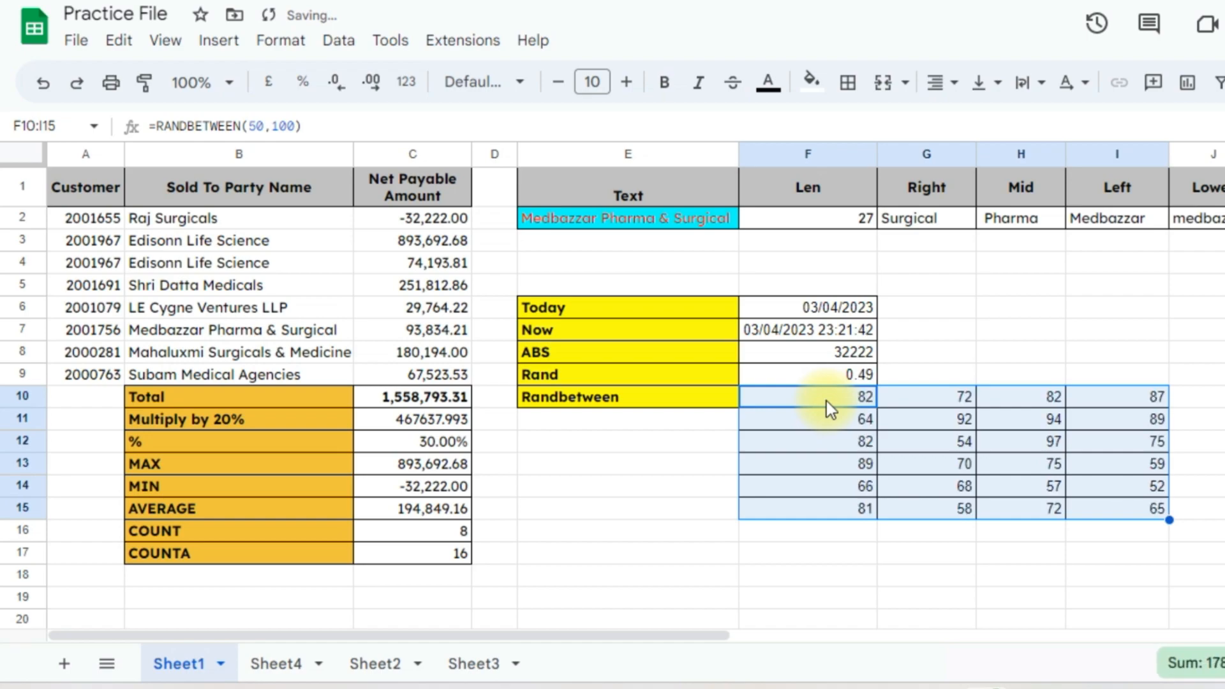
{"action": "key", "text": "ctrl+d"}
{"action": "key", "text": "ctrl+d"}
{"action": "key", "text": "ctrl+d"}
{"action": "key", "text": "ctrl+d"}
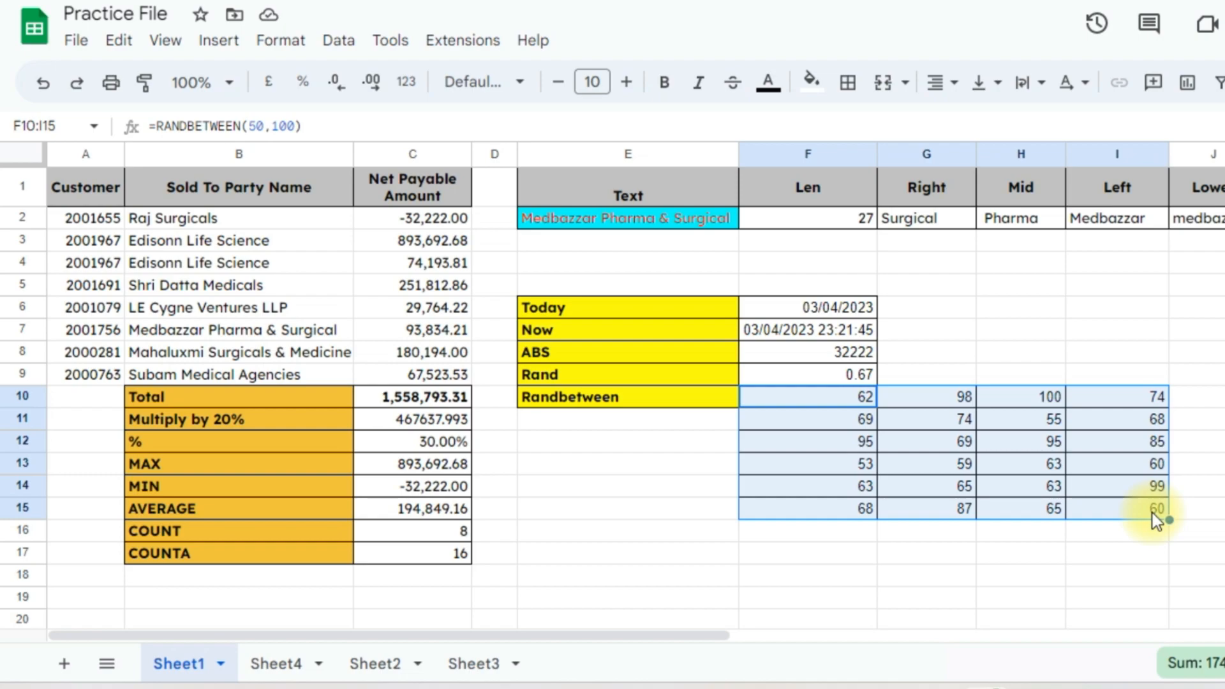
{"action": "key", "text": "ctrl+d"}
{"action": "key", "text": "ctrl+r"}
{"action": "key", "text": "ctrl+r"}
{"action": "key", "text": "ctrl+r"}
{"action": "key", "text": "ctrl+r"}
{"action": "key", "text": "ctrl+r"}
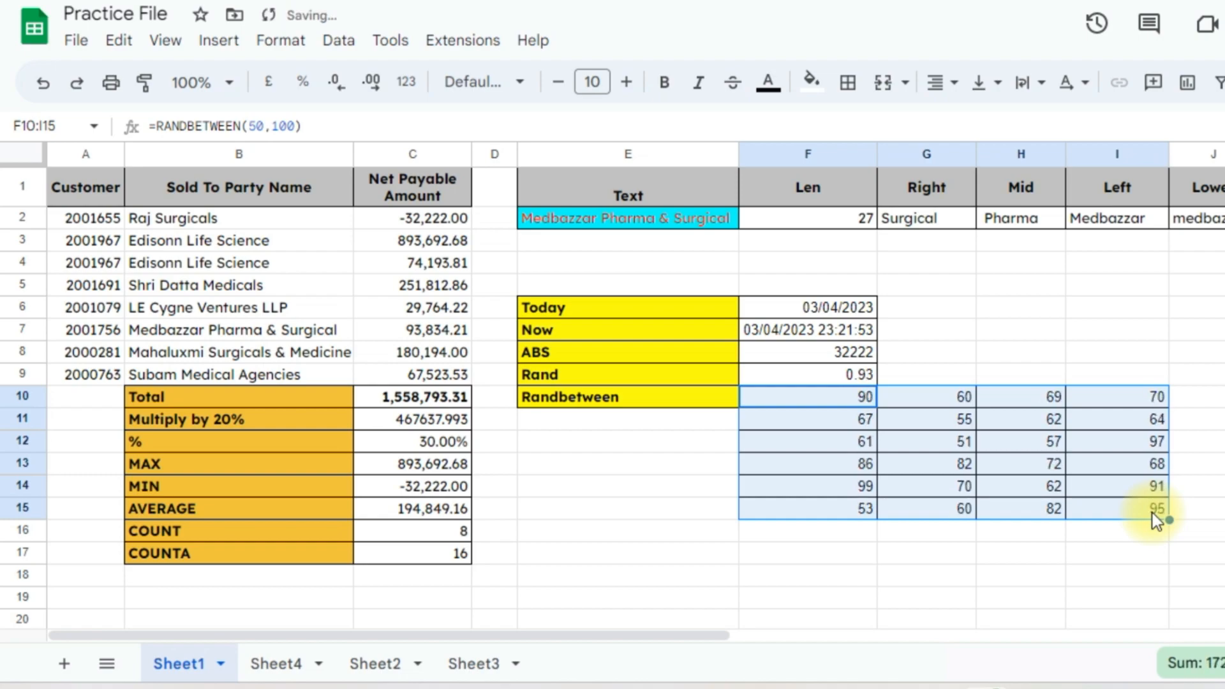
{"action": "key", "text": "ctrl+r"}
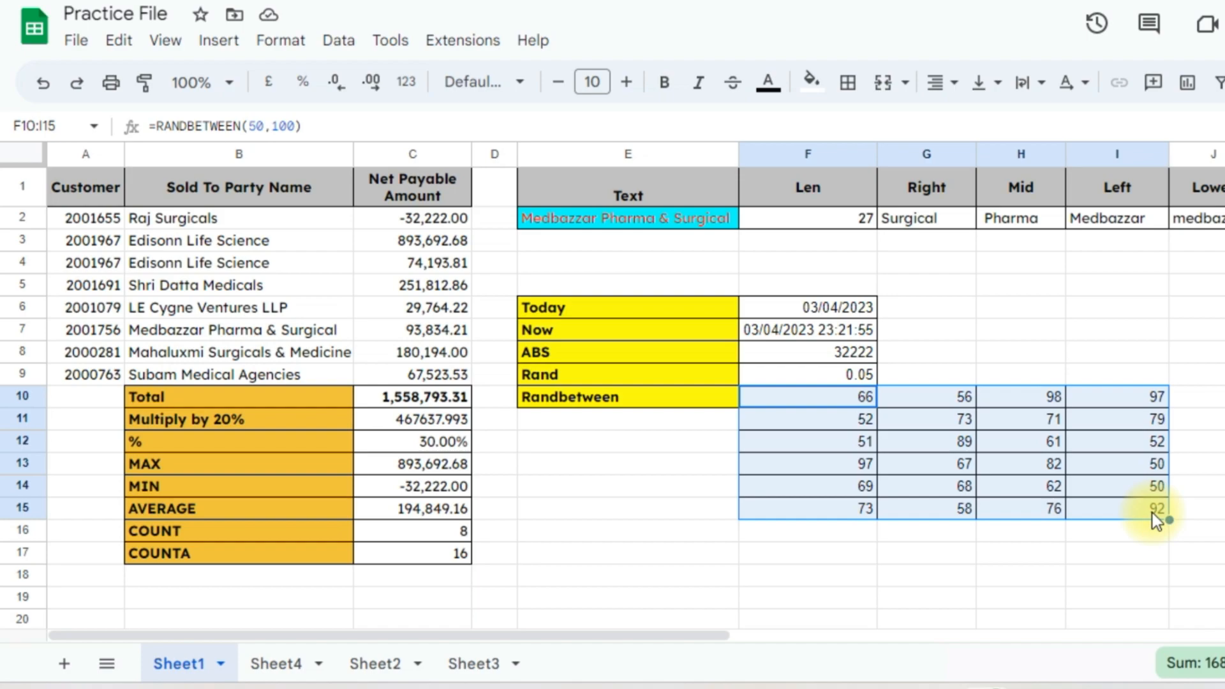
{"action": "left_click", "coordinate": [276, 663]}
{"action": "left_click", "coordinate": [371, 667]}
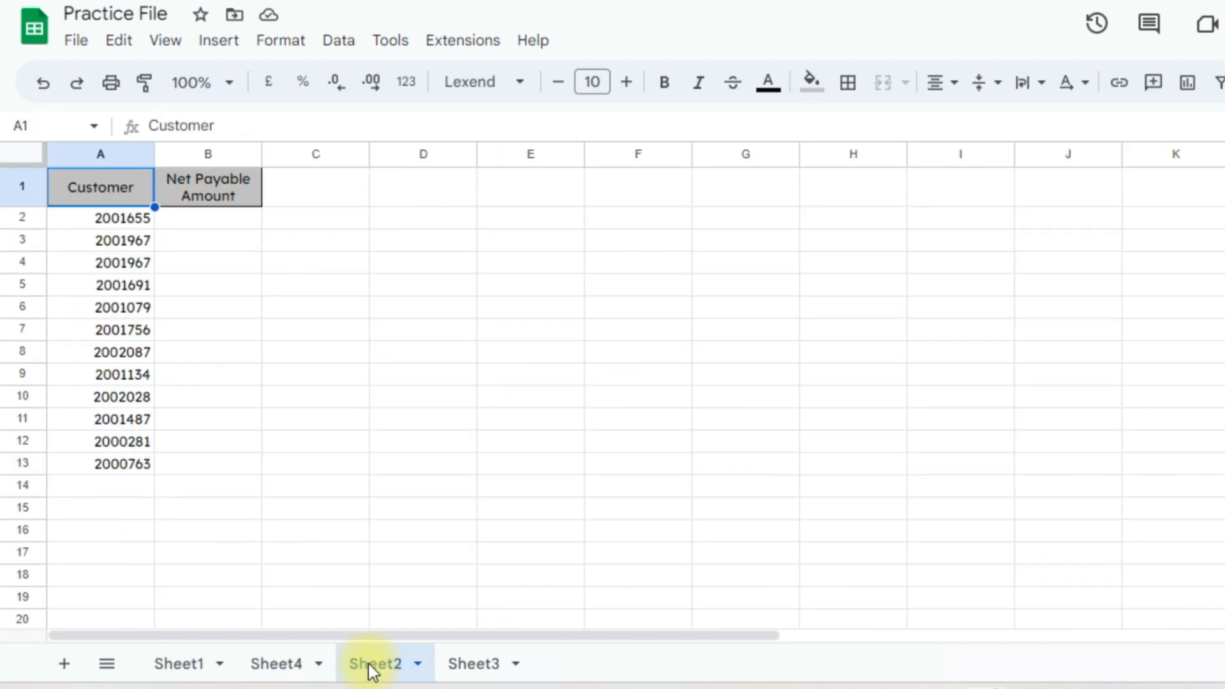
{"action": "left_click", "coordinate": [106, 217]}
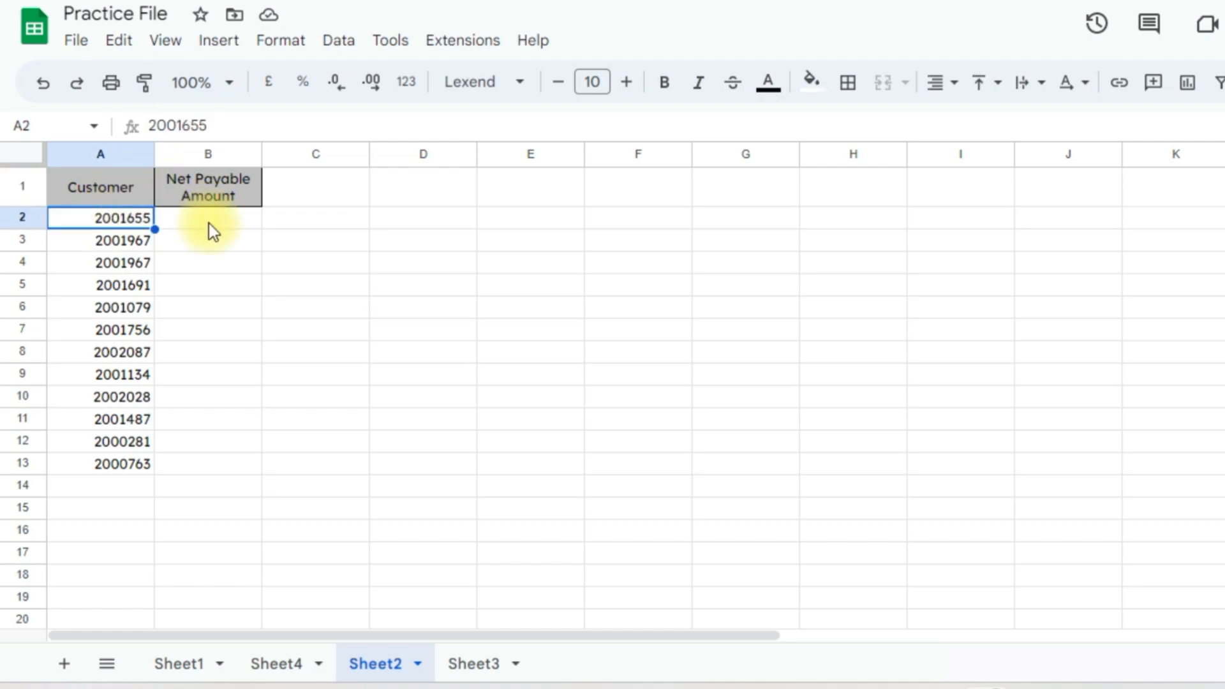
{"action": "left_click", "coordinate": [216, 189]}
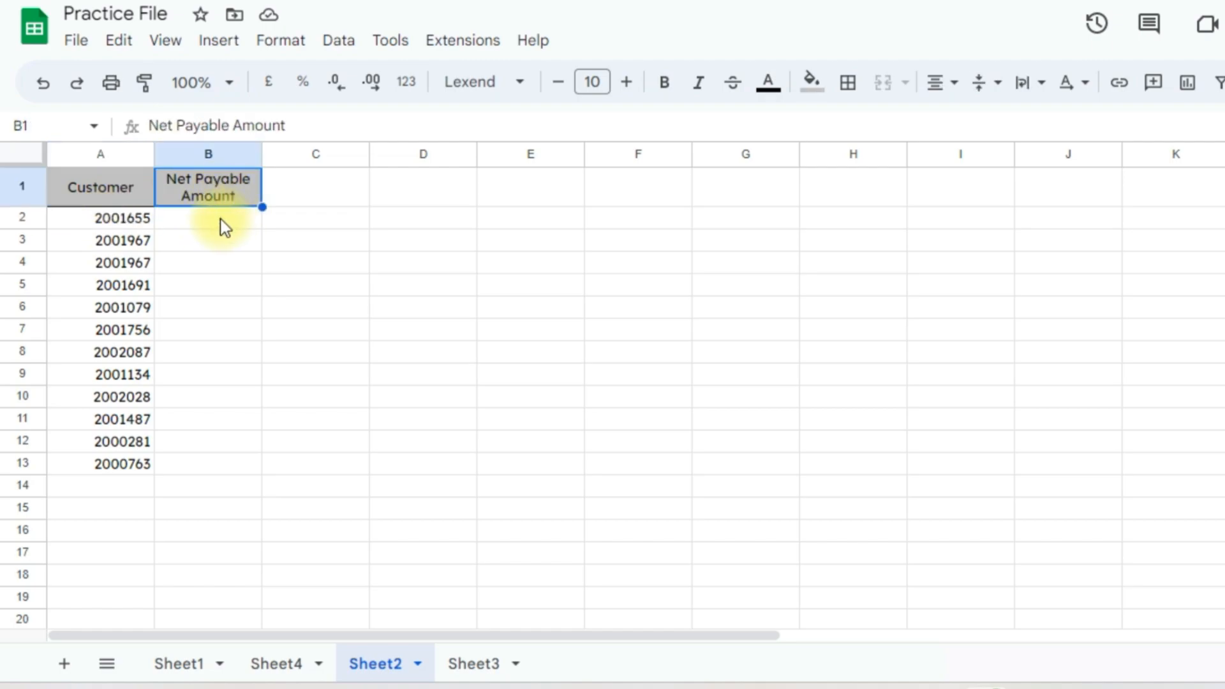
{"action": "left_click", "coordinate": [223, 227]}
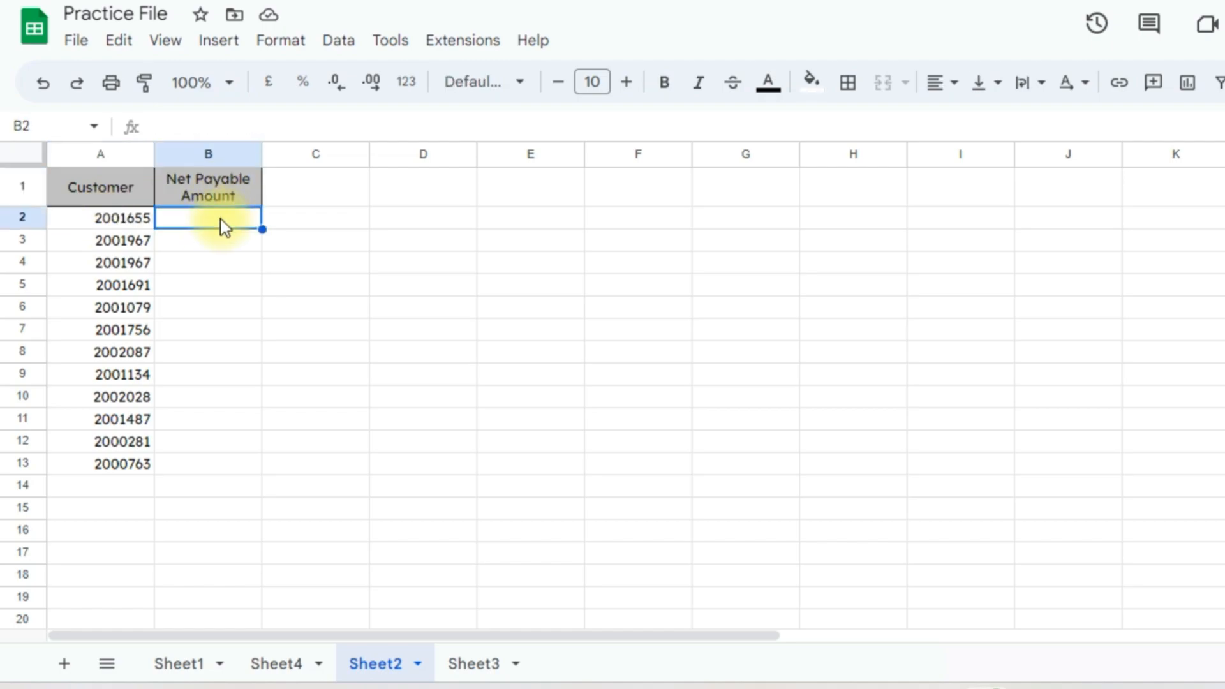
{"action": "left_click", "coordinate": [182, 664]}
{"action": "left_click", "coordinate": [95, 224]}
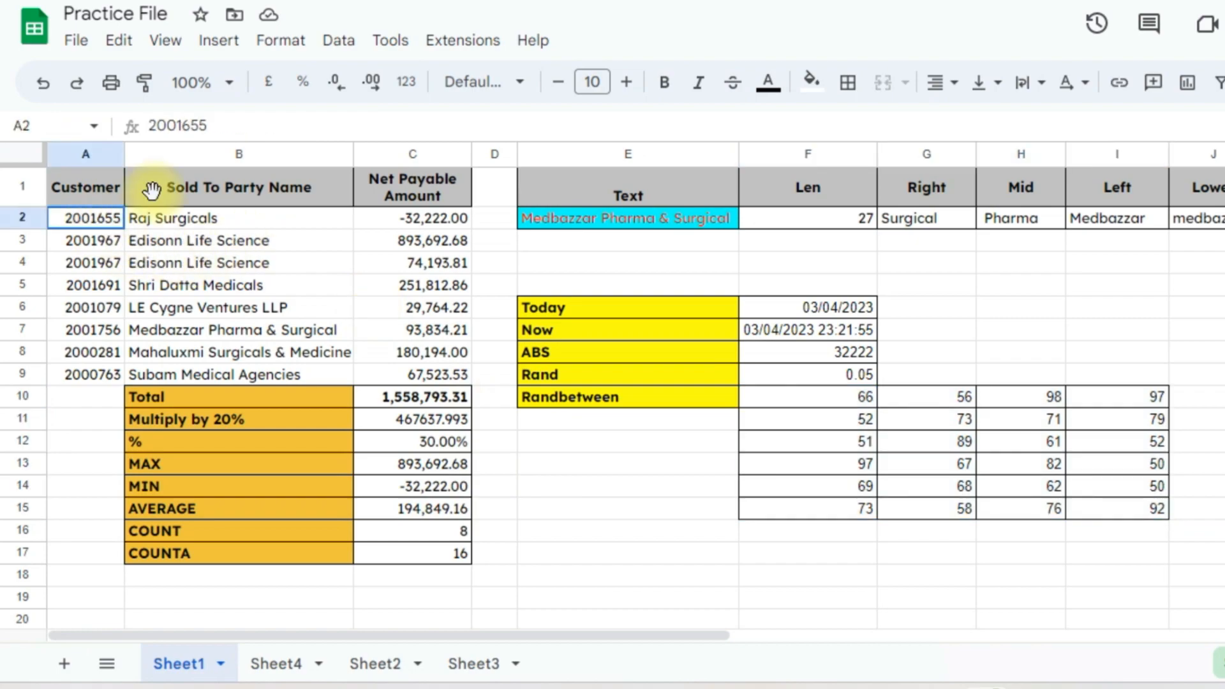
{"action": "left_click", "coordinate": [433, 221]}
{"action": "left_click", "coordinate": [431, 241]}
{"action": "left_click", "coordinate": [446, 307]}
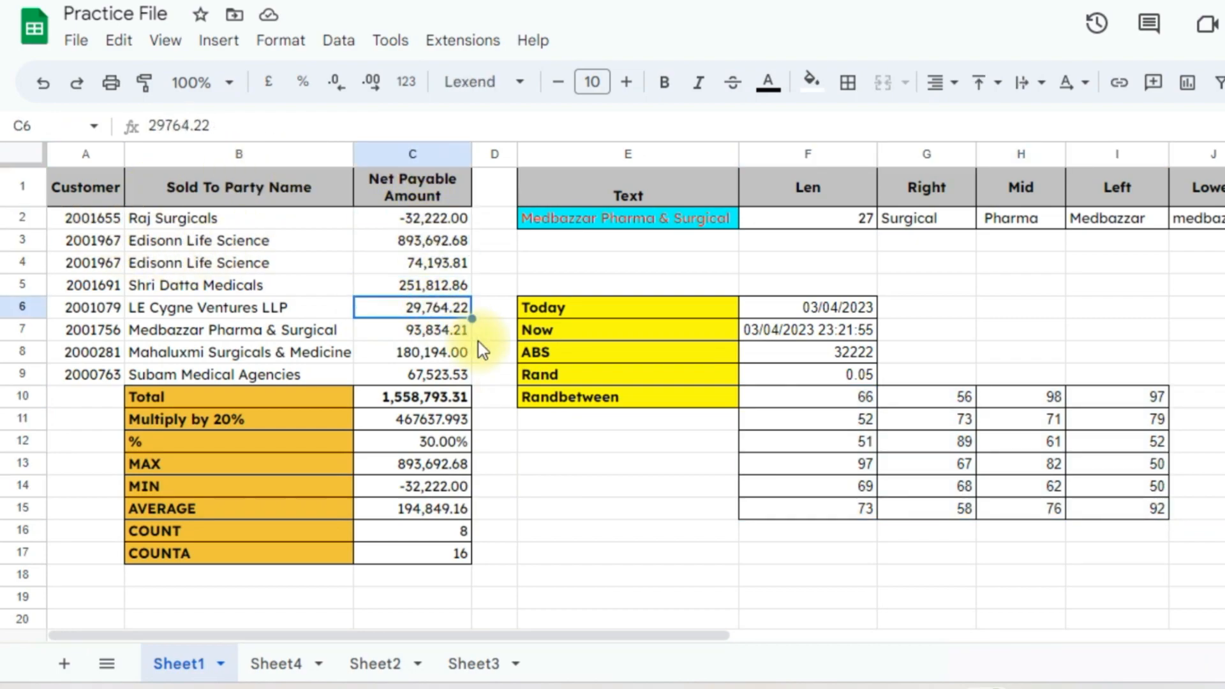
{"action": "left_click", "coordinate": [377, 664]}
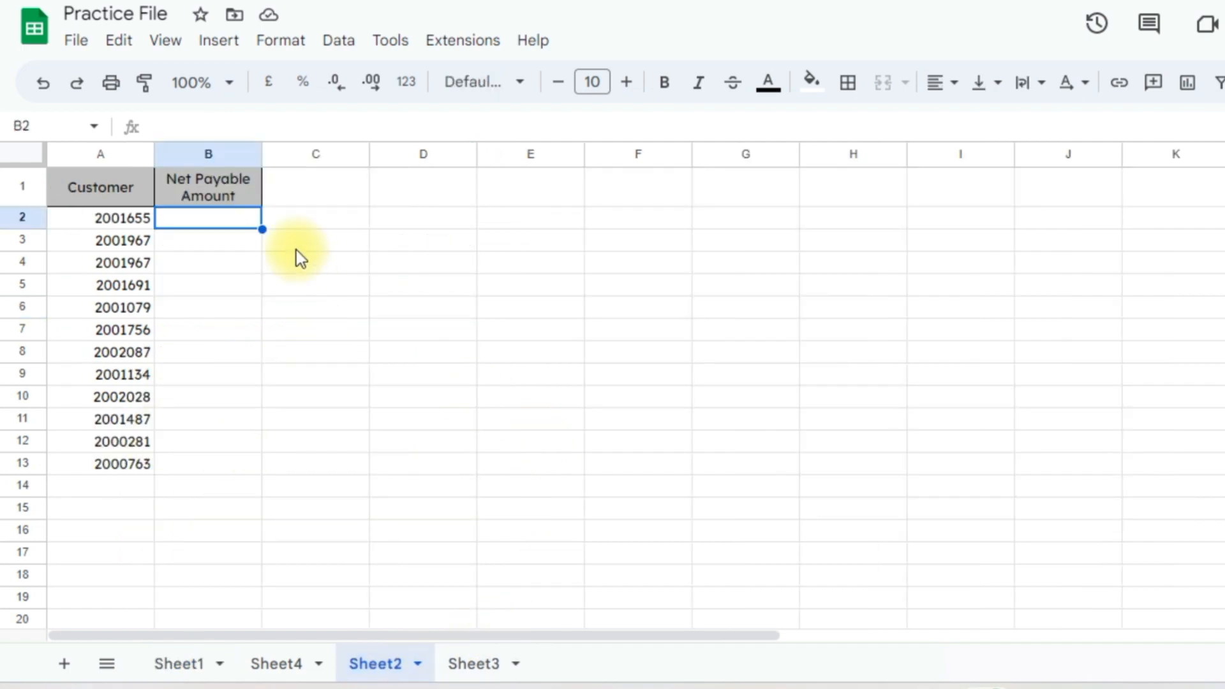
Enter =VLOOKUP(A2,Sheet1!A1:C9,3,0) in Sheet2's B2, returning -32,222.00
{"action": "type", "text": "=vloo"}
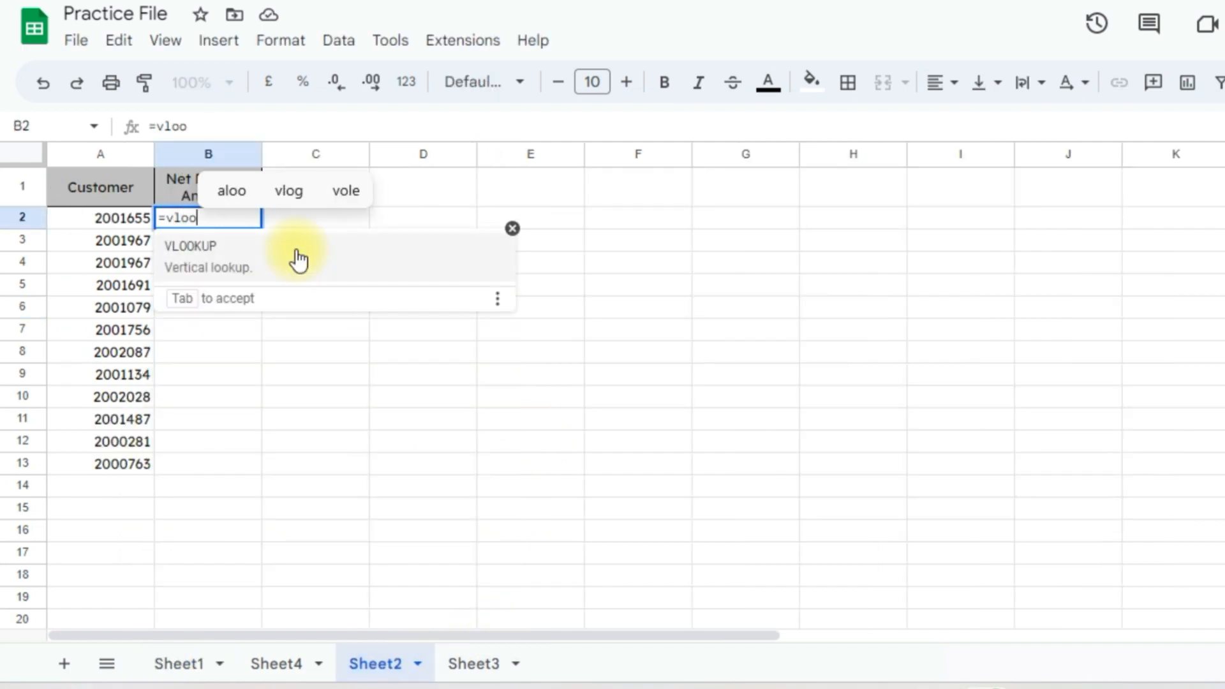
{"action": "left_click", "coordinate": [298, 260]}
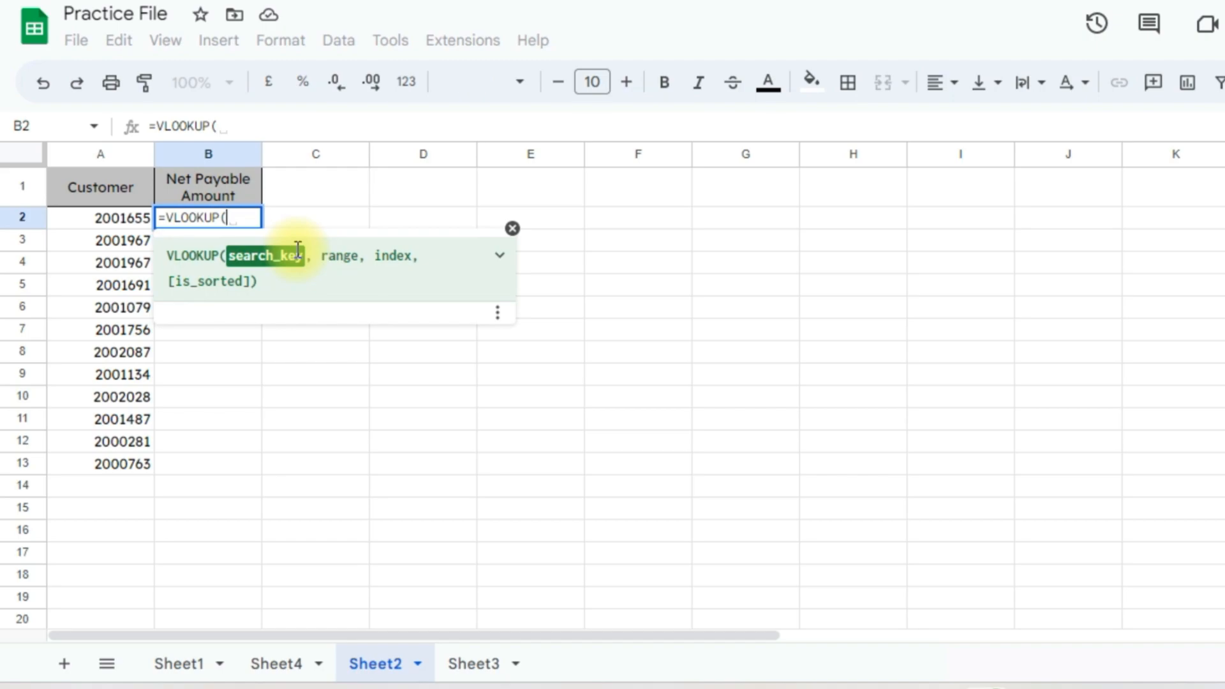
{"action": "left_click", "coordinate": [130, 216]}
{"action": "type", "text": ","}
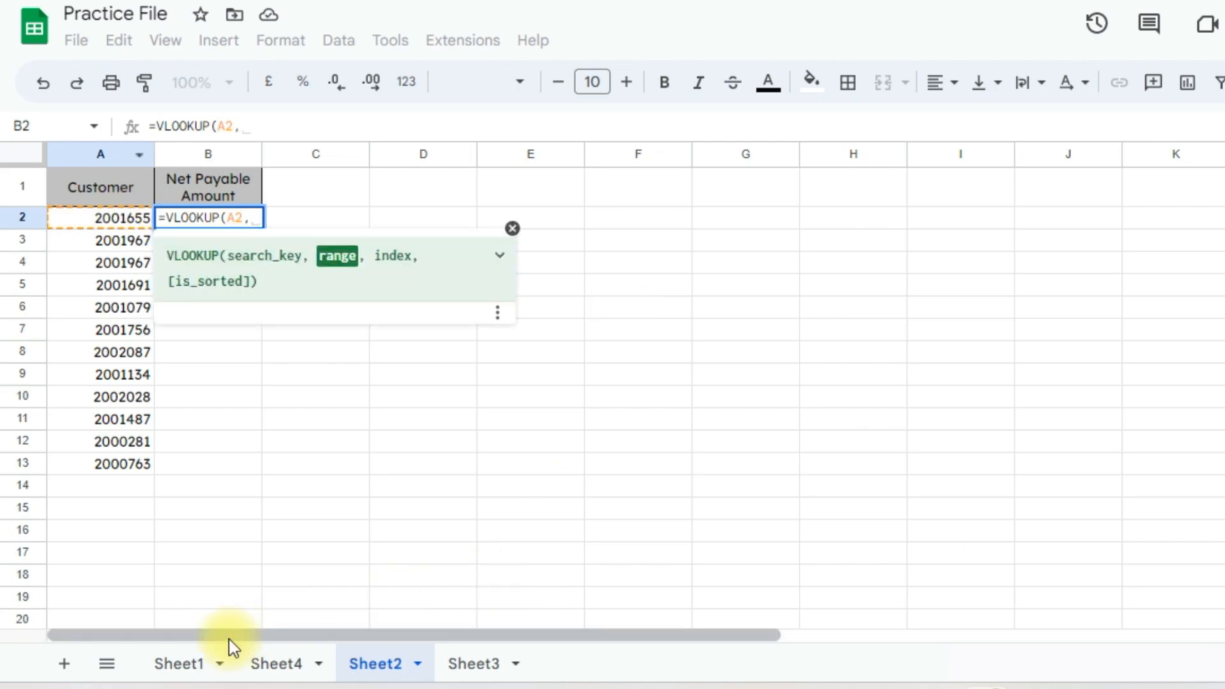
{"action": "left_click", "coordinate": [178, 665]}
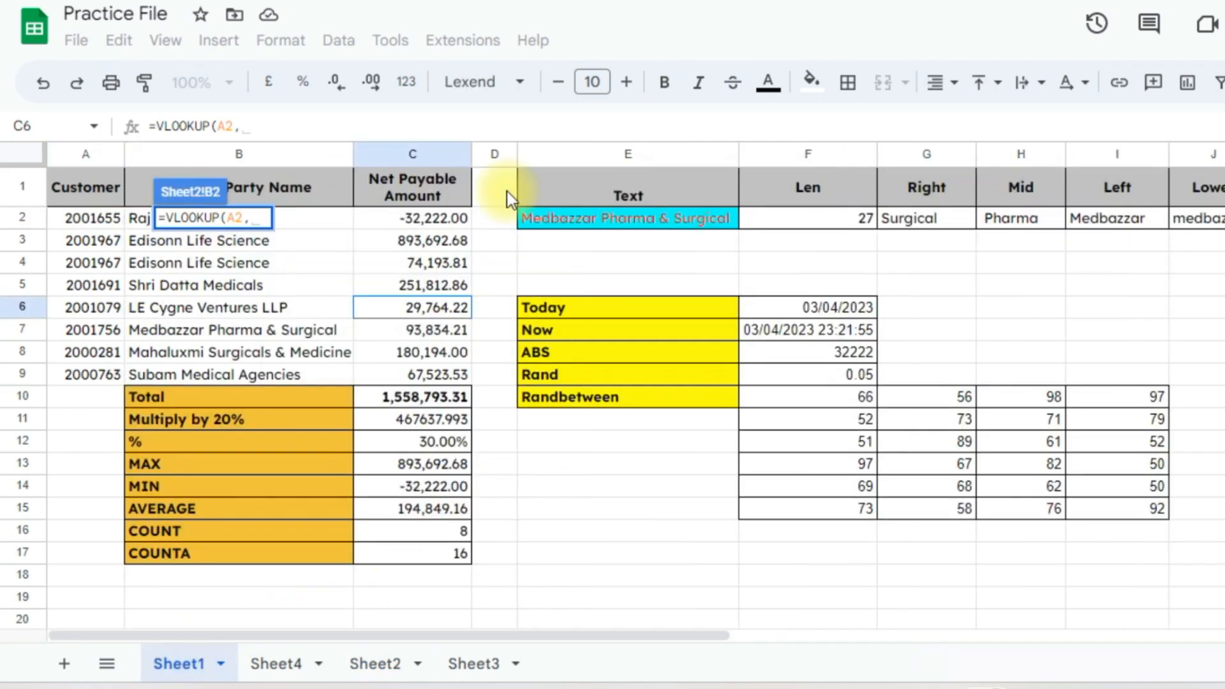
{"action": "left_click", "coordinate": [91, 222]}
{"action": "left_click", "coordinate": [91, 192]}
{"action": "left_click_drag", "start_coordinate": [86, 220], "coordinate": [422, 371]}
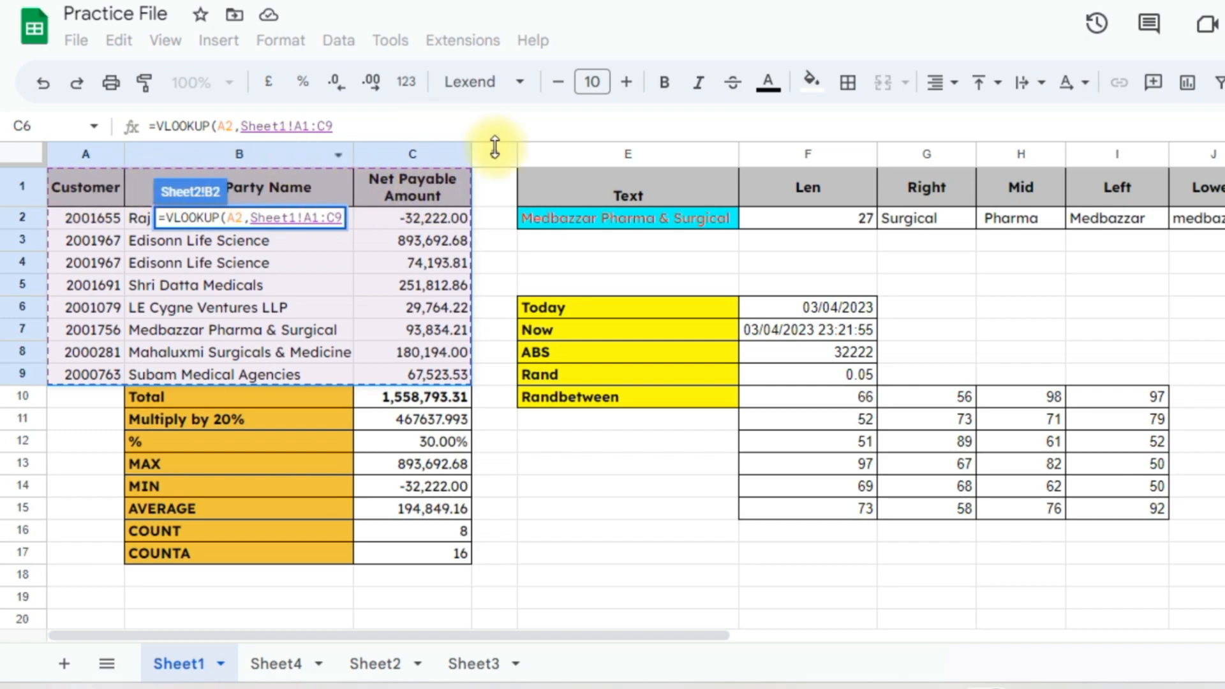
{"action": "type", "text": ","}
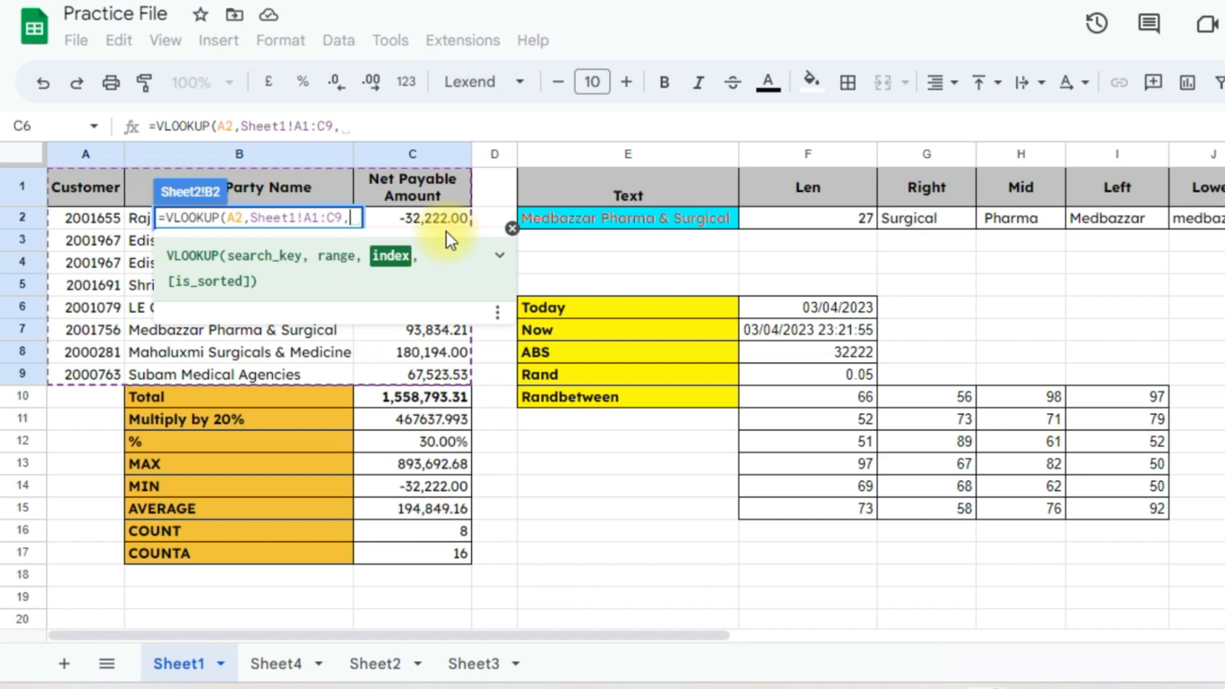
{"action": "type", "text": "3, "}
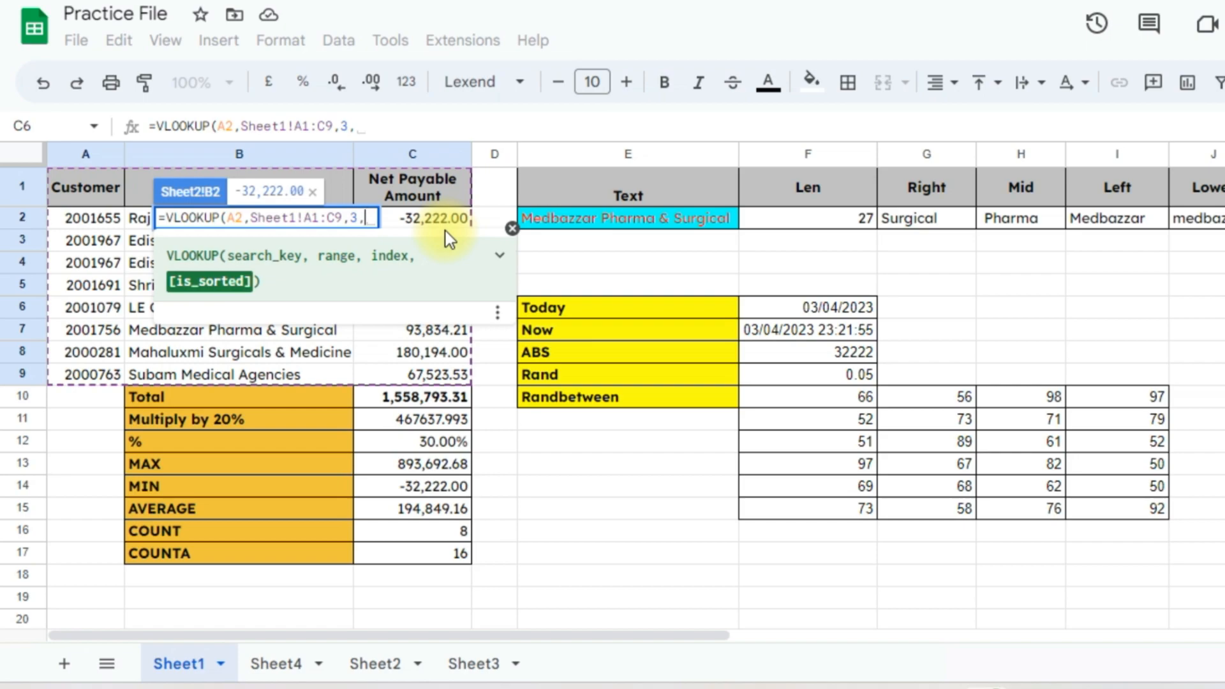
{"action": "type", "text": "0)"}
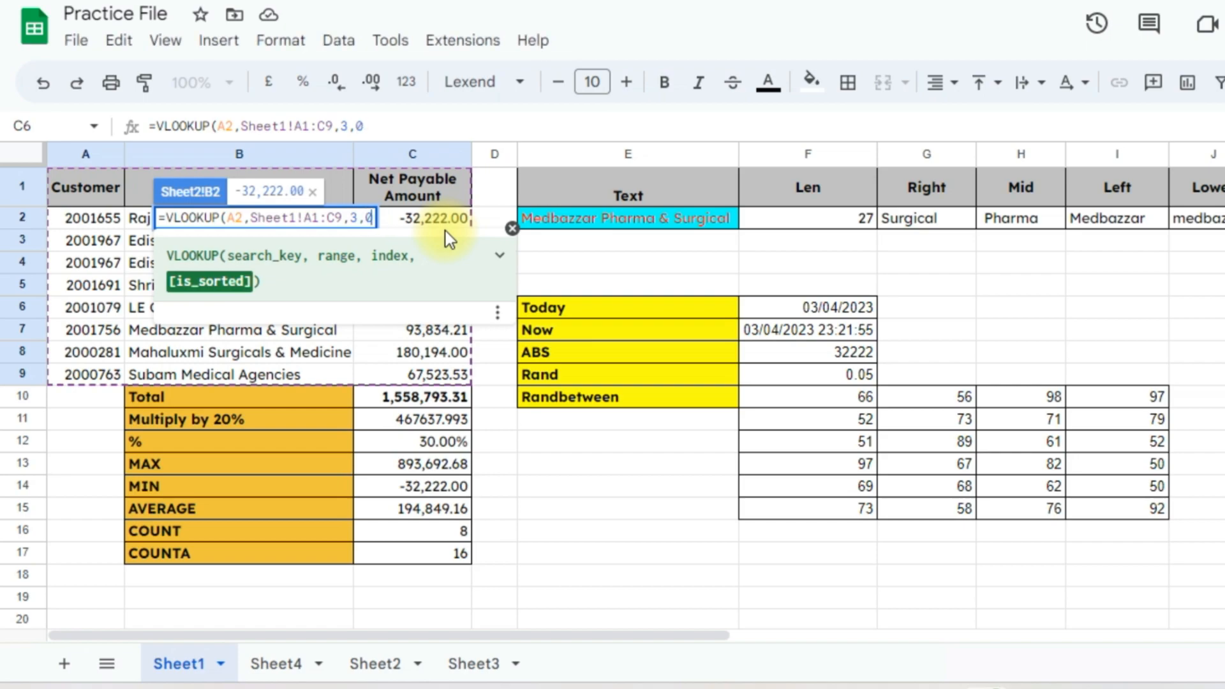
{"action": "key", "text": "Return"}
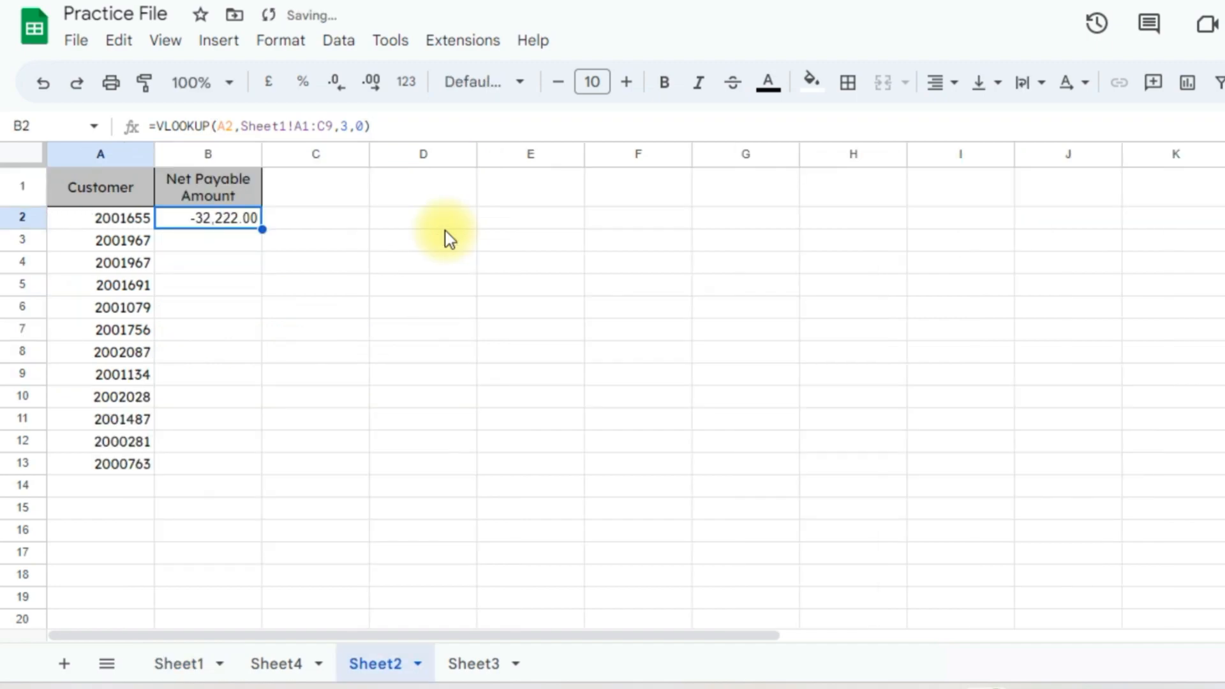
Fill the B2 VLOOKUP down through B13
{"action": "key", "text": "Left"}
{"action": "key", "text": "Right"}
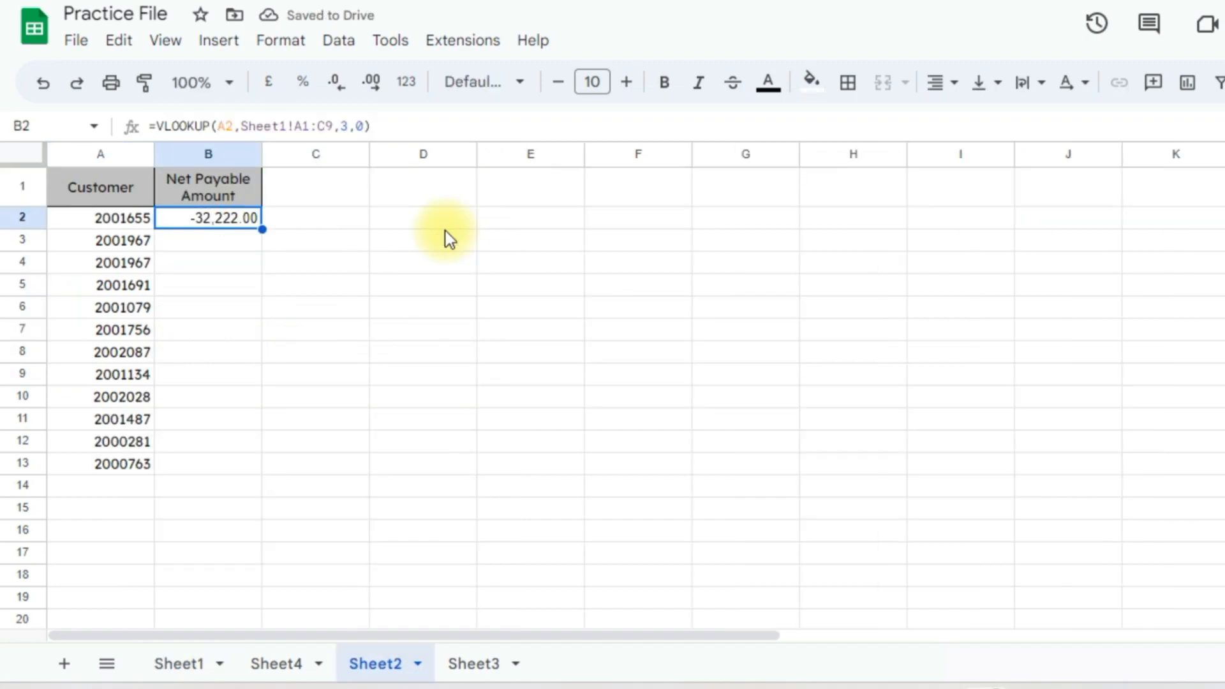
{"action": "key", "text": "Left"}
{"action": "key", "text": "ctrl+Down"}
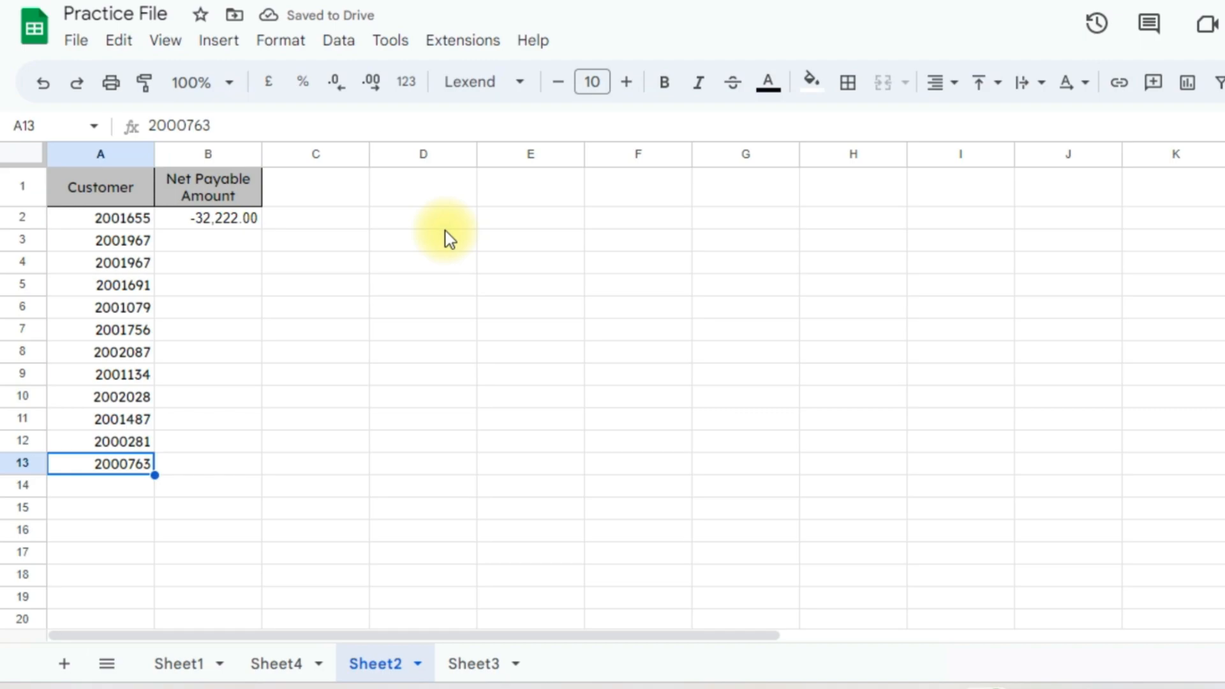
{"action": "key", "text": "Right"}
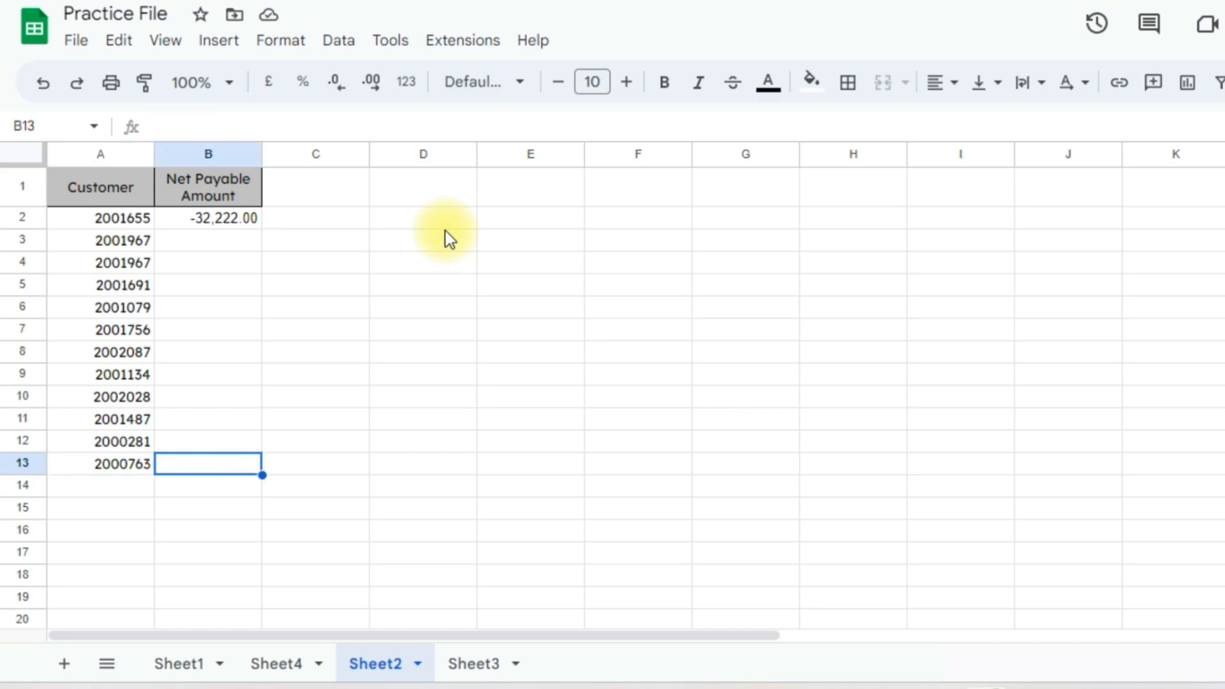
{"action": "key", "text": "ctrl+shift+Up"}
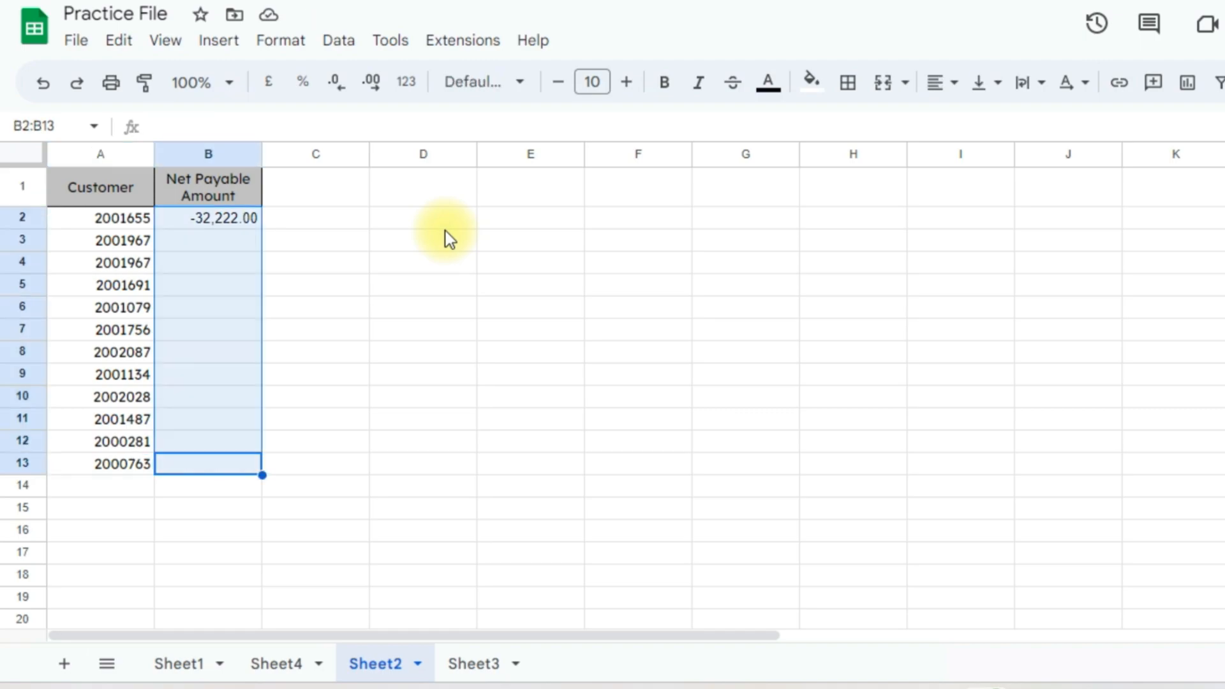
{"action": "key", "text": "ctrl+d"}
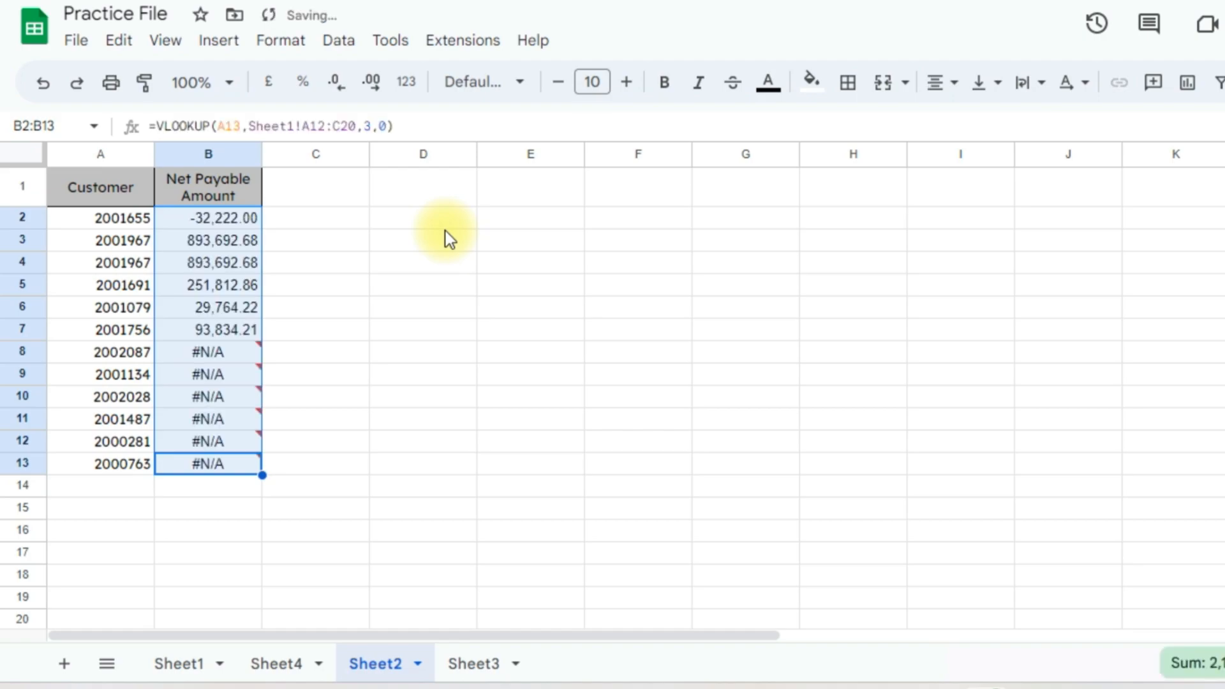
Review the #N/A errors from customer 2002087 downward, where no match exists
{"action": "key", "text": "Down"}
{"action": "key", "text": "Down"}
{"action": "key", "text": "Up"}
{"action": "key", "text": "Up"}
{"action": "key", "text": "Up"}
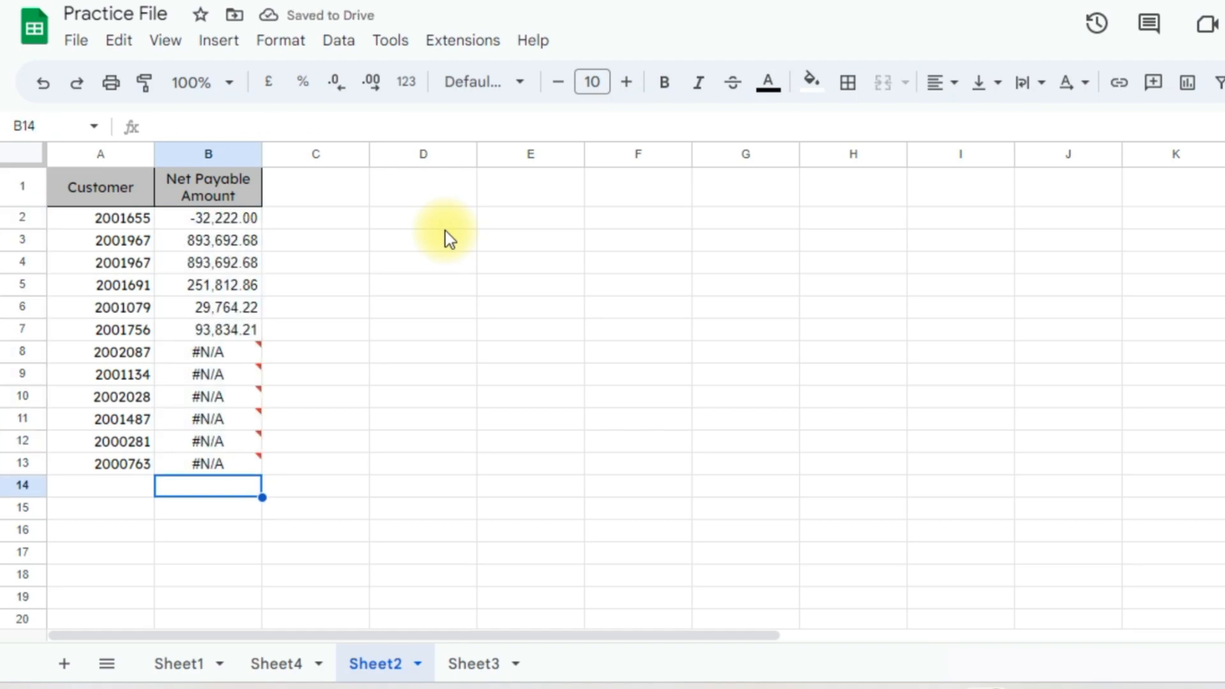
{"action": "key", "text": "ctrl+Up"}
{"action": "key", "text": "Down"}
{"action": "key", "text": "Down"}
{"action": "key", "text": "Down"}
{"action": "key", "text": "Down"}
{"action": "key", "text": "Down"}
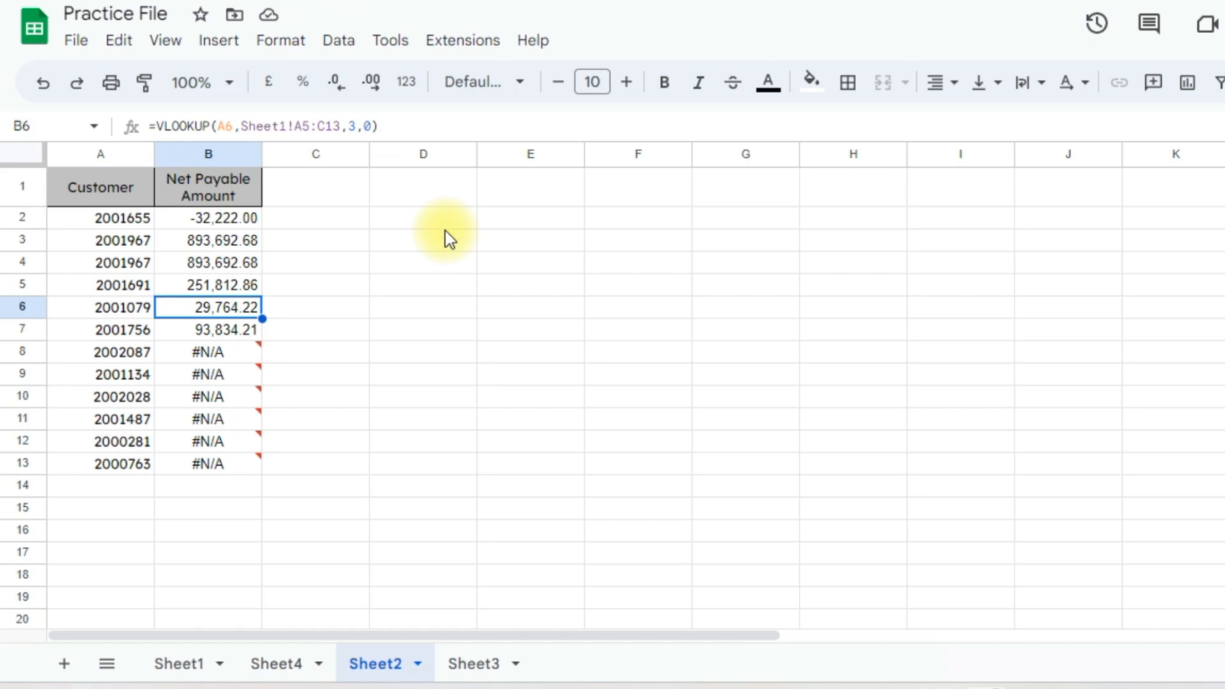
{"action": "key", "text": "Down"}
{"action": "key", "text": "Down"}
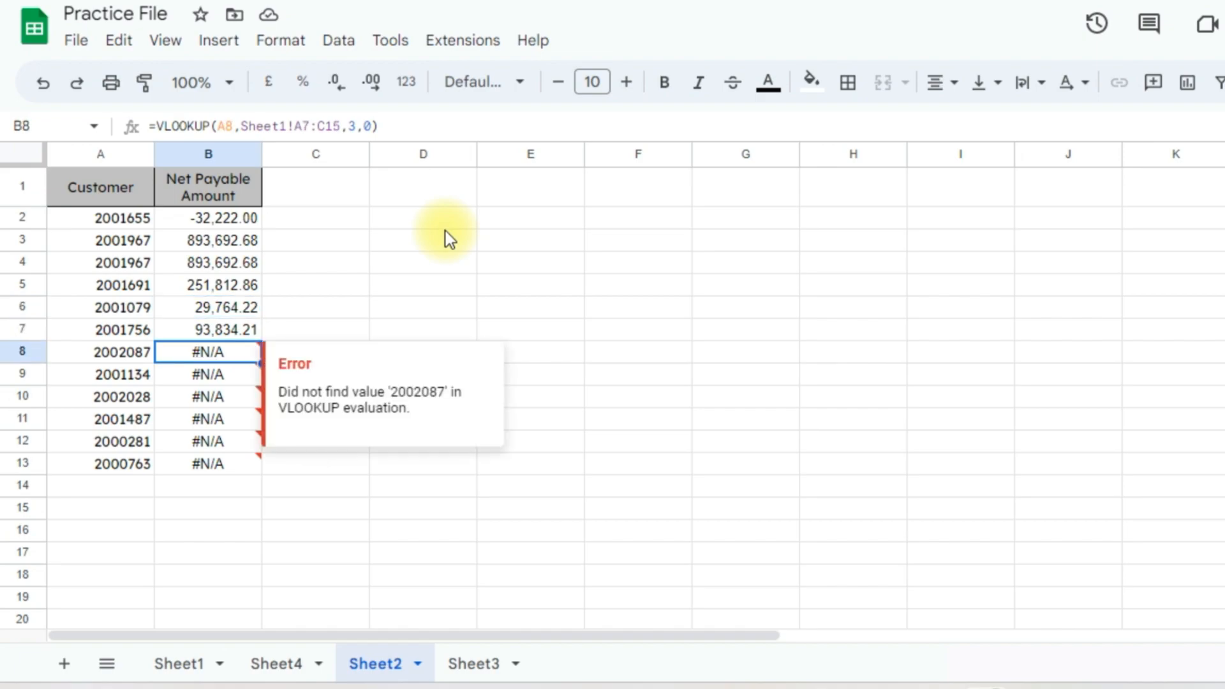
{"action": "key", "text": "Left"}
{"action": "key", "text": "Down"}
{"action": "key", "text": "Down"}
{"action": "key", "text": "Up"}
{"action": "key", "text": "Up"}
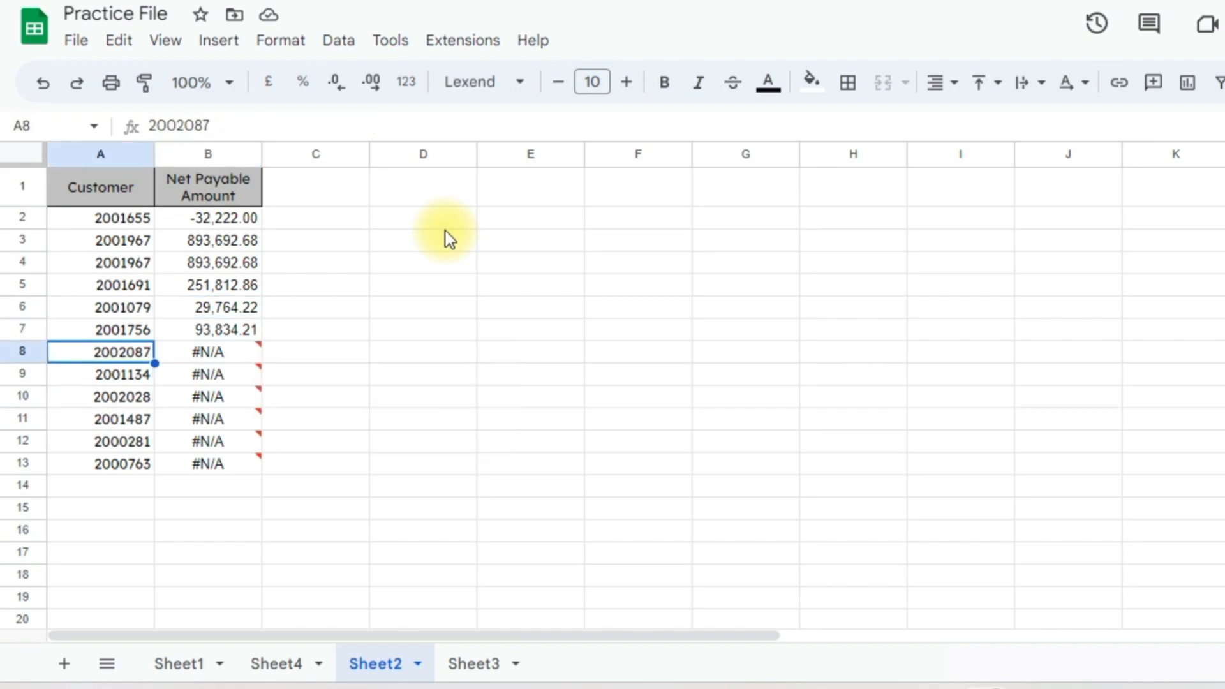
{"action": "key", "text": "Right"}
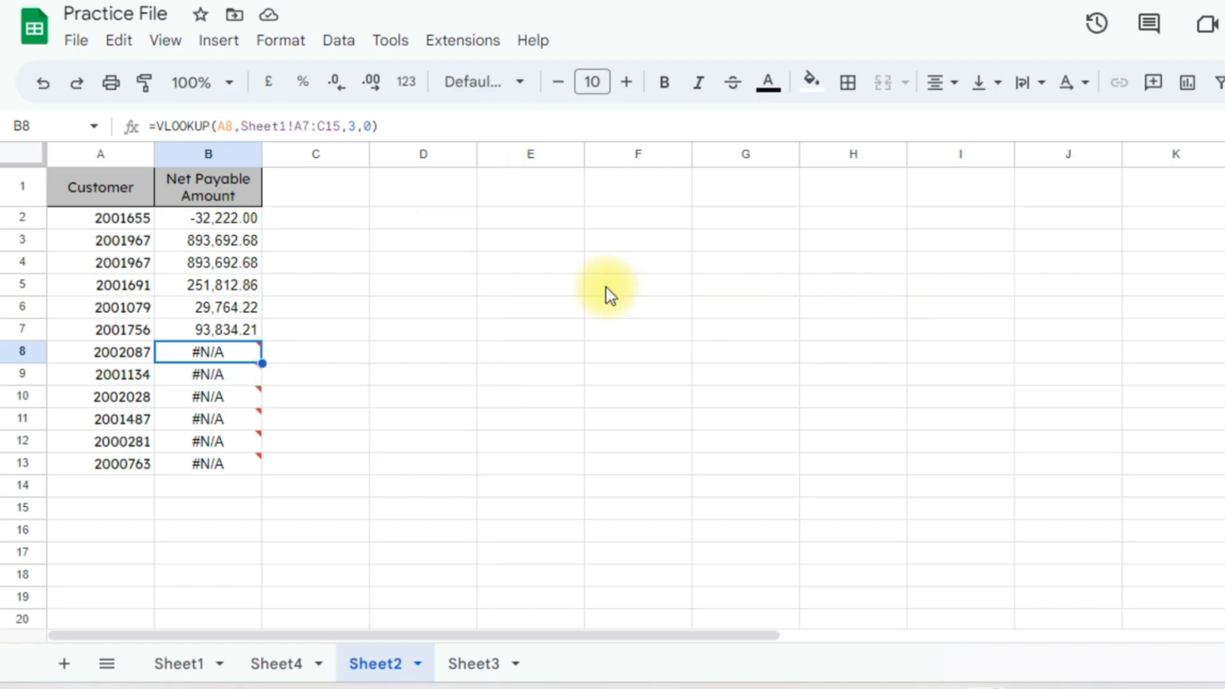
{"action": "left_click", "coordinate": [210, 217]}
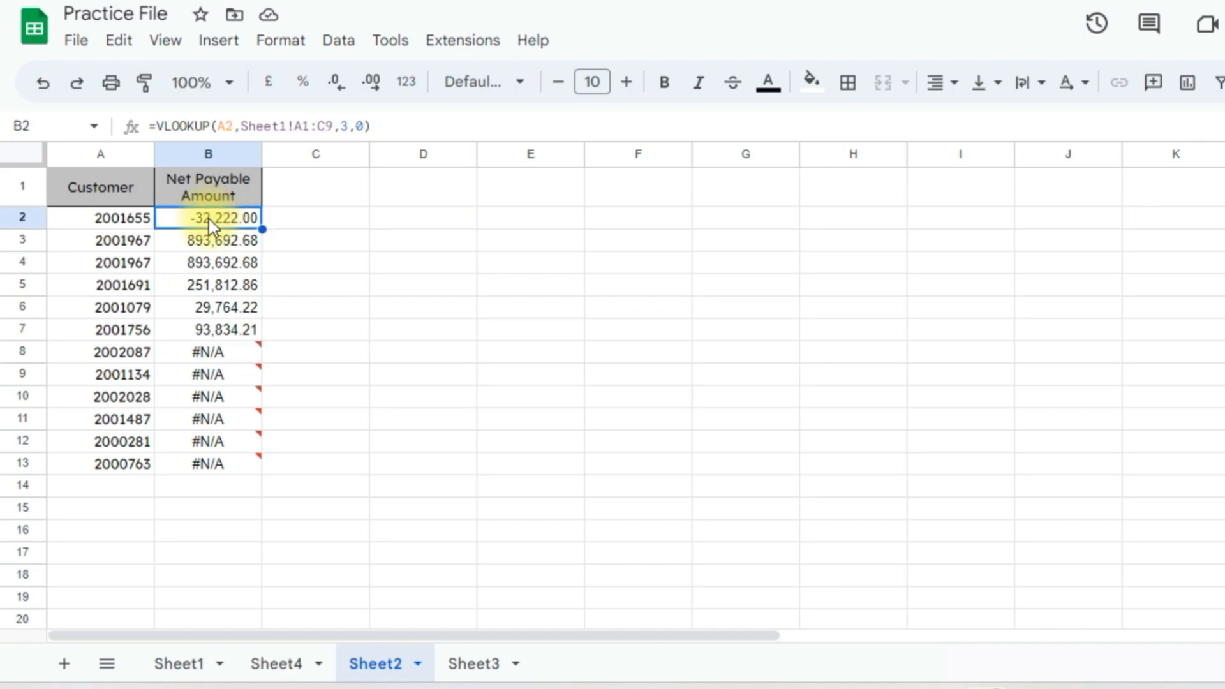
Wrap B2's VLOOKUP in IFERROR with "Not Find" as the fallback
{"action": "left_click", "coordinate": [159, 126]}
{"action": "type", "text": "ife"}
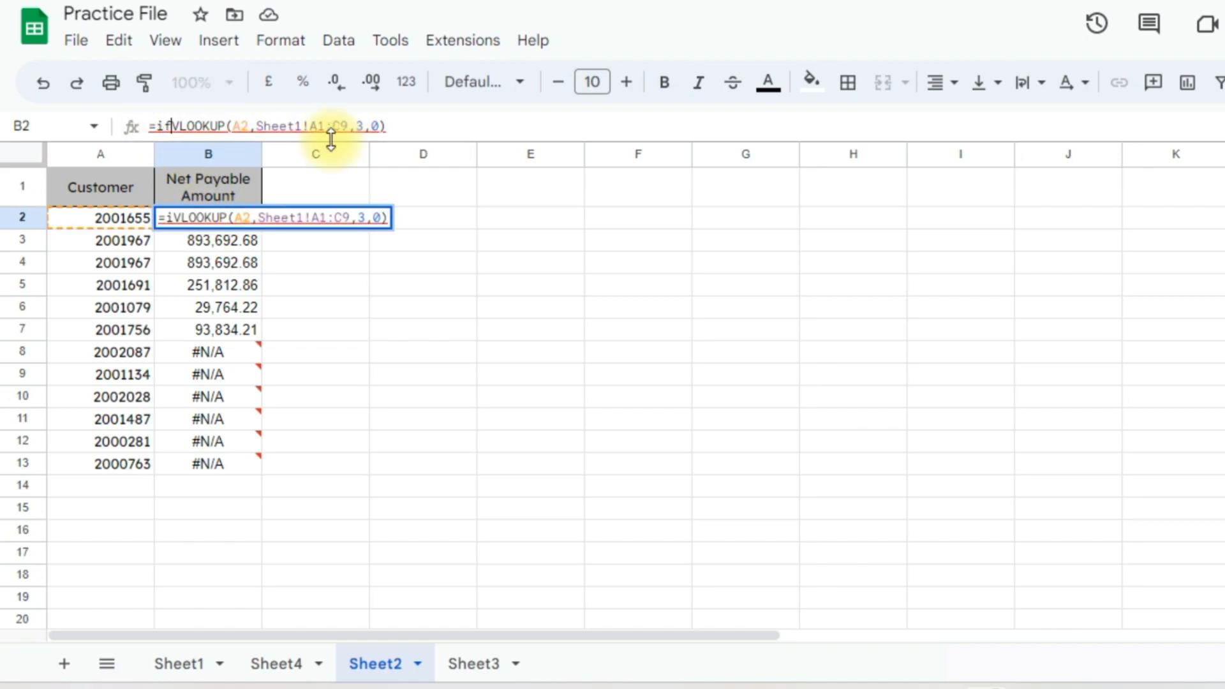
{"action": "type", "text": "rror"}
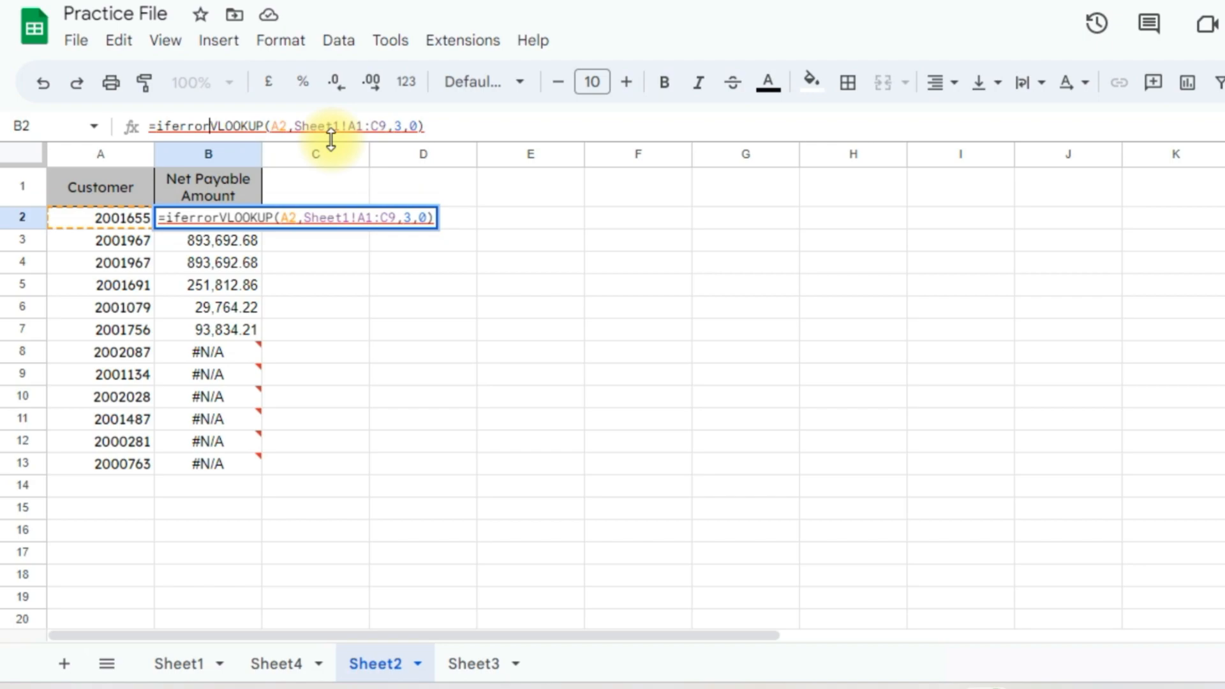
{"action": "type", "text": "("}
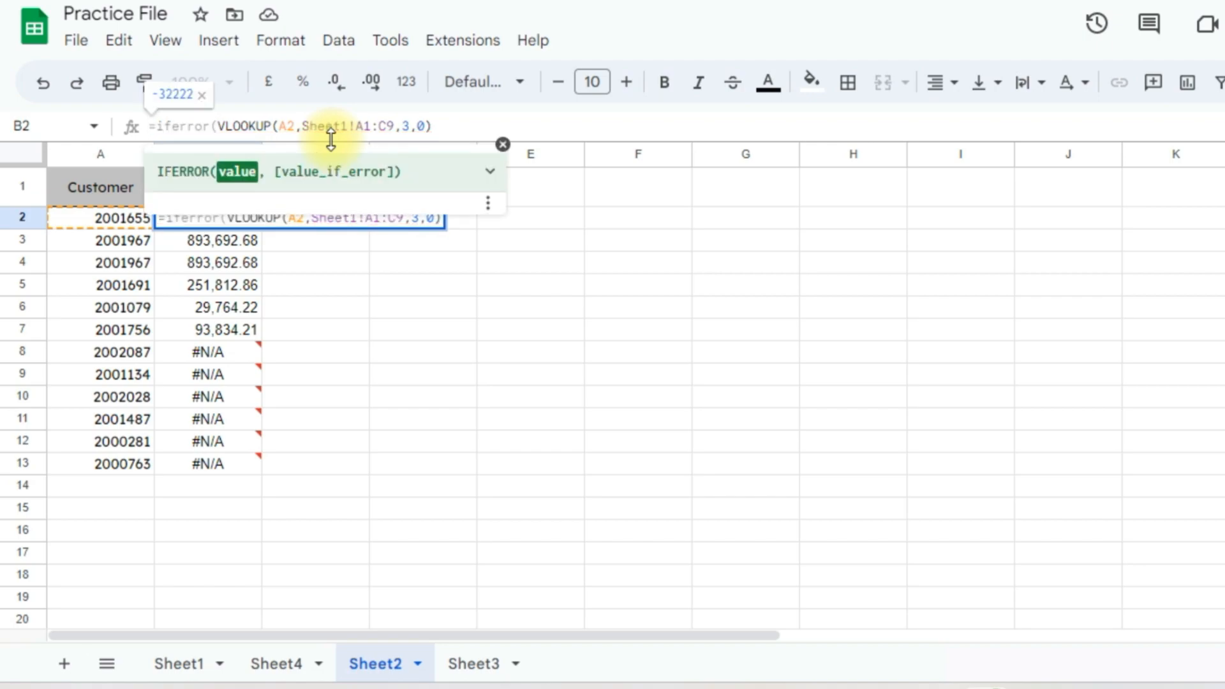
{"action": "left_click", "coordinate": [445, 127]}
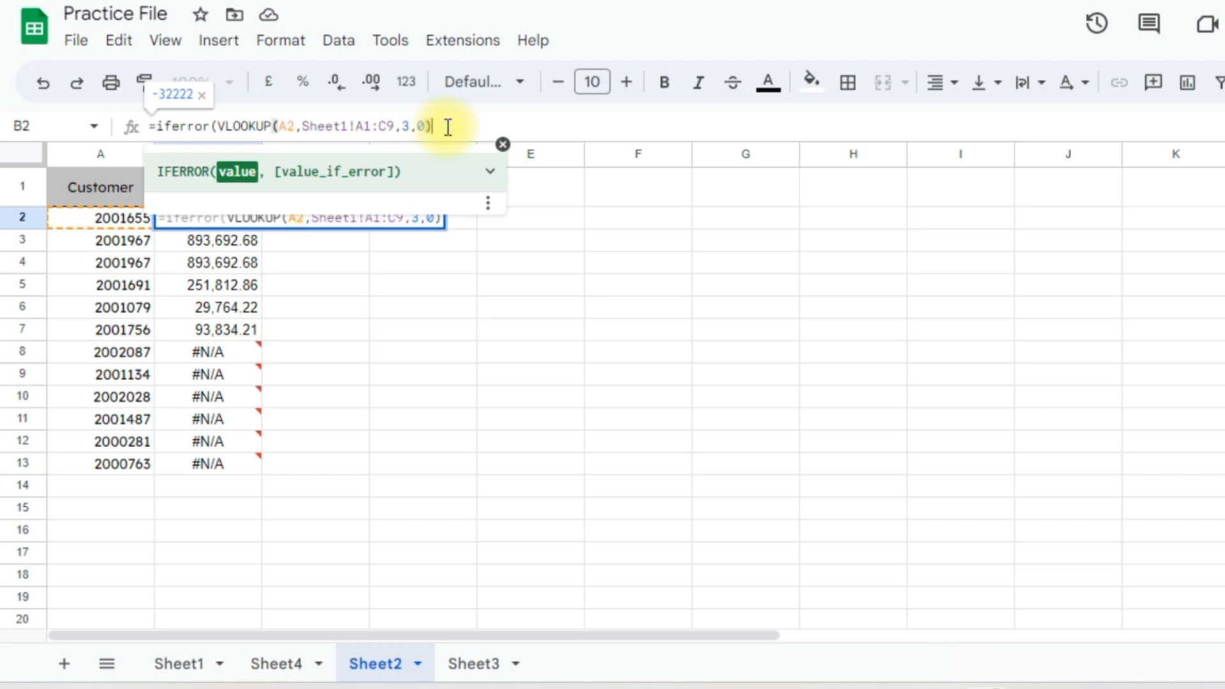
{"action": "type", "text": ","}
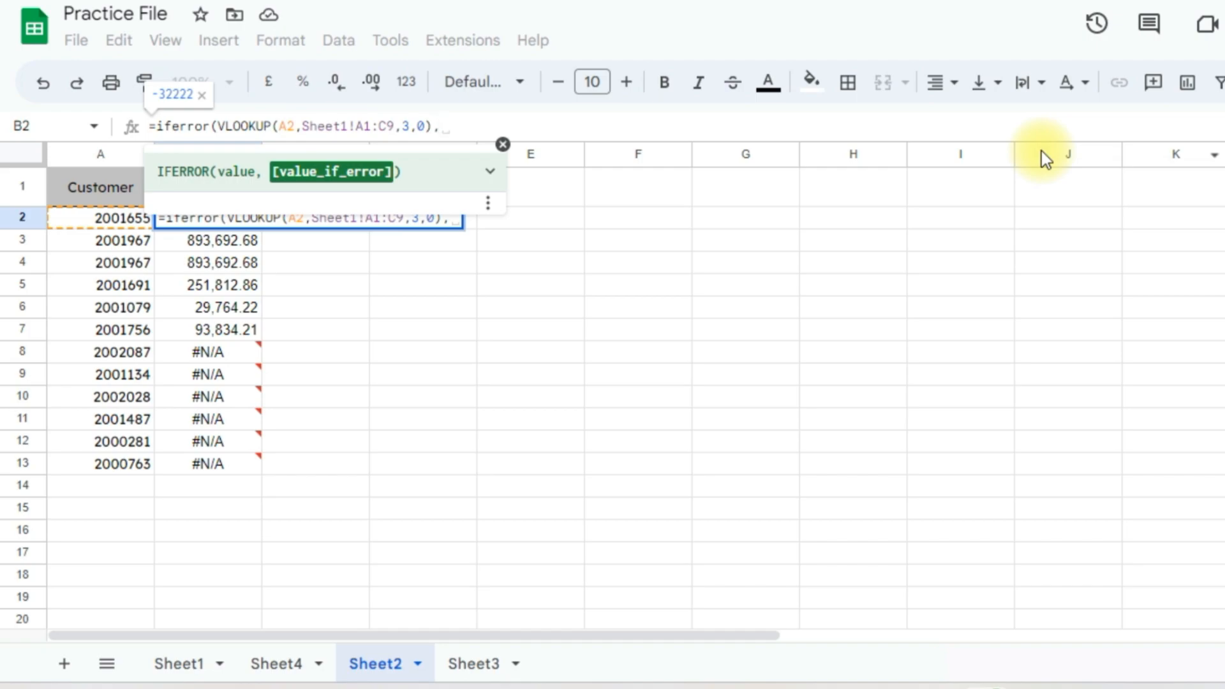
{"action": "type", "text": "\""}
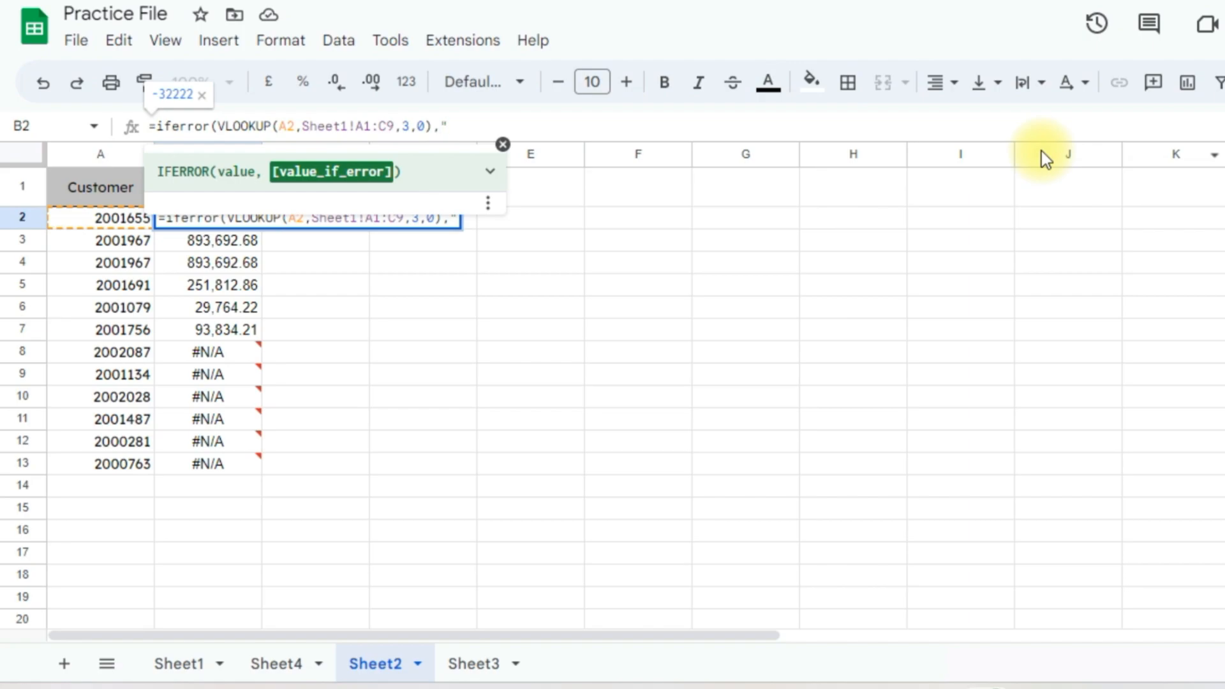
{"action": "type", "text": "Not Fin"}
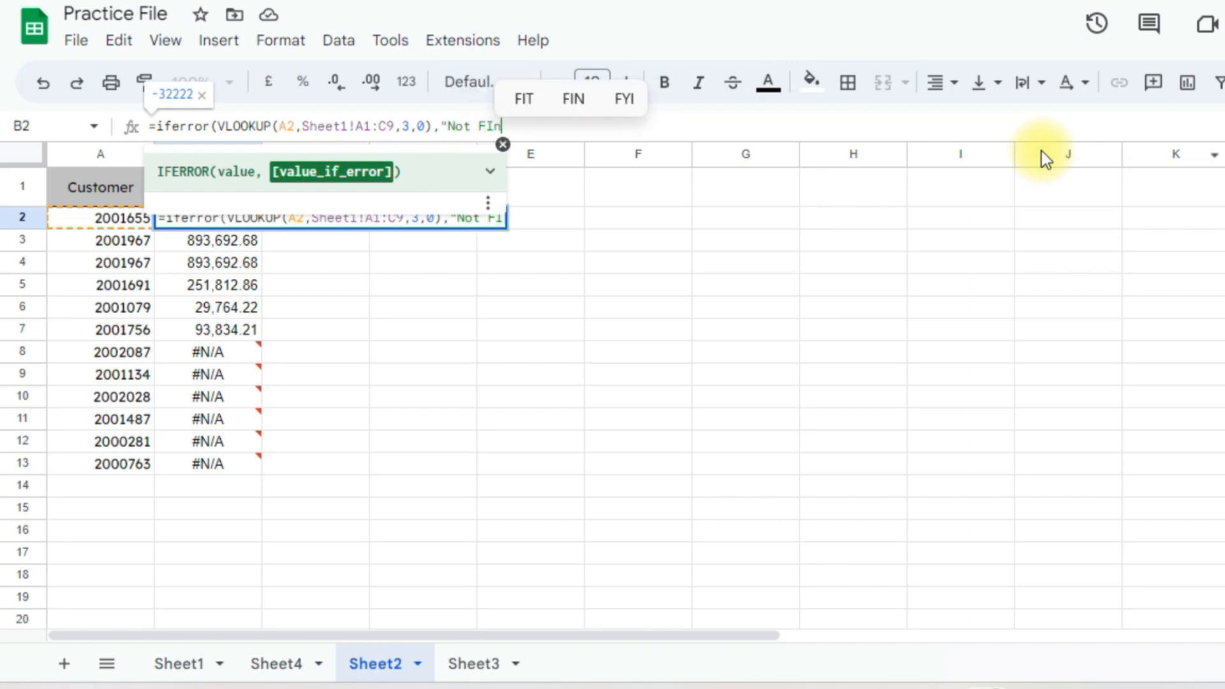
{"action": "type", "text": "d"}
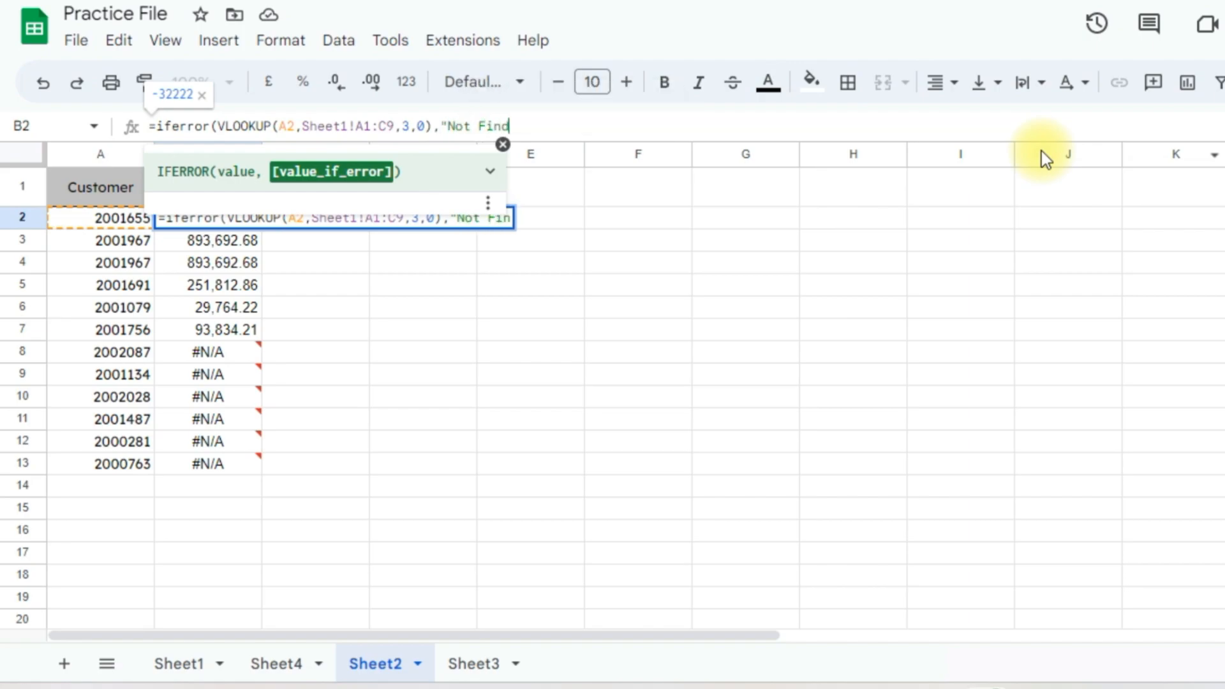
{"action": "type", "text": "\")"}
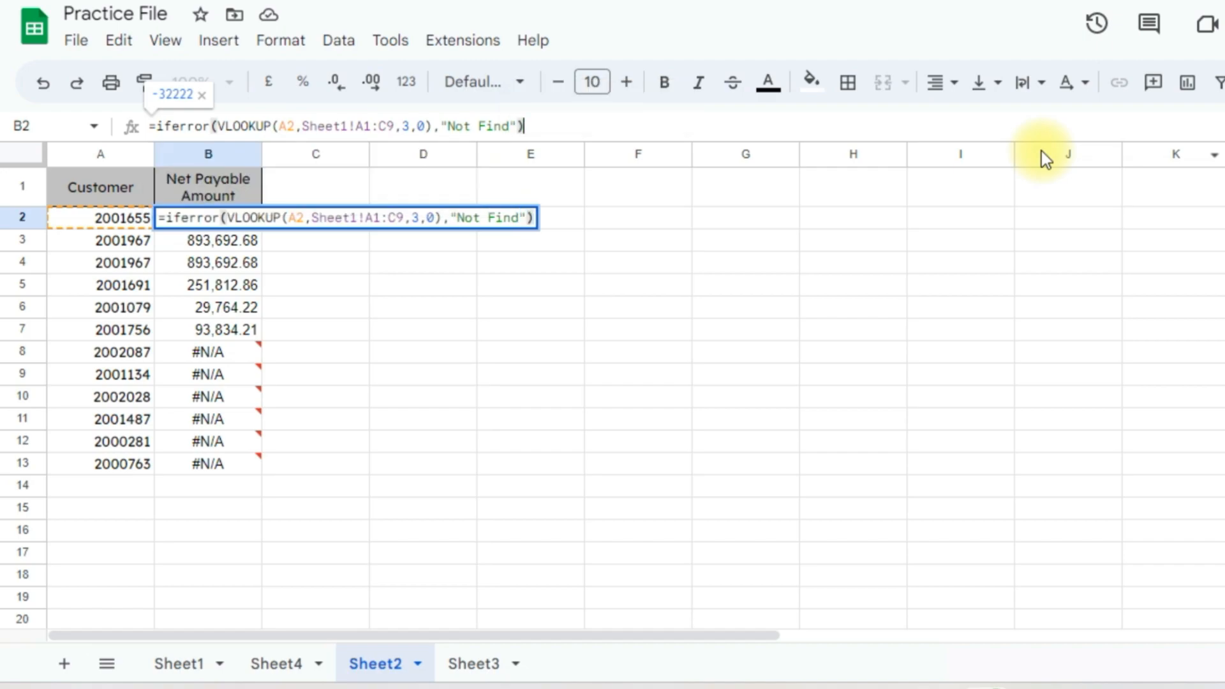
{"action": "key", "text": "Return"}
Fill the IFERROR formula down B2:B13 and check the Not Find results
{"action": "key", "text": "Up"}
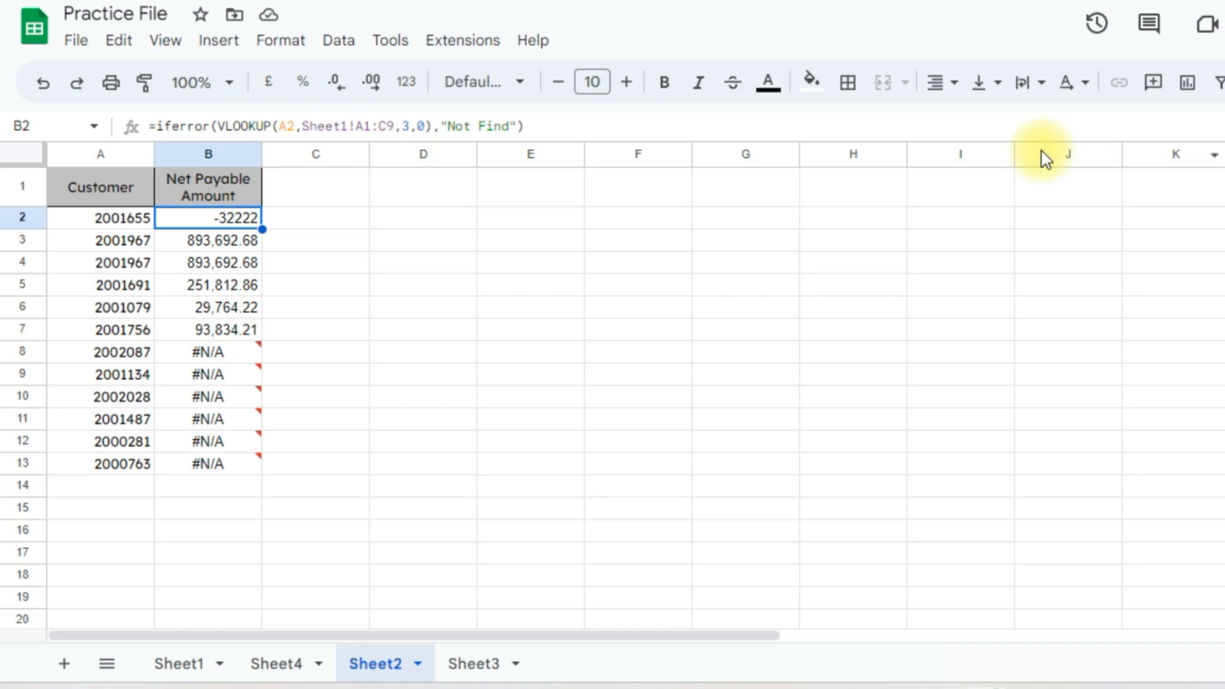
{"action": "key", "text": "ctrl+shift+Down"}
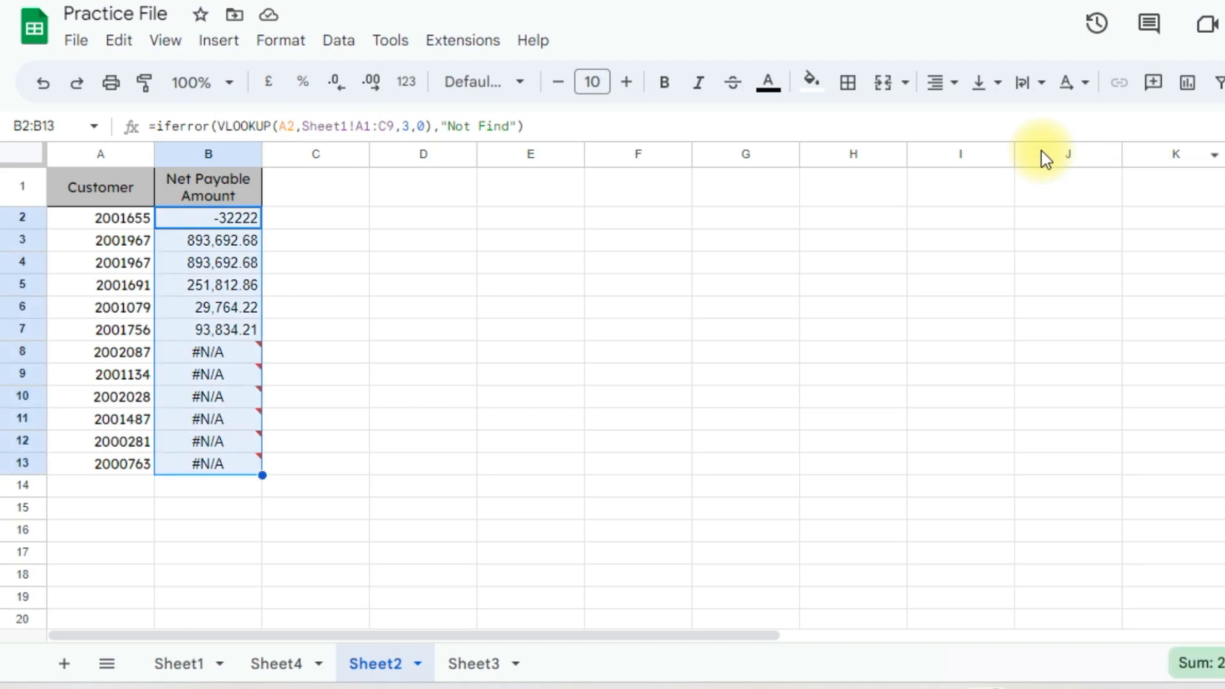
{"action": "key", "text": "ctrl+Return"}
{"action": "key", "text": "ctrl+shift+Up"}
{"action": "key", "text": "ctrl+Down"}
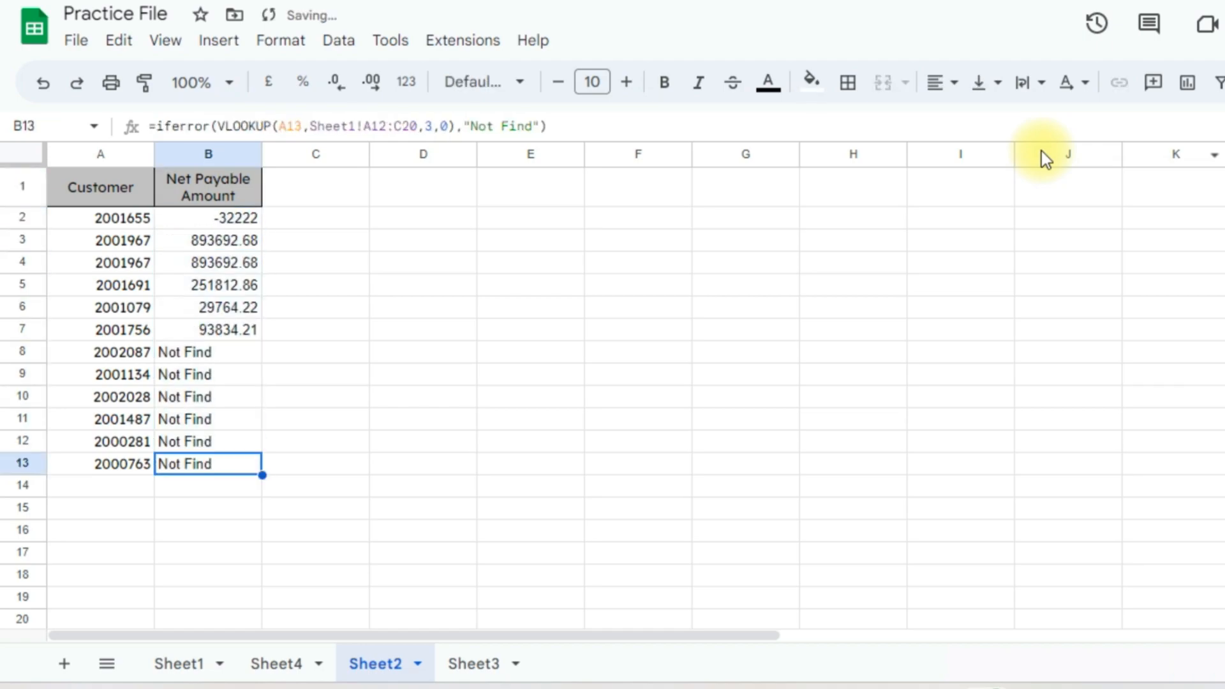
{"action": "key", "text": "Up"}
{"action": "key", "text": "Up"}
{"action": "key", "text": "Up"}
{"action": "key", "text": "Up"}
{"action": "key", "text": "Up"}
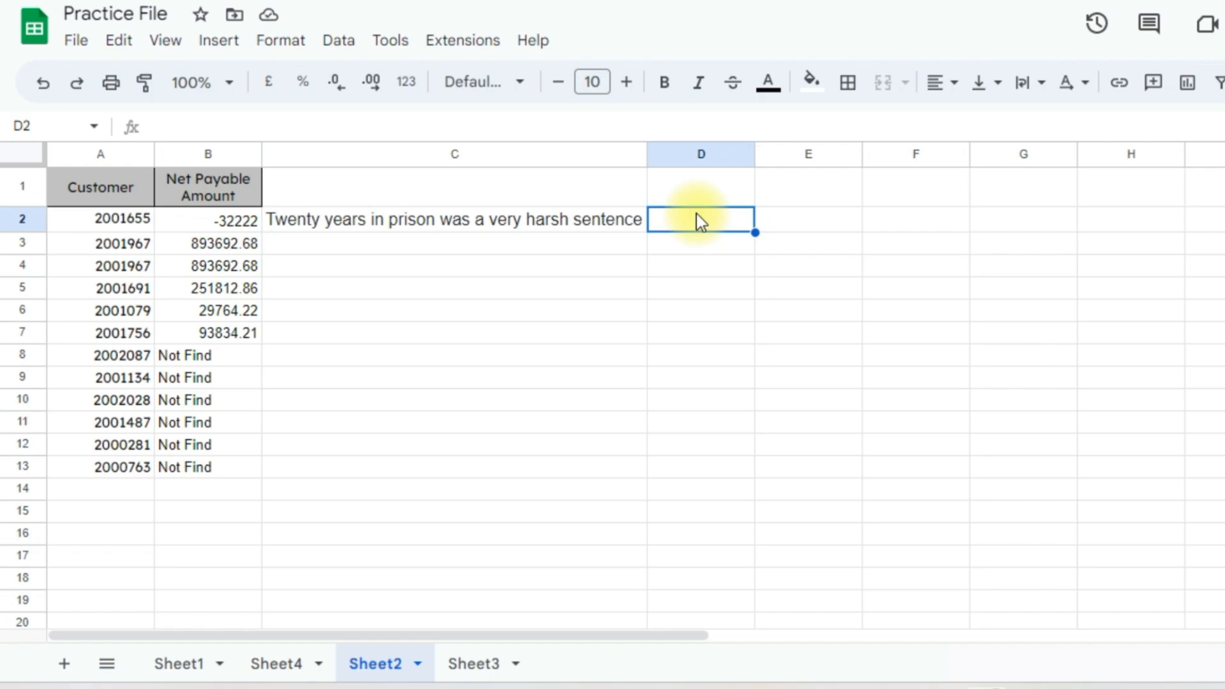
Enter =GOOGLETRANSLATE(C2,"en","hi") in D2 to translate the sentence into Hindi
{"action": "key", "text": "Left"}
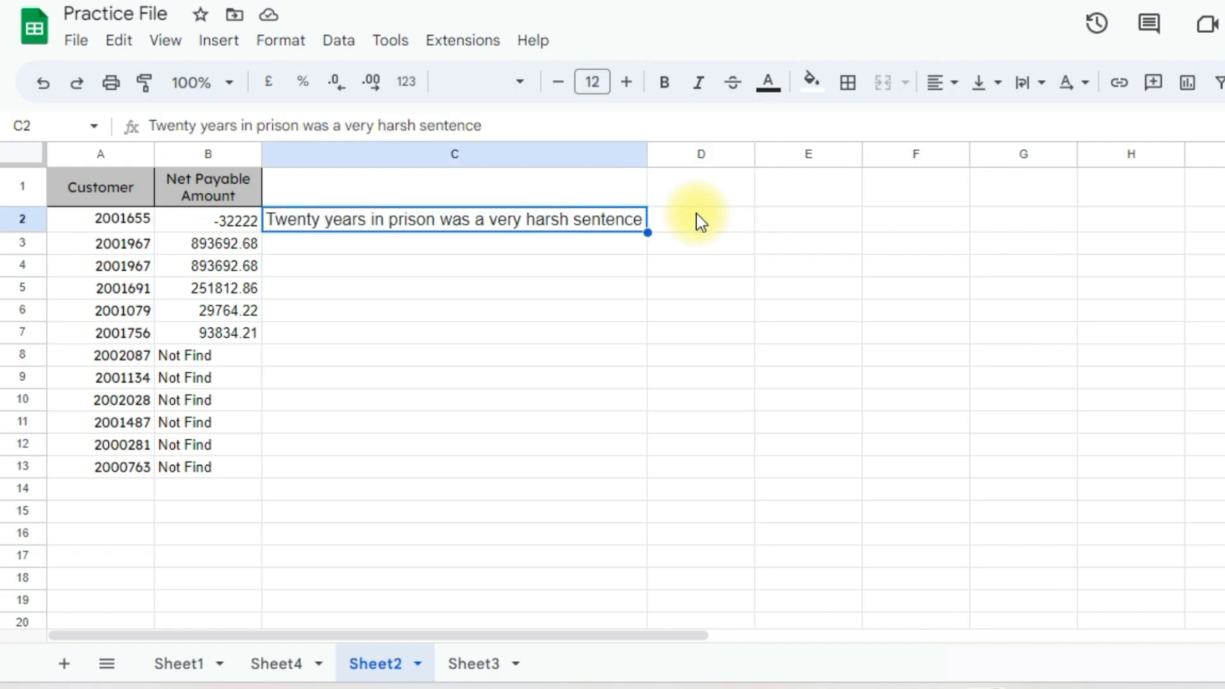
{"action": "key", "text": "Right"}
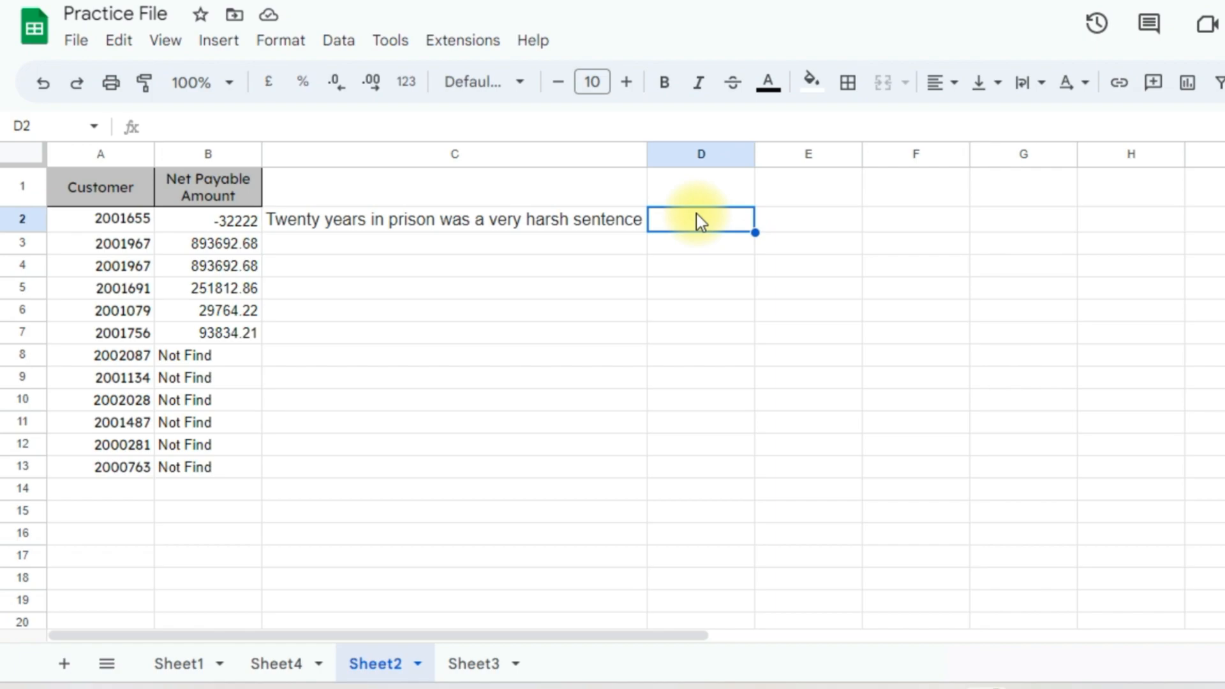
{"action": "type", "text": "=goog"}
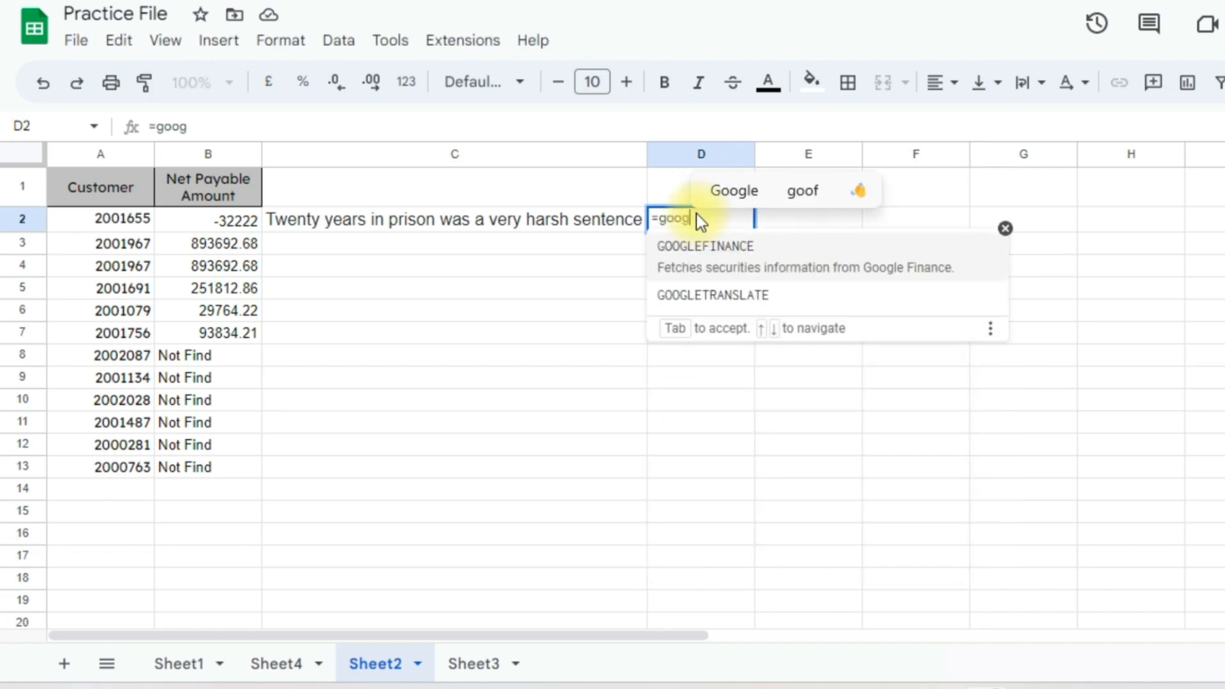
{"action": "type", "text": "letr"}
{"action": "key", "text": "Tab"}
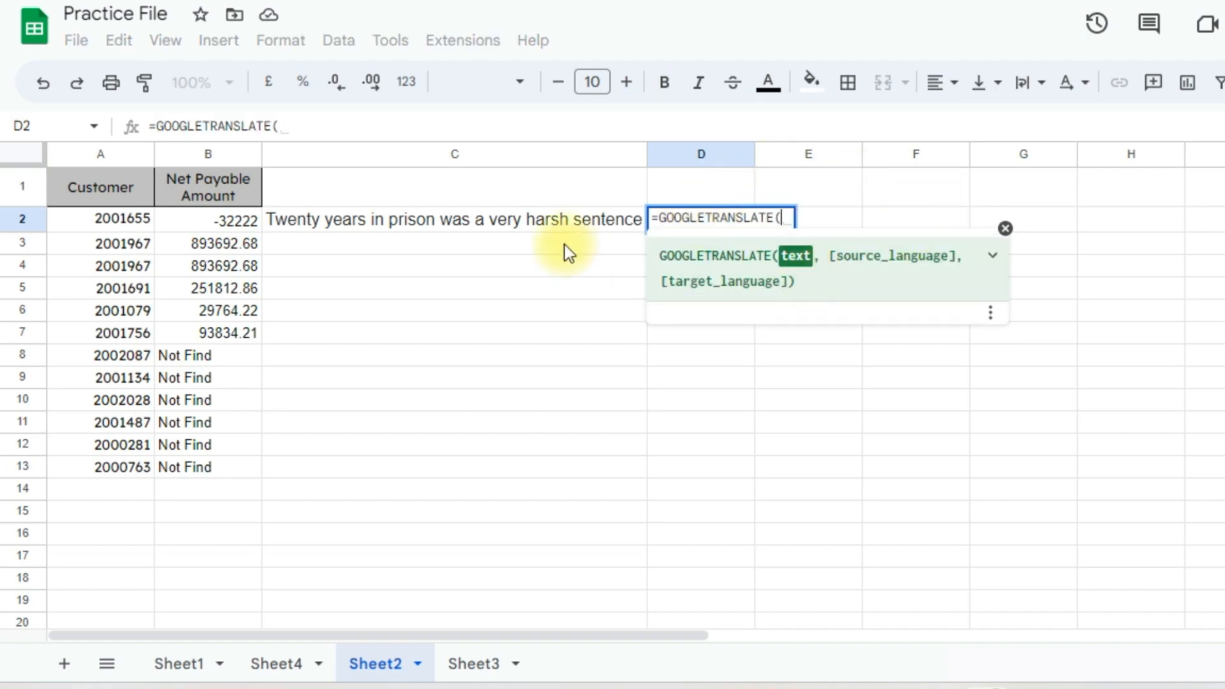
{"action": "left_click", "coordinate": [436, 221]}
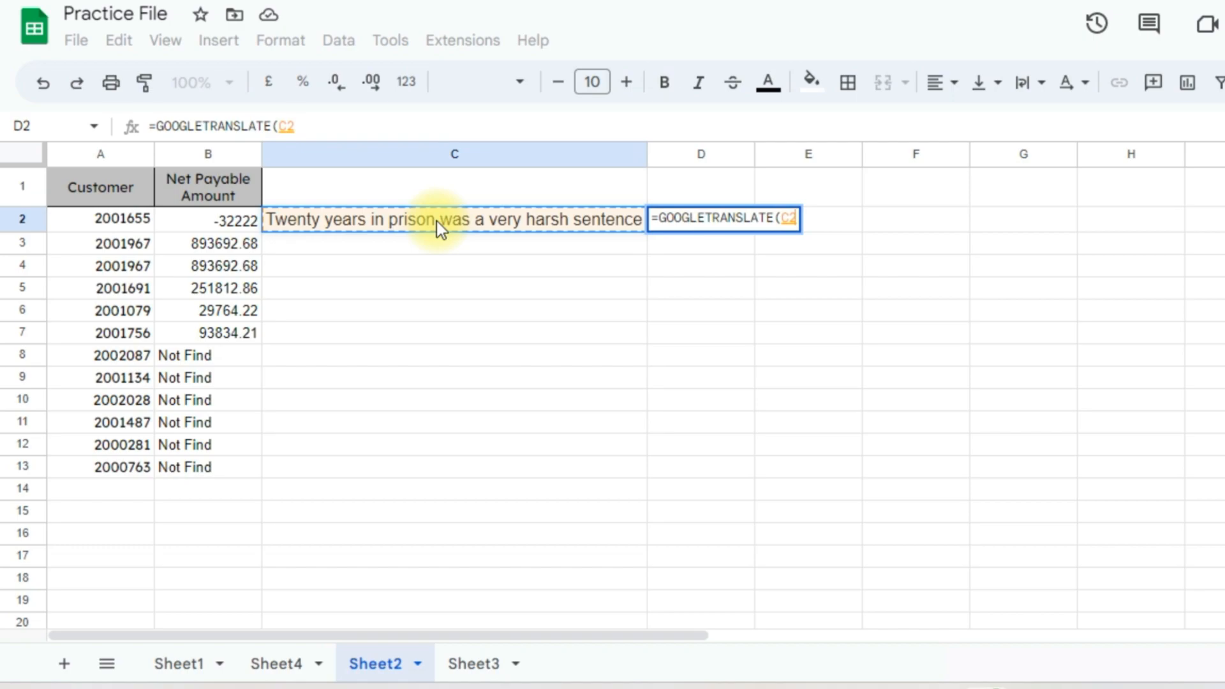
{"action": "type", "text": ","}
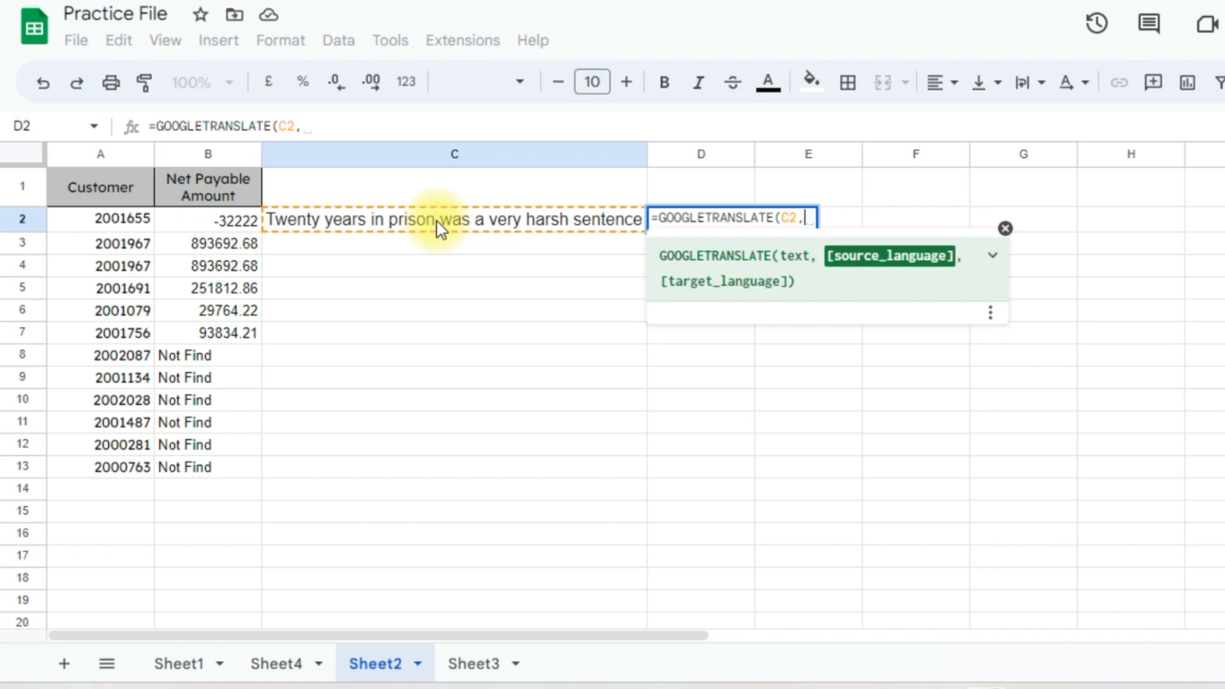
{"action": "key", "text": "BackSpace"}
{"action": "type", "text": "\"en"}
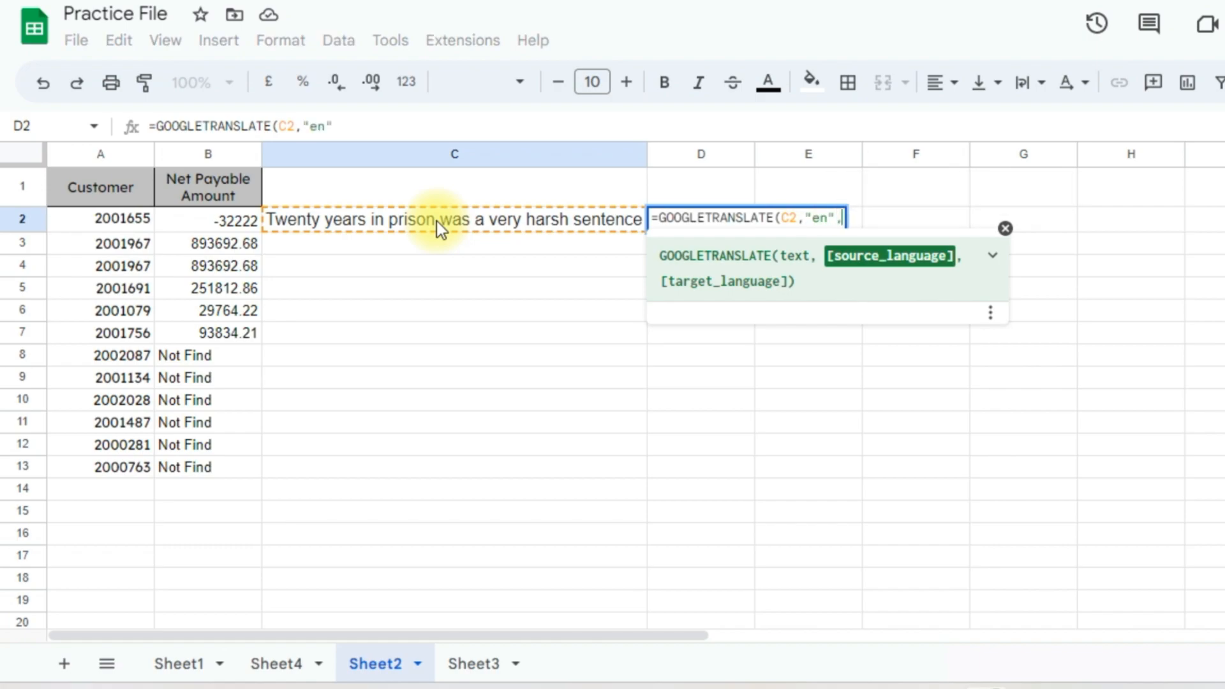
{"action": "type", "text": "\","}
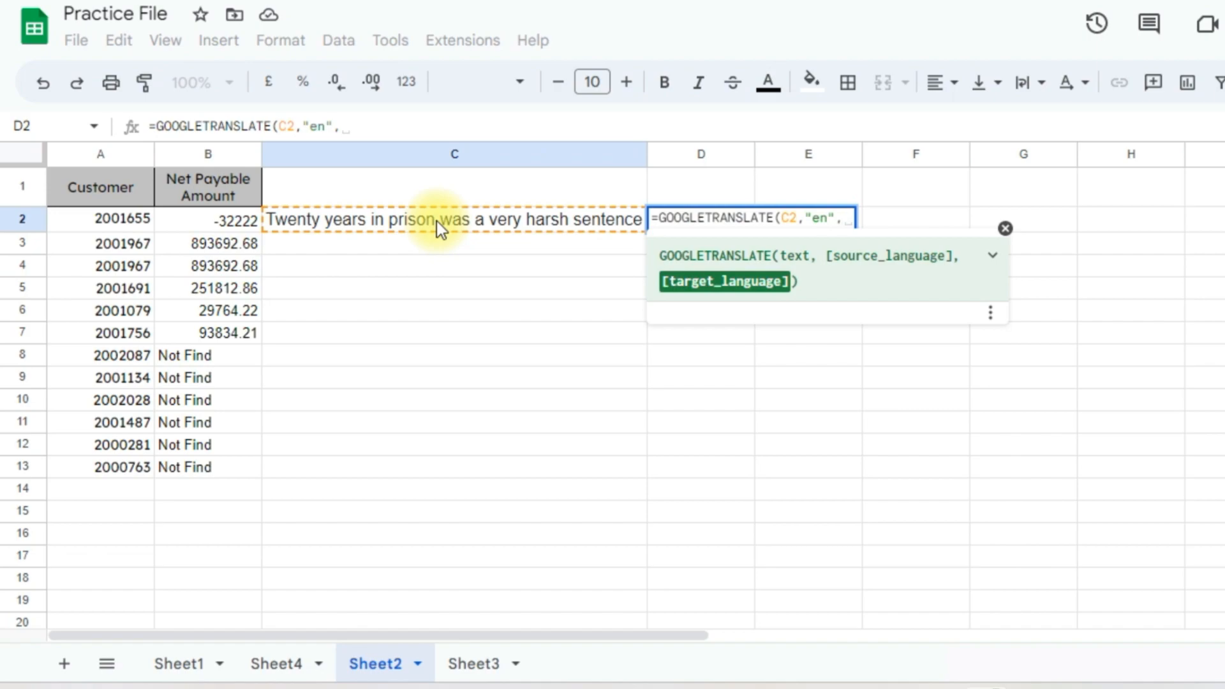
{"action": "key", "text": "BackSpace"}
{"action": "type", "text": "\"h"}
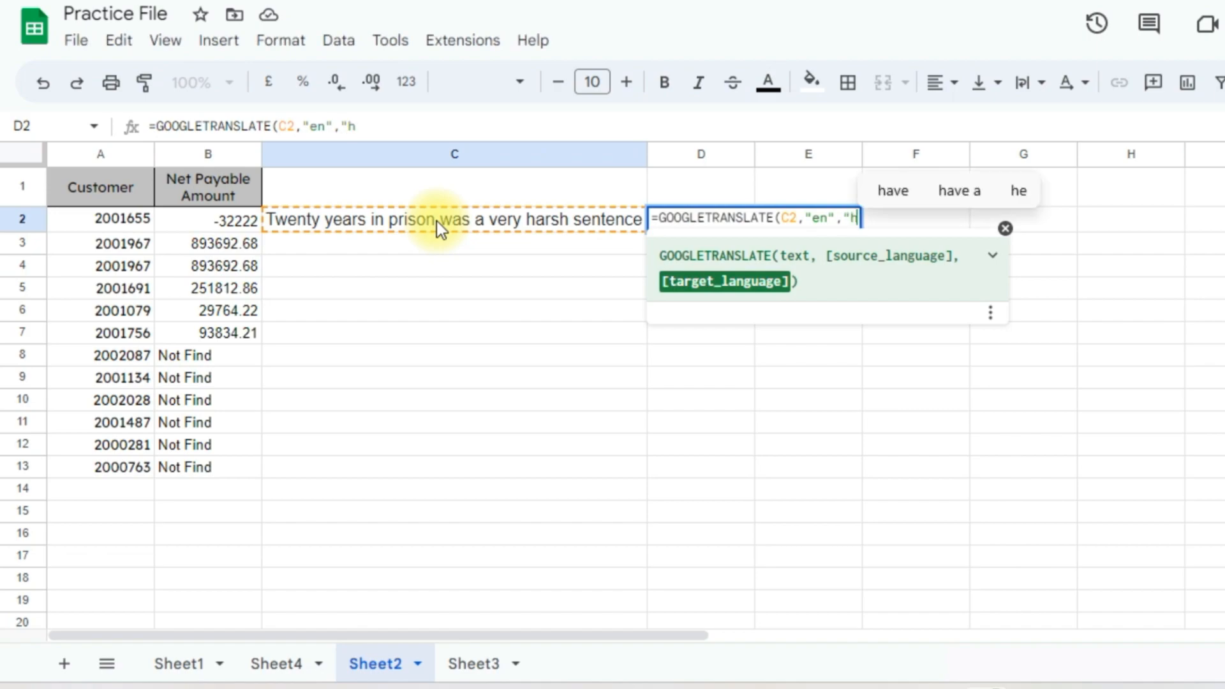
{"action": "type", "text": "i\")"}
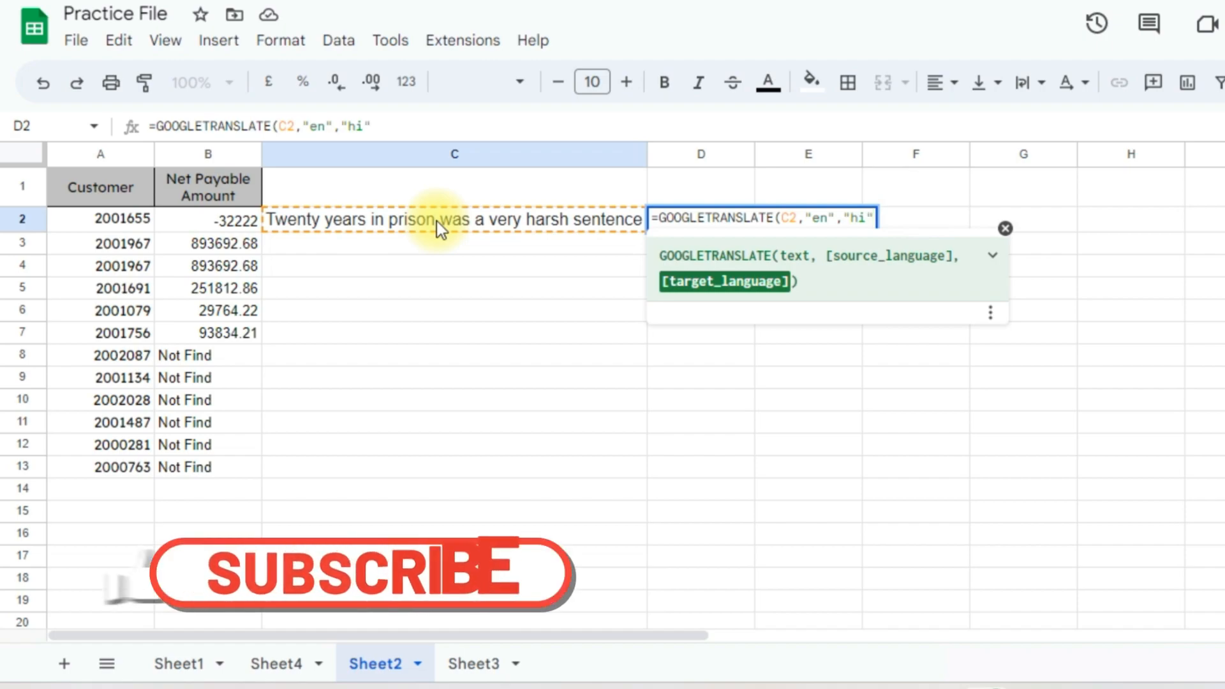
{"action": "key", "text": "Return"}
Autofit column D so the full Hindi translation is visible
{"action": "key", "text": "Up"}
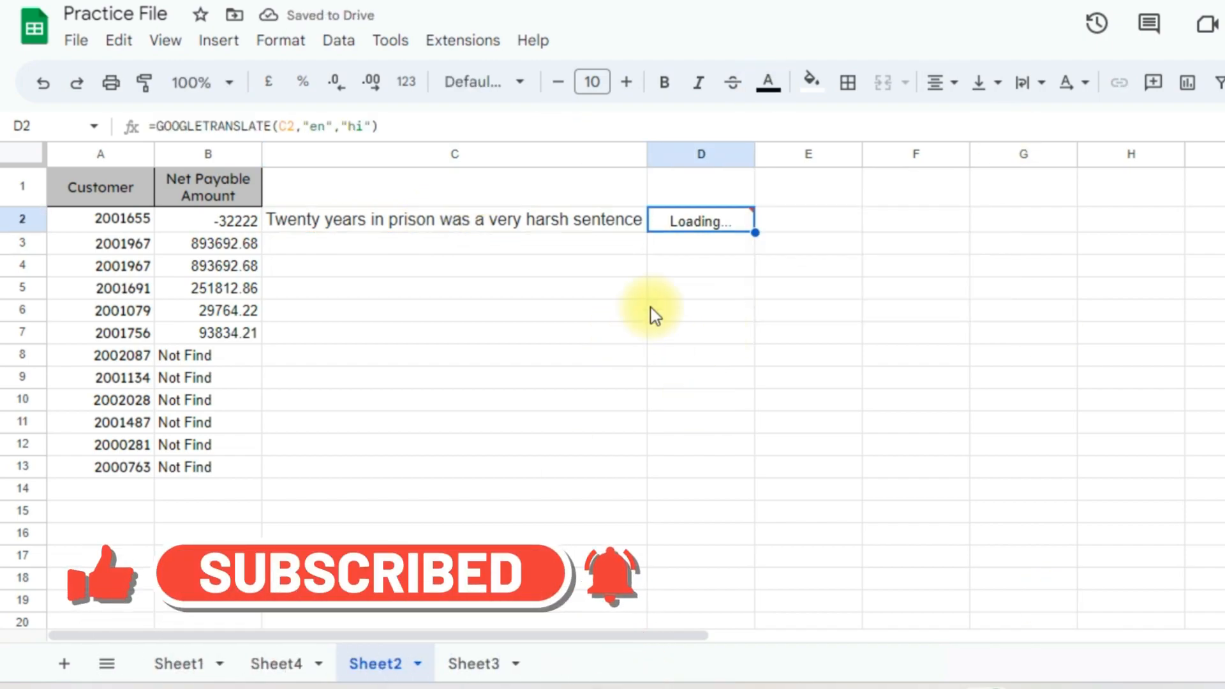
{"action": "double_click", "coordinate": [754, 151]}
{"action": "left_click", "coordinate": [491, 223]}
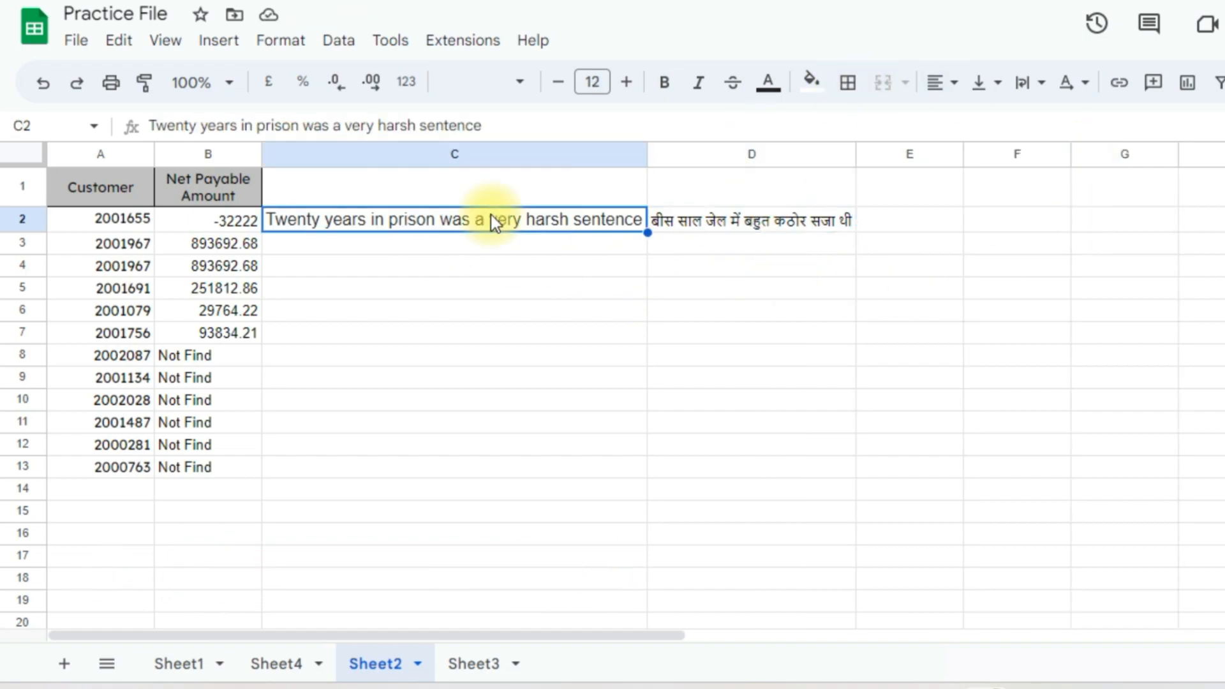
{"action": "left_click", "coordinate": [786, 230]}
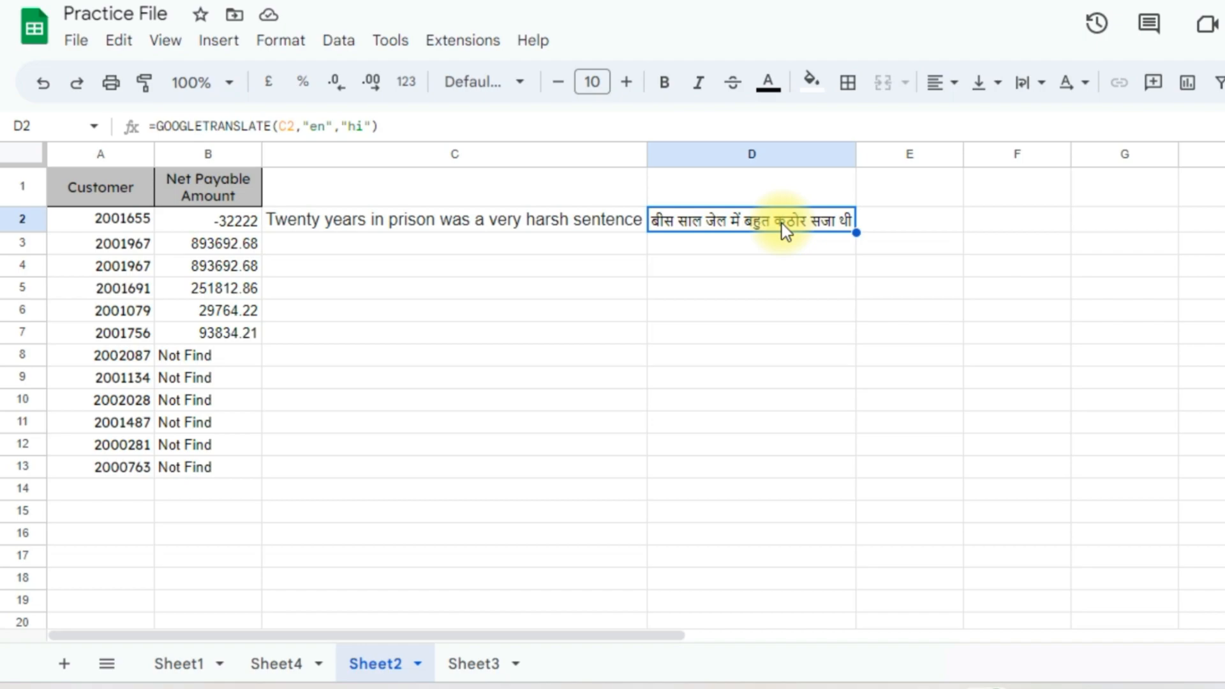
Enter =GOOGLETRANSLATE(D2,"hi","en") in E2 to translate the Hindi back into English
{"action": "left_click", "coordinate": [908, 223]}
{"action": "type", "text": "="}
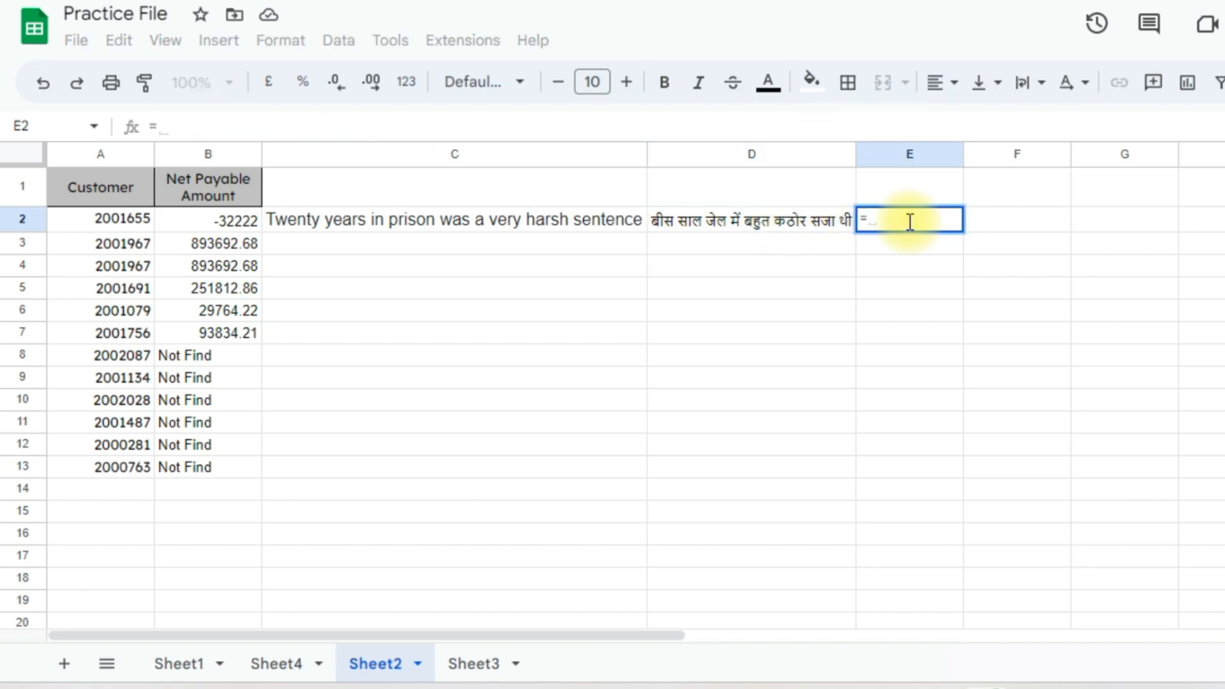
{"action": "type", "text": "googletr"}
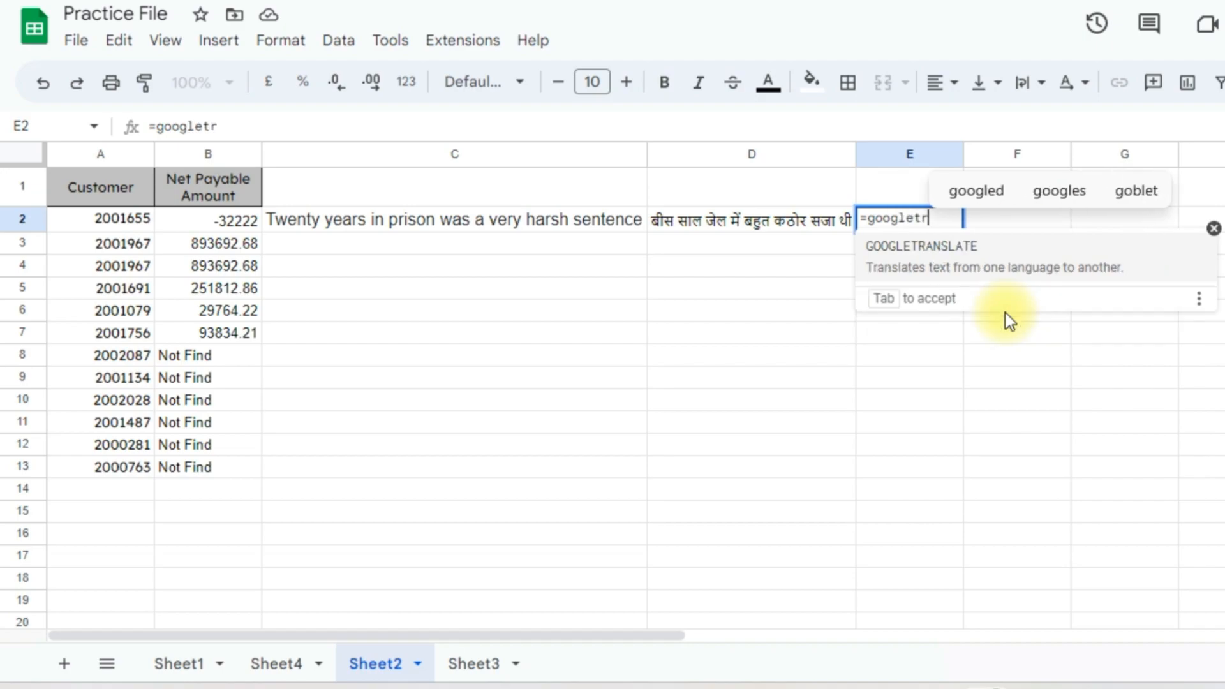
{"action": "key", "text": "Tab"}
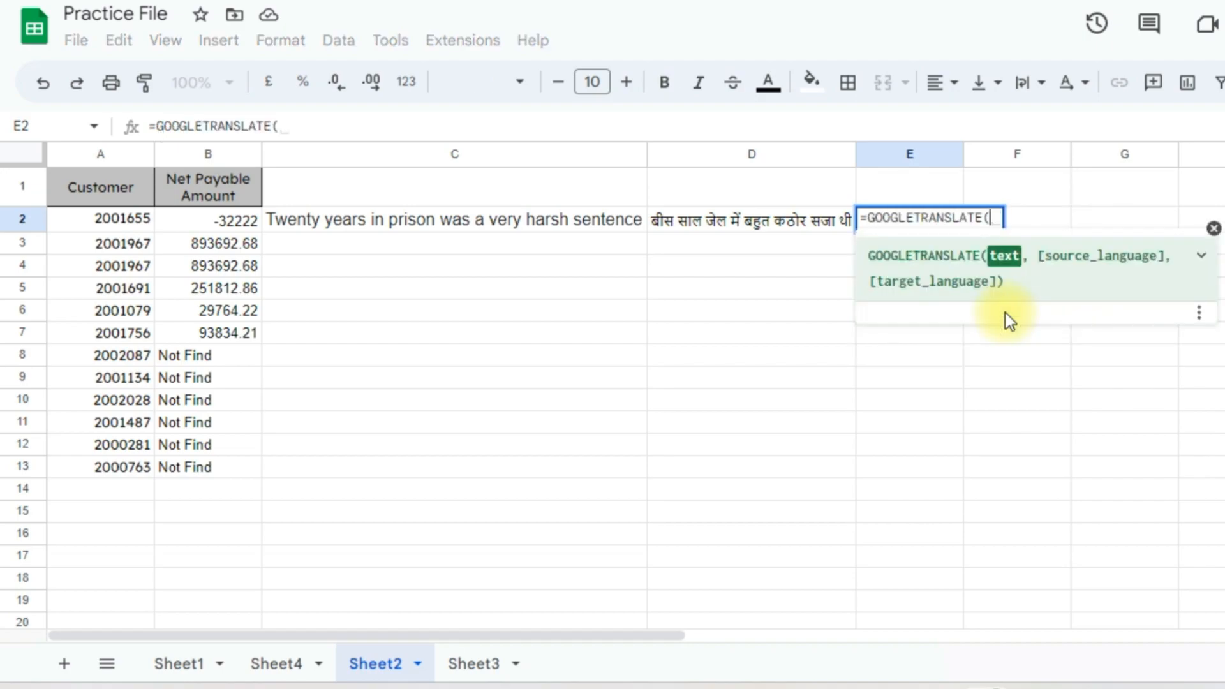
{"action": "key", "text": "Left"}
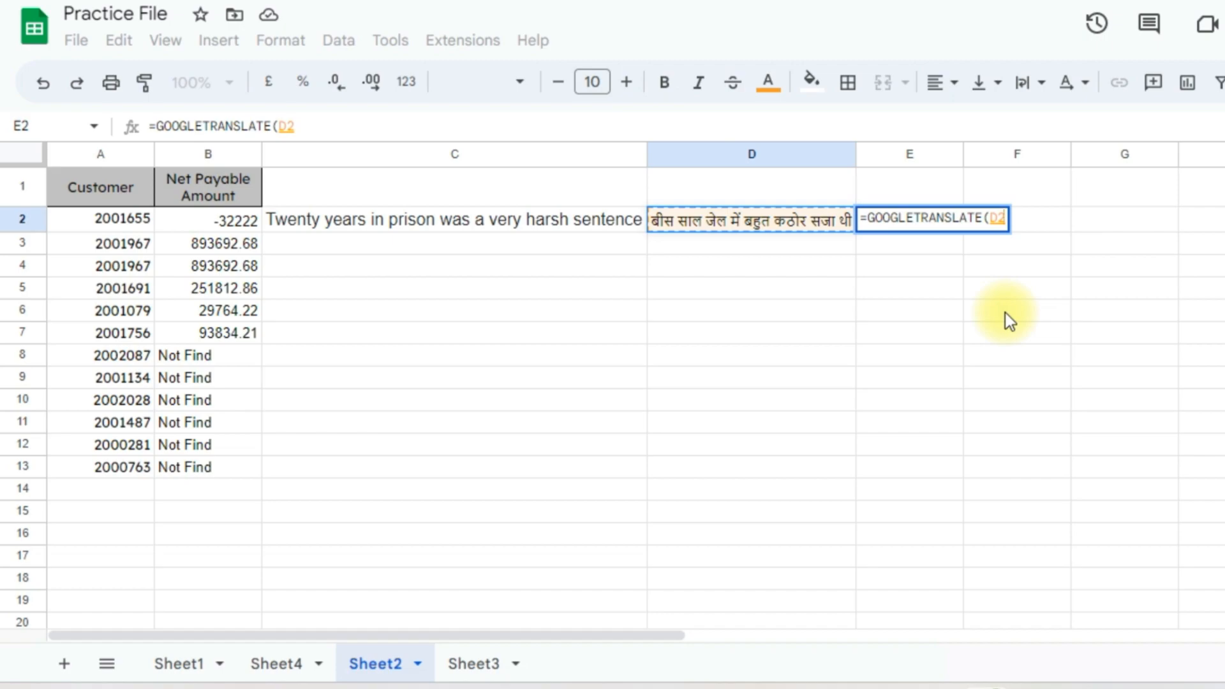
{"action": "type", "text": ","}
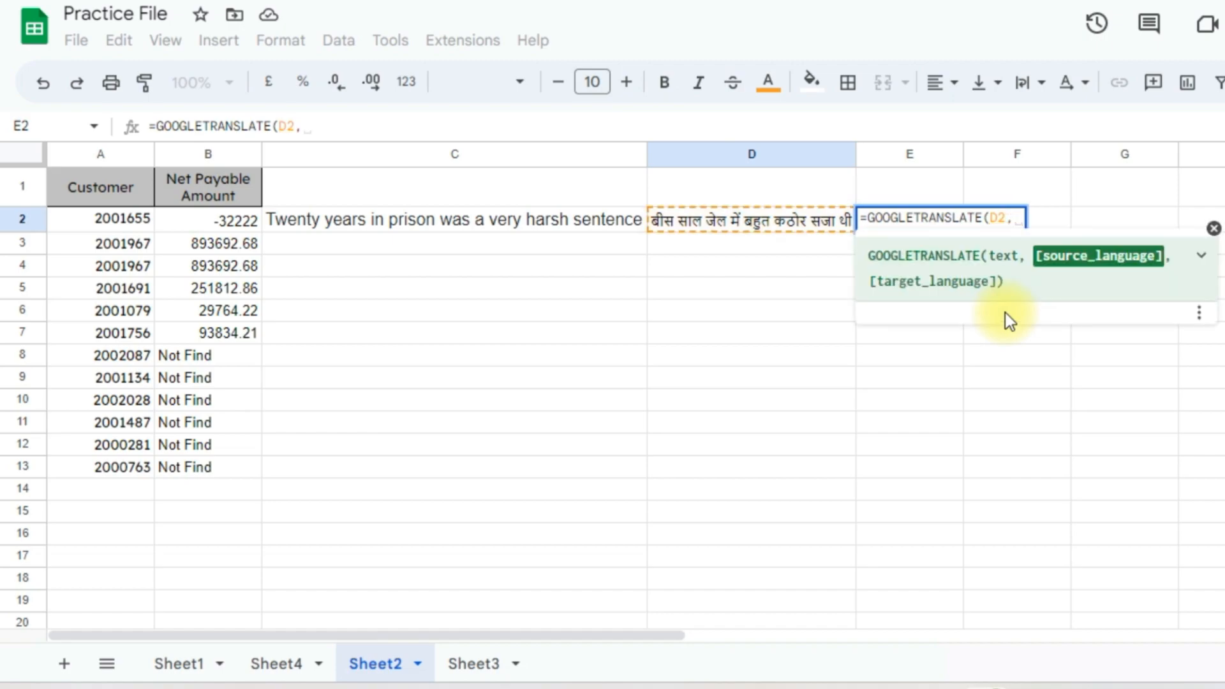
{"action": "type", "text": "\"hi"}
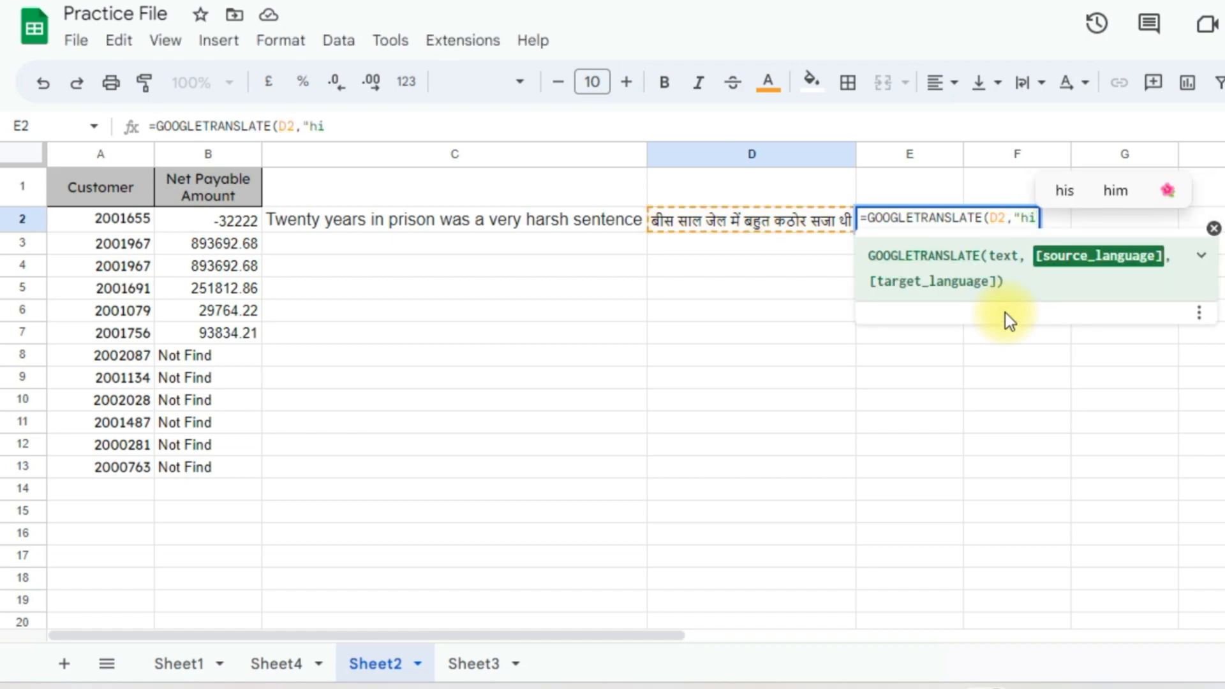
{"action": "type", "text": "\", "}
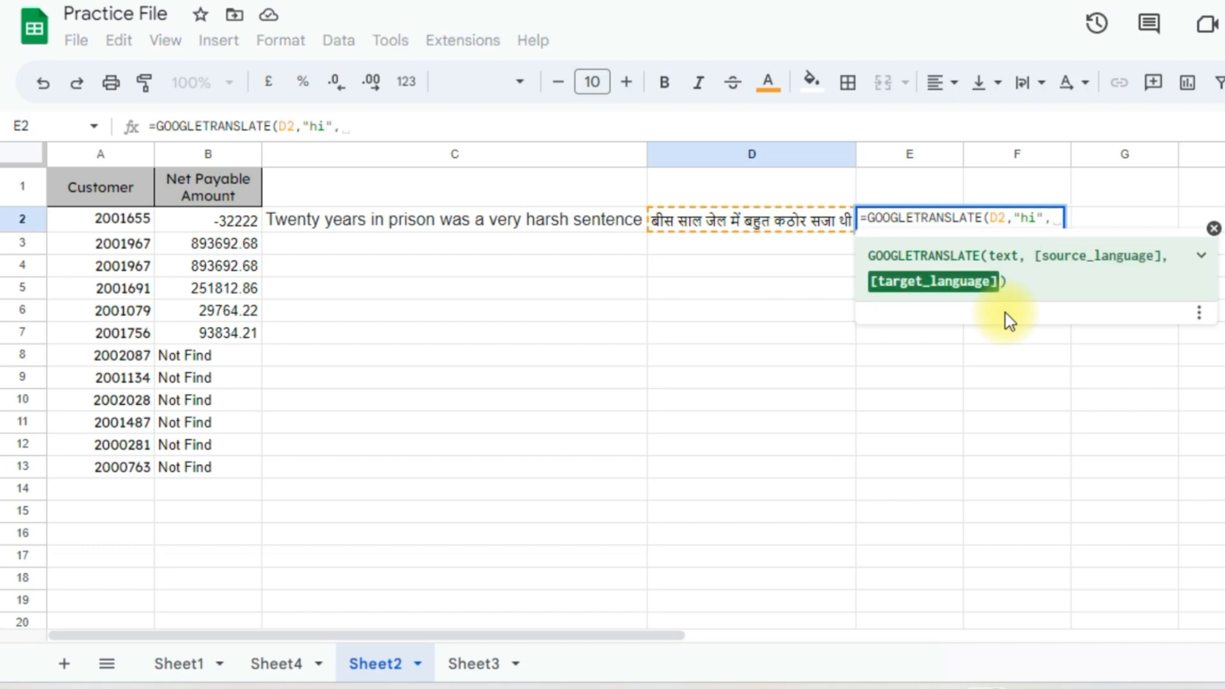
{"action": "type", "text": "\"e"}
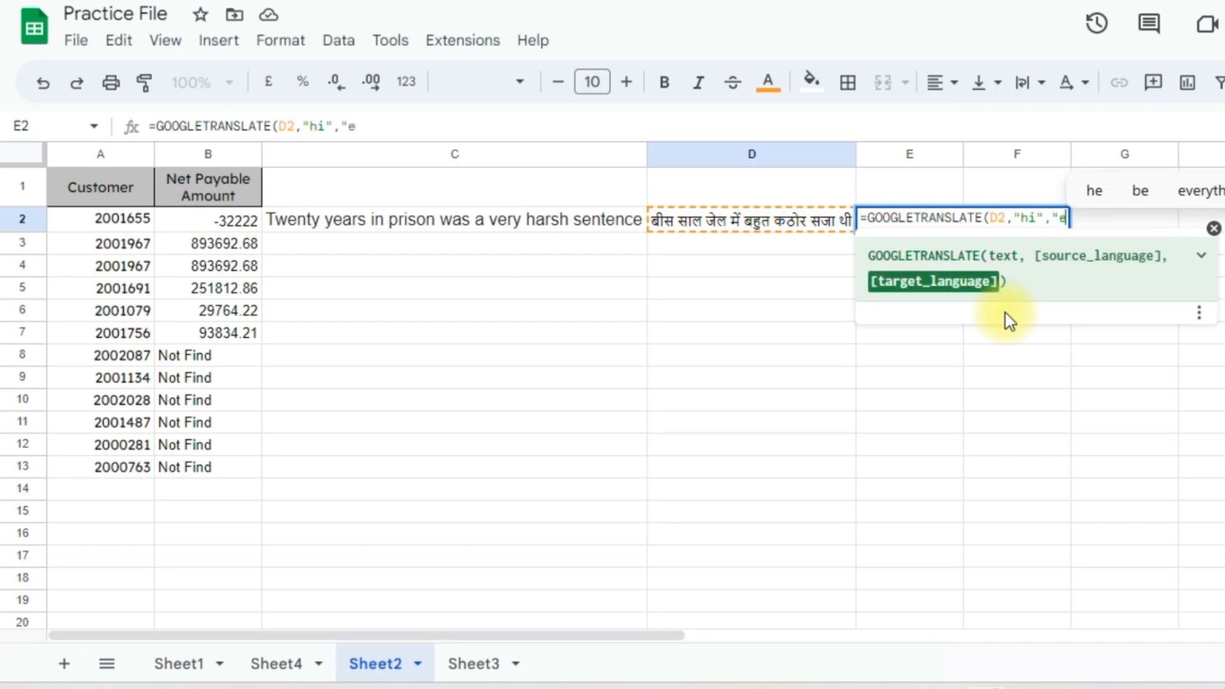
{"action": "type", "text": "n\")"}
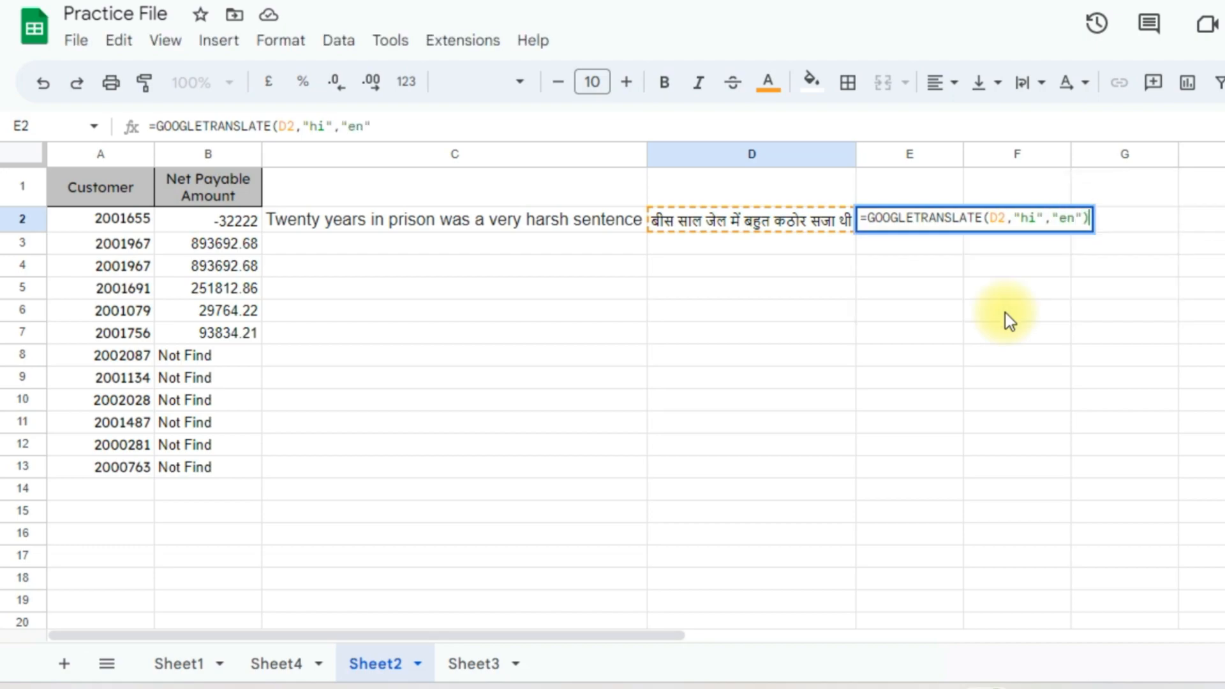
{"action": "key", "text": "Return"}
Check the back-translation in E2, then return to Sheet1
{"action": "key", "text": "Up"}
{"action": "key", "text": "Right"}
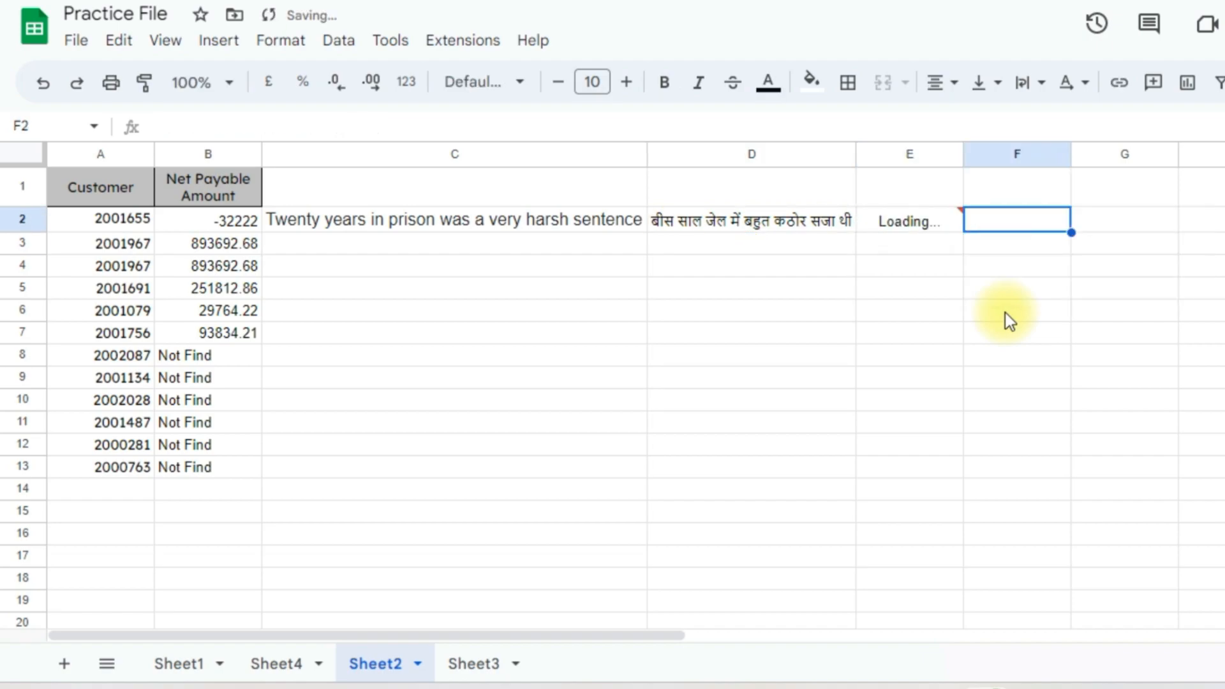
{"action": "key", "text": "Right"}
{"action": "key", "text": "Down"}
{"action": "key", "text": "Down"}
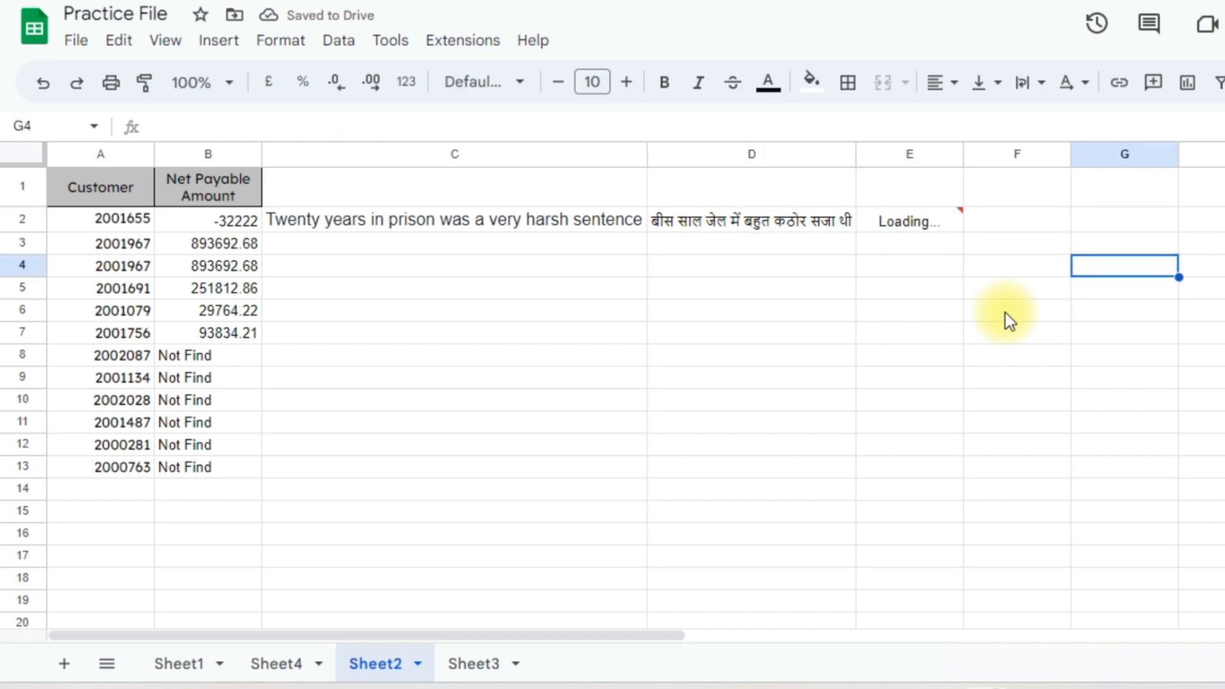
{"action": "key", "text": "Up"}
{"action": "key", "text": "Up"}
{"action": "key", "text": "Left"}
{"action": "key", "text": "Left"}
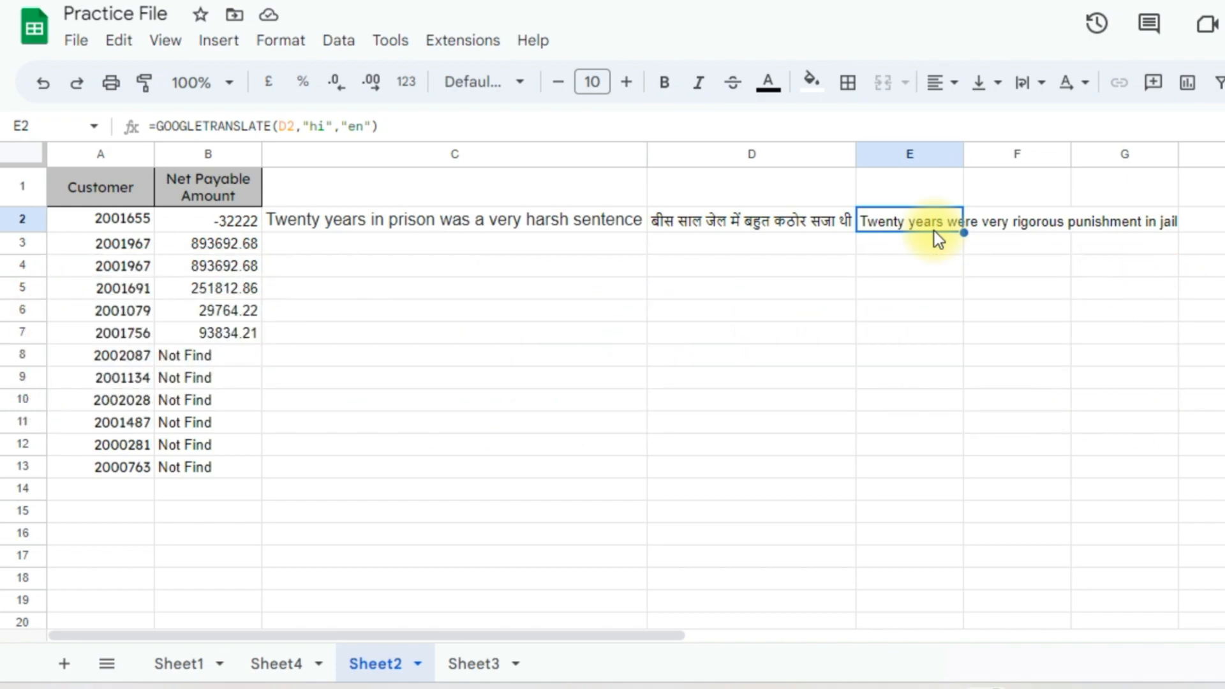
{"action": "left_click", "coordinate": [181, 667]}
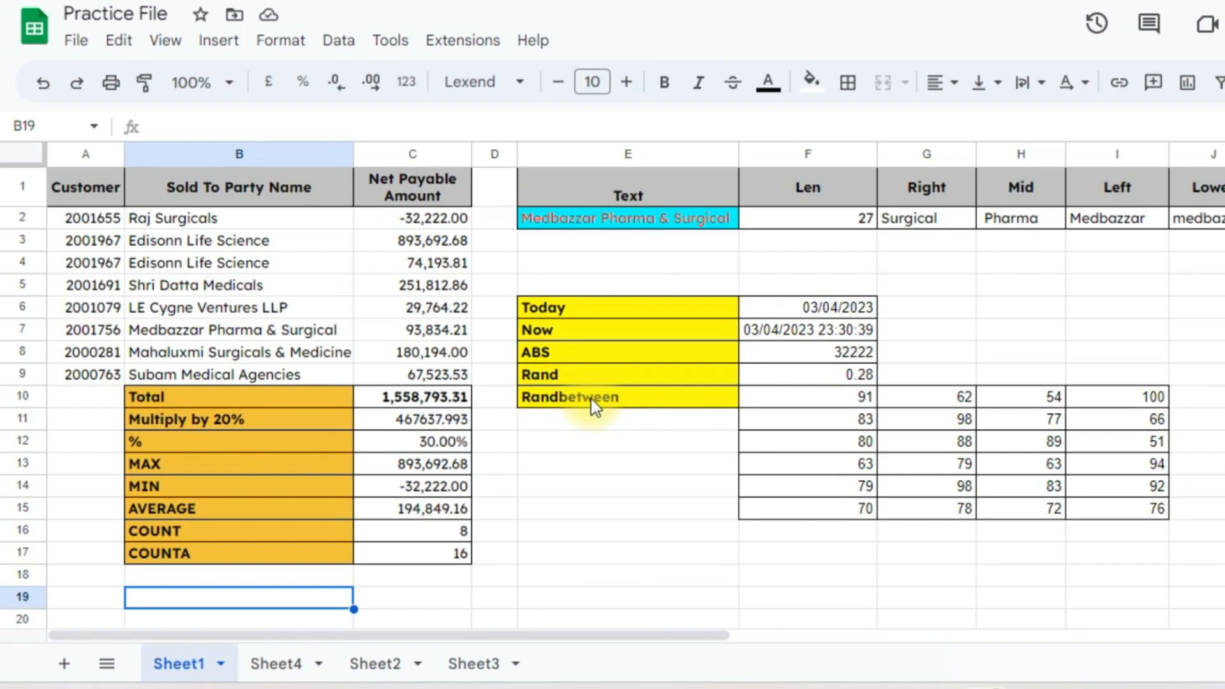